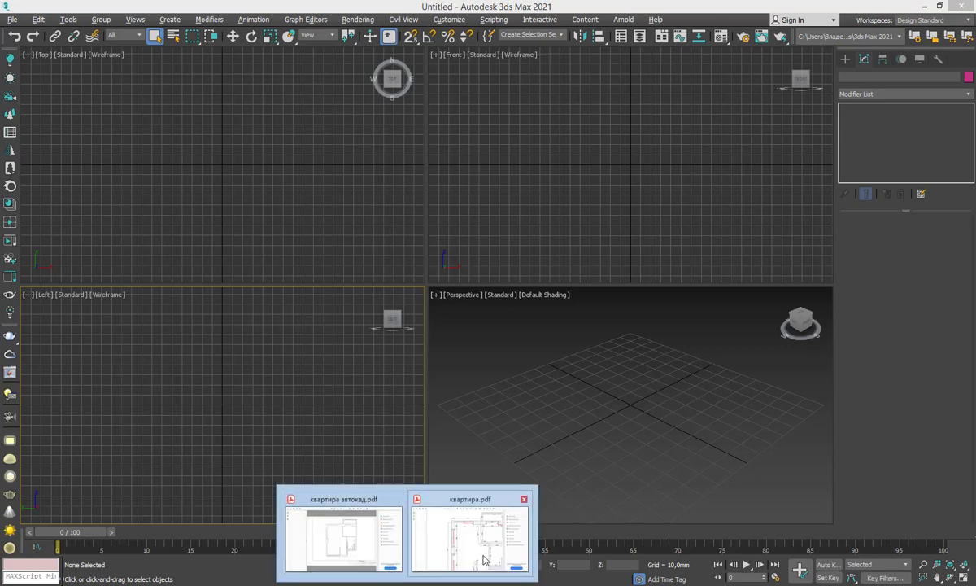
Look over the квартира PDF floor plan opened from the Downloads folder
{"action": "left_click", "coordinate": [479, 561]}
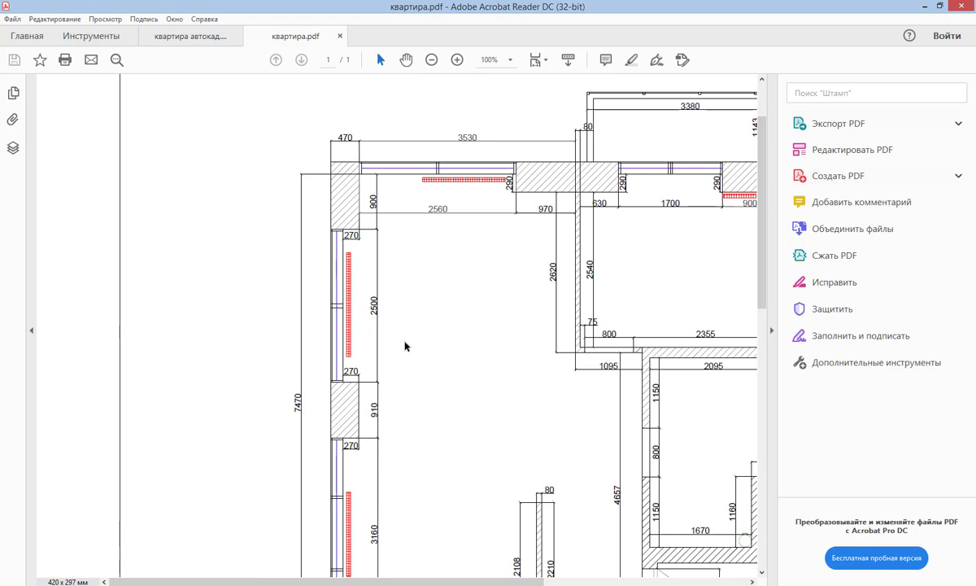
{"action": "left_click", "coordinate": [950, 10]}
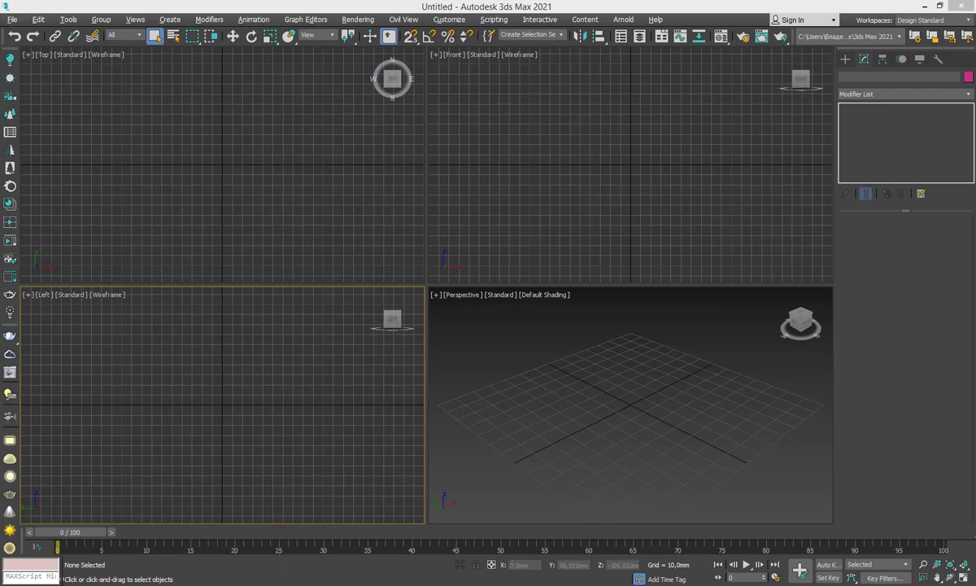
{"action": "key", "text": "alt+Tab"}
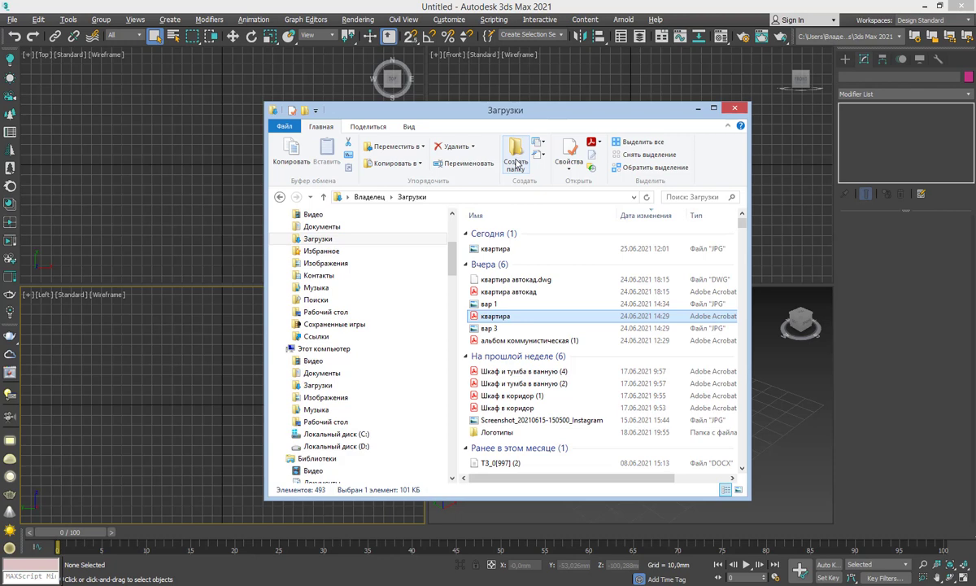
{"action": "left_click", "coordinate": [512, 281]}
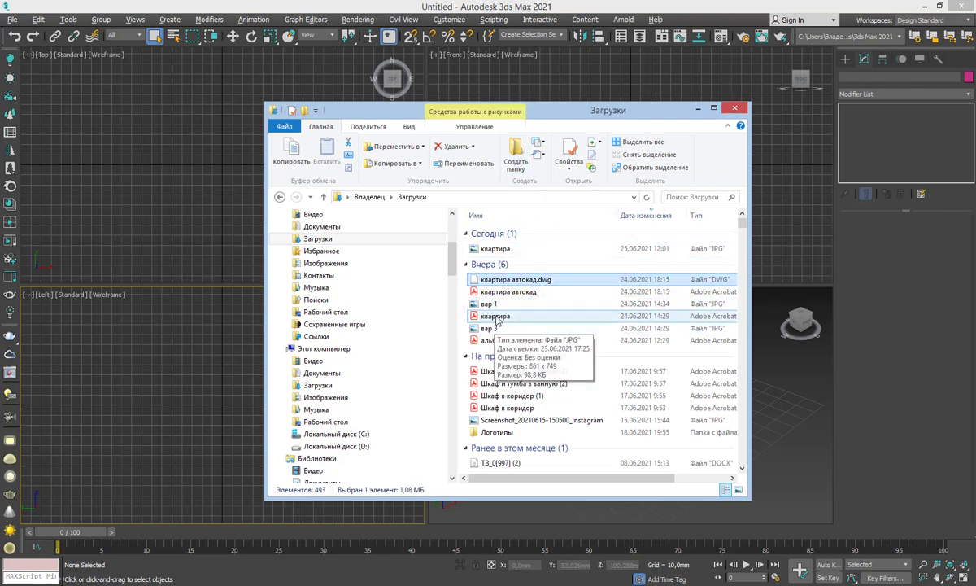
{"action": "double_click", "coordinate": [496, 317]}
{"action": "scroll", "coordinate": [340, 276], "scroll_direction": "down", "scroll_amount": 2}
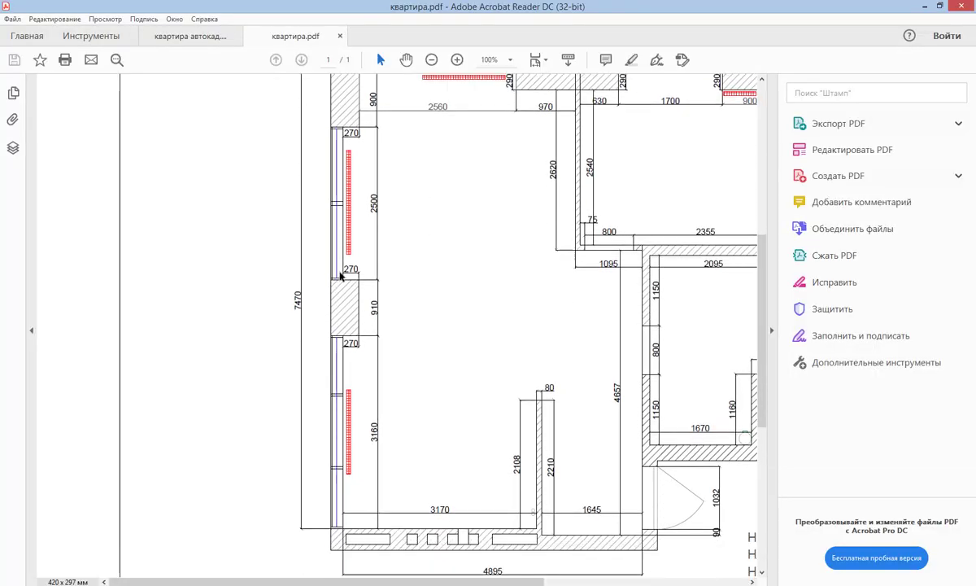
{"action": "scroll", "coordinate": [340, 277], "scroll_direction": "down", "scroll_amount": 1}
{"action": "scroll", "coordinate": [382, 331], "scroll_direction": "up", "scroll_amount": 3}
{"action": "scroll", "coordinate": [421, 331], "scroll_direction": "up", "scroll_amount": 1}
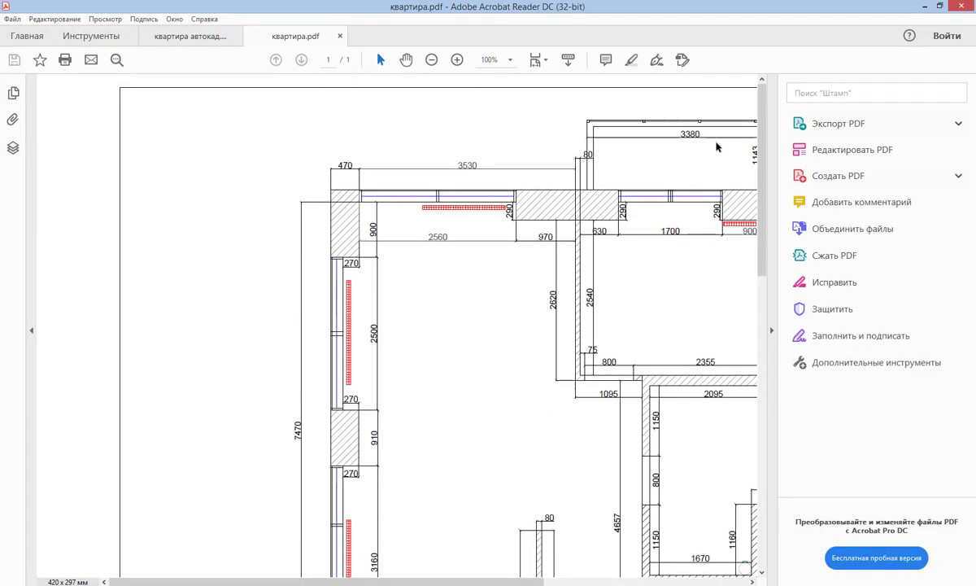
Open the квартира автокад PDF plan, then hide the reader and Downloads windows
{"action": "left_click", "coordinate": [924, 6]}
{"action": "left_click", "coordinate": [530, 328]}
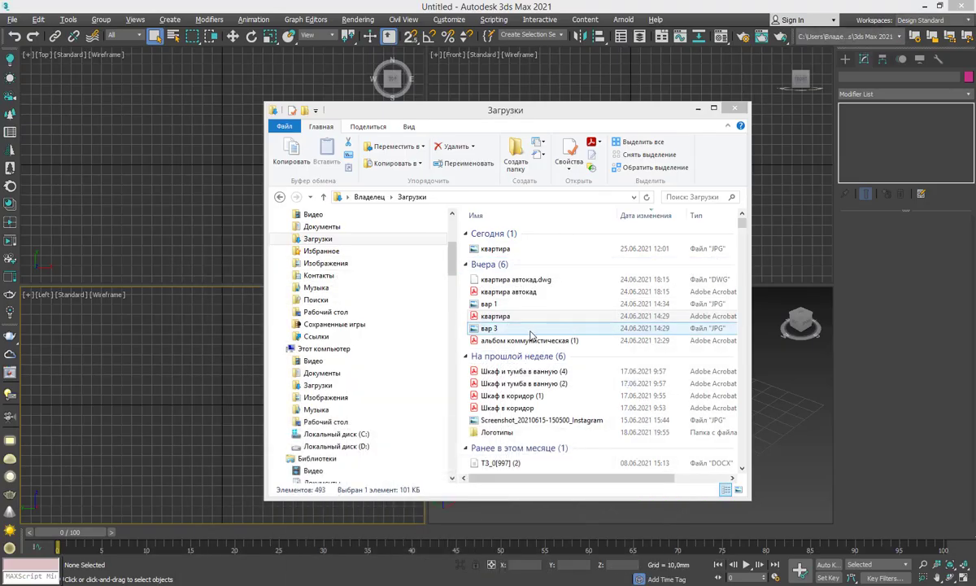
{"action": "double_click", "coordinate": [498, 291]}
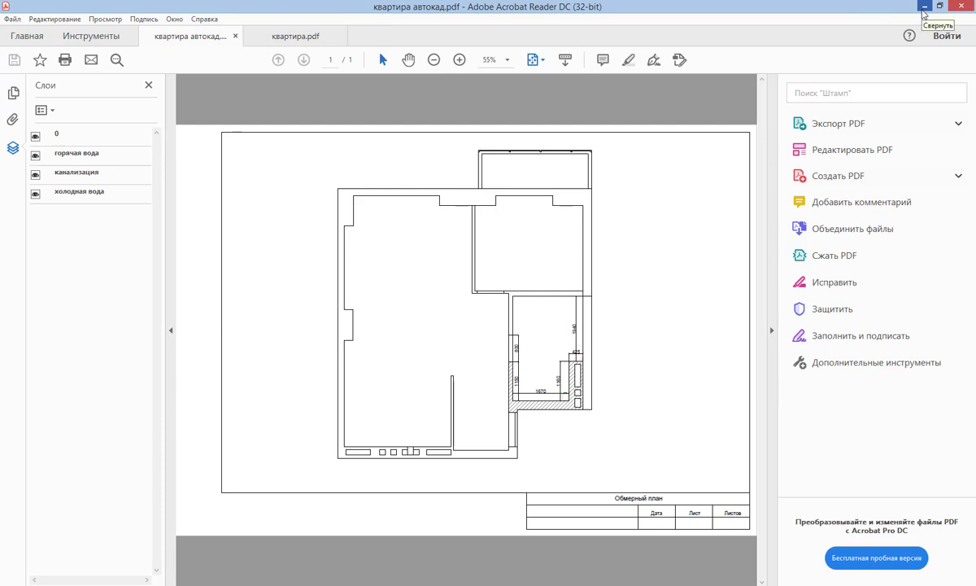
{"action": "left_click", "coordinate": [924, 7]}
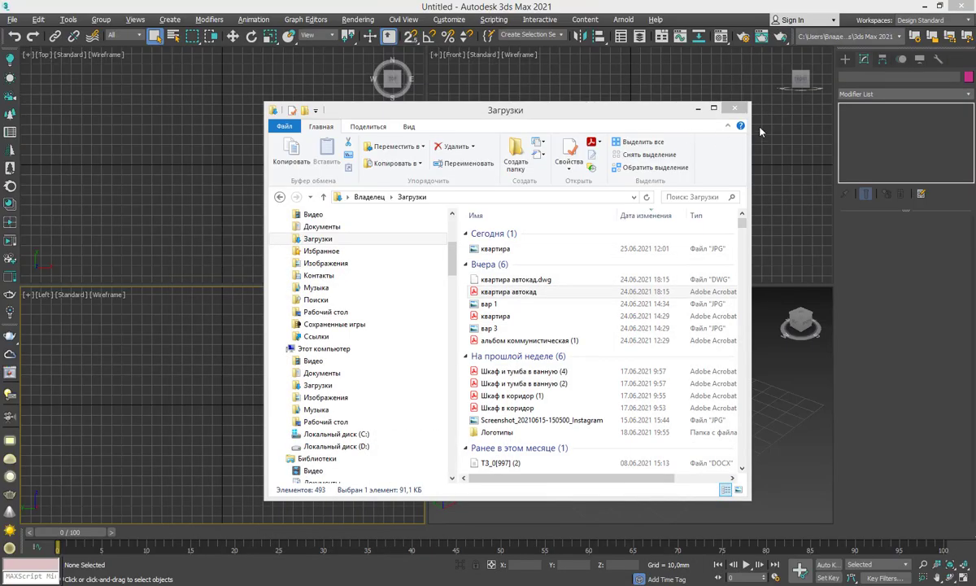
{"action": "left_click", "coordinate": [699, 109]}
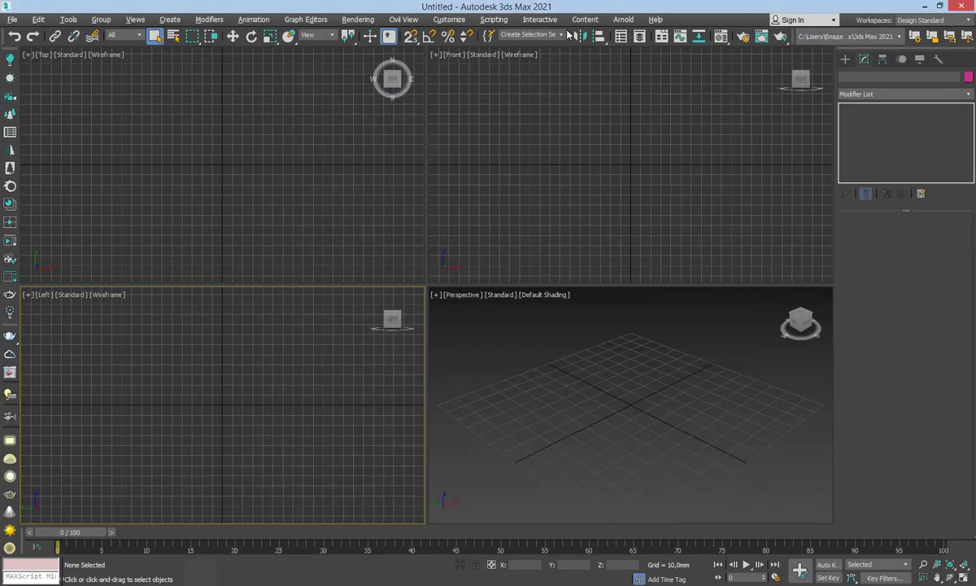
Start a file import, keep All Formats, and pick квартира автокад.dwg from Загрузки
{"action": "left_click", "coordinate": [12, 19]}
{"action": "mouse_move", "coordinate": [25, 177]}
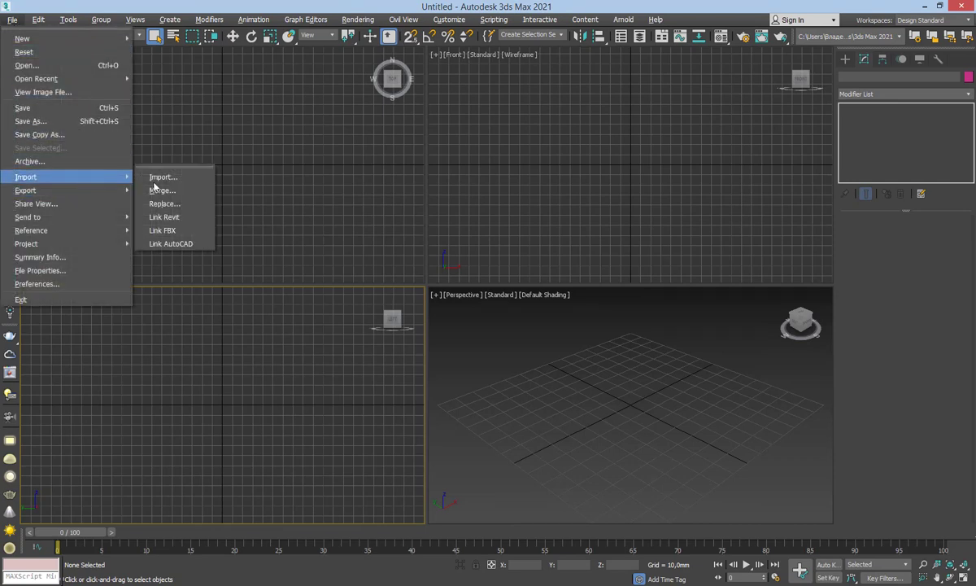
{"action": "left_click", "coordinate": [161, 177]}
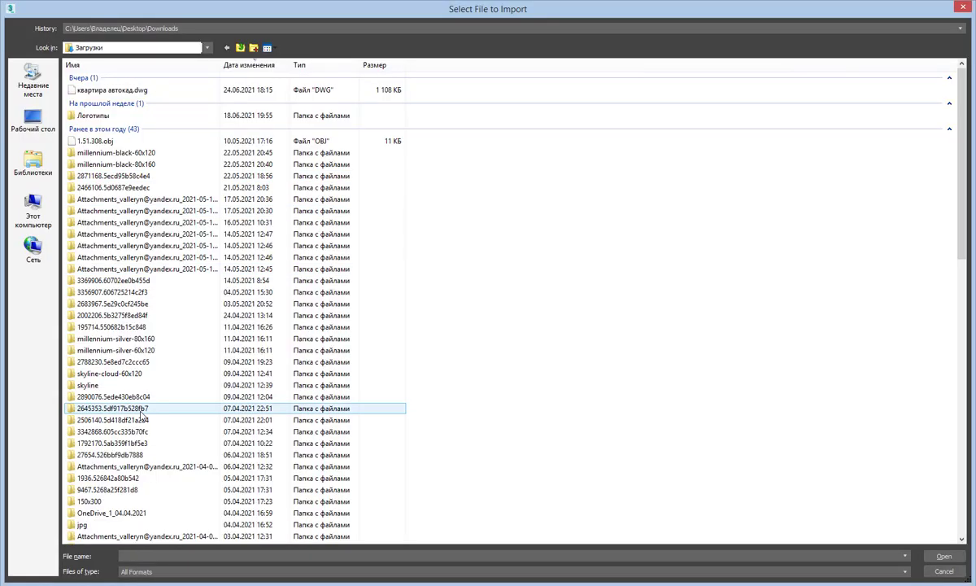
{"action": "left_click", "coordinate": [166, 574]}
{"action": "key", "text": "Down"}
{"action": "key", "text": "Down"}
{"action": "key", "text": "Down"}
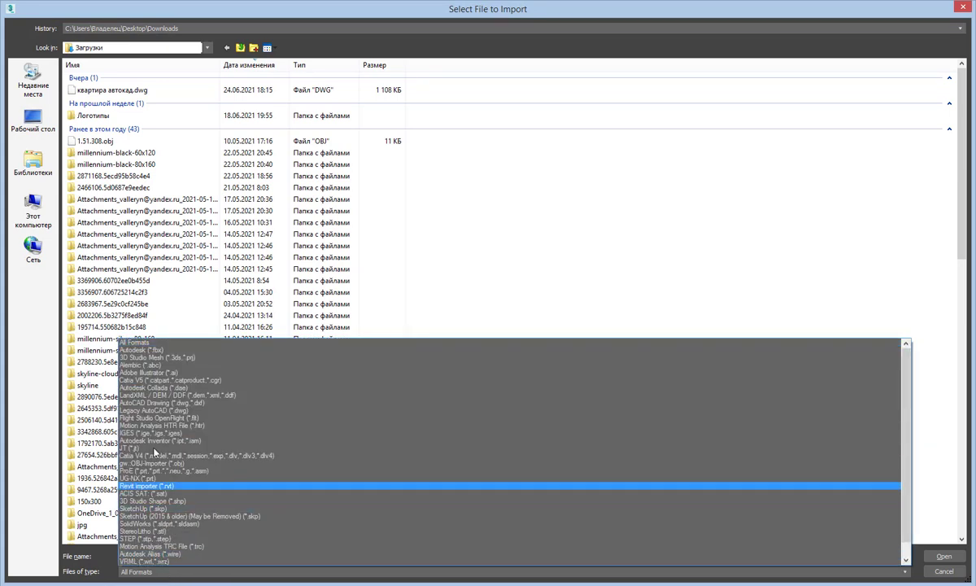
{"action": "key", "text": "Down"}
{"action": "key", "text": "Down"}
{"action": "key", "text": "Down"}
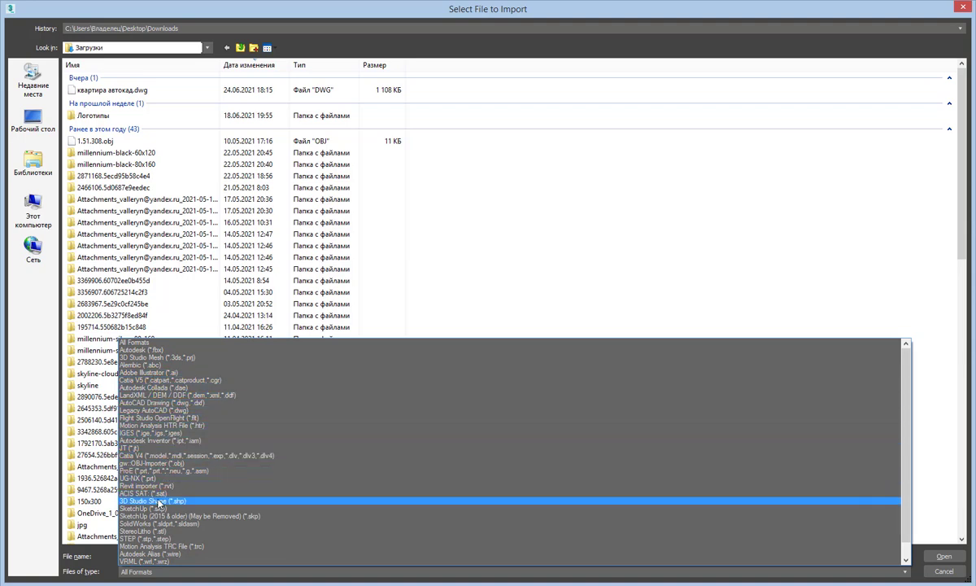
{"action": "left_click", "coordinate": [151, 580]}
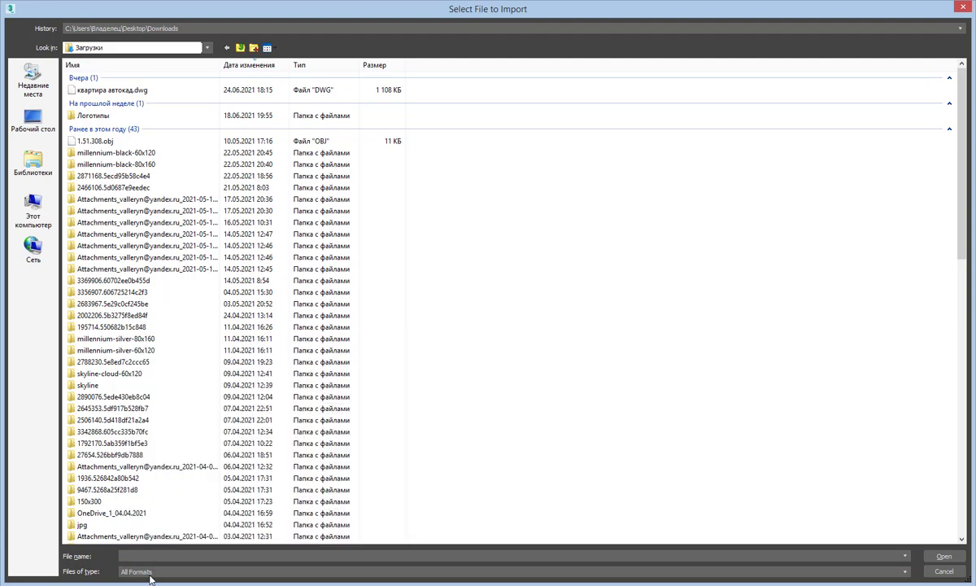
{"action": "left_click", "coordinate": [137, 90]}
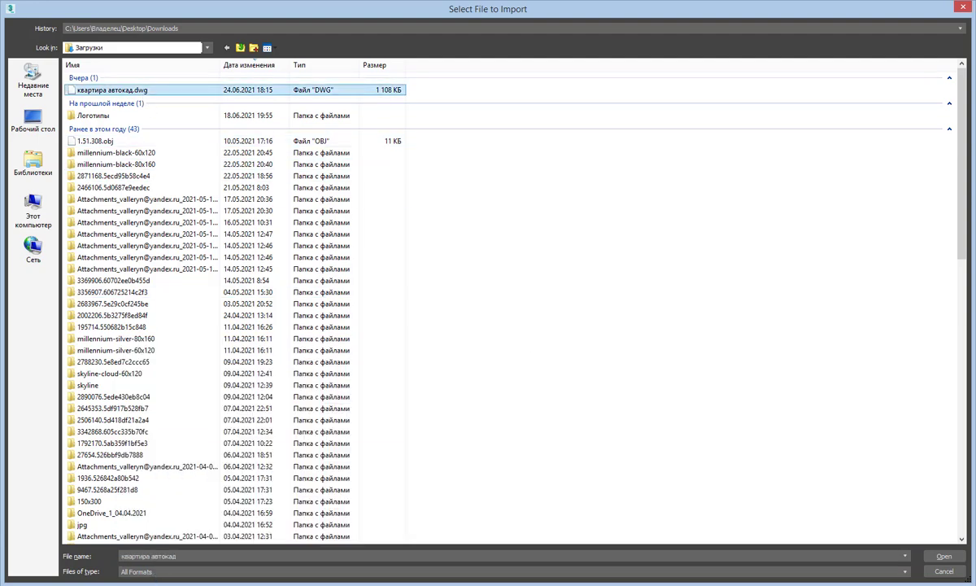
Import квартира автокад.dwg using the default AutoCAD DWG/DXF import options
{"action": "left_click", "coordinate": [943, 556]}
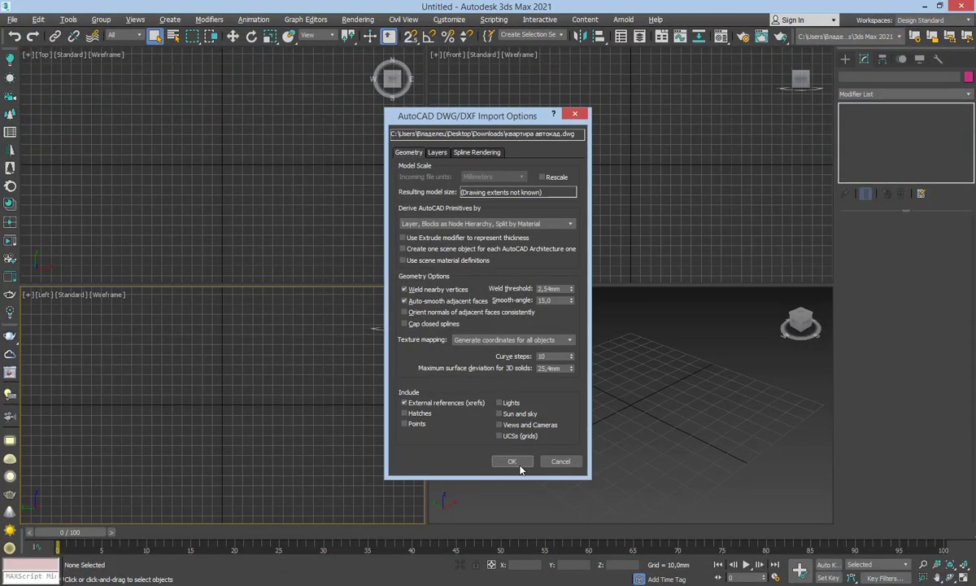
{"action": "left_click", "coordinate": [514, 461]}
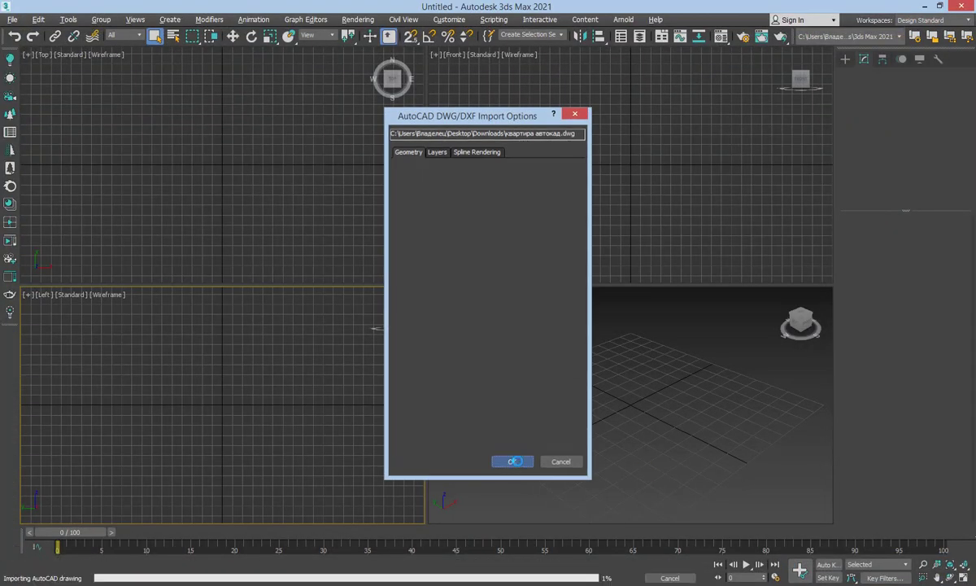
{"action": "scroll", "coordinate": [223, 197], "scroll_direction": "up", "scroll_amount": 2}
{"action": "scroll", "coordinate": [244, 192], "scroll_direction": "down", "scroll_amount": 5}
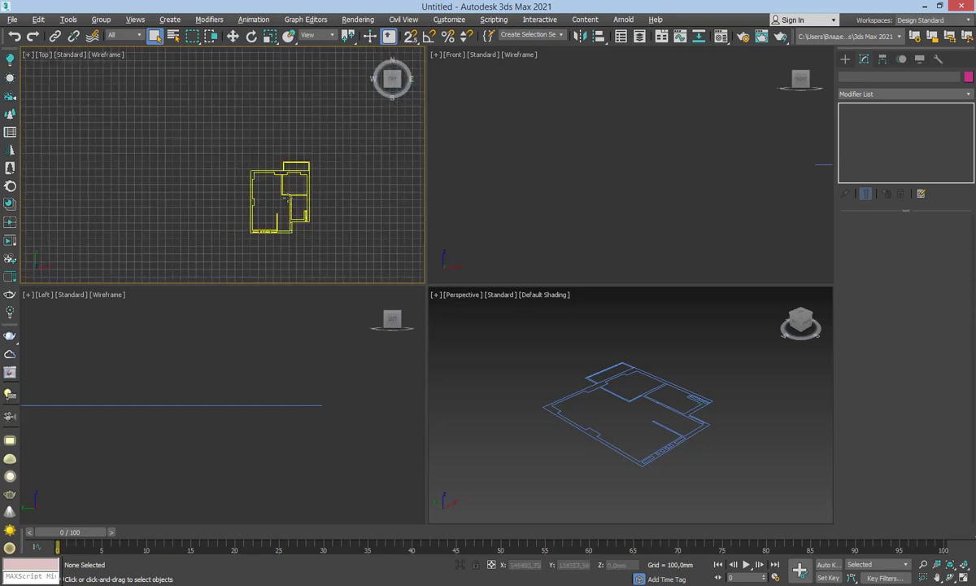
{"action": "scroll", "coordinate": [276, 190], "scroll_direction": "up", "scroll_amount": 6}
{"action": "scroll", "coordinate": [283, 190], "scroll_direction": "down", "scroll_amount": 5}
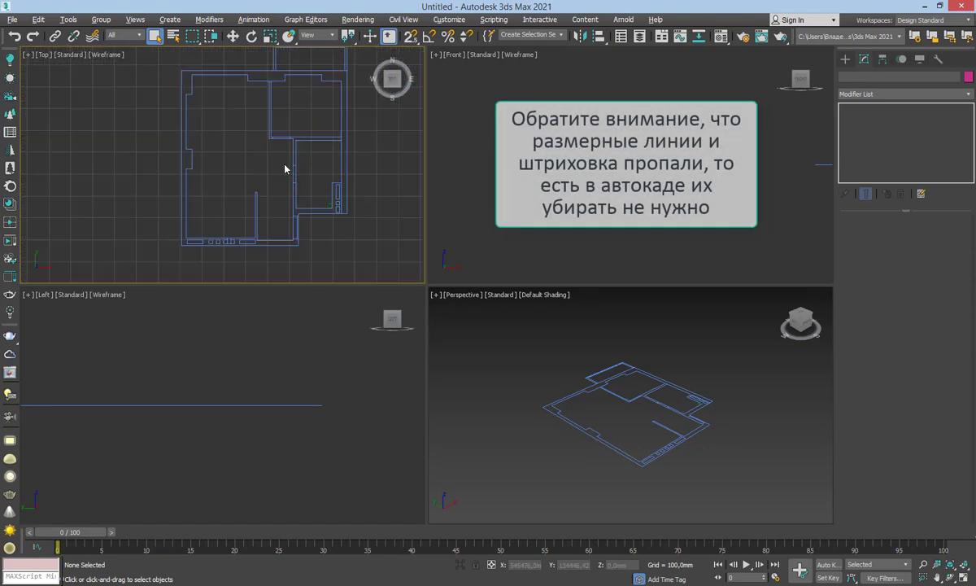
Maximize the Top viewport, hide the grid, and select the imported floor plan
{"action": "left_click", "coordinate": [954, 573]}
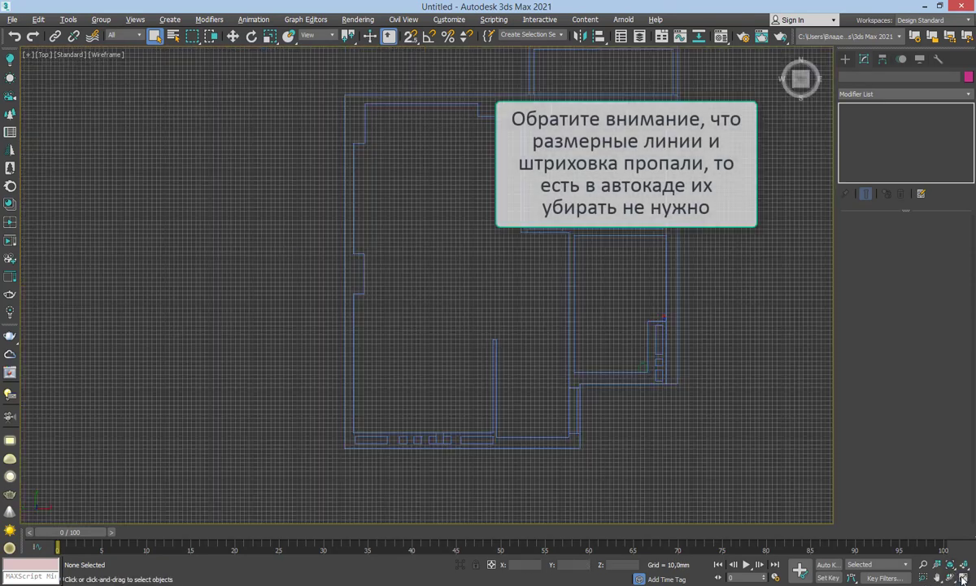
{"action": "scroll", "coordinate": [559, 350], "scroll_direction": "up", "scroll_amount": 2}
{"action": "middle_click_drag", "start_coordinate": [559, 350], "coordinate": [431, 237]}
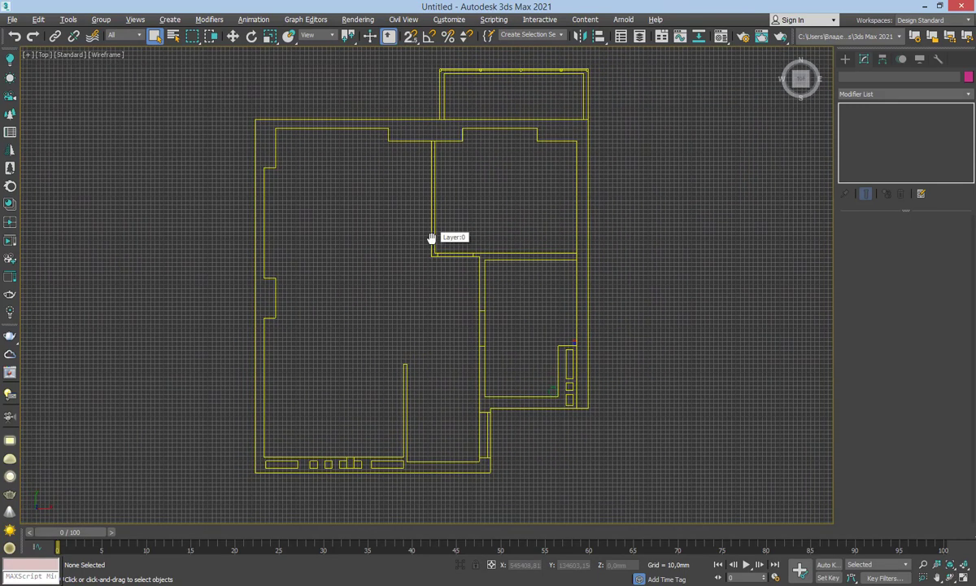
{"action": "key", "text": "g"}
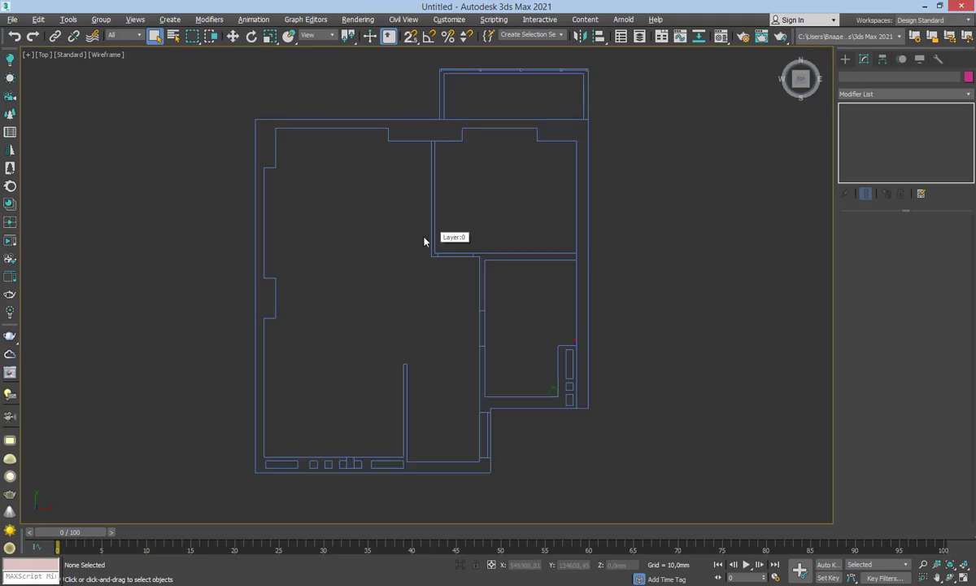
{"action": "middle_click_drag", "start_coordinate": [431, 240], "coordinate": [434, 250]}
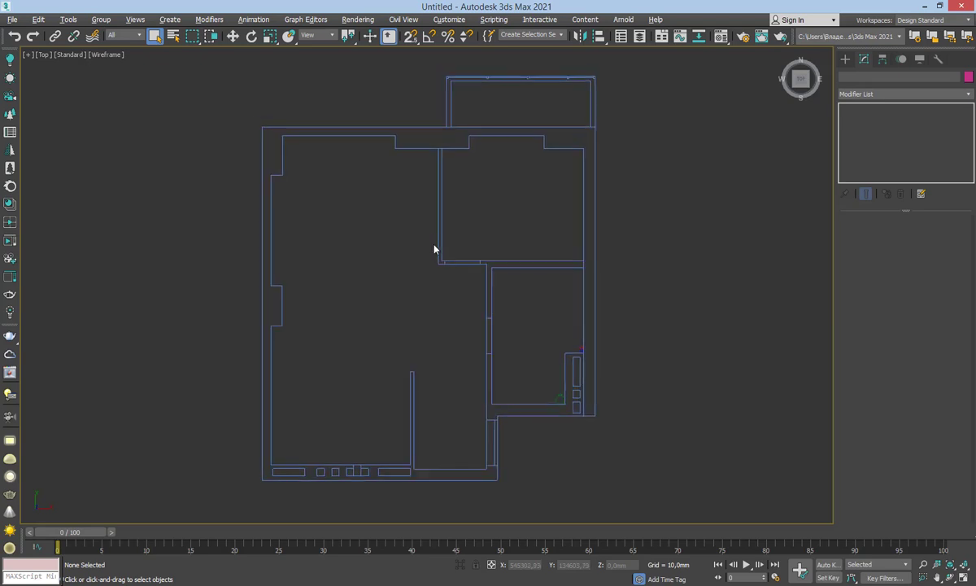
{"action": "left_click", "coordinate": [510, 140]}
{"action": "scroll", "coordinate": [501, 181], "scroll_direction": "down", "scroll_amount": 2}
Check the wall dimensions in квартира.pdf, then return to the plan in 3ds Max
{"action": "scroll", "coordinate": [469, 169], "scroll_direction": "down", "scroll_amount": 1}
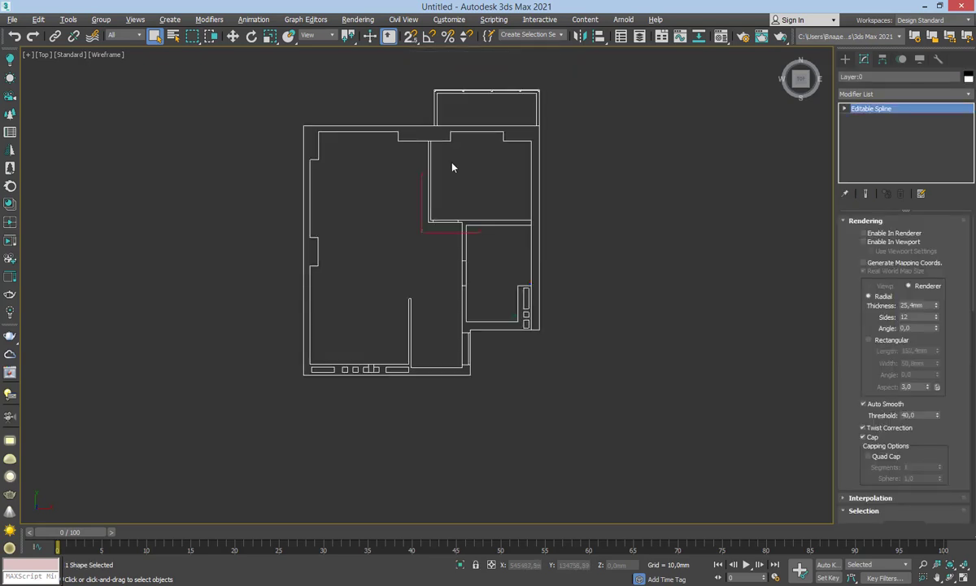
{"action": "middle_click_drag", "start_coordinate": [453, 168], "coordinate": [464, 196]}
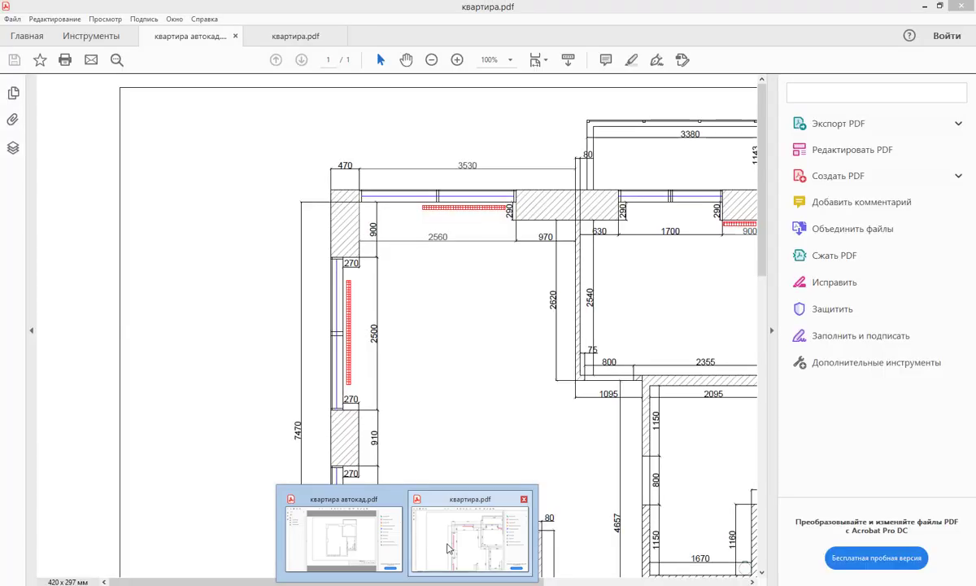
{"action": "left_click", "coordinate": [446, 549]}
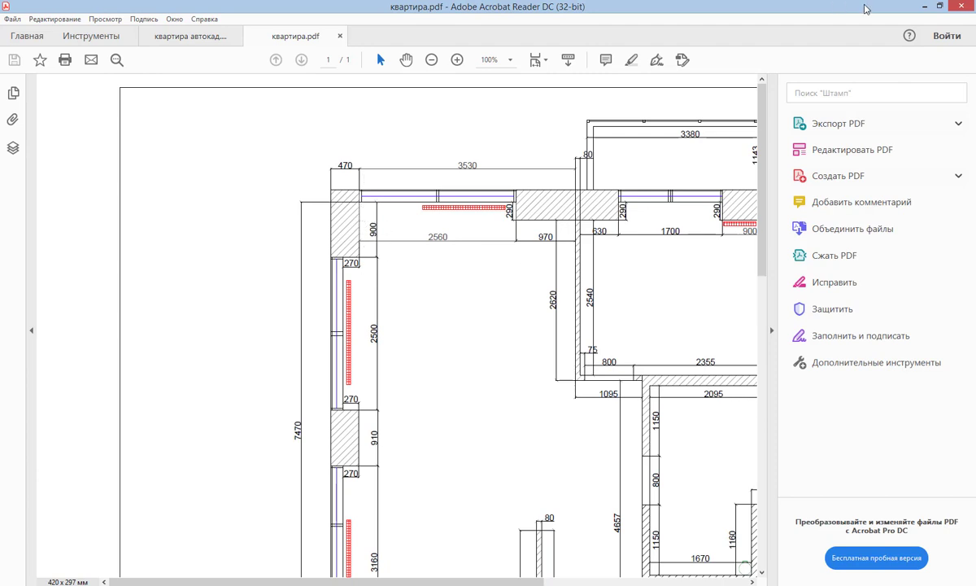
{"action": "key", "text": "alt+Tab"}
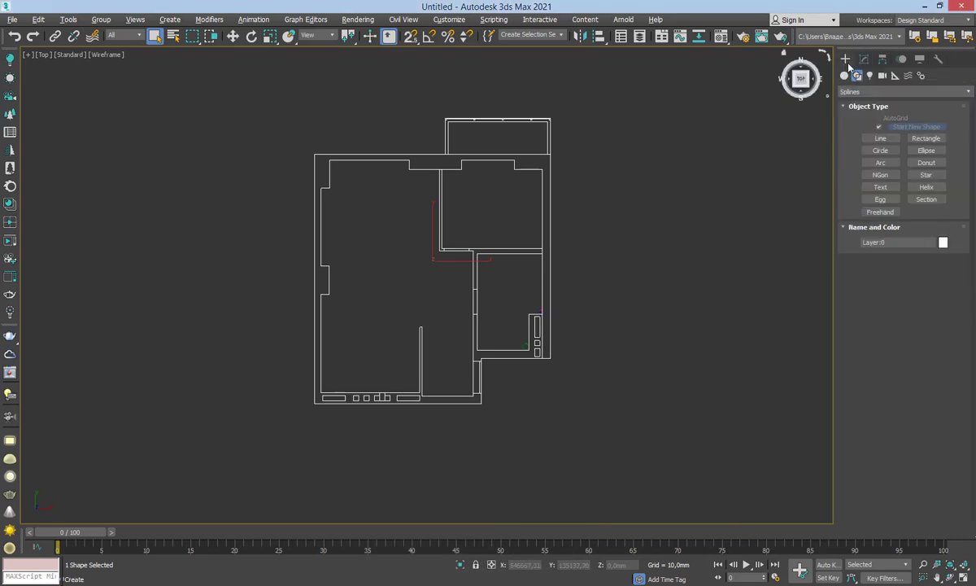
Draw a rectangle and set its Length and Width to 900 mm
{"action": "left_click", "coordinate": [926, 138]}
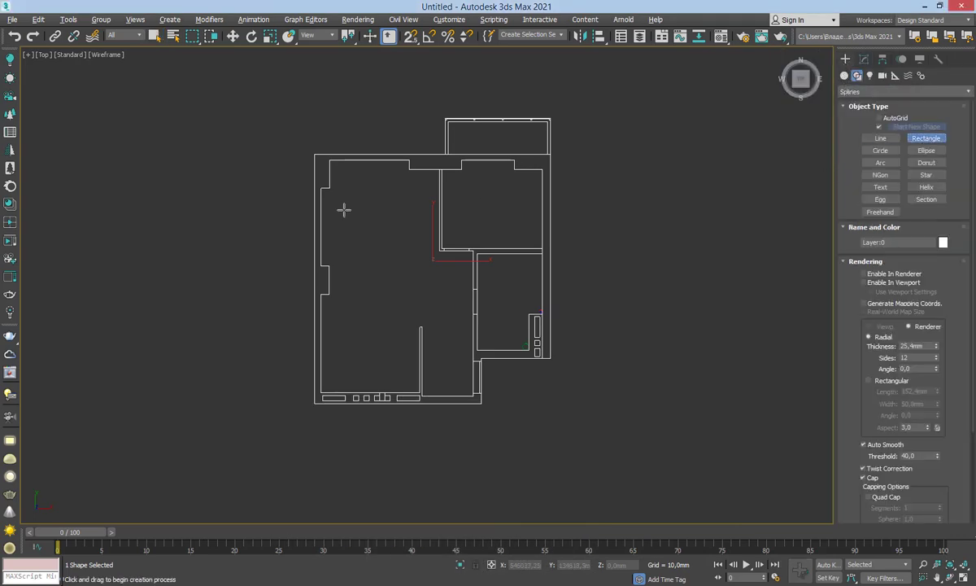
{"action": "left_click_drag", "start_coordinate": [352, 194], "coordinate": [400, 251]}
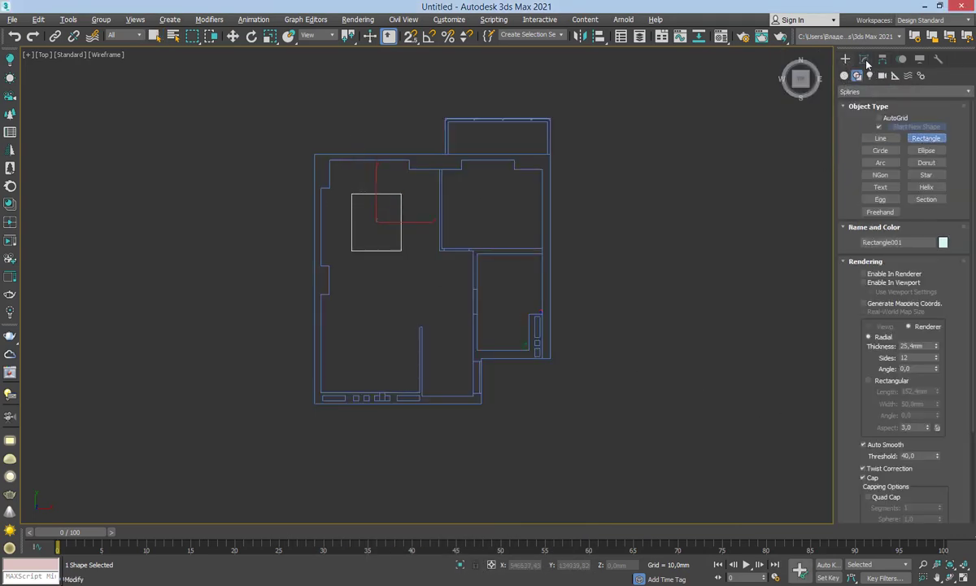
{"action": "left_click", "coordinate": [863, 60]}
{"action": "left_click_drag", "start_coordinate": [866, 291], "coordinate": [866, 256]}
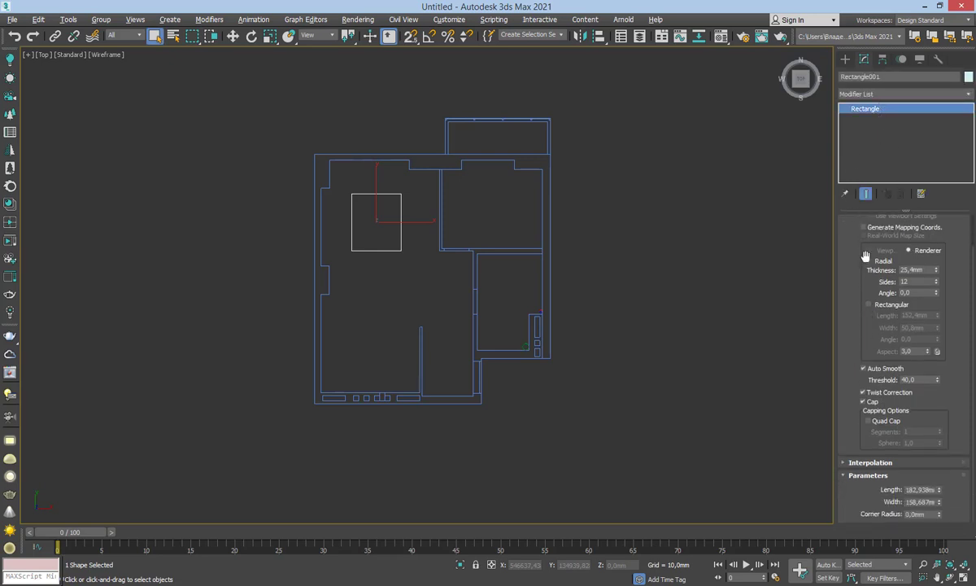
{"action": "double_click", "coordinate": [915, 489]}
{"action": "type", "text": "9"}
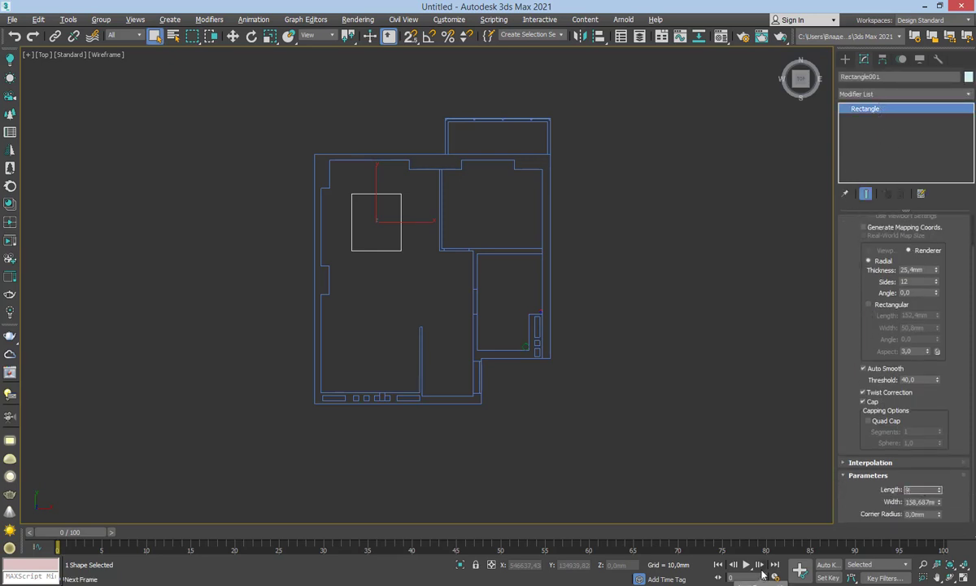
{"action": "type", "text": "00,0mm"}
{"action": "key", "text": "Return"}
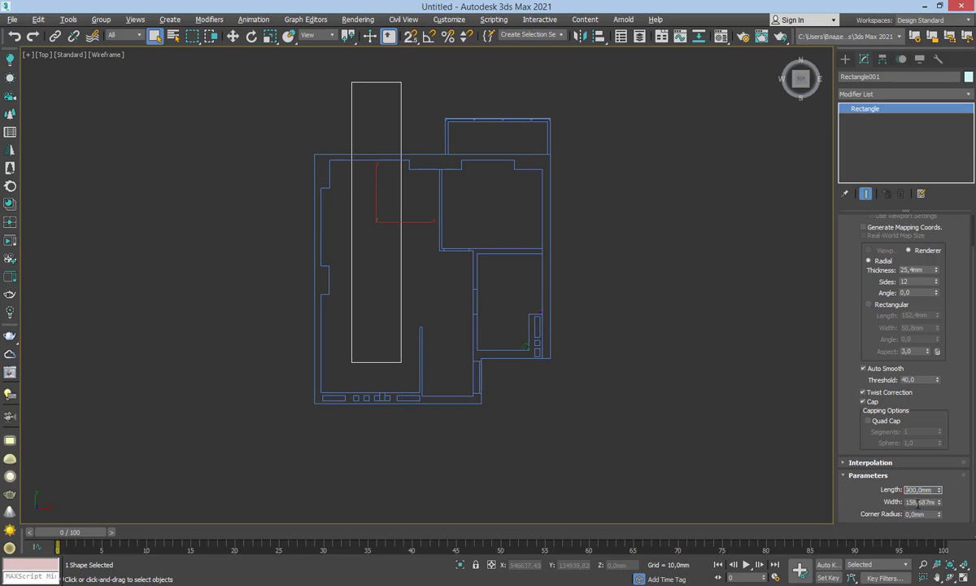
{"action": "double_click", "coordinate": [918, 502]}
{"action": "type", "text": "900"}
{"action": "key", "text": "Return"}
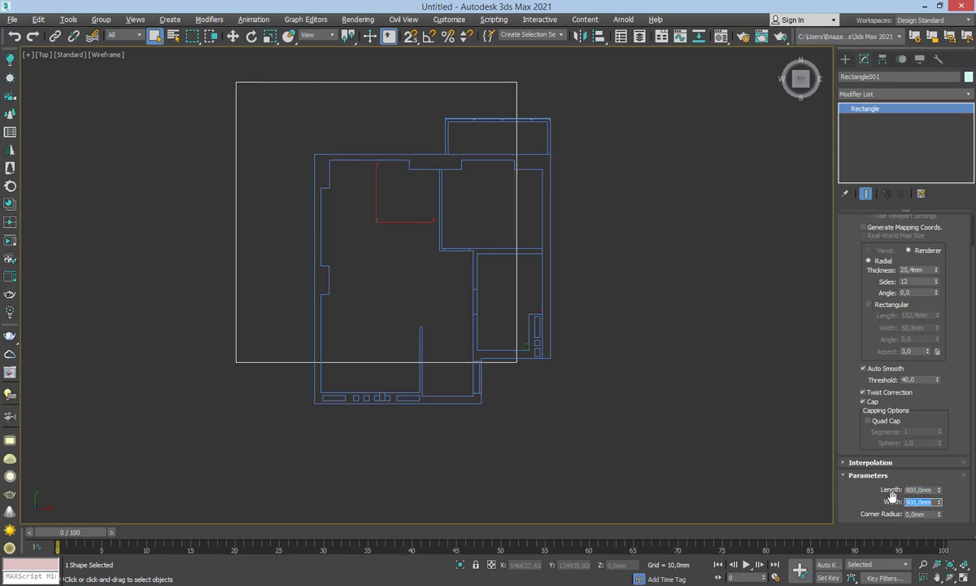
Move the 900 mm square clear of the floor plan to the lower right
{"action": "left_click", "coordinate": [233, 35]}
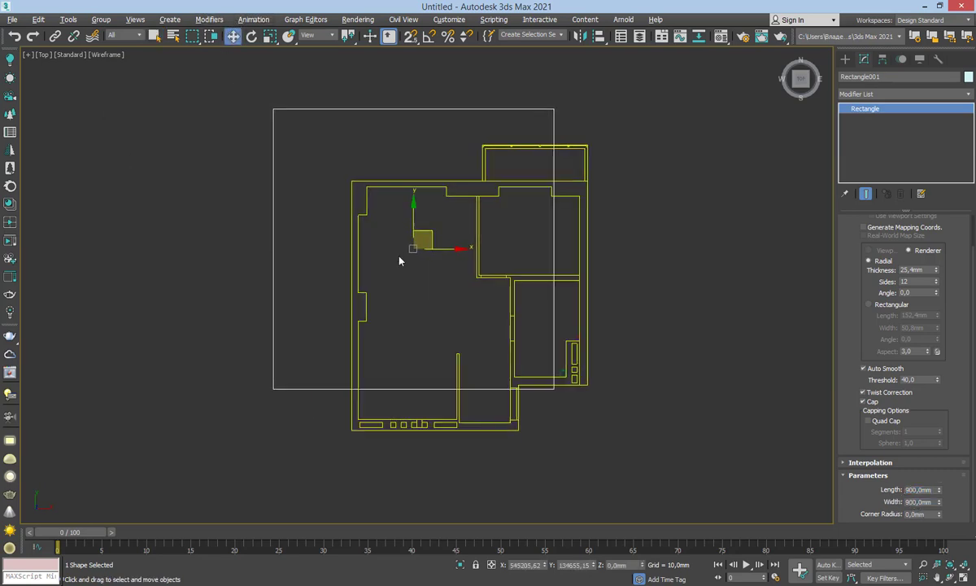
{"action": "scroll", "coordinate": [399, 259], "scroll_direction": "down", "scroll_amount": 5}
{"action": "left_click", "coordinate": [397, 171]}
{"action": "scroll", "coordinate": [396, 253], "scroll_direction": "up", "scroll_amount": 2}
{"action": "scroll", "coordinate": [393, 246], "scroll_direction": "up", "scroll_amount": 2}
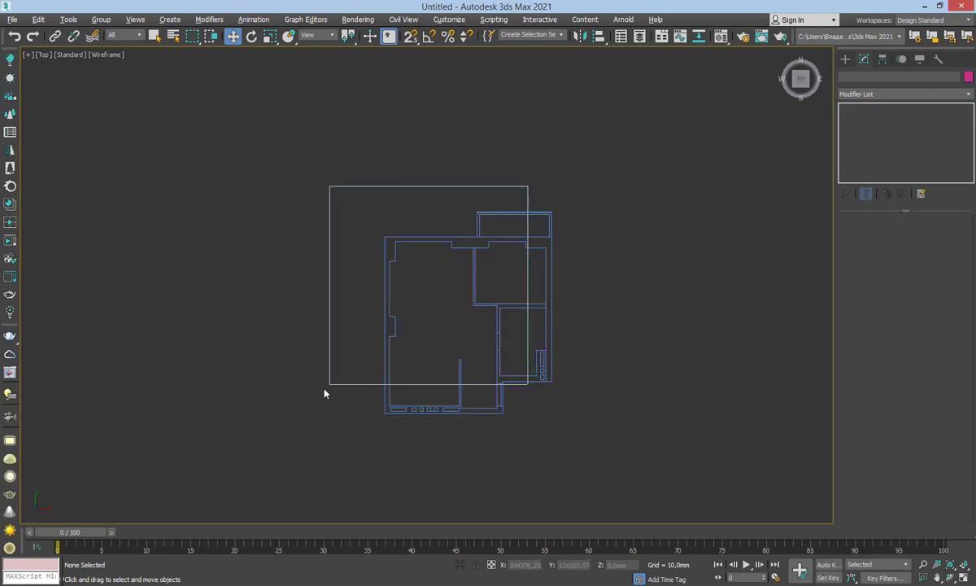
{"action": "left_click", "coordinate": [329, 300]}
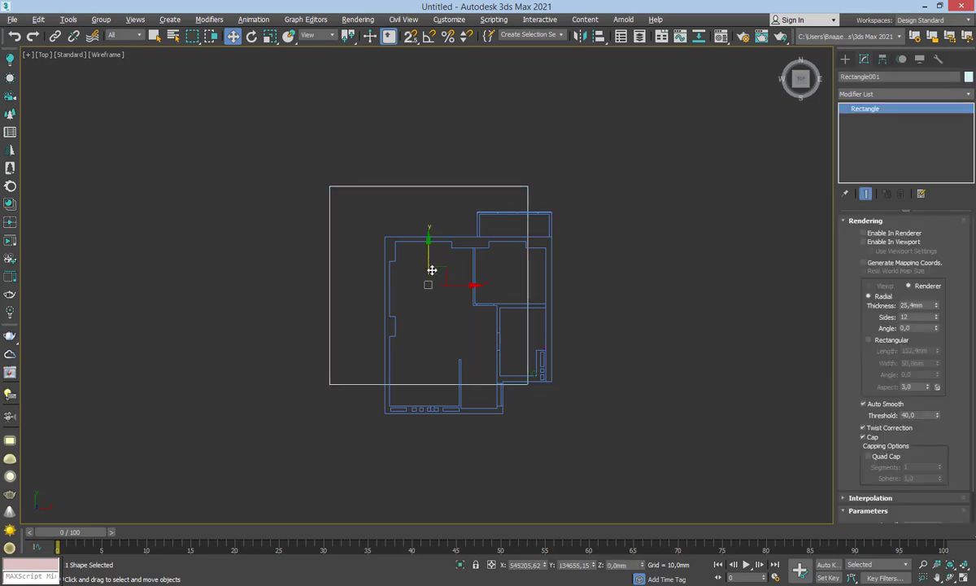
{"action": "left_click_drag", "start_coordinate": [431, 270], "coordinate": [208, 323]}
{"action": "middle_click_drag", "start_coordinate": [425, 427], "coordinate": [324, 322]}
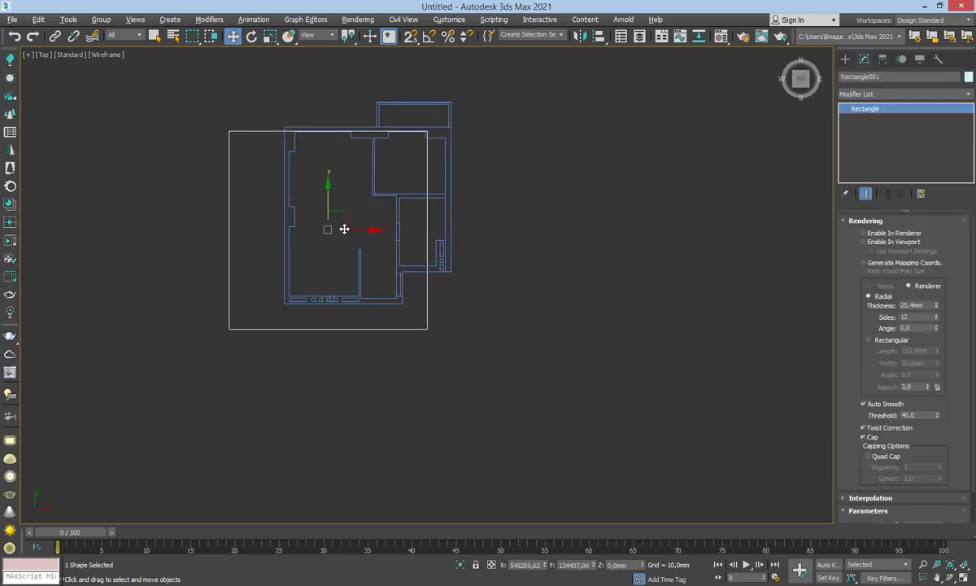
{"action": "left_click_drag", "start_coordinate": [344, 209], "coordinate": [615, 380]}
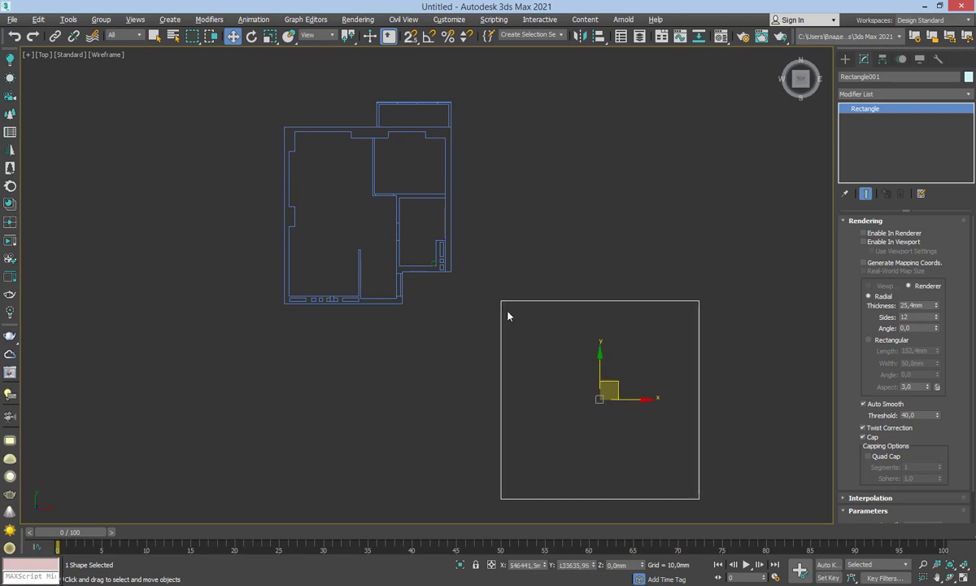
Scale the floor-plan outline to 1000% via the Offset % scale field
{"action": "left_click", "coordinate": [445, 273]}
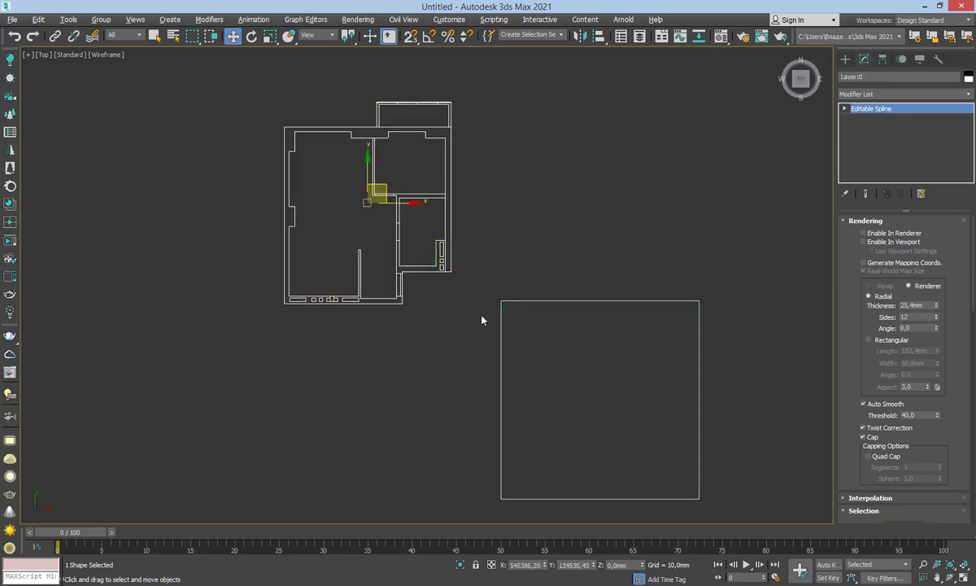
{"action": "scroll", "coordinate": [422, 298], "scroll_direction": "down", "scroll_amount": 2}
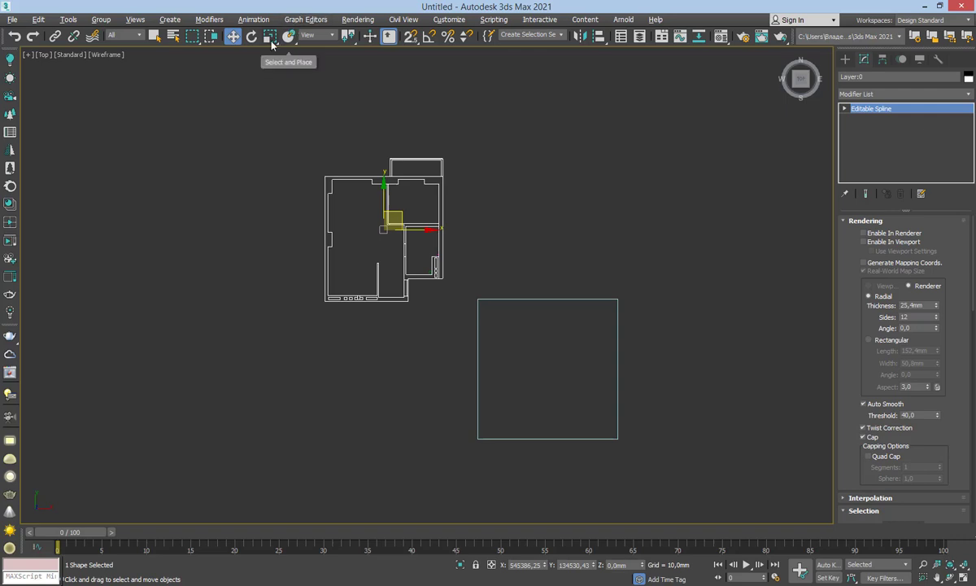
{"action": "right_click", "coordinate": [270, 36]}
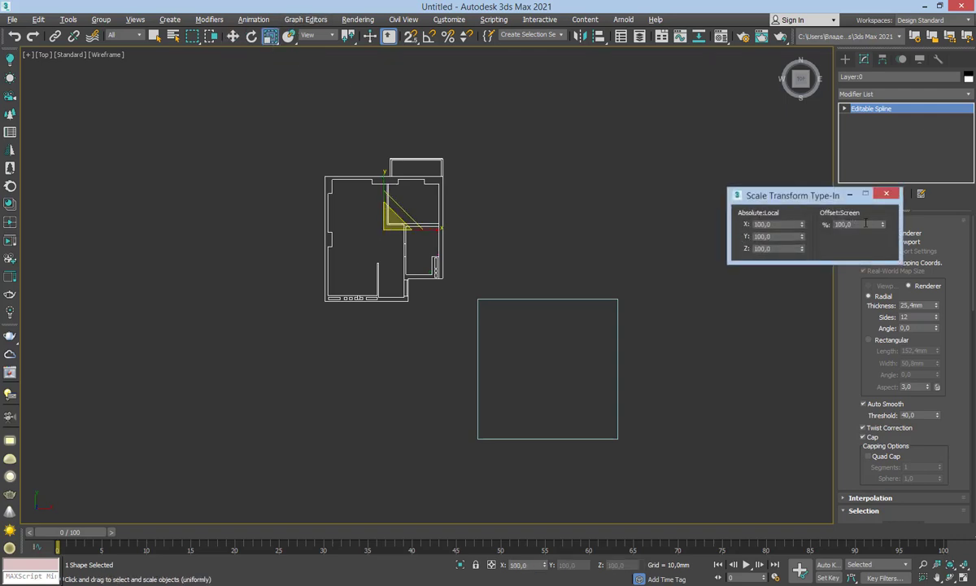
{"action": "left_click", "coordinate": [863, 224]}
{"action": "type", "text": "1"}
{"action": "key", "text": "Return"}
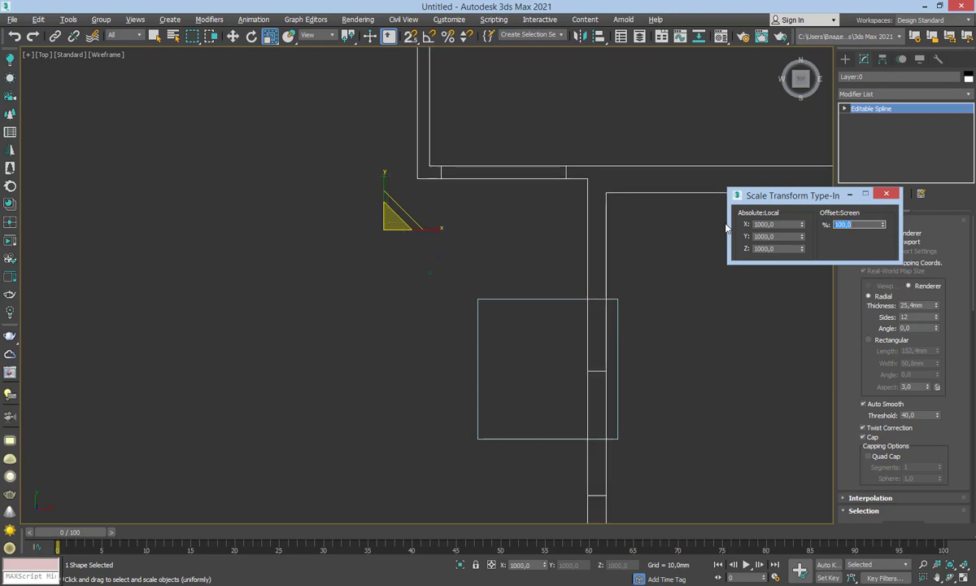
{"action": "middle_click_drag", "start_coordinate": [578, 193], "coordinate": [392, 263]}
{"action": "scroll", "coordinate": [407, 293], "scroll_direction": "down", "scroll_amount": 2}
{"action": "scroll", "coordinate": [410, 299], "scroll_direction": "down", "scroll_amount": 3}
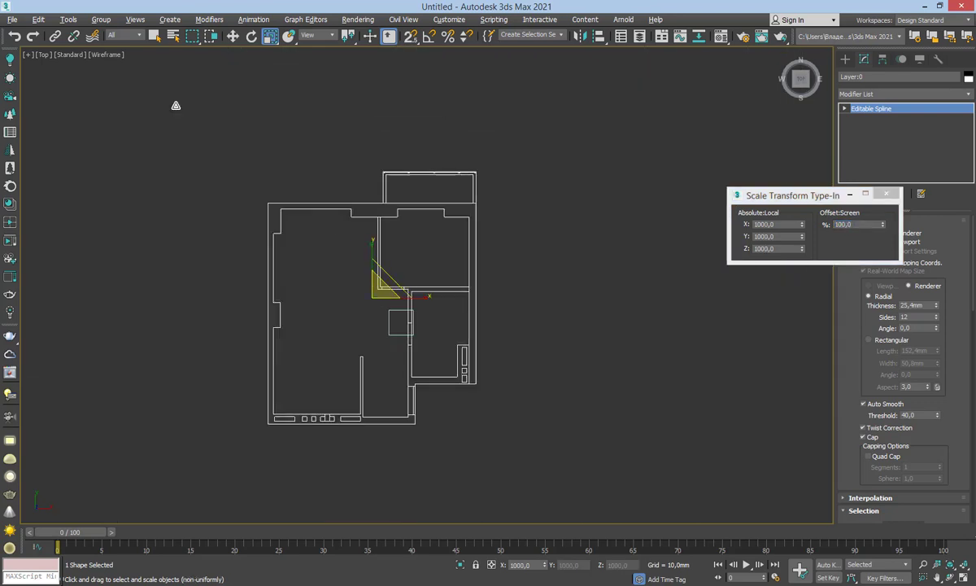
Undo an extra scaling of the plan and move the square to its top-left corner
{"action": "left_click", "coordinate": [233, 35]}
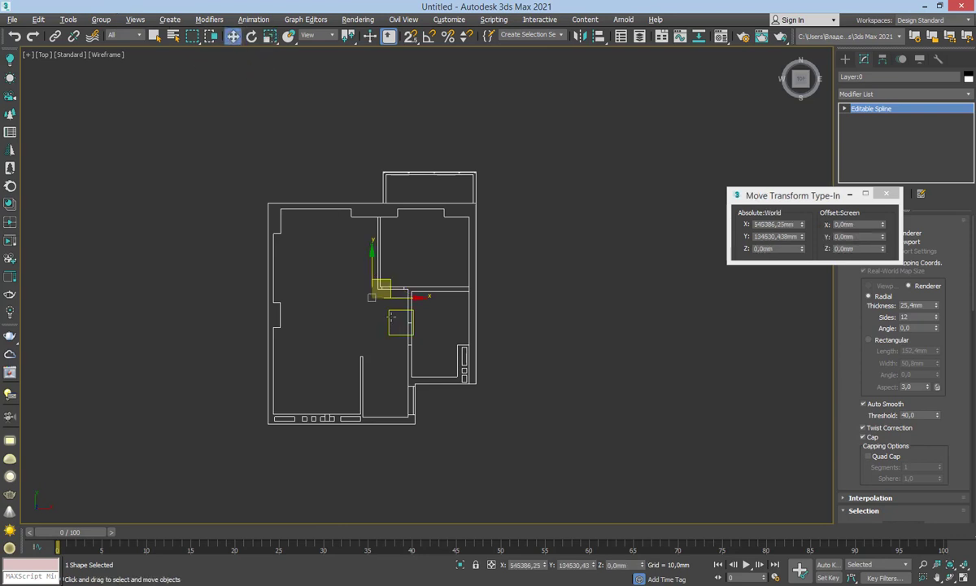
{"action": "left_click", "coordinate": [270, 37]}
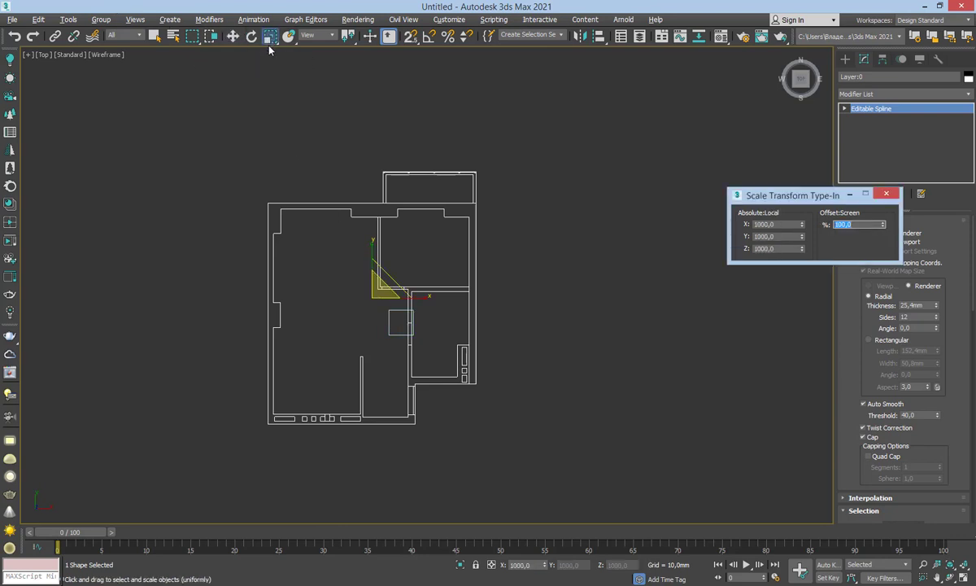
{"action": "left_click_drag", "start_coordinate": [270, 50], "coordinate": [270, 55]}
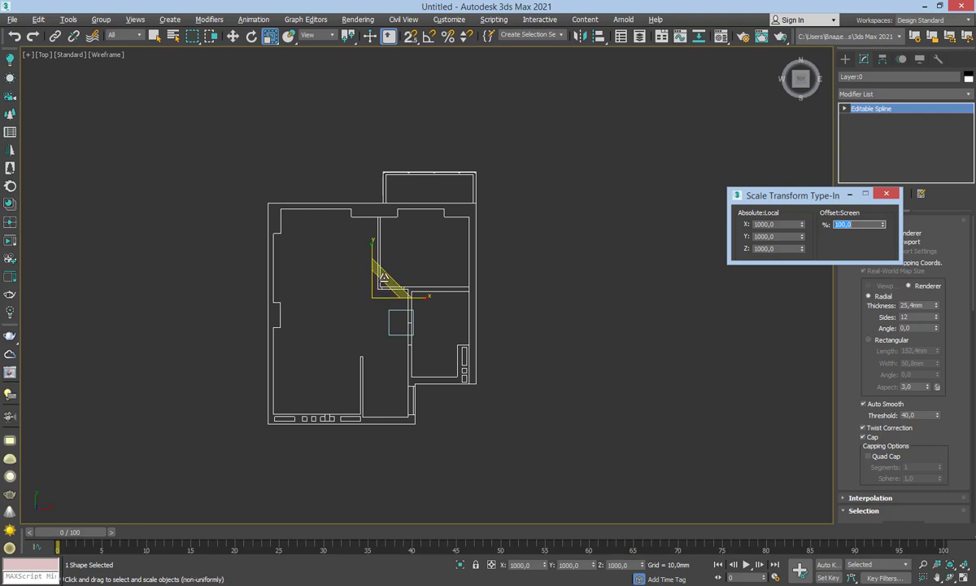
{"action": "left_click_drag", "start_coordinate": [387, 276], "coordinate": [402, 282]}
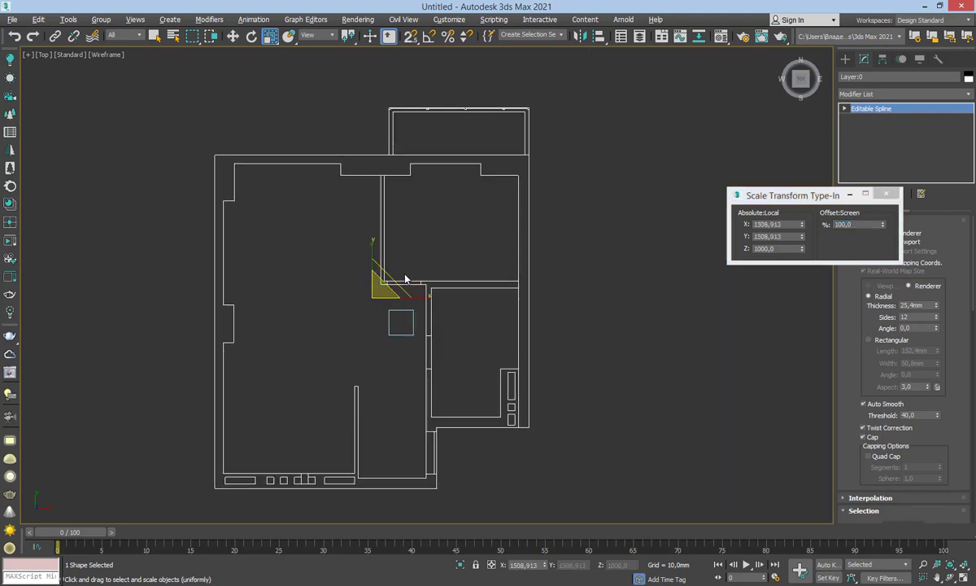
{"action": "key", "text": "ctrl+z"}
{"action": "left_click", "coordinate": [233, 36]}
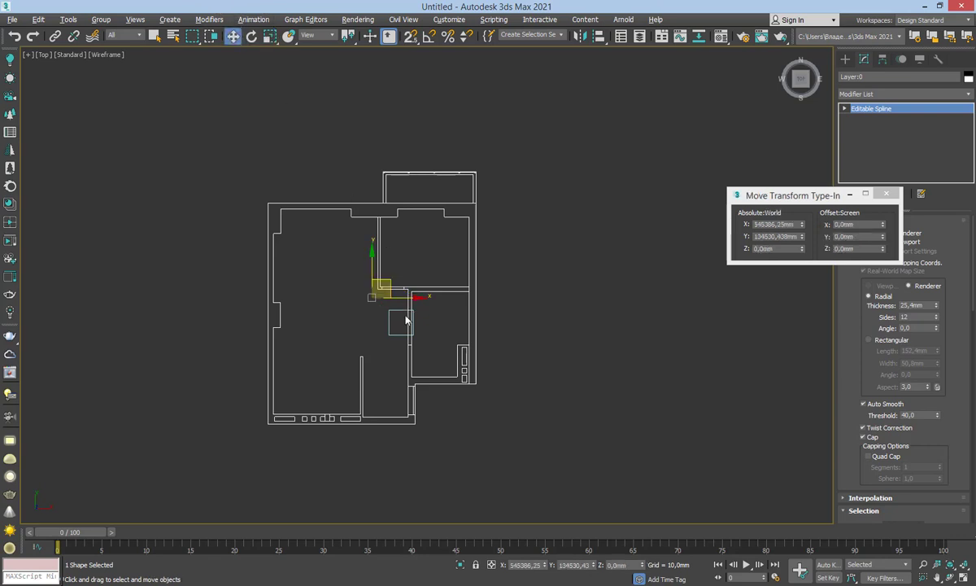
{"action": "left_click", "coordinate": [399, 312]}
{"action": "left_click_drag", "start_coordinate": [411, 294], "coordinate": [302, 193]}
Zoom in and nudge the square snug into the plan's inner top-left corner
{"action": "scroll", "coordinate": [293, 224], "scroll_direction": "up", "scroll_amount": 5}
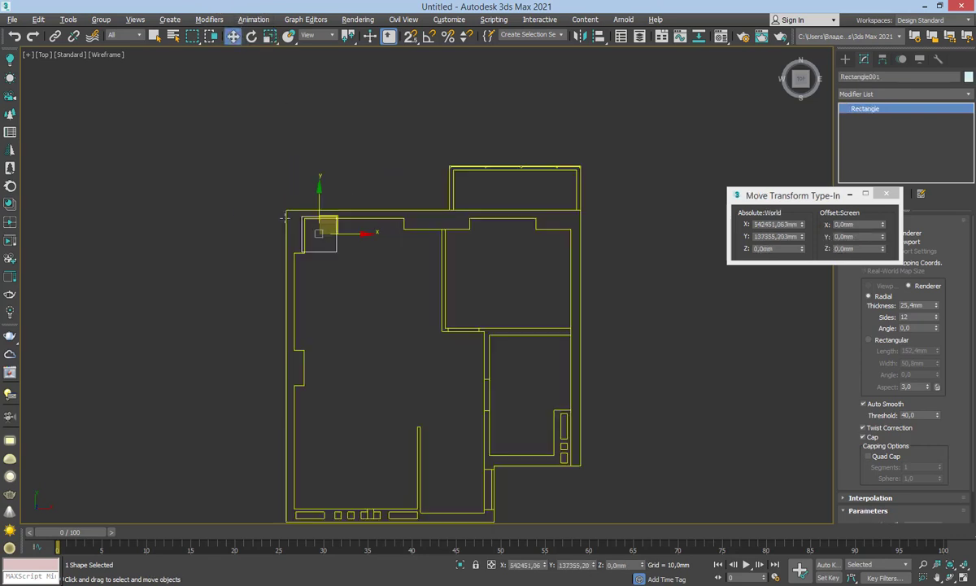
{"action": "scroll", "coordinate": [354, 238], "scroll_direction": "up", "scroll_amount": 2}
{"action": "mouse_move", "coordinate": [371, 258]}
{"action": "left_mouse_down"}
{"action": "mouse_move", "coordinate": [392, 264]}
{"action": "mouse_move", "coordinate": [384, 262]}
{"action": "left_mouse_up"}
{"action": "scroll", "coordinate": [472, 301], "scroll_direction": "down", "scroll_amount": 5}
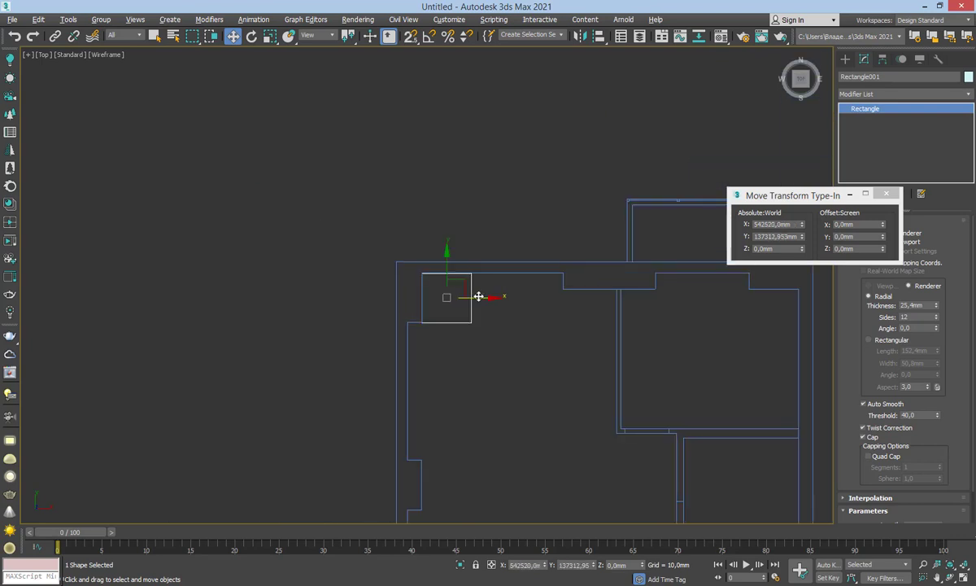
{"action": "middle_click_drag", "start_coordinate": [480, 294], "coordinate": [396, 262]}
{"action": "left_click", "coordinate": [419, 295]}
Zoom around the plan and select the floor-plan wall outline
{"action": "scroll", "coordinate": [333, 250], "scroll_direction": "down", "scroll_amount": 3}
{"action": "scroll", "coordinate": [363, 257], "scroll_direction": "down", "scroll_amount": 3}
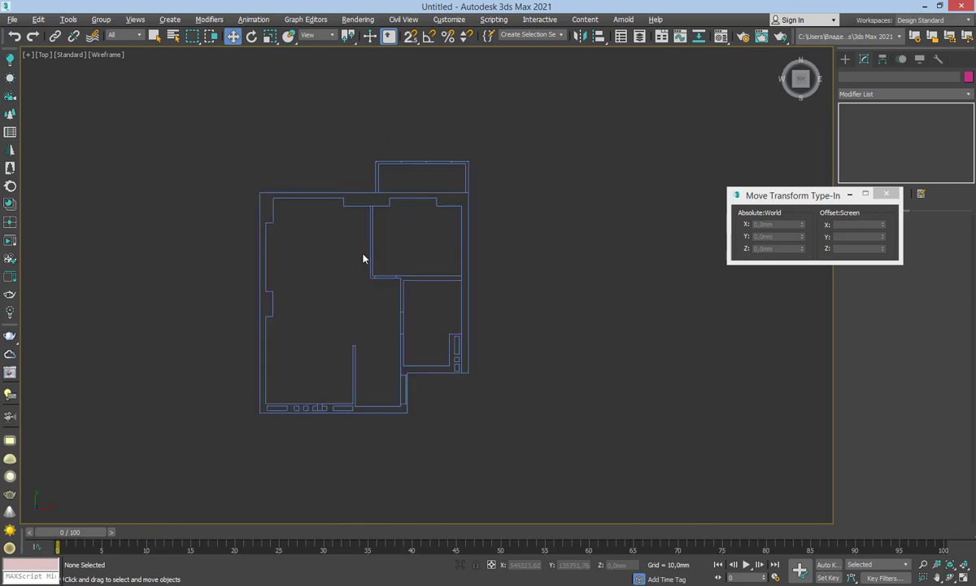
{"action": "scroll", "coordinate": [365, 282], "scroll_direction": "up", "scroll_amount": 2}
{"action": "scroll", "coordinate": [365, 282], "scroll_direction": "up", "scroll_amount": 2}
{"action": "scroll", "coordinate": [353, 286], "scroll_direction": "up", "scroll_amount": 4}
{"action": "scroll", "coordinate": [360, 255], "scroll_direction": "up", "scroll_amount": 4}
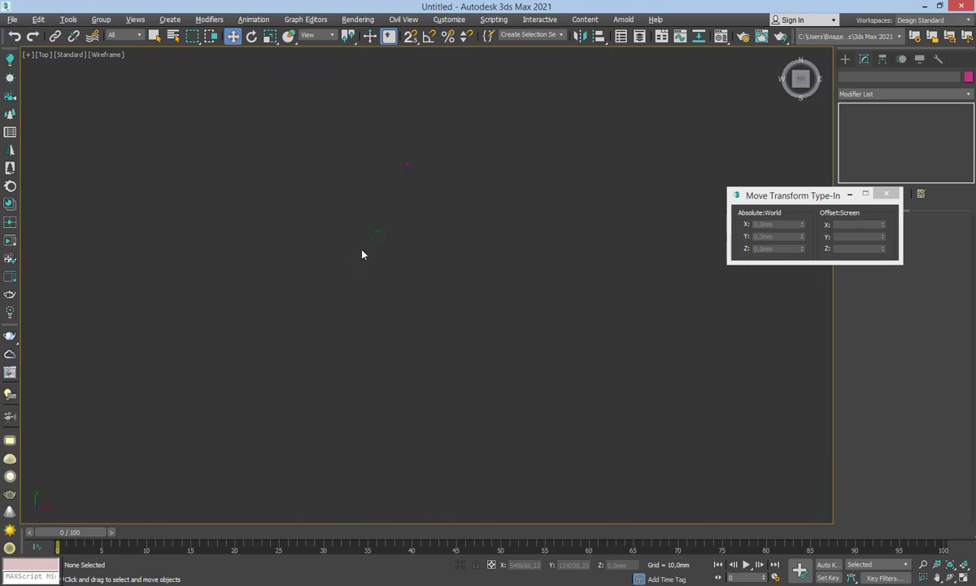
{"action": "scroll", "coordinate": [426, 259], "scroll_direction": "down", "scroll_amount": 3}
{"action": "scroll", "coordinate": [421, 244], "scroll_direction": "down", "scroll_amount": 2}
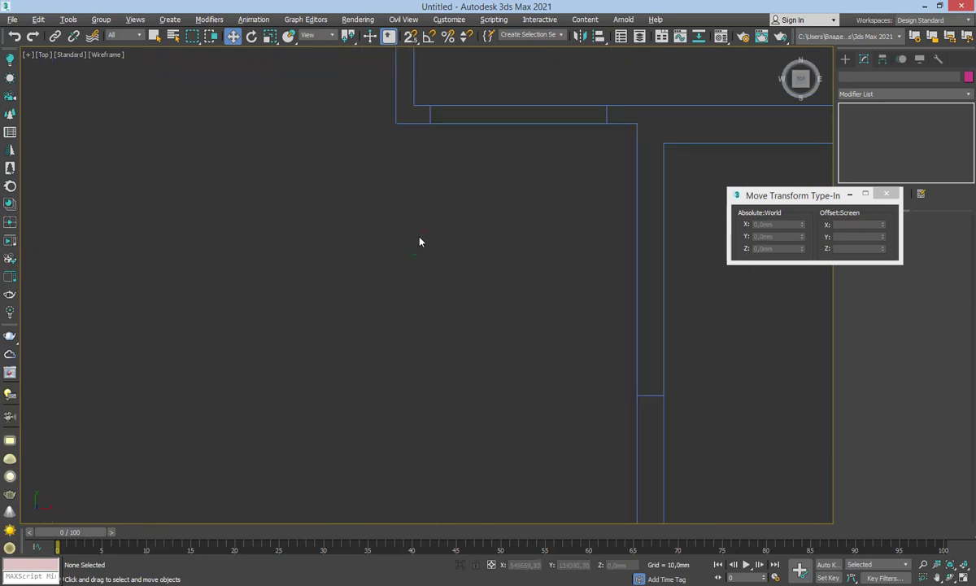
{"action": "scroll", "coordinate": [421, 244], "scroll_direction": "up", "scroll_amount": 5}
{"action": "scroll", "coordinate": [421, 250], "scroll_direction": "down", "scroll_amount": 3}
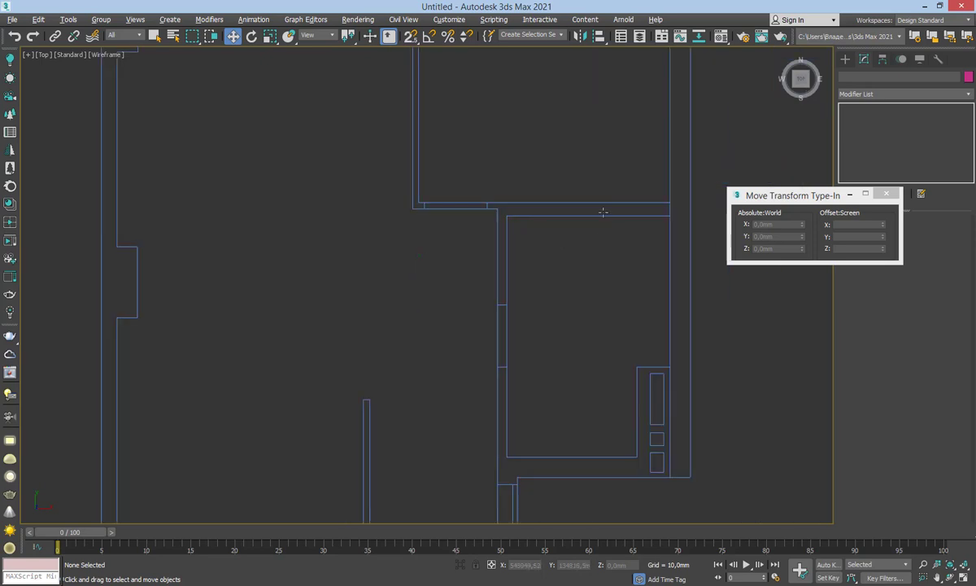
{"action": "left_click", "coordinate": [669, 191]}
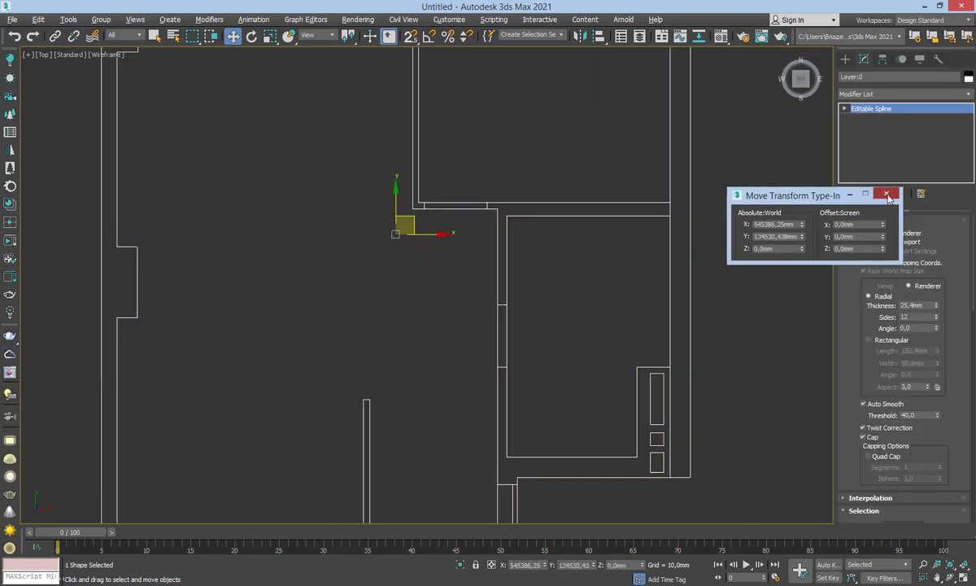
Apply an Extrude modifier to the wall outline from the Modifier List
{"action": "left_click", "coordinate": [885, 194]}
{"action": "left_click", "coordinate": [971, 96]}
{"action": "scroll", "coordinate": [949, 256], "scroll_direction": "down", "scroll_amount": 10}
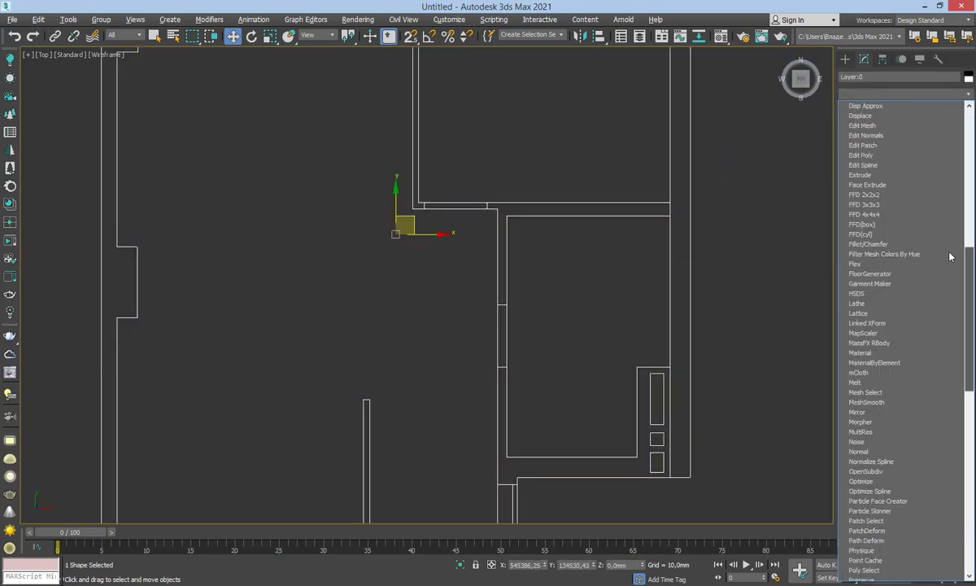
{"action": "scroll", "coordinate": [945, 309], "scroll_direction": "down", "scroll_amount": 5}
{"action": "scroll", "coordinate": [947, 350], "scroll_direction": "down", "scroll_amount": 5}
{"action": "scroll", "coordinate": [948, 390], "scroll_direction": "down", "scroll_amount": 5}
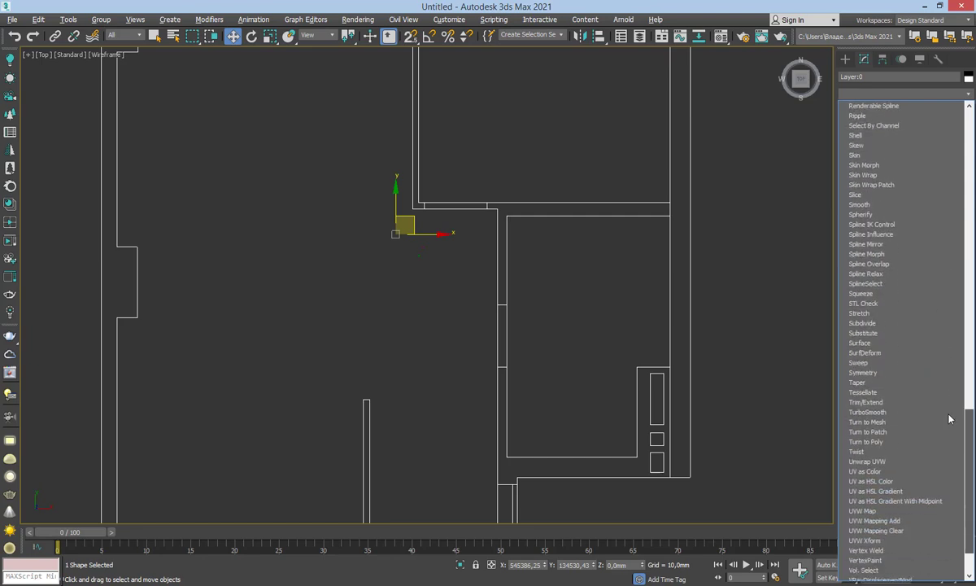
{"action": "scroll", "coordinate": [950, 430], "scroll_direction": "down", "scroll_amount": 5}
{"action": "scroll", "coordinate": [927, 455], "scroll_direction": "up", "scroll_amount": 5}
{"action": "scroll", "coordinate": [915, 350], "scroll_direction": "up", "scroll_amount": 5}
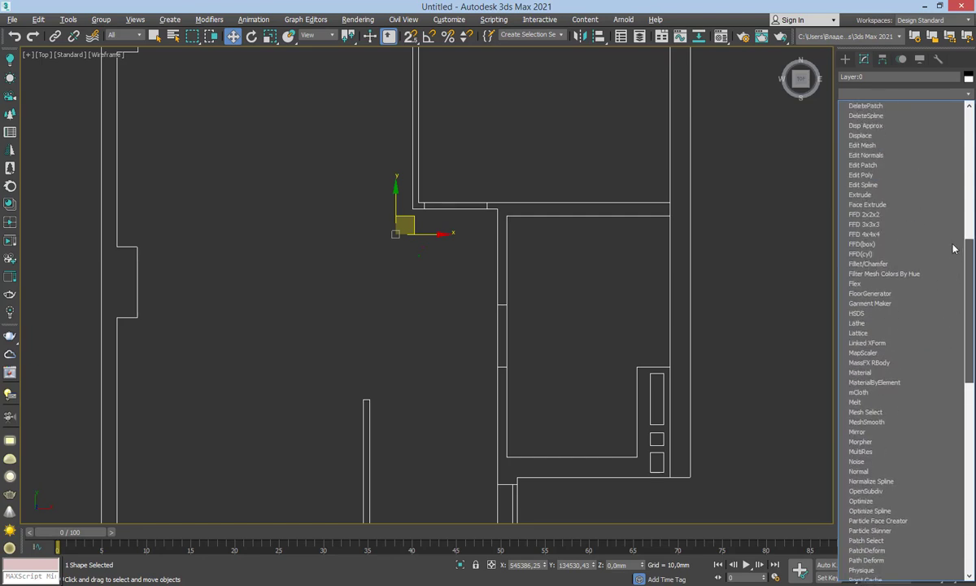
{"action": "scroll", "coordinate": [903, 261], "scroll_direction": "up", "scroll_amount": 5}
{"action": "left_click", "coordinate": [900, 236]}
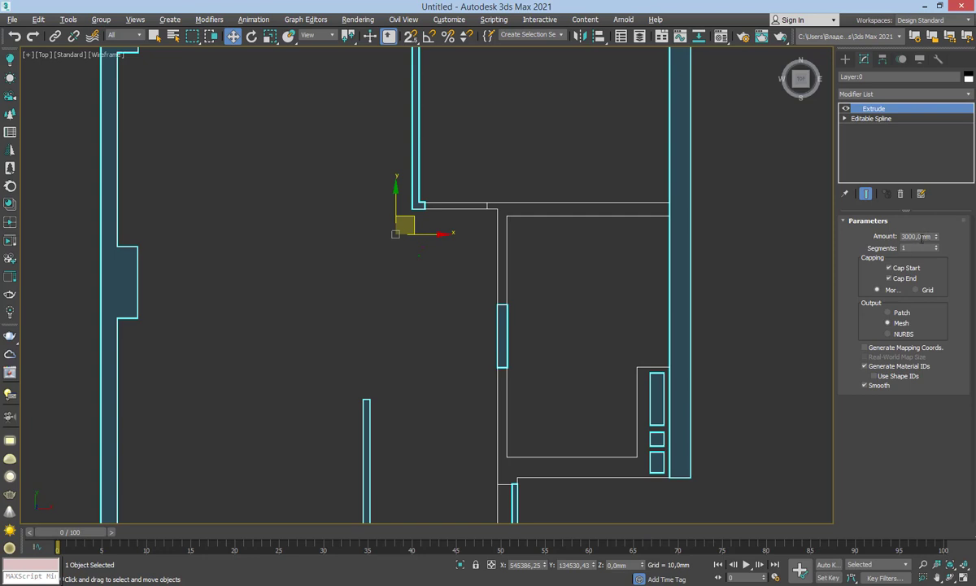
Switch back to the four-viewport layout and view the extruded walls in perspective
{"action": "key", "text": "alt+w"}
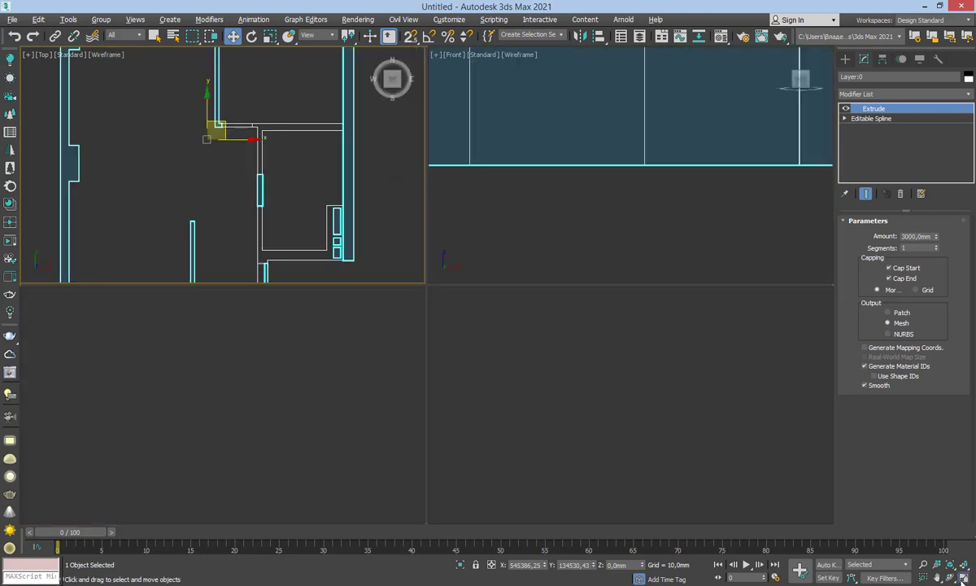
{"action": "left_click", "coordinate": [618, 393]}
{"action": "middle_click_drag", "start_coordinate": [663, 414], "coordinate": [627, 435]}
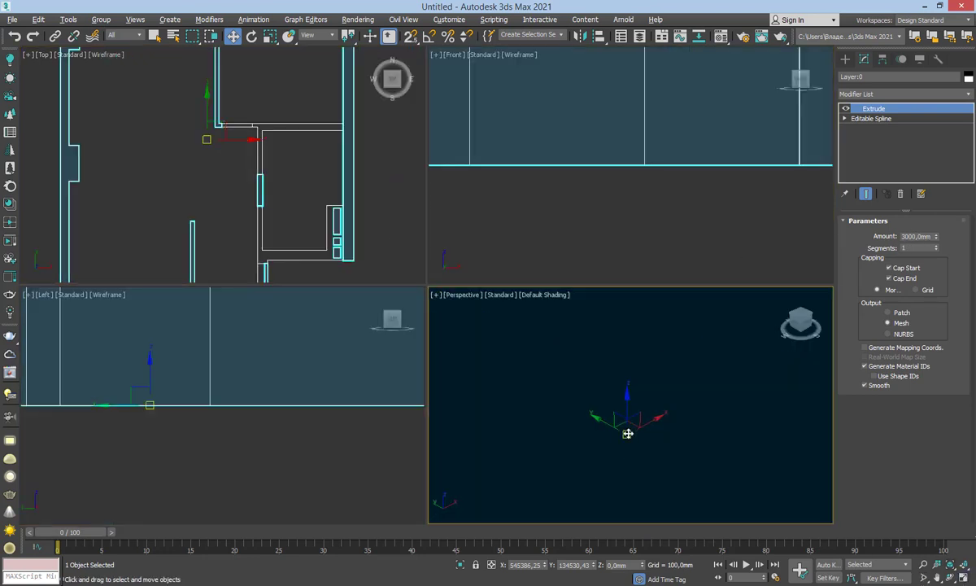
{"action": "scroll", "coordinate": [627, 433], "scroll_direction": "down", "scroll_amount": 3}
{"action": "scroll", "coordinate": [627, 433], "scroll_direction": "down", "scroll_amount": 3}
{"action": "scroll", "coordinate": [627, 432], "scroll_direction": "down", "scroll_amount": 2}
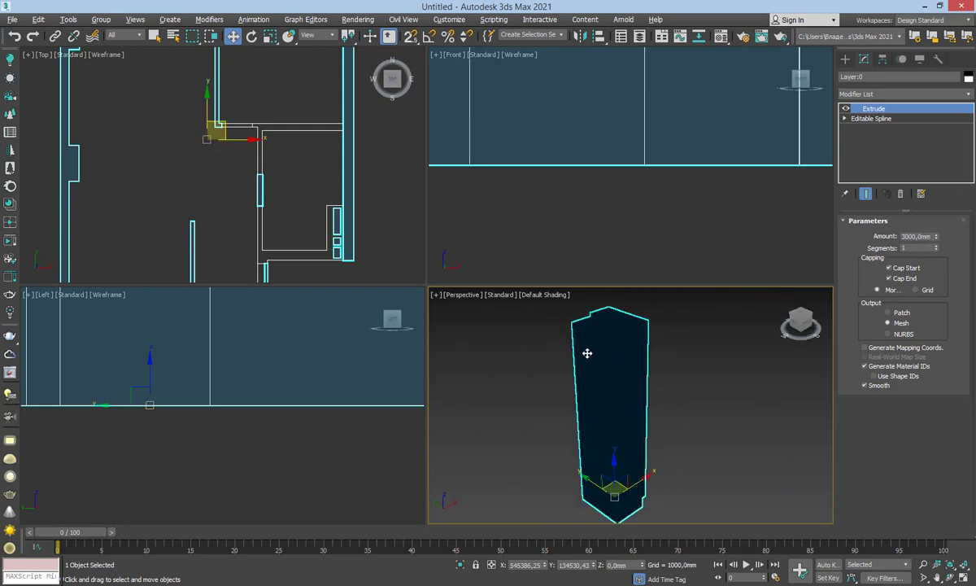
Reframe the front view, then remove the Extrude modifier so the plan is flat
{"action": "scroll", "coordinate": [644, 187], "scroll_direction": "down", "scroll_amount": 4}
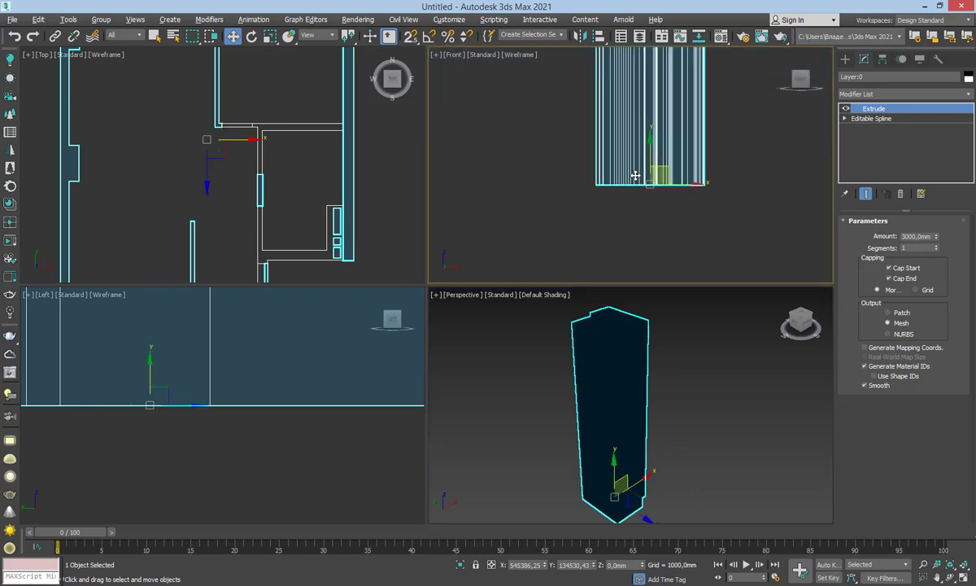
{"action": "scroll", "coordinate": [639, 172], "scroll_direction": "down", "scroll_amount": 2}
{"action": "scroll", "coordinate": [642, 187], "scroll_direction": "down", "scroll_amount": 1}
{"action": "middle_click_drag", "start_coordinate": [661, 153], "coordinate": [658, 166]}
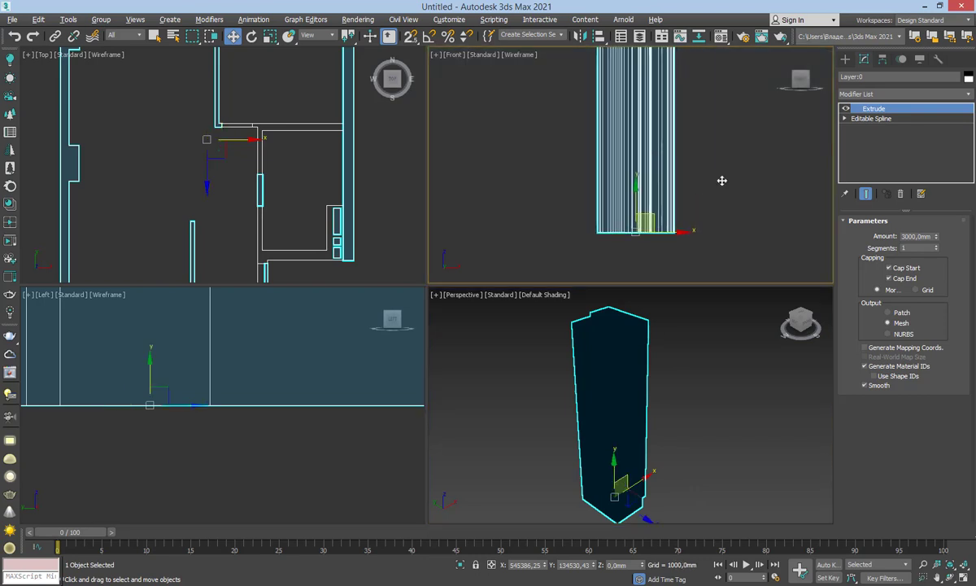
{"action": "left_click", "coordinate": [899, 192]}
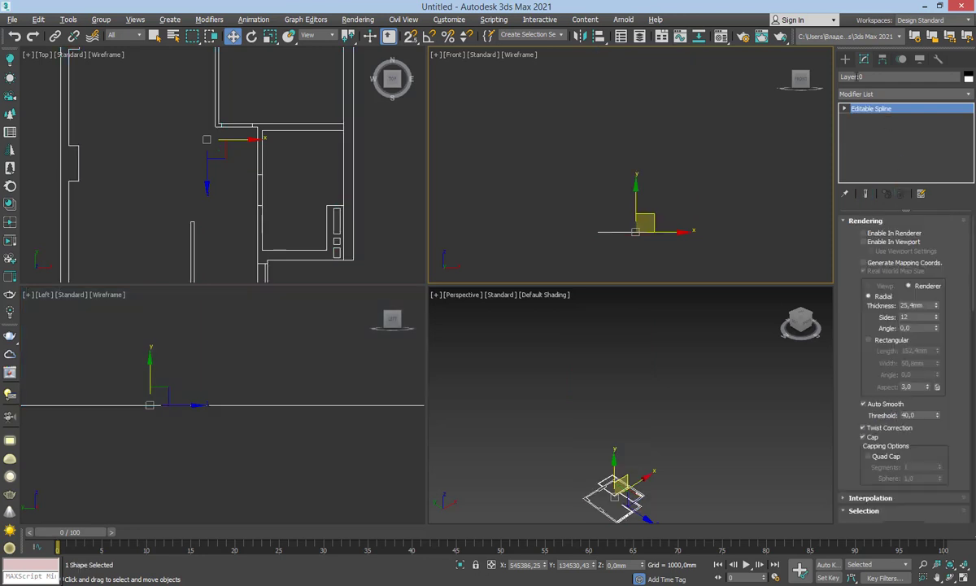
{"action": "scroll", "coordinate": [240, 171], "scroll_direction": "down", "scroll_amount": 2}
{"action": "scroll", "coordinate": [256, 143], "scroll_direction": "down", "scroll_amount": 3}
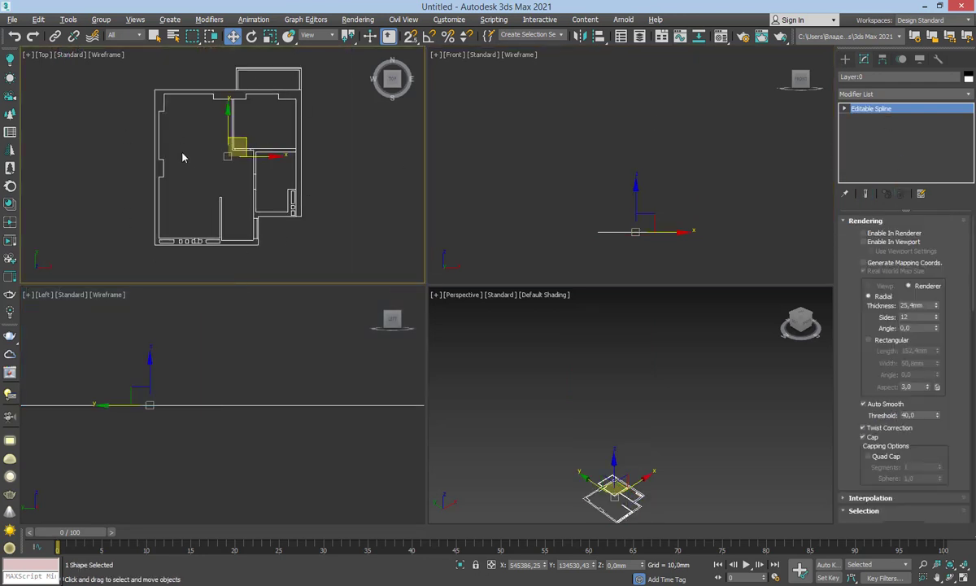
Draw a small rectangle beside the plan and convert it to an editable spline
{"action": "left_click", "coordinate": [845, 58]}
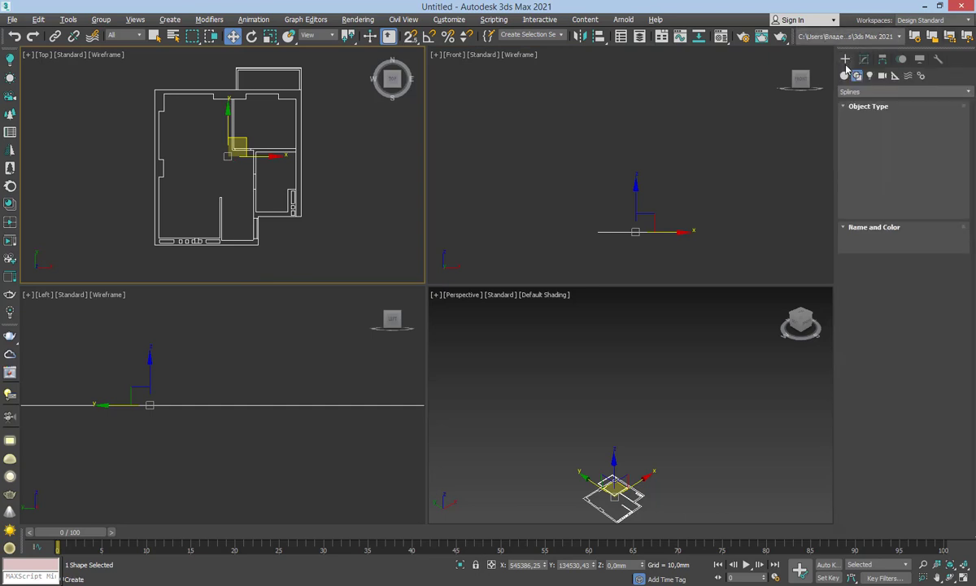
{"action": "left_click", "coordinate": [925, 138]}
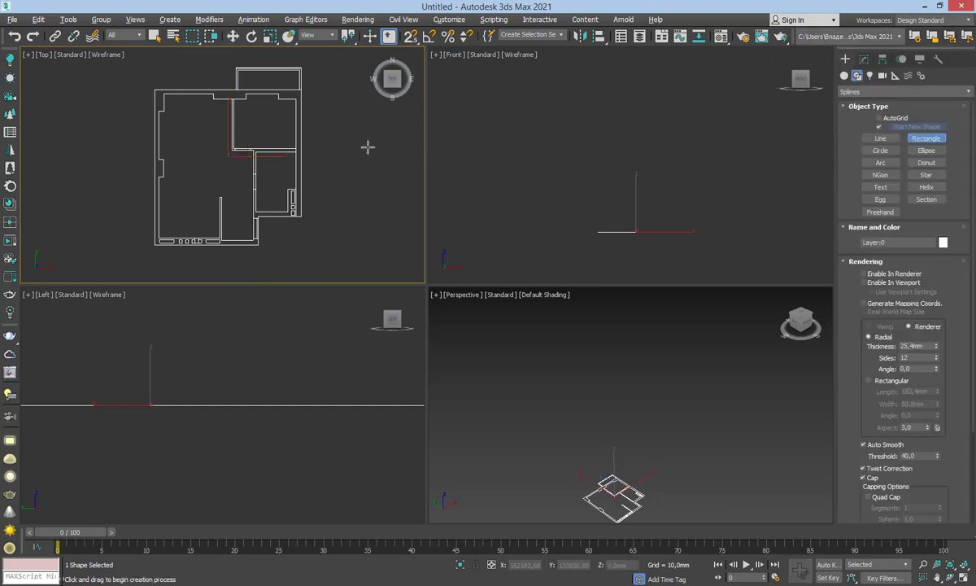
{"action": "left_click_drag", "start_coordinate": [326, 114], "coordinate": [377, 169]}
{"action": "key", "text": "w"}
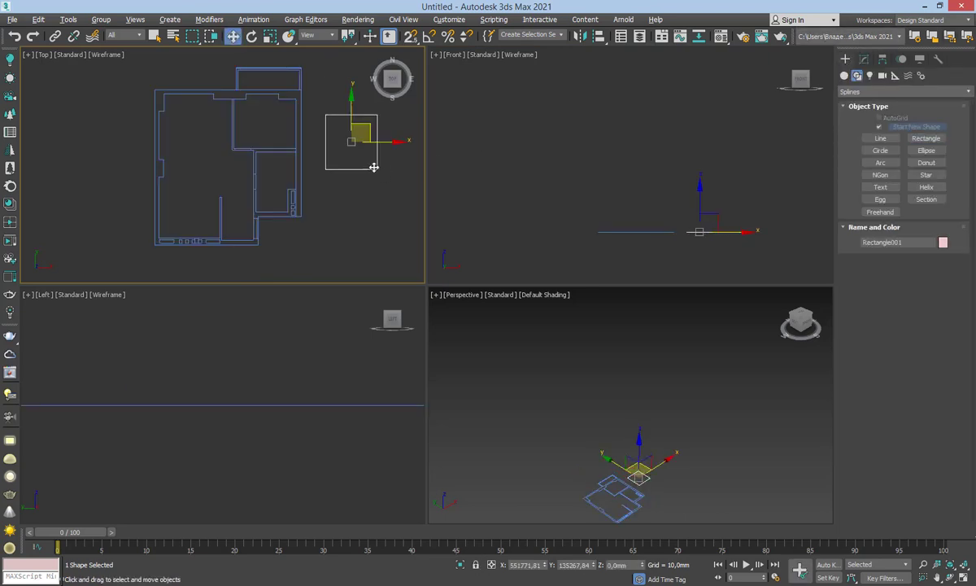
{"action": "right_click", "coordinate": [348, 136]}
{"action": "mouse_move", "coordinate": [370, 256]}
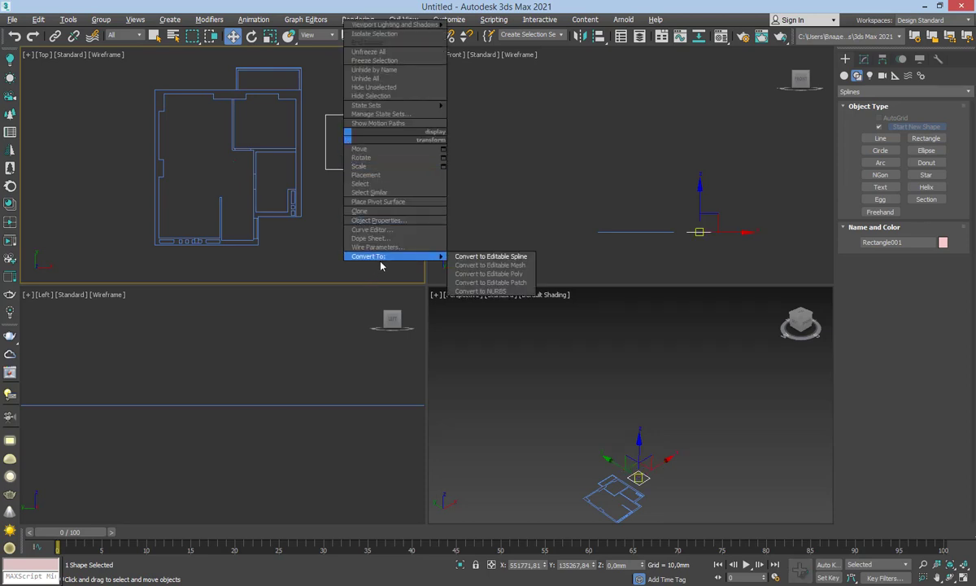
{"action": "left_click", "coordinate": [476, 257]}
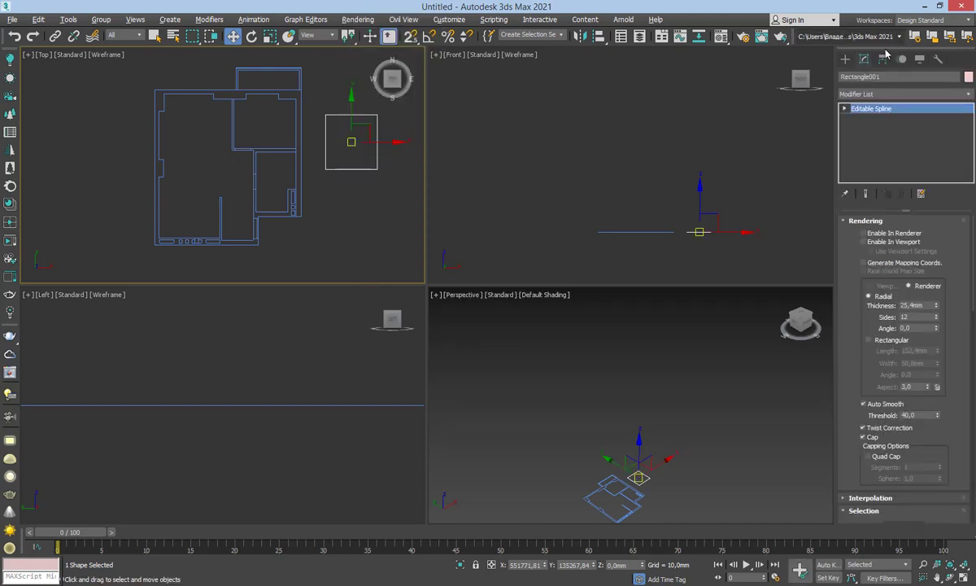
Attach the floor-plan spline to the rectangle
{"action": "scroll", "coordinate": [855, 299], "scroll_direction": "down", "scroll_amount": 3}
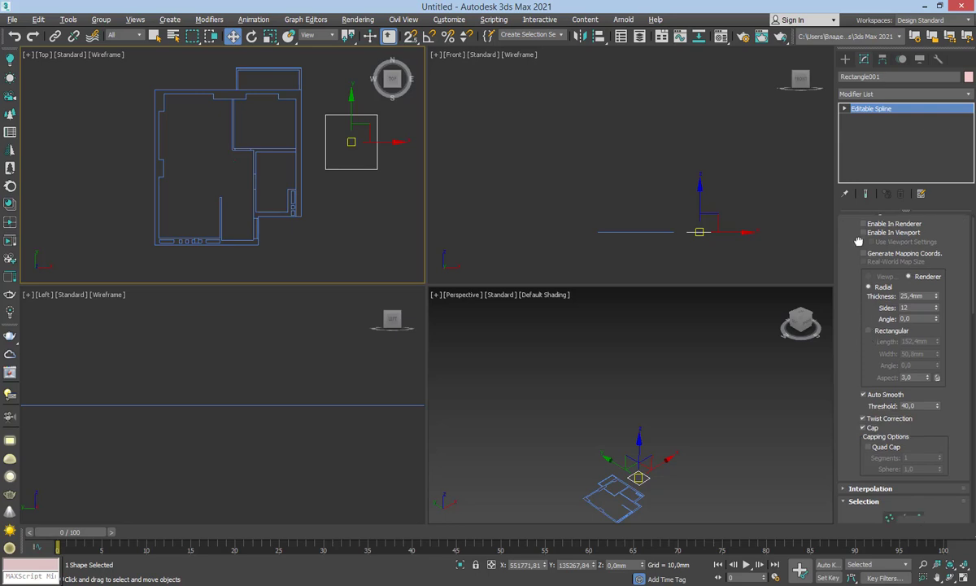
{"action": "scroll", "coordinate": [856, 300], "scroll_direction": "down", "scroll_amount": 3}
{"action": "scroll", "coordinate": [855, 299], "scroll_direction": "down", "scroll_amount": 3}
{"action": "scroll", "coordinate": [855, 300], "scroll_direction": "down", "scroll_amount": 3}
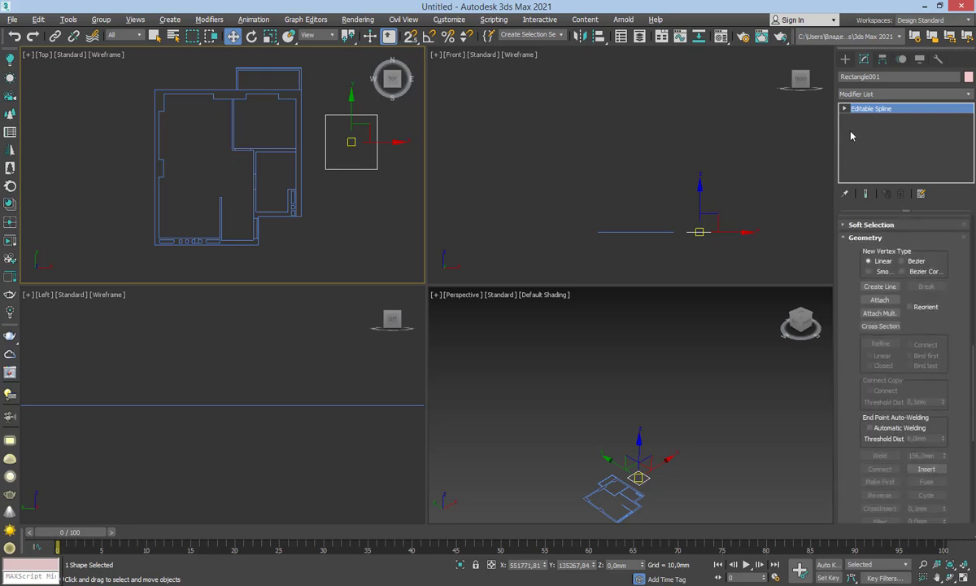
{"action": "left_click", "coordinate": [880, 299]}
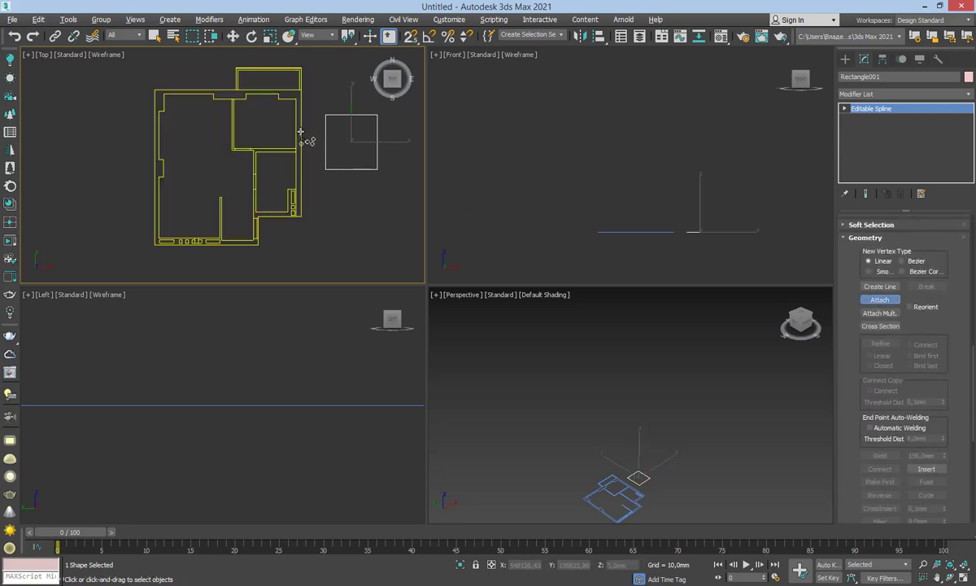
{"action": "left_click", "coordinate": [300, 132]}
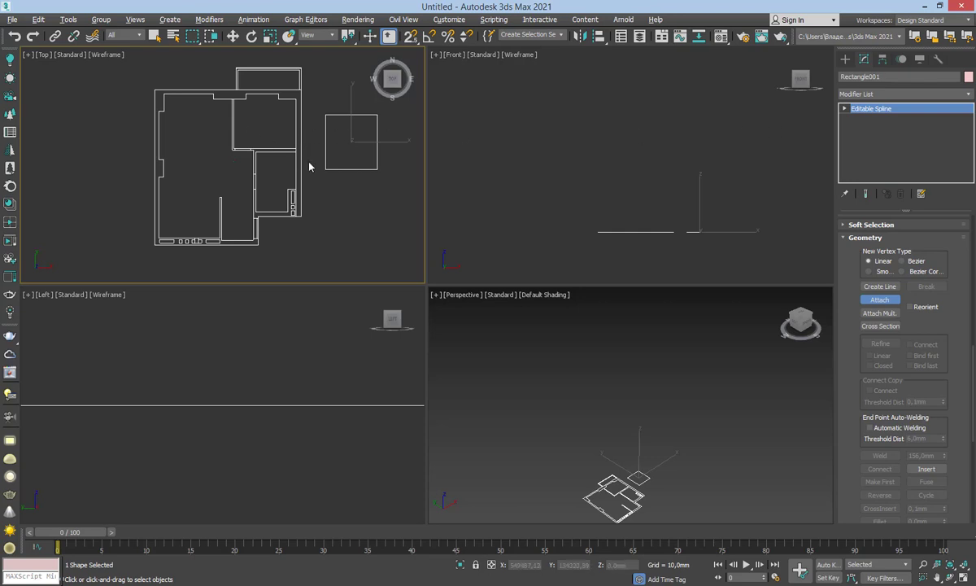
{"action": "left_click", "coordinate": [879, 299]}
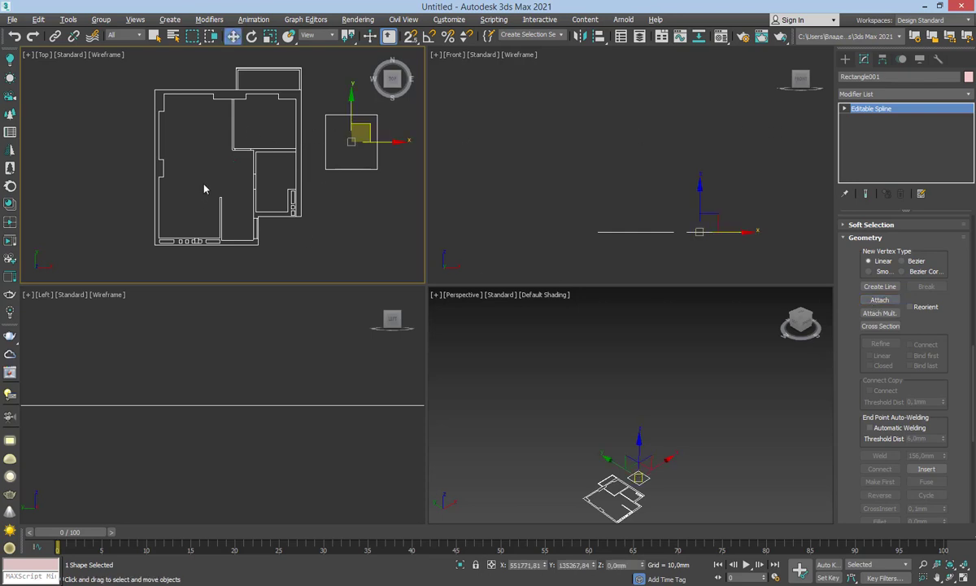
At Spline level, delete the small rectangle spline and return to object level
{"action": "left_click", "coordinate": [845, 109]}
{"action": "left_click", "coordinate": [864, 138]}
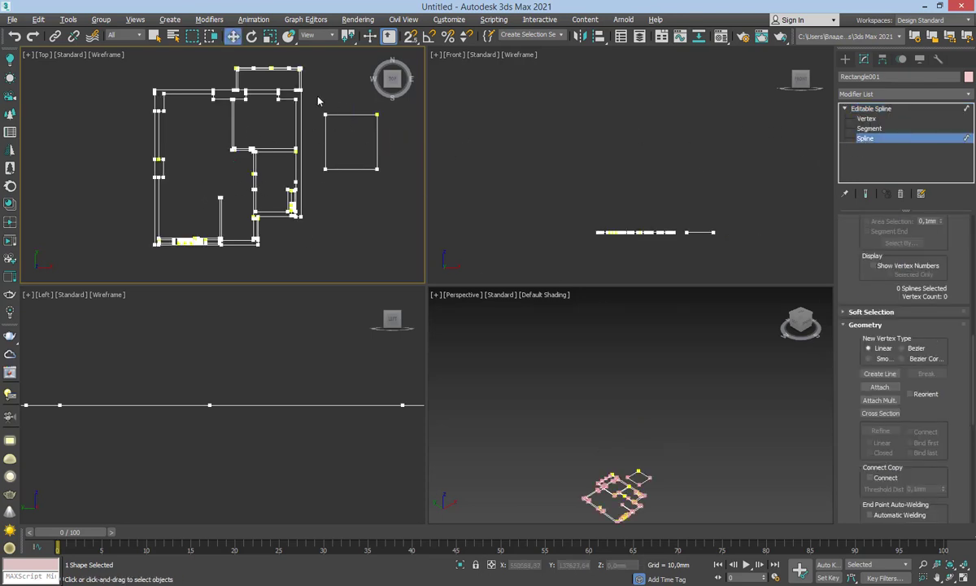
{"action": "left_click_drag", "start_coordinate": [401, 206], "coordinate": [389, 208]}
{"action": "key", "text": "Delete"}
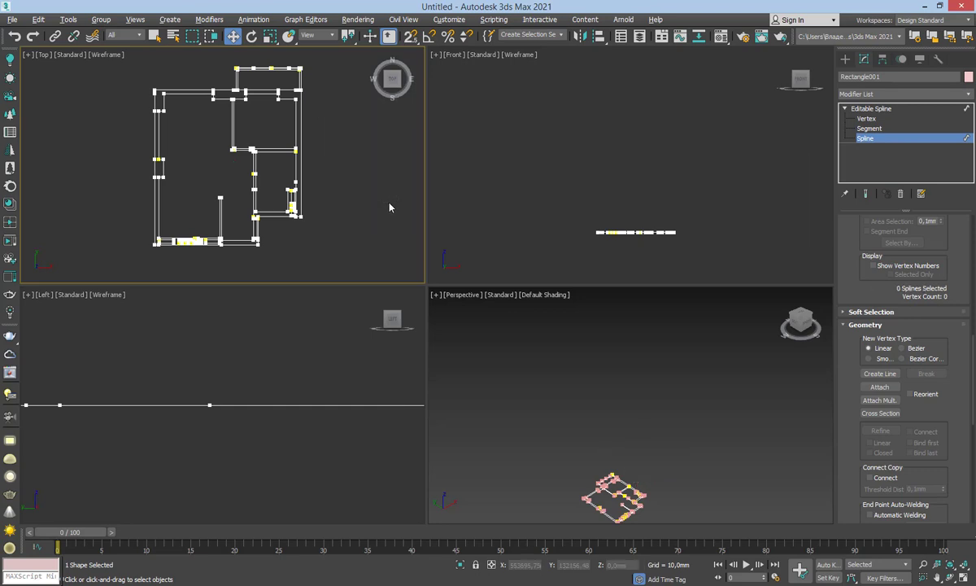
{"action": "middle_click_drag", "start_coordinate": [314, 162], "coordinate": [323, 167]}
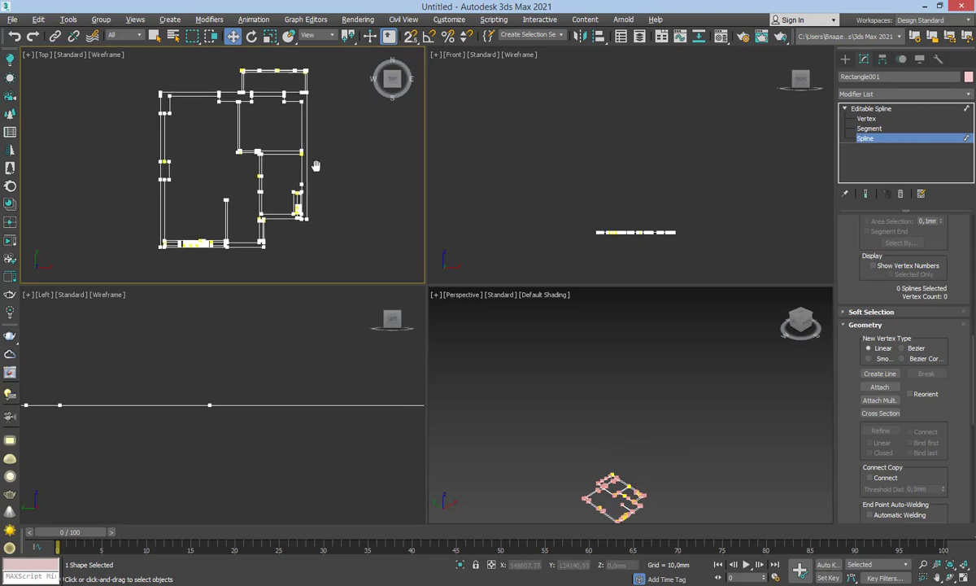
{"action": "left_click", "coordinate": [894, 110]}
Apply an Extrude modifier to Rectangle001, keeping Amount at 3000 mm
{"action": "left_click", "coordinate": [967, 94]}
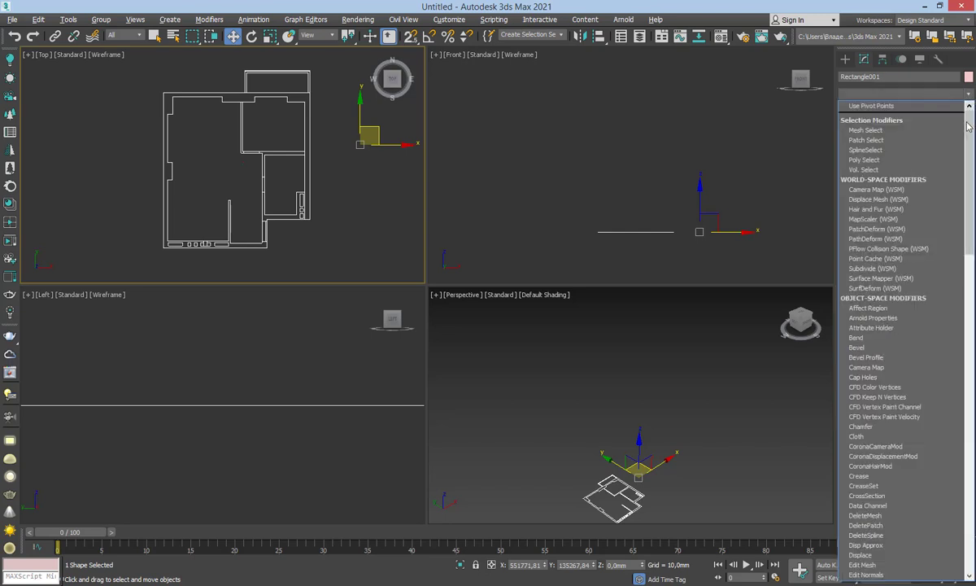
{"action": "left_click_drag", "start_coordinate": [967, 127], "coordinate": [968, 239]}
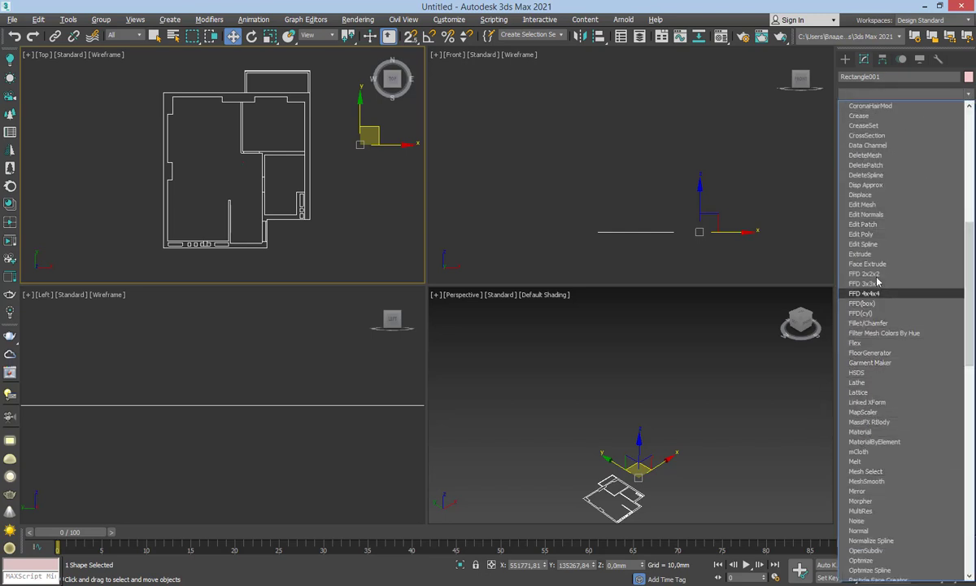
{"action": "left_click", "coordinate": [876, 254]}
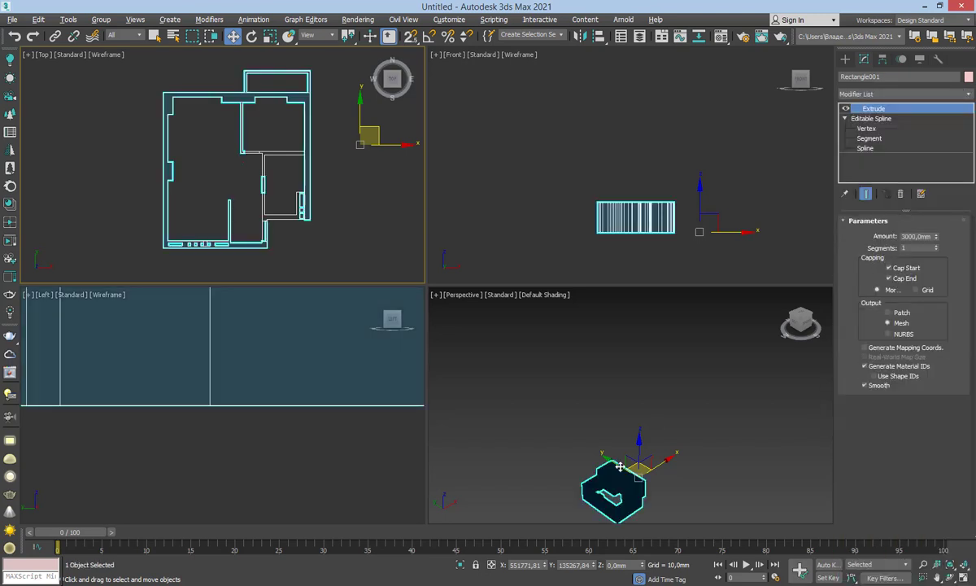
Pan and zoom to inspect the extruded walls, keeping them selected
{"action": "middle_click_drag", "start_coordinate": [619, 466], "coordinate": [616, 392]}
{"action": "scroll", "coordinate": [610, 430], "scroll_direction": "up", "scroll_amount": 5}
{"action": "scroll", "coordinate": [619, 429], "scroll_direction": "up", "scroll_amount": 3}
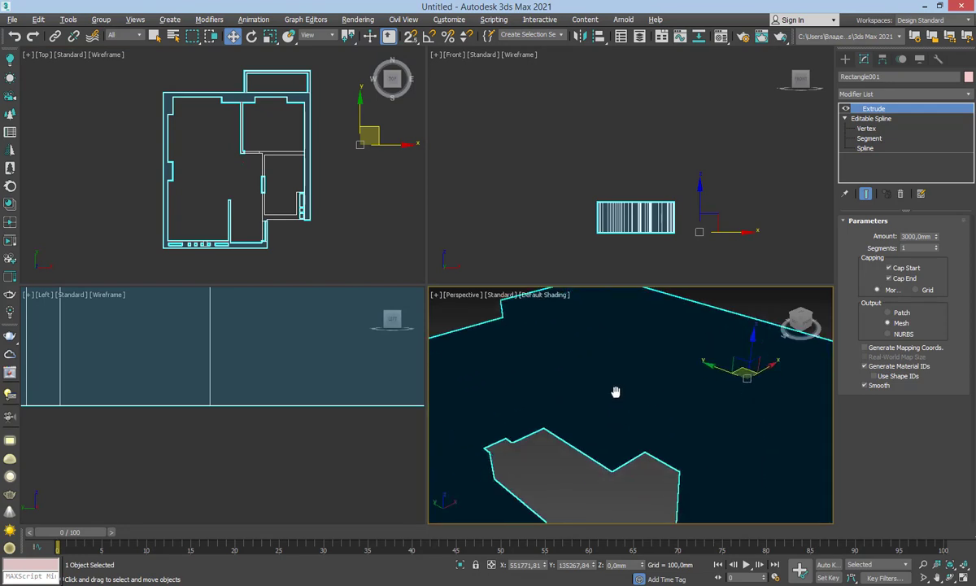
{"action": "scroll", "coordinate": [615, 392], "scroll_direction": "down", "scroll_amount": 10}
{"action": "scroll", "coordinate": [617, 402], "scroll_direction": "up", "scroll_amount": 1}
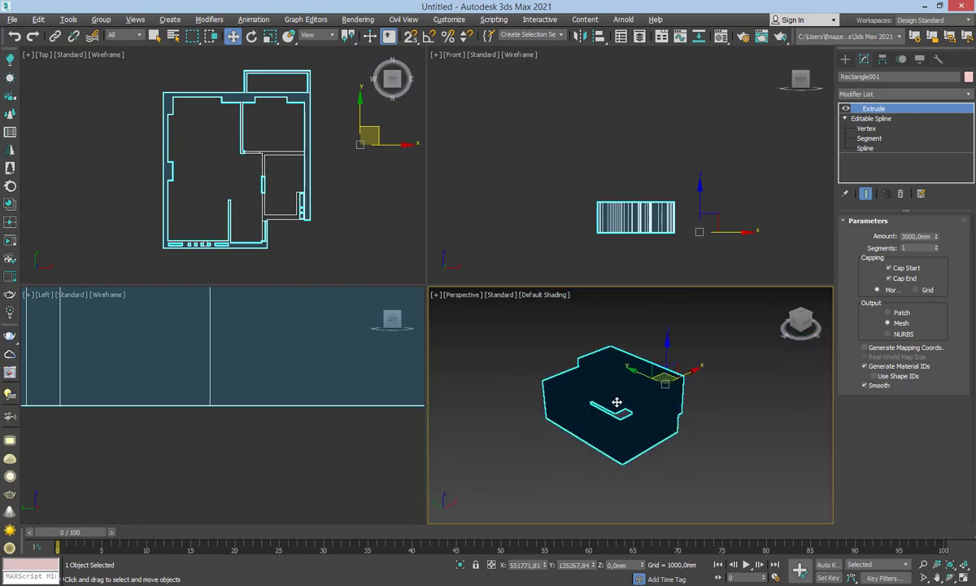
{"action": "left_click", "coordinate": [359, 232]}
{"action": "key", "text": "ctrl+z"}
{"action": "middle_click_drag", "start_coordinate": [218, 173], "coordinate": [227, 171]}
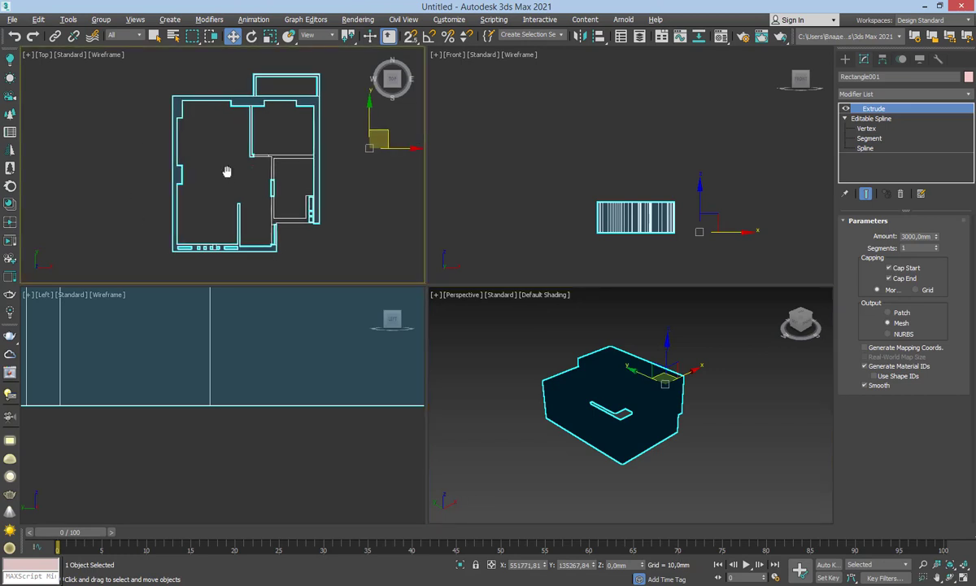
Open Rectangle001's Editable Spline at Spline level in a maximized Top viewport
{"action": "left_click", "coordinate": [863, 128]}
{"action": "middle_click_drag", "start_coordinate": [240, 162], "coordinate": [254, 166]}
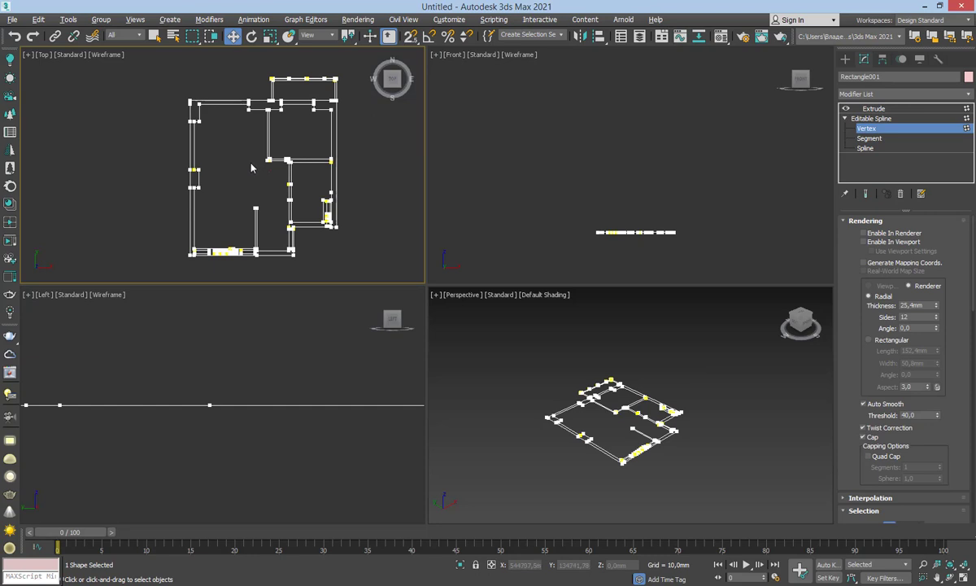
{"action": "key", "text": "alt+w"}
{"action": "middle_click_drag", "start_coordinate": [414, 205], "coordinate": [404, 199]}
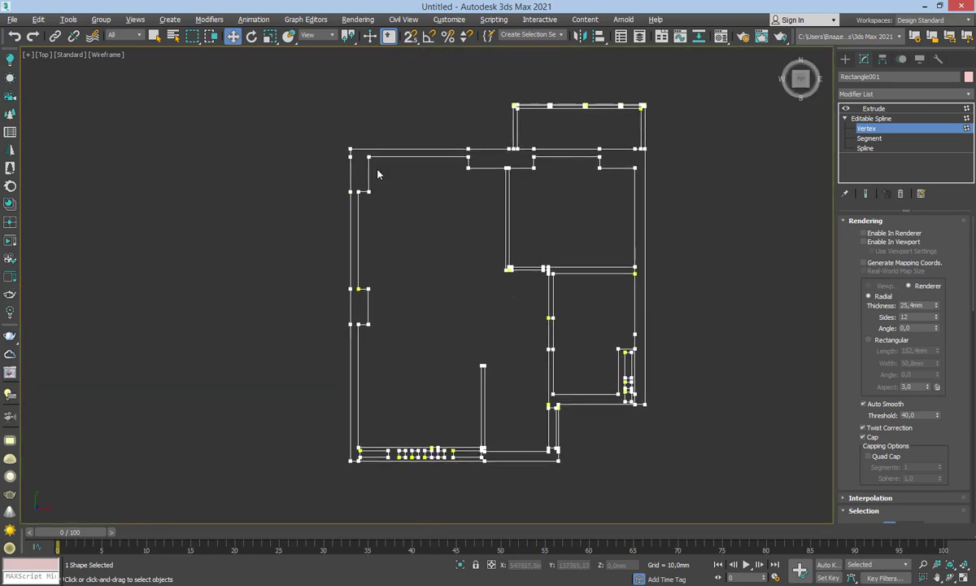
{"action": "left_click", "coordinate": [866, 148]}
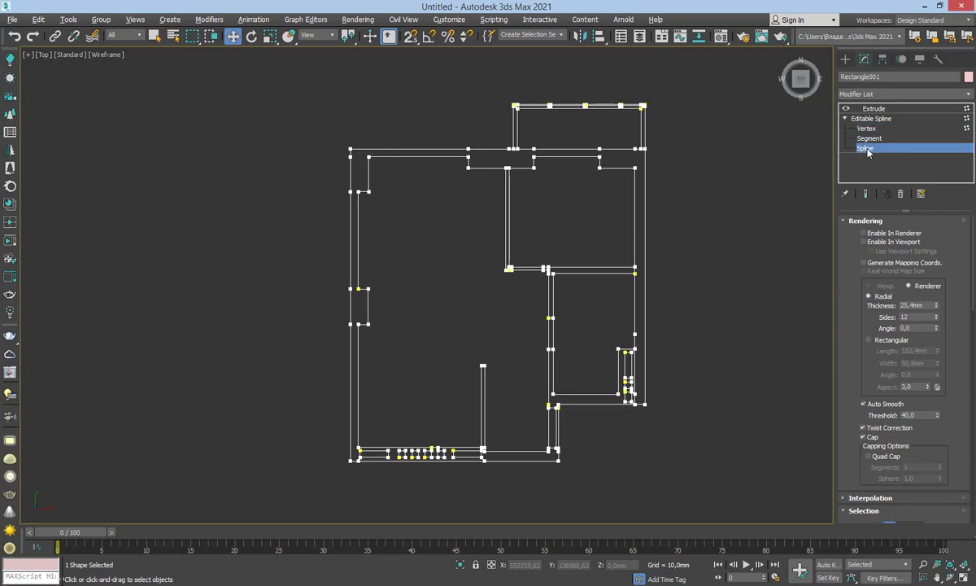
Select the outer wall spline and collapse the Rendering and Surface Properties rollouts
{"action": "left_click", "coordinate": [375, 149]}
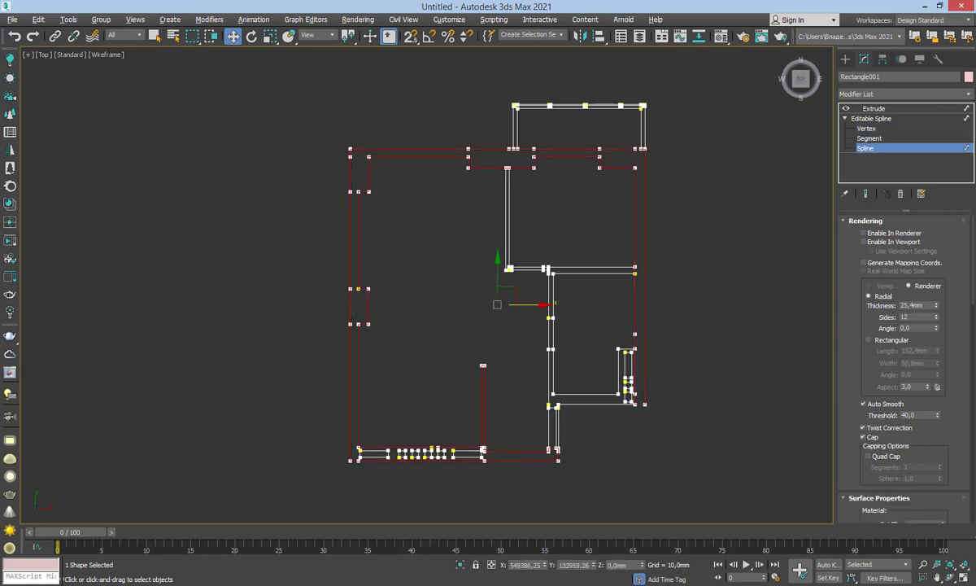
{"action": "left_click", "coordinate": [865, 220]}
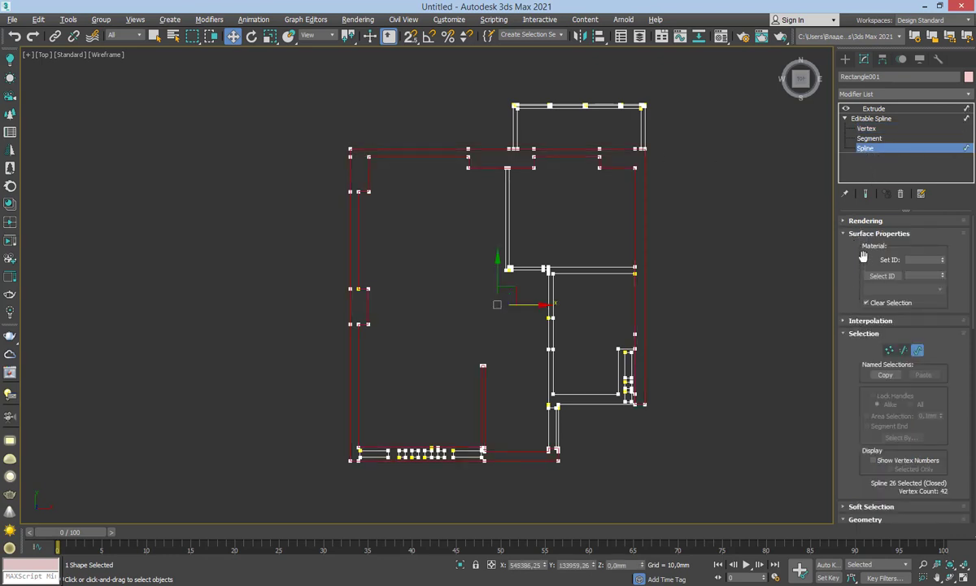
{"action": "left_click", "coordinate": [854, 235]}
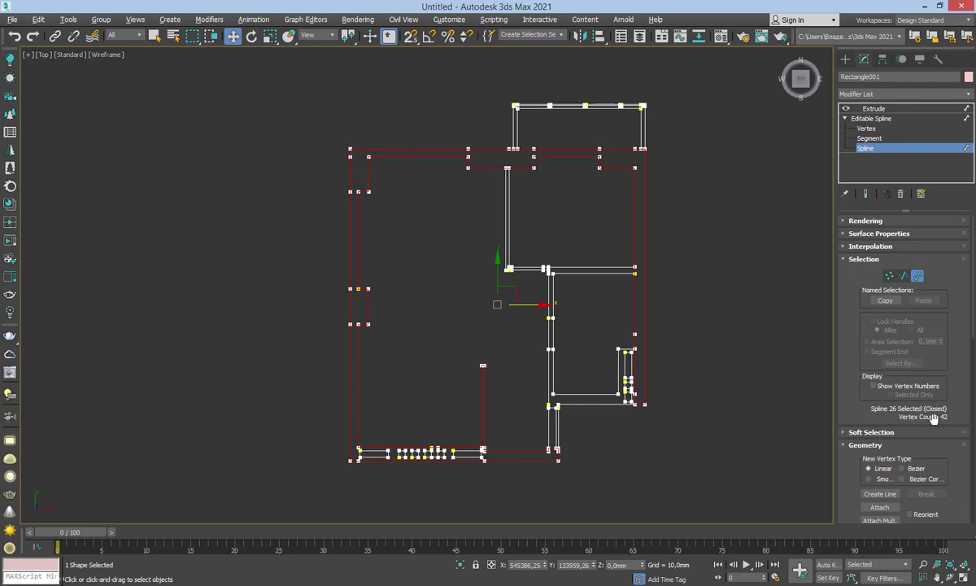
Select the short interior spline, zoom to its corner, and switch to Vertex level
{"action": "left_click", "coordinate": [620, 267]}
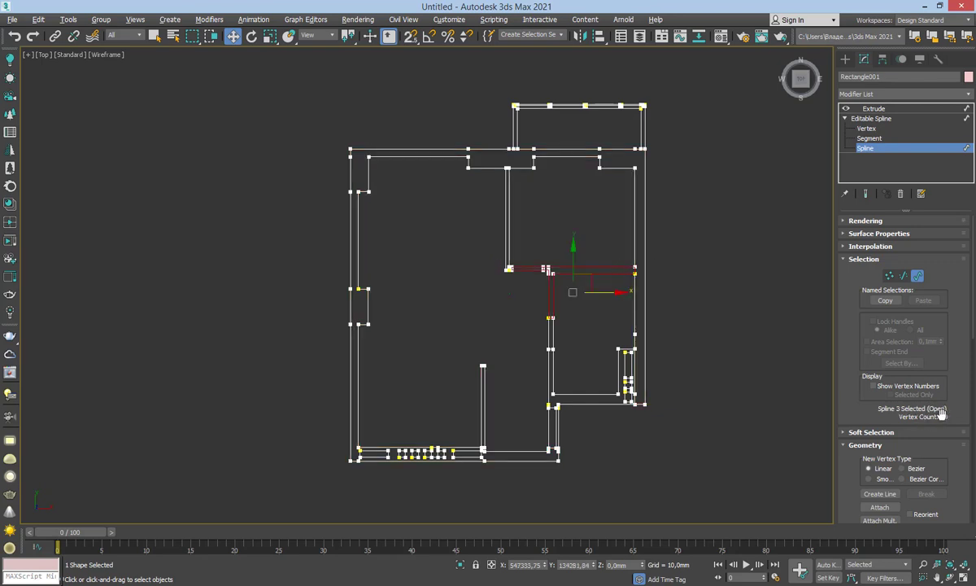
{"action": "scroll", "coordinate": [536, 213], "scroll_direction": "up", "scroll_amount": 4}
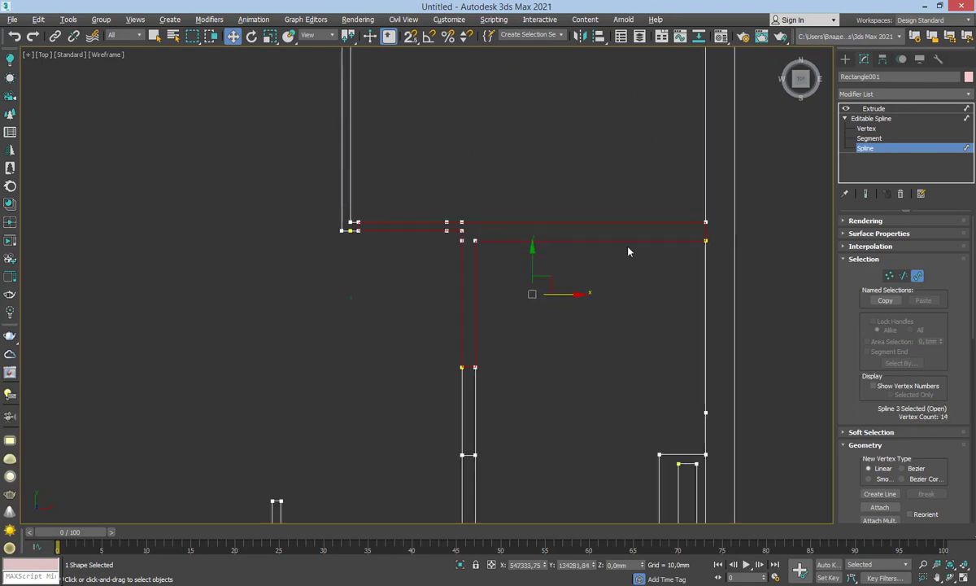
{"action": "scroll", "coordinate": [629, 251], "scroll_direction": "up", "scroll_amount": 2}
{"action": "mouse_move", "coordinate": [704, 240]}
{"action": "middle_mouse_down"}
{"action": "mouse_move", "coordinate": [560, 219]}
{"action": "mouse_move", "coordinate": [654, 195]}
{"action": "middle_mouse_up"}
{"action": "middle_click_drag", "start_coordinate": [545, 340], "coordinate": [539, 324]}
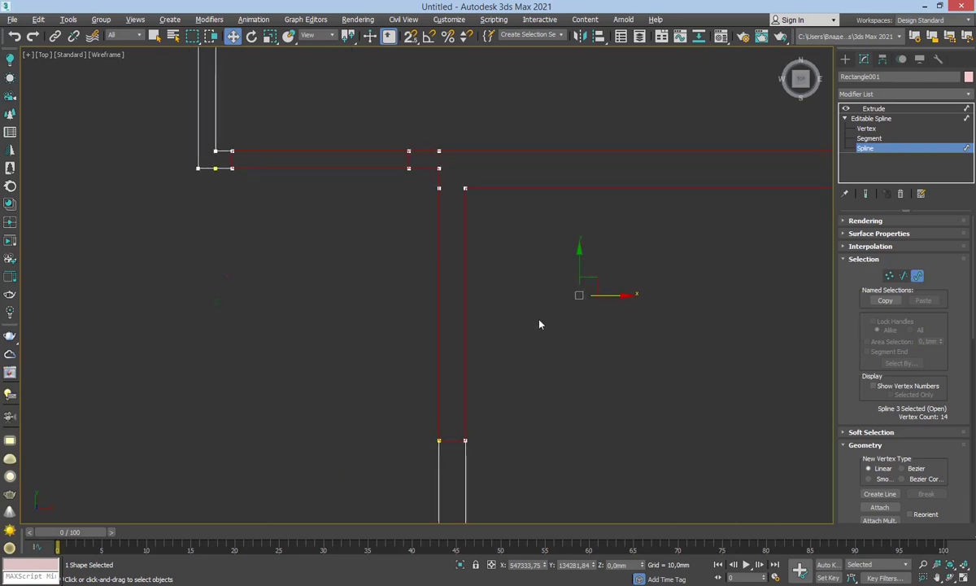
{"action": "scroll", "coordinate": [525, 313], "scroll_direction": "down", "scroll_amount": 3}
{"action": "mouse_move", "coordinate": [730, 294]}
{"action": "middle_mouse_down"}
{"action": "mouse_move", "coordinate": [697, 257]}
{"action": "mouse_move", "coordinate": [642, 226]}
{"action": "middle_mouse_up"}
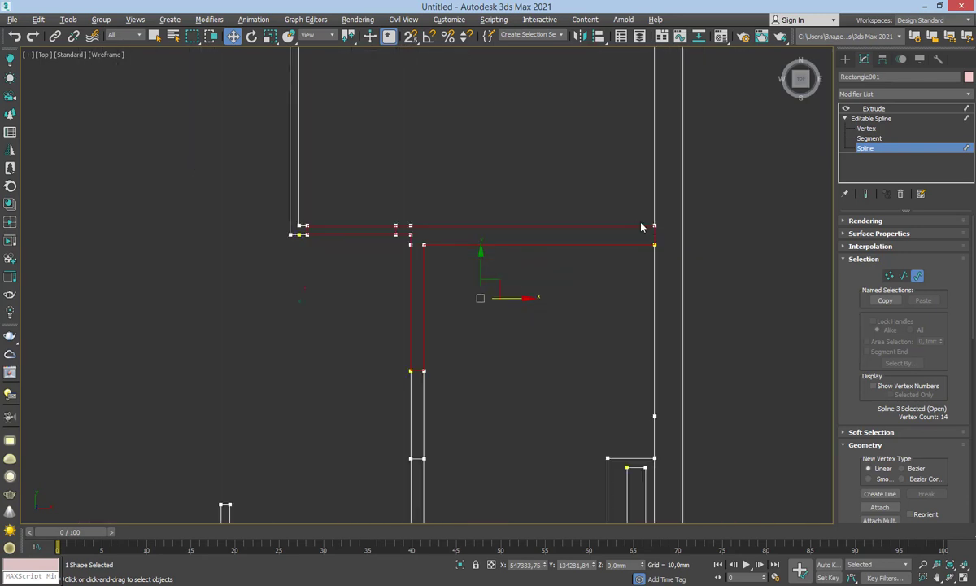
{"action": "left_click", "coordinate": [867, 129]}
{"action": "scroll", "coordinate": [645, 235], "scroll_direction": "up", "scroll_amount": 1}
{"action": "scroll", "coordinate": [645, 260], "scroll_direction": "up", "scroll_amount": 3}
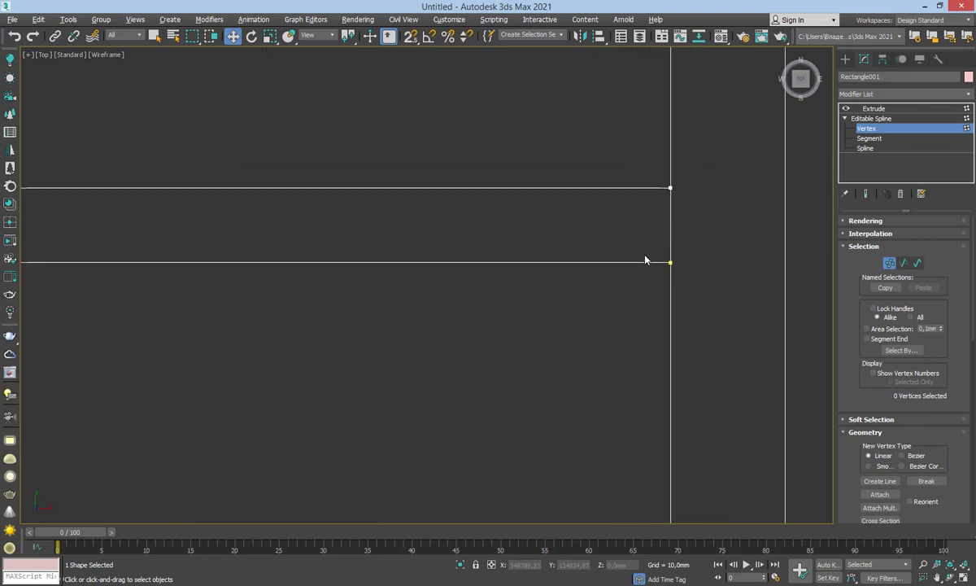
{"action": "left_click", "coordinate": [669, 262]}
{"action": "left_click_drag", "start_coordinate": [690, 263], "coordinate": [754, 270]}
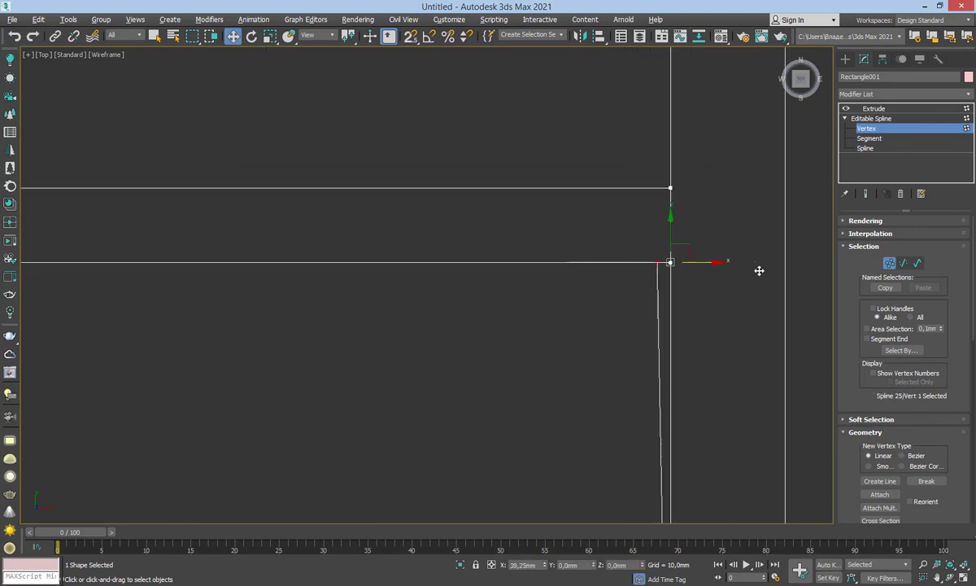
{"action": "scroll", "coordinate": [740, 262], "scroll_direction": "down", "scroll_amount": 2}
{"action": "scroll", "coordinate": [747, 244], "scroll_direction": "down", "scroll_amount": 3}
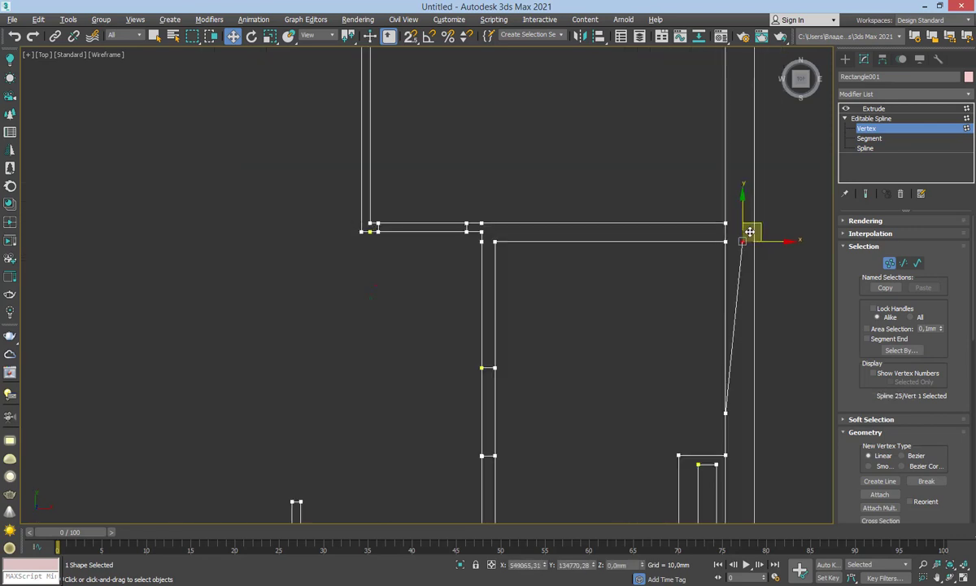
{"action": "key", "text": "ctrl+z"}
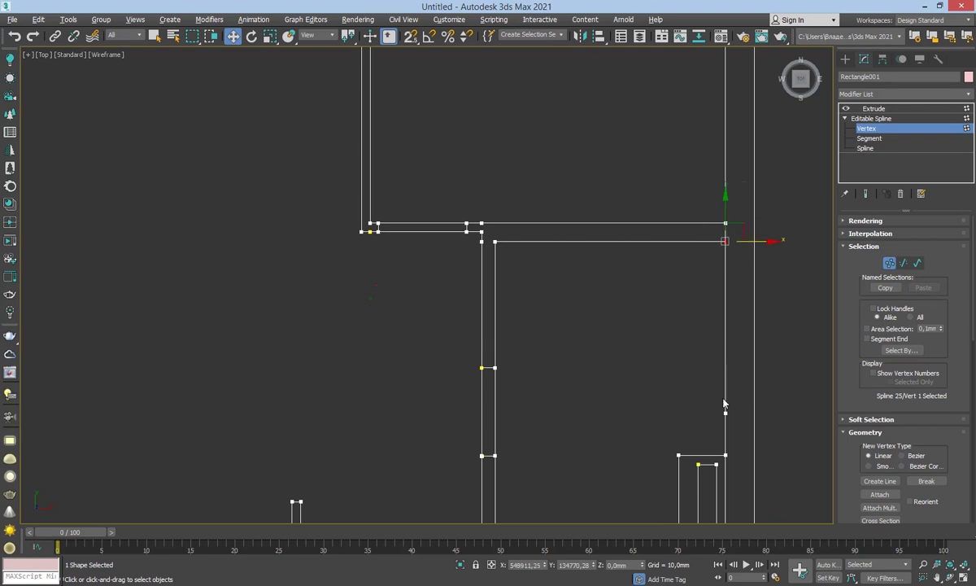
{"action": "mouse_move", "coordinate": [724, 404]}
{"action": "middle_mouse_down"}
{"action": "mouse_move", "coordinate": [747, 305]}
{"action": "mouse_move", "coordinate": [814, 163]}
{"action": "middle_mouse_up"}
{"action": "left_click", "coordinate": [871, 118]}
{"action": "middle_click_drag", "start_coordinate": [758, 181], "coordinate": [599, 256]}
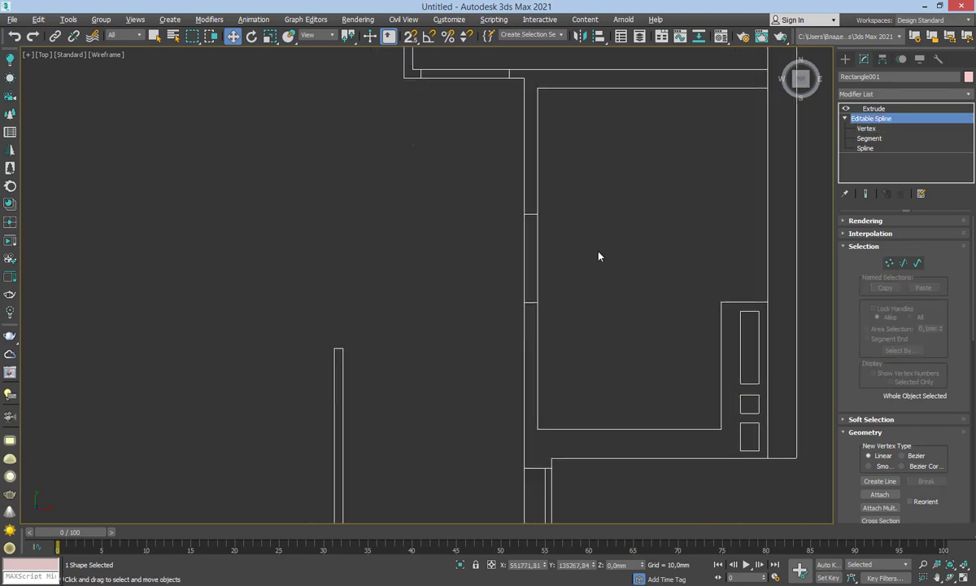
{"action": "scroll", "coordinate": [602, 268], "scroll_direction": "down", "scroll_amount": 3}
{"action": "scroll", "coordinate": [603, 274], "scroll_direction": "down", "scroll_amount": 2}
{"action": "scroll", "coordinate": [606, 189], "scroll_direction": "up", "scroll_amount": 4}
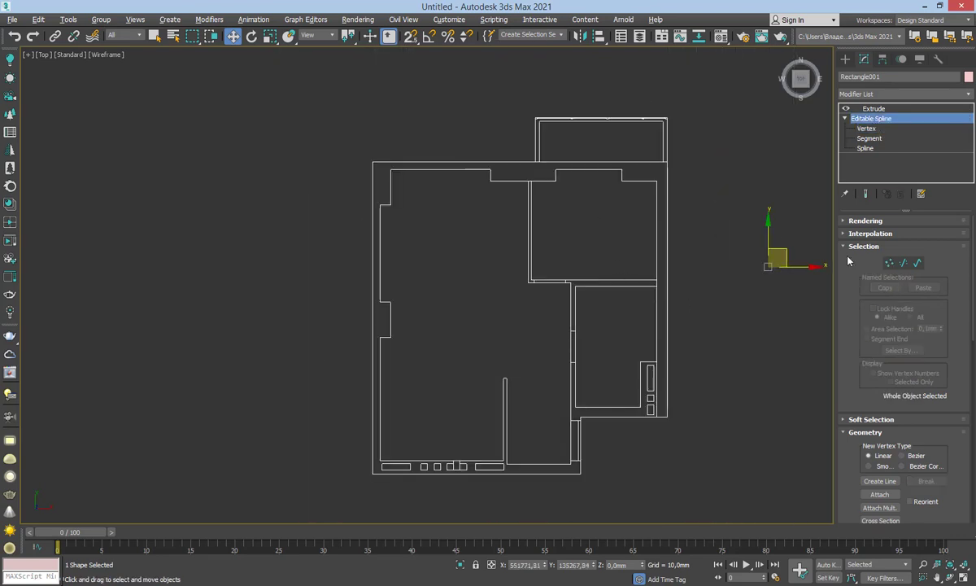
{"action": "left_click", "coordinate": [866, 129]}
{"action": "scroll", "coordinate": [643, 327], "scroll_direction": "up", "scroll_amount": 1}
{"action": "scroll", "coordinate": [675, 381], "scroll_direction": "up", "scroll_amount": 3}
{"action": "scroll", "coordinate": [670, 394], "scroll_direction": "up", "scroll_amount": 2}
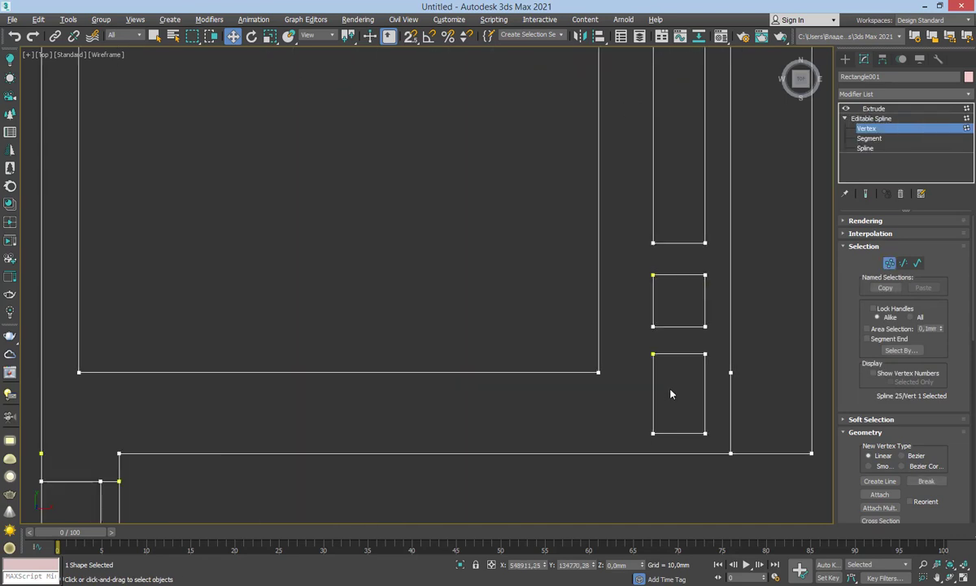
{"action": "scroll", "coordinate": [659, 383], "scroll_direction": "down", "scroll_amount": 1}
{"action": "scroll", "coordinate": [649, 370], "scroll_direction": "down", "scroll_amount": 3}
{"action": "scroll", "coordinate": [719, 299], "scroll_direction": "down", "scroll_amount": 2}
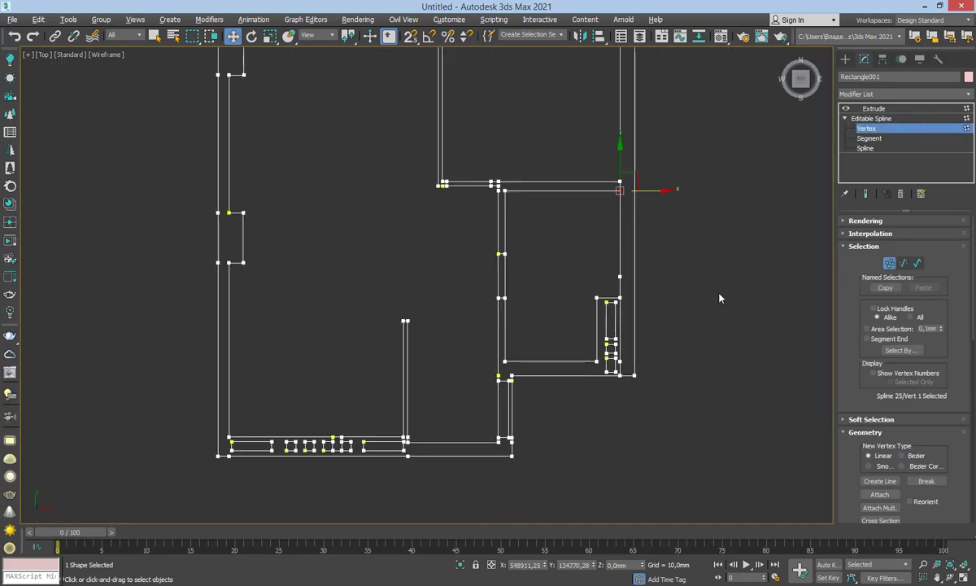
{"action": "left_click", "coordinate": [865, 148]}
{"action": "left_click", "coordinate": [406, 366]}
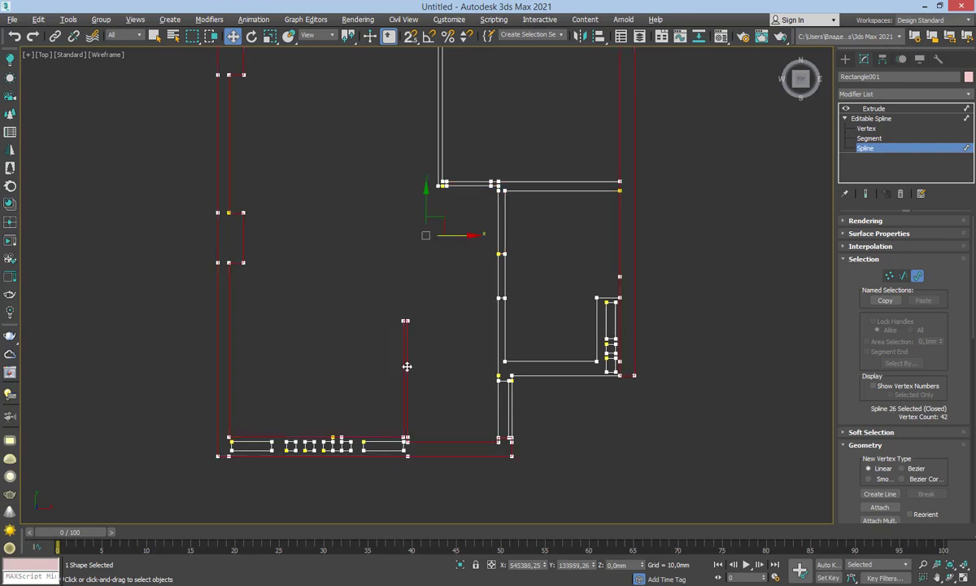
{"action": "left_click", "coordinate": [505, 324]}
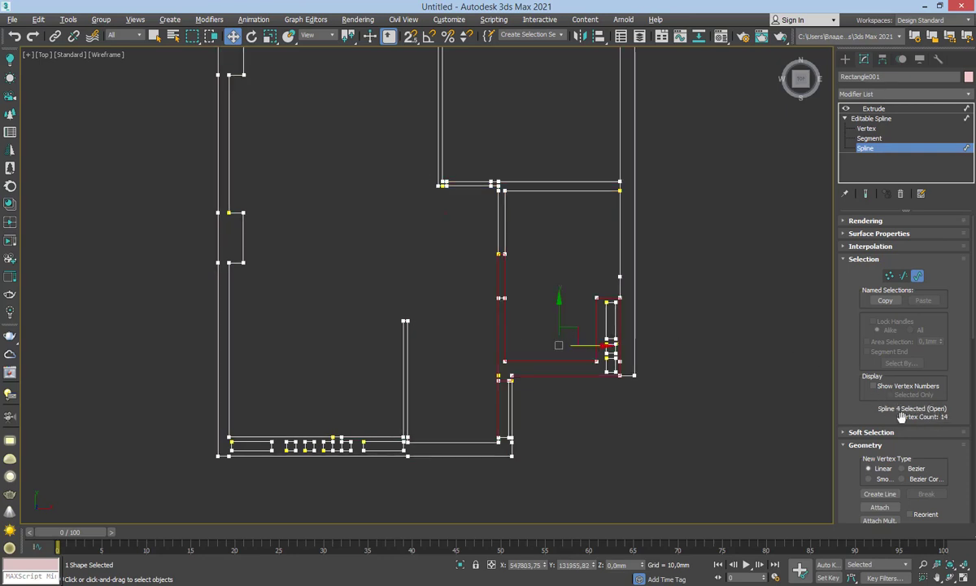
{"action": "middle_click_drag", "start_coordinate": [495, 269], "coordinate": [493, 330]}
{"action": "middle_click_drag", "start_coordinate": [321, 169], "coordinate": [357, 198]}
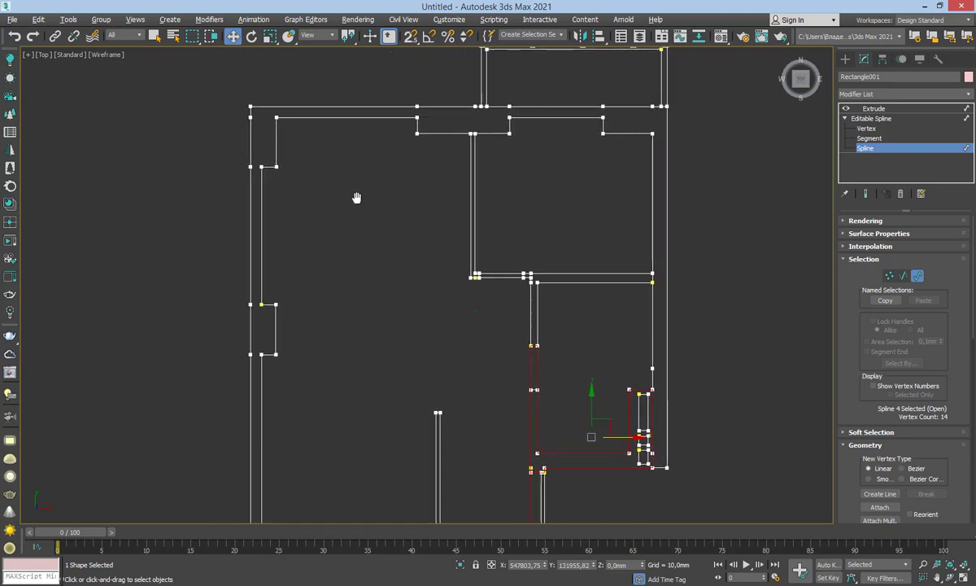
{"action": "left_click", "coordinate": [866, 129]}
Navigate to the bottom wall and delete a stray vertex there
{"action": "scroll", "coordinate": [294, 126], "scroll_direction": "up", "scroll_amount": 2}
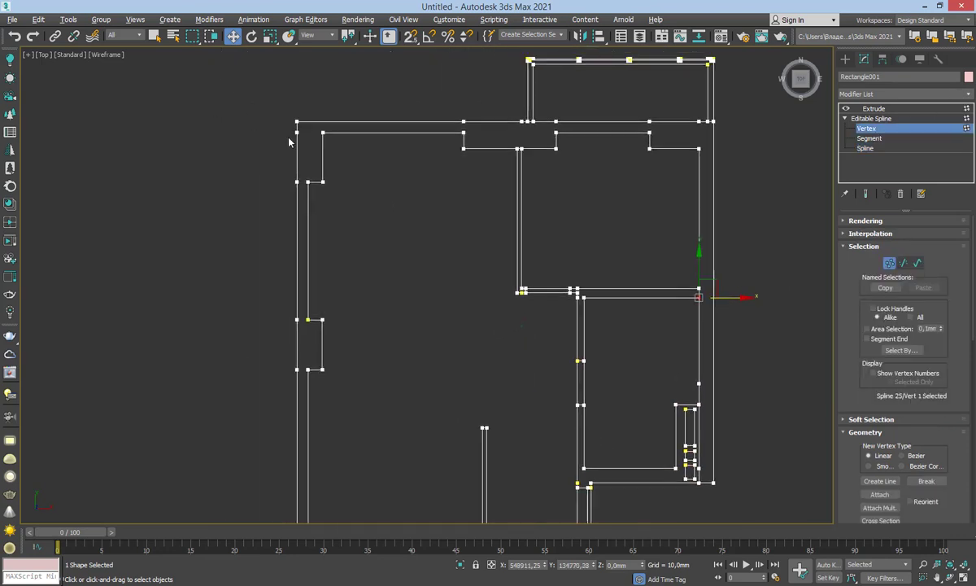
{"action": "scroll", "coordinate": [294, 126], "scroll_direction": "up", "scroll_amount": 3}
{"action": "left_click", "coordinate": [276, 228]}
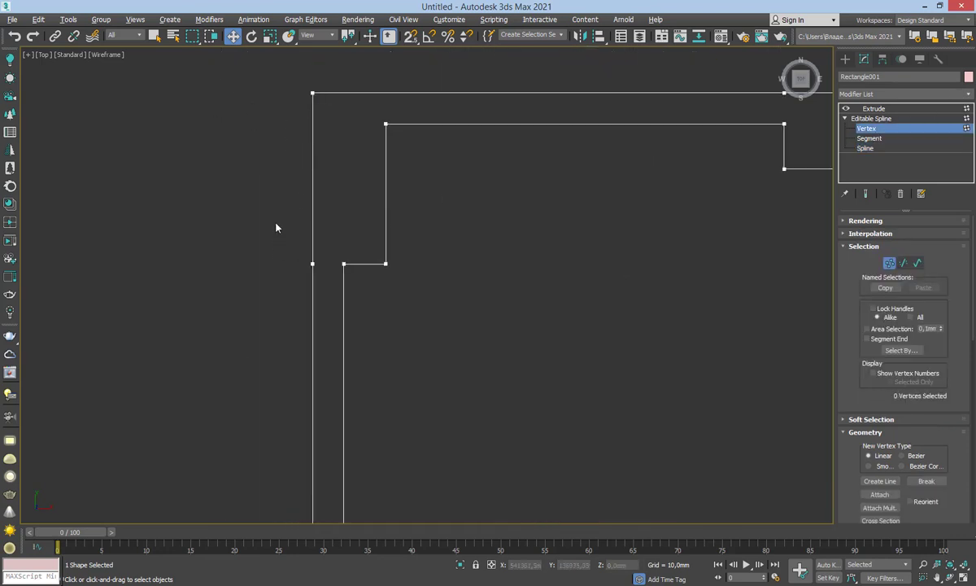
{"action": "mouse_move", "coordinate": [350, 362]}
{"action": "middle_mouse_down"}
{"action": "mouse_move", "coordinate": [395, 342]}
{"action": "mouse_move", "coordinate": [315, 150]}
{"action": "middle_mouse_up"}
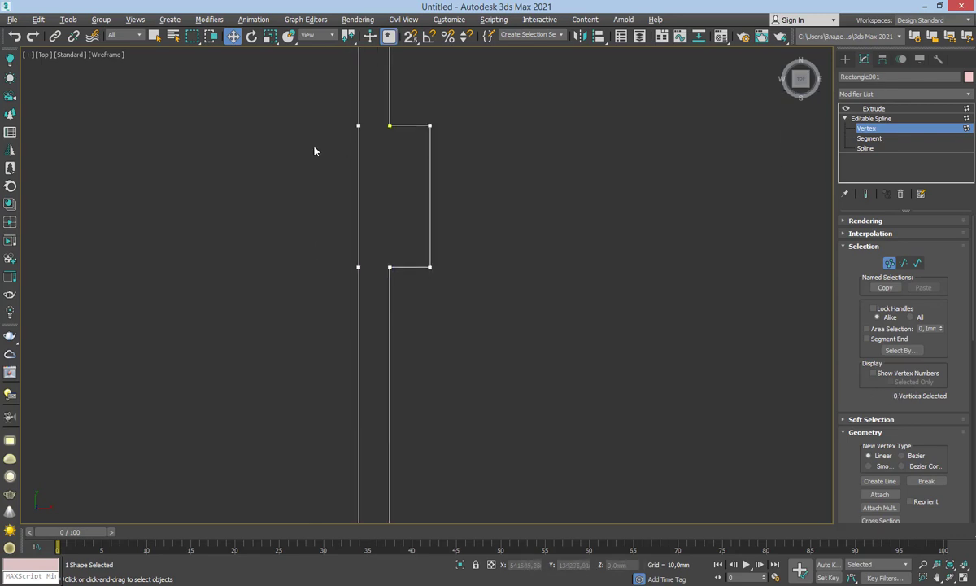
{"action": "left_click_drag", "start_coordinate": [373, 340], "coordinate": [362, 327]}
{"action": "middle_click_drag", "start_coordinate": [362, 327], "coordinate": [414, 78]}
{"action": "middle_click_drag", "start_coordinate": [390, 292], "coordinate": [386, 208]}
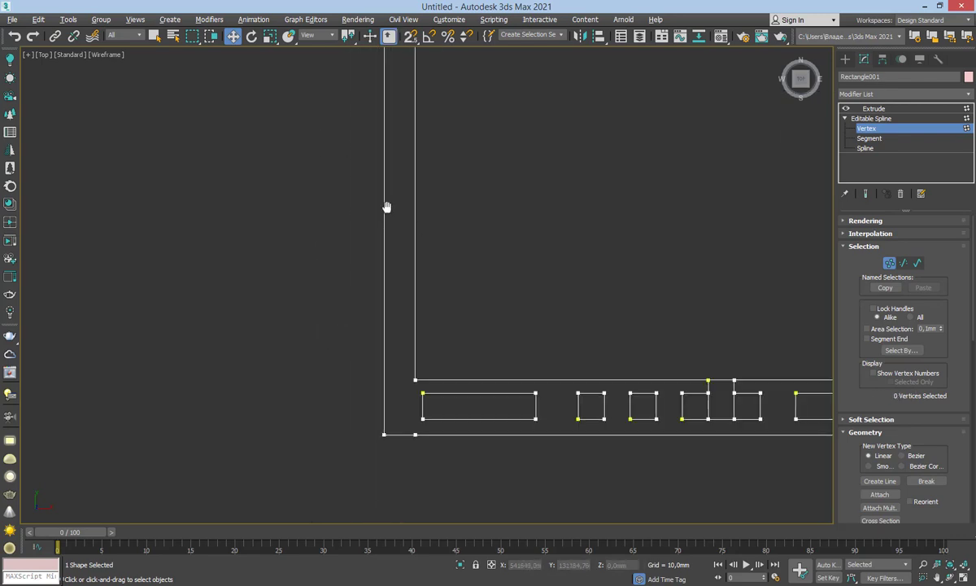
{"action": "middle_click_drag", "start_coordinate": [423, 459], "coordinate": [408, 336]}
{"action": "left_click", "coordinate": [401, 314]}
{"action": "key", "text": "Delete"}
Marquee-select and delete the window rectangles and a small rectangle along the bottom wall
{"action": "middle_click_drag", "start_coordinate": [516, 347], "coordinate": [226, 334]}
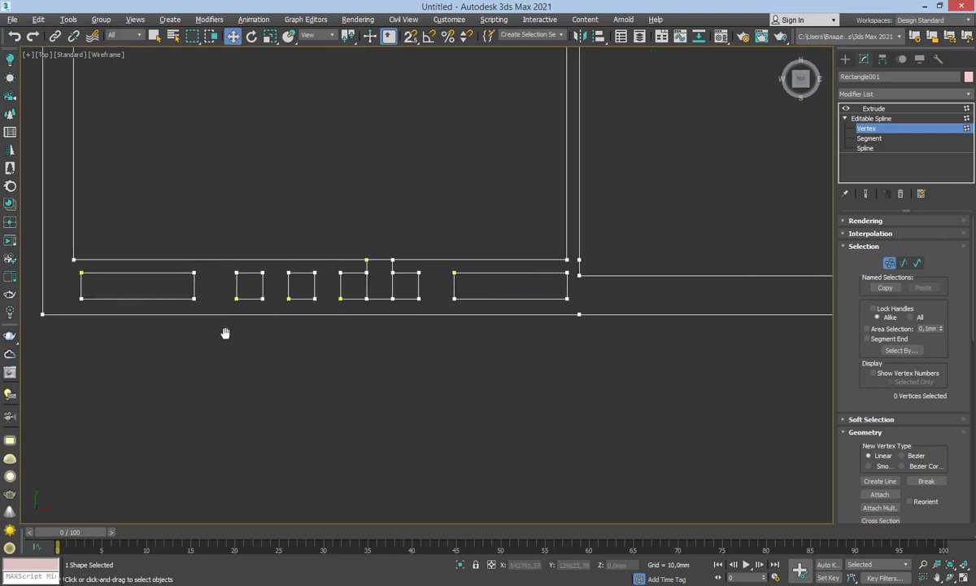
{"action": "middle_click_drag", "start_coordinate": [314, 283], "coordinate": [427, 265]}
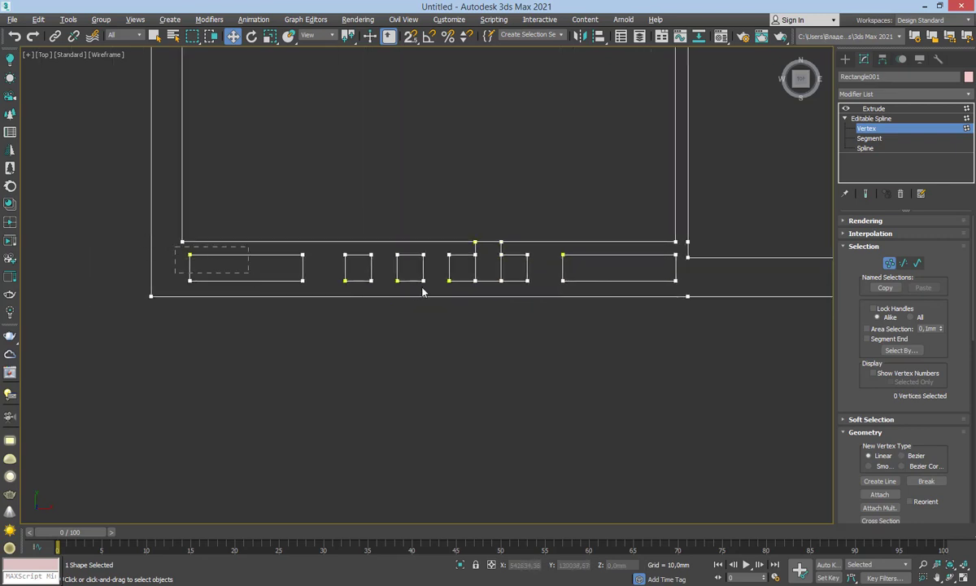
{"action": "left_click_drag", "start_coordinate": [422, 291], "coordinate": [504, 281]}
{"action": "key", "text": "Delete"}
{"action": "middle_click_drag", "start_coordinate": [564, 265], "coordinate": [412, 274]}
{"action": "left_click_drag", "start_coordinate": [533, 294], "coordinate": [533, 294]}
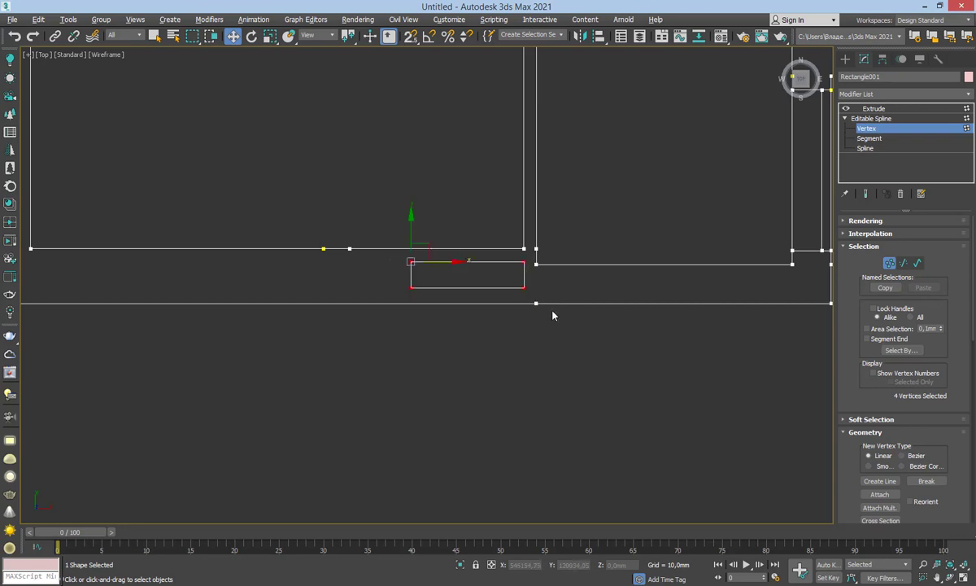
{"action": "key", "text": "Delete"}
Delete two vertices on a rectangle's bottom edge, then move to the narrow rectangle
{"action": "left_click_drag", "start_coordinate": [368, 273], "coordinate": [278, 232]}
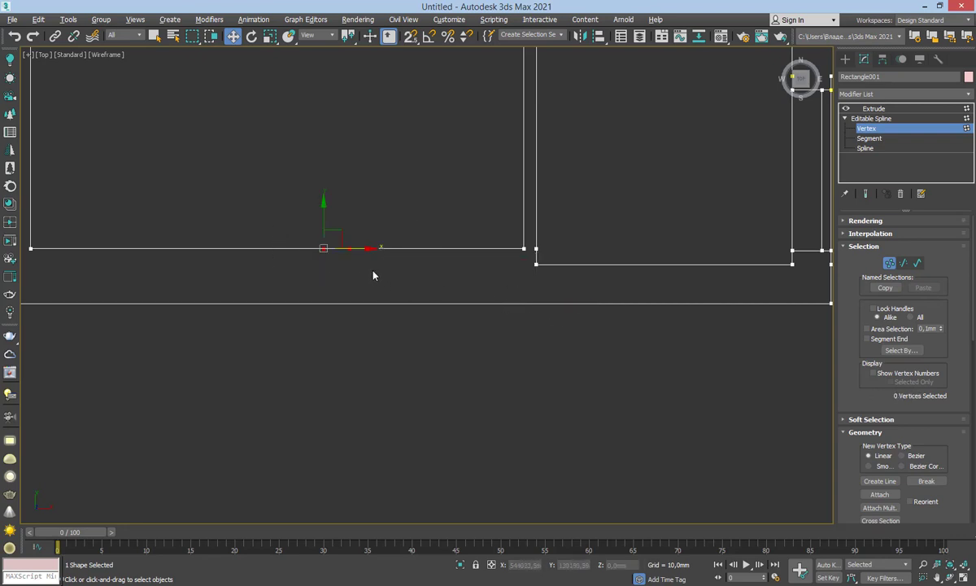
{"action": "key", "text": "Delete"}
{"action": "middle_click_drag", "start_coordinate": [410, 268], "coordinate": [241, 338]}
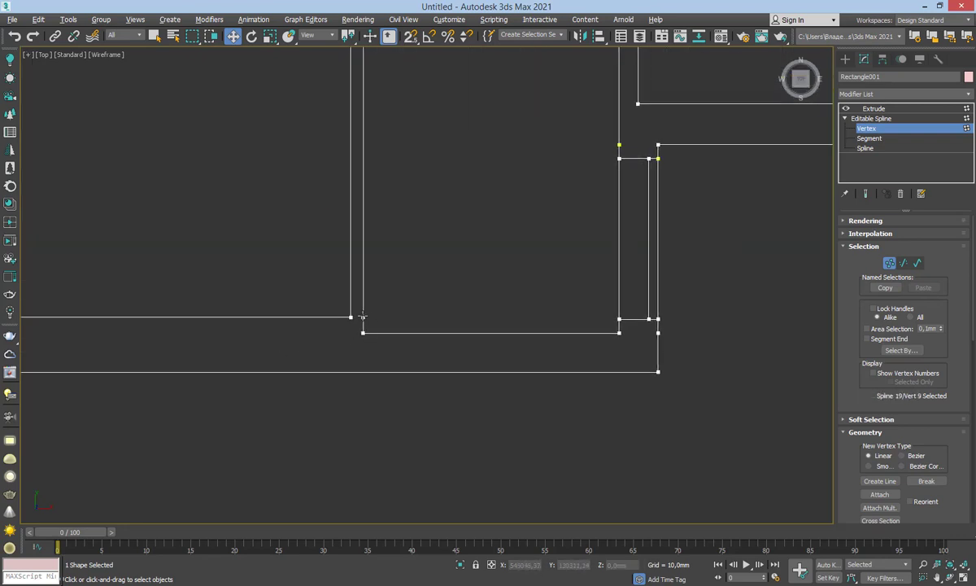
{"action": "mouse_move", "coordinate": [451, 242]}
{"action": "middle_mouse_down"}
{"action": "mouse_move", "coordinate": [438, 403]}
{"action": "mouse_move", "coordinate": [405, 314]}
{"action": "middle_mouse_up"}
{"action": "scroll", "coordinate": [456, 397], "scroll_direction": "down", "scroll_amount": 2}
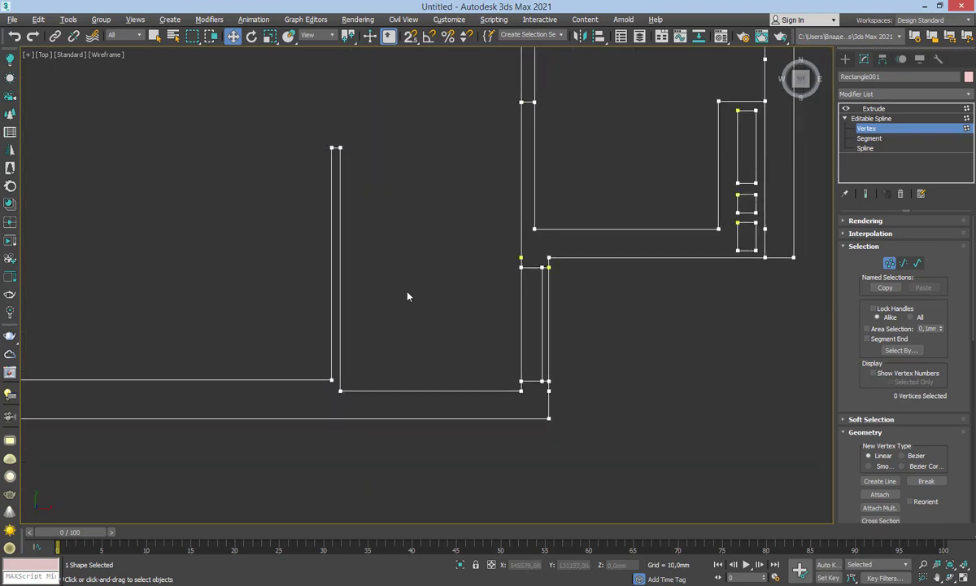
{"action": "middle_click_drag", "start_coordinate": [536, 395], "coordinate": [480, 355]}
{"action": "scroll", "coordinate": [471, 348], "scroll_direction": "up", "scroll_amount": 3}
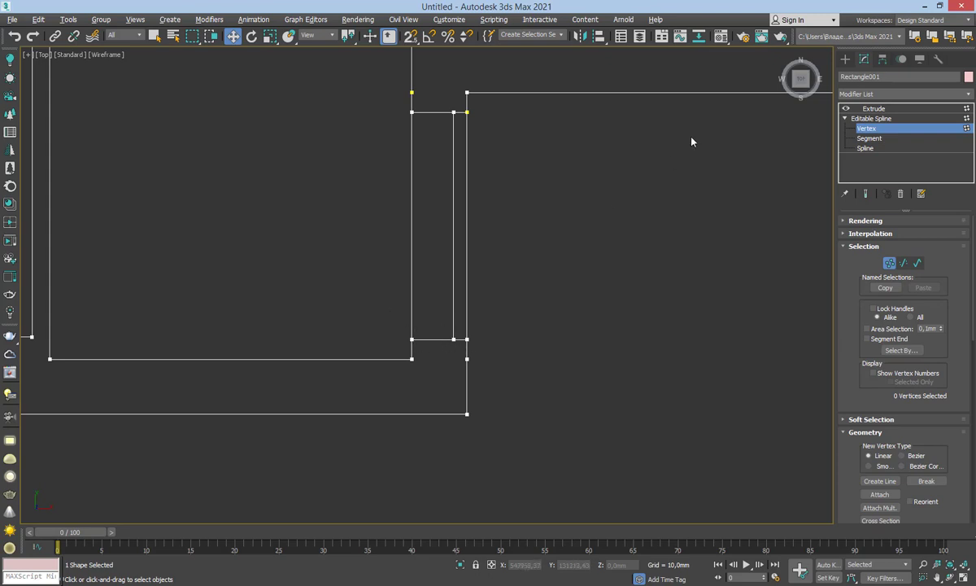
At Segment level, delete the narrow rectangle's short bottom and vertical segments
{"action": "key", "text": "2"}
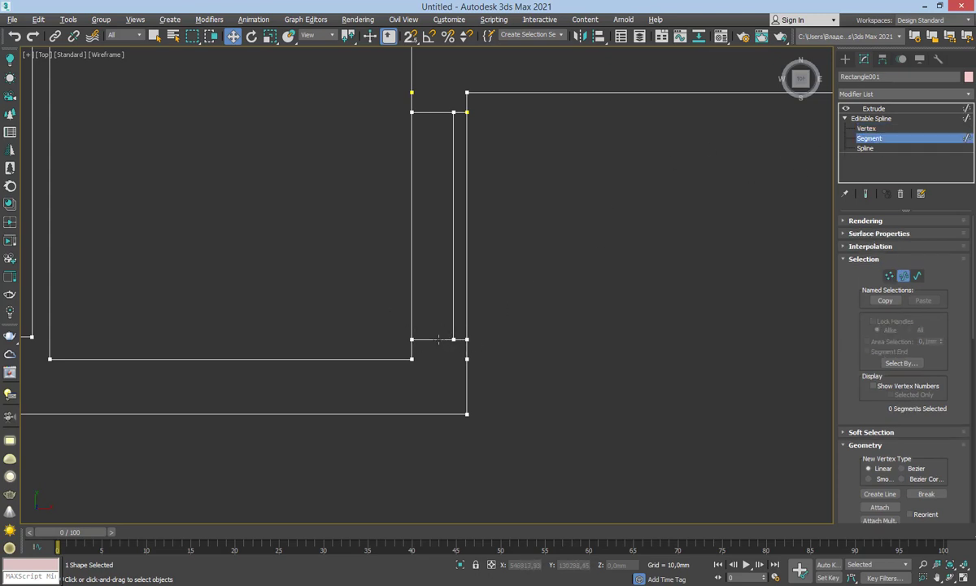
{"action": "left_click", "coordinate": [438, 339]}
{"action": "key", "text": "Delete"}
{"action": "left_click", "coordinate": [452, 295]}
{"action": "key", "text": "Delete"}
{"action": "left_click", "coordinate": [458, 340]}
{"action": "key", "text": "Delete"}
Delete the two short horizontal stub segments at the junction
{"action": "middle_click_drag", "start_coordinate": [410, 240], "coordinate": [417, 294]}
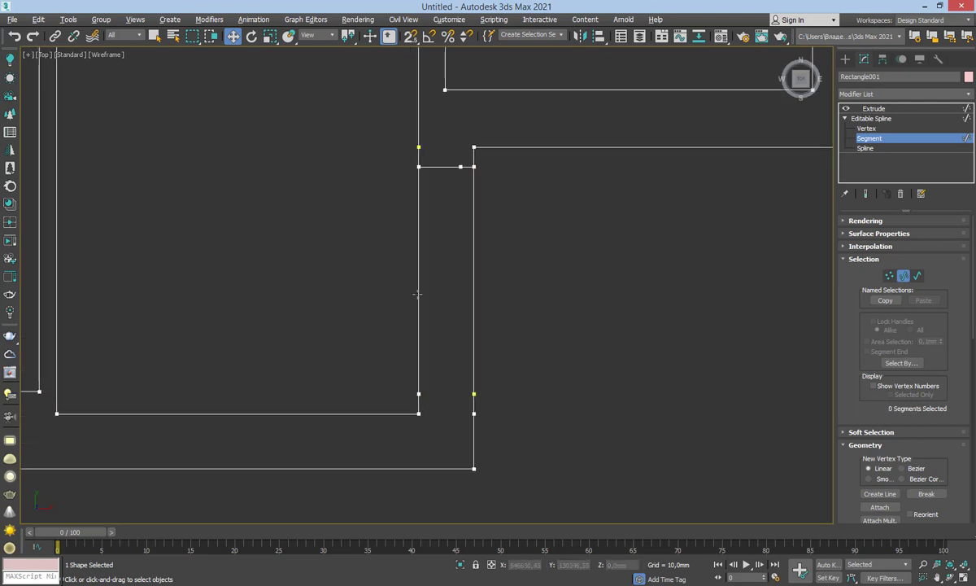
{"action": "left_click", "coordinate": [436, 167]}
{"action": "key", "text": "Delete"}
{"action": "left_click", "coordinate": [467, 166]}
{"action": "key", "text": "Delete"}
At Vertex level, delete the leftover vertices and drag the vertical line's end onto the corner
{"action": "left_click", "coordinate": [867, 129]}
{"action": "left_click", "coordinate": [418, 166]}
{"action": "key", "text": "Delete"}
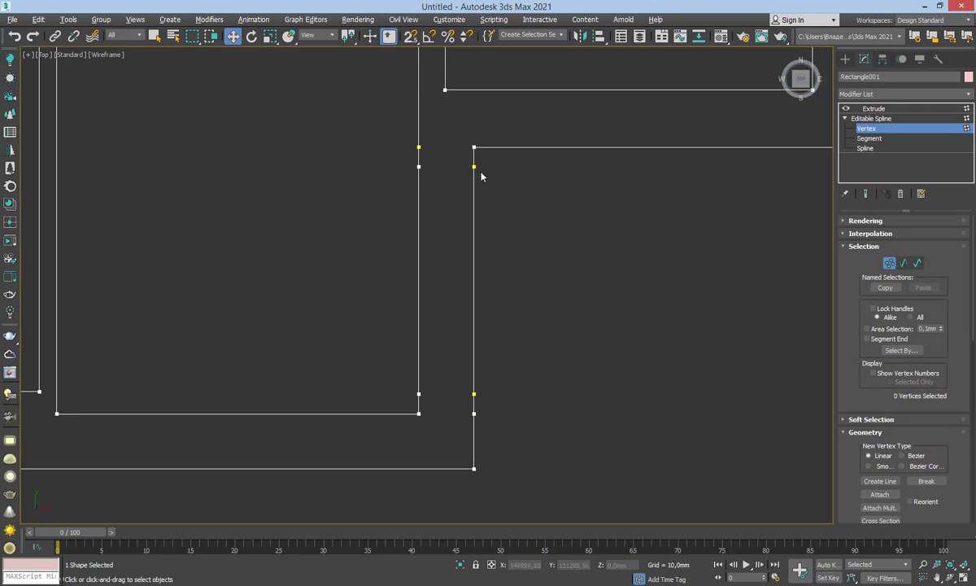
{"action": "left_click_drag", "start_coordinate": [365, 166], "coordinate": [363, 165]}
{"action": "key", "text": "Delete"}
{"action": "key", "text": "ctrl+z"}
{"action": "left_click", "coordinate": [473, 166]}
{"action": "key", "text": "Delete"}
{"action": "scroll", "coordinate": [472, 143], "scroll_direction": "up", "scroll_amount": 3}
{"action": "left_click_drag", "start_coordinate": [475, 196], "coordinate": [475, 157]}
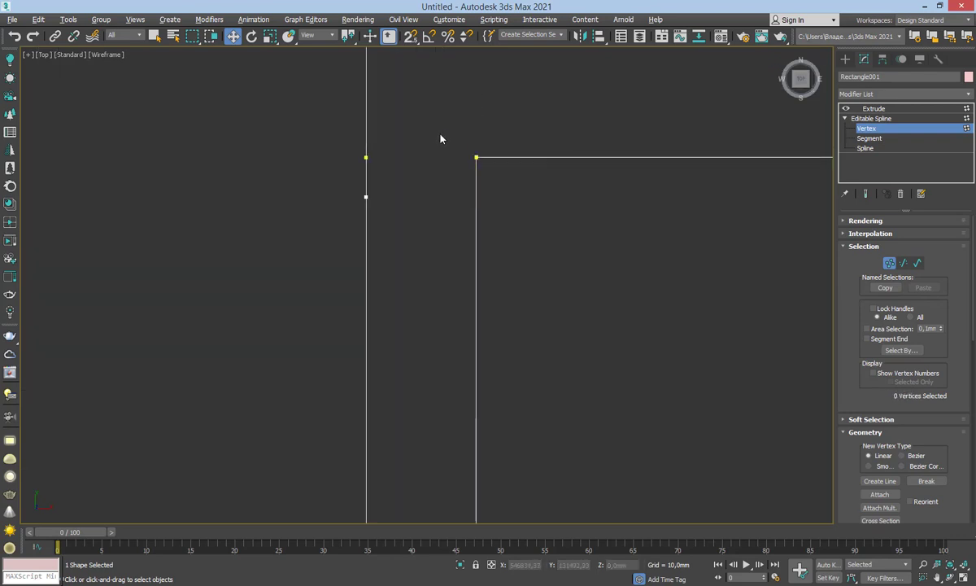
Select the two corner vertices and weld them together
{"action": "left_click_drag", "start_coordinate": [427, 121], "coordinate": [504, 200]}
{"action": "scroll", "coordinate": [842, 370], "scroll_direction": "down", "scroll_amount": 1}
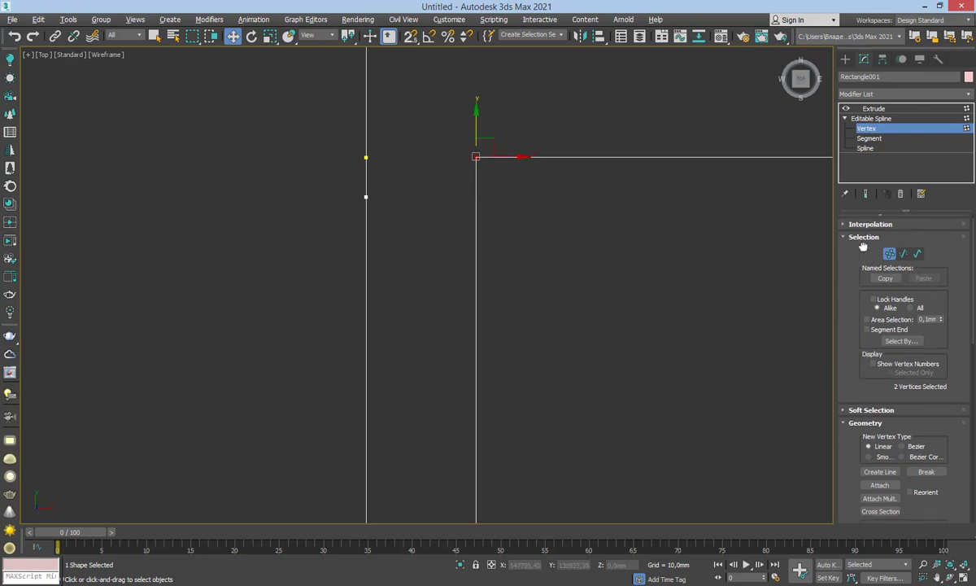
{"action": "scroll", "coordinate": [846, 368], "scroll_direction": "down", "scroll_amount": 5}
{"action": "left_click", "coordinate": [875, 380]}
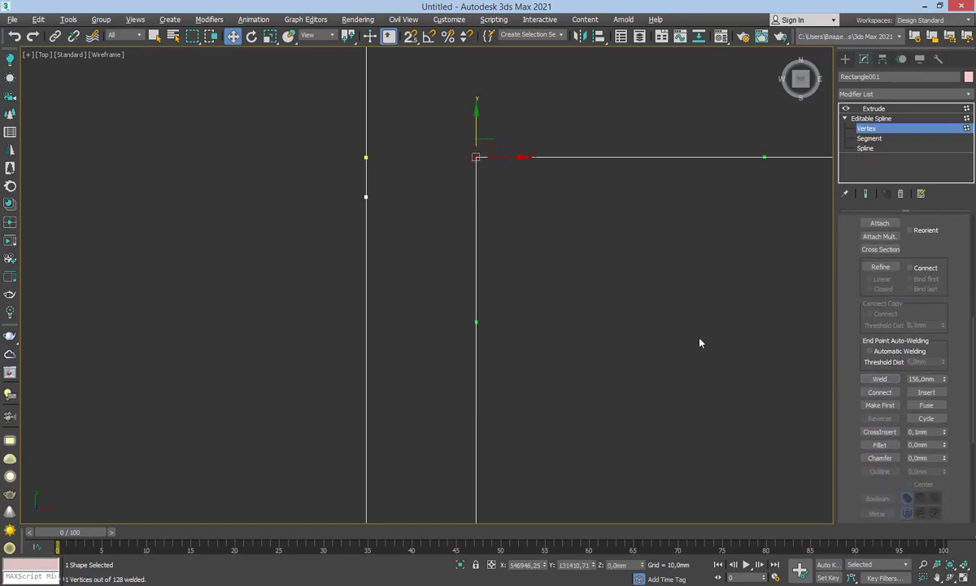
{"action": "scroll", "coordinate": [488, 211], "scroll_direction": "down", "scroll_amount": 4}
{"action": "scroll", "coordinate": [512, 187], "scroll_direction": "up", "scroll_amount": 5}
{"action": "scroll", "coordinate": [521, 180], "scroll_direction": "up", "scroll_amount": 5}
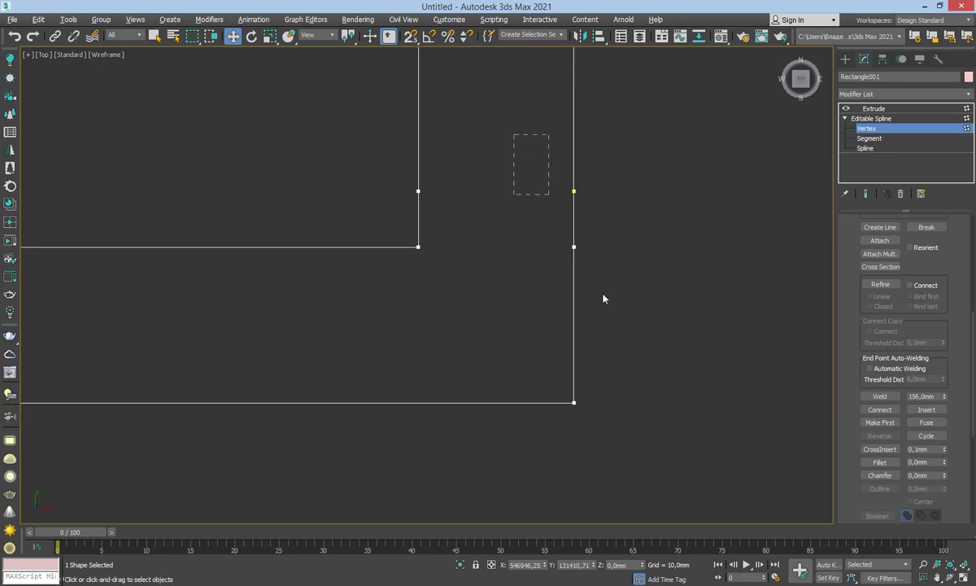
Remove the short segment between two open endpoints and weld them into one vertex
{"action": "key", "text": "Delete"}
{"action": "middle_click_drag", "start_coordinate": [580, 268], "coordinate": [469, 319]}
{"action": "key", "text": "ctrl+z"}
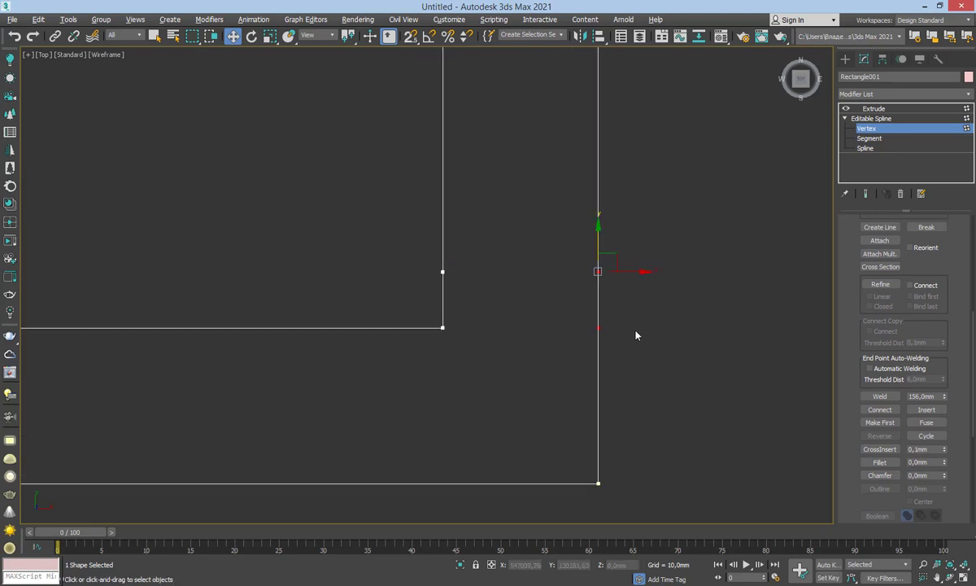
{"action": "key", "text": "Delete"}
{"action": "left_click", "coordinate": [879, 396]}
{"action": "left_click_drag", "start_coordinate": [658, 364], "coordinate": [551, 259]}
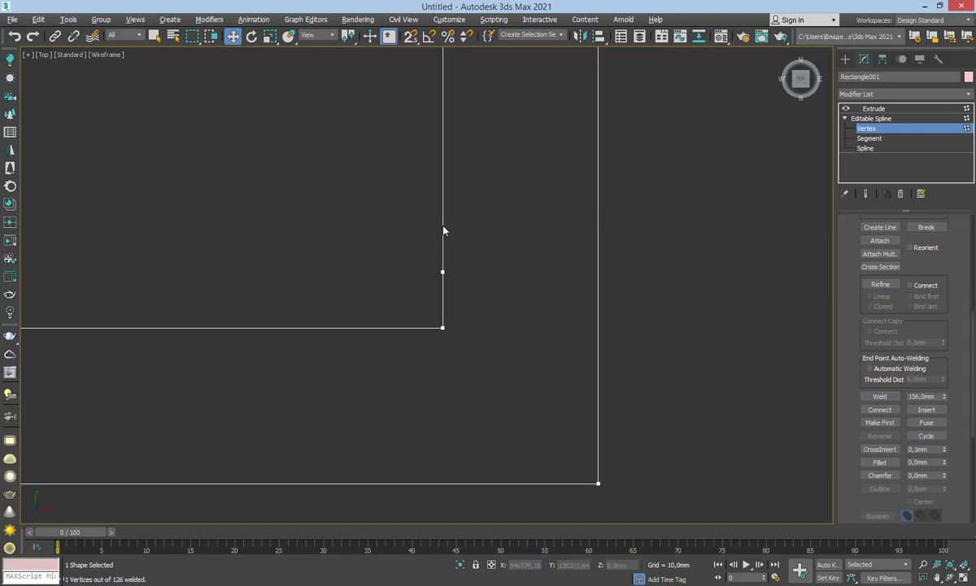
Move the loose endpoint above the next corner down onto it and weld
{"action": "middle_click_drag", "start_coordinate": [444, 228], "coordinate": [448, 337]}
{"action": "left_click", "coordinate": [479, 357]}
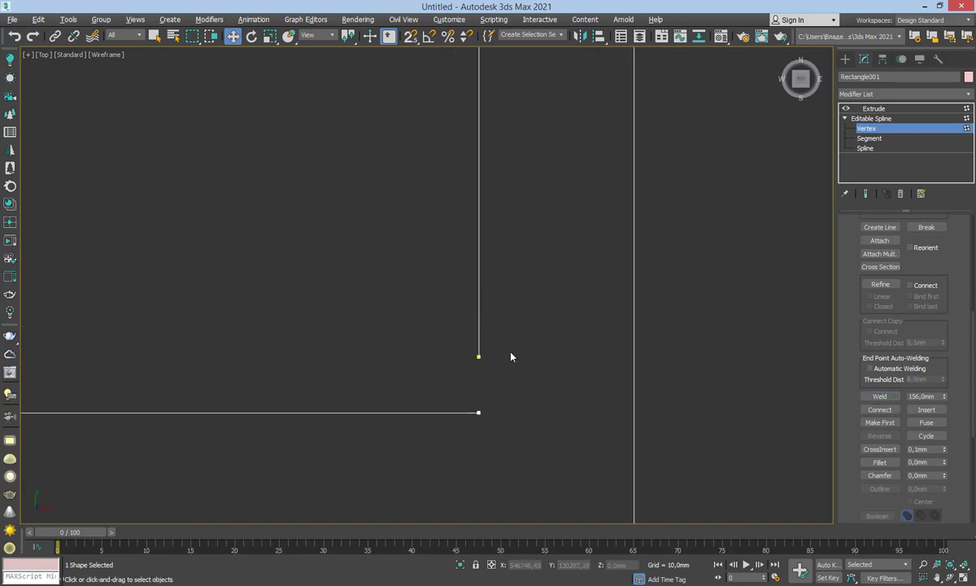
{"action": "left_click", "coordinate": [479, 356]}
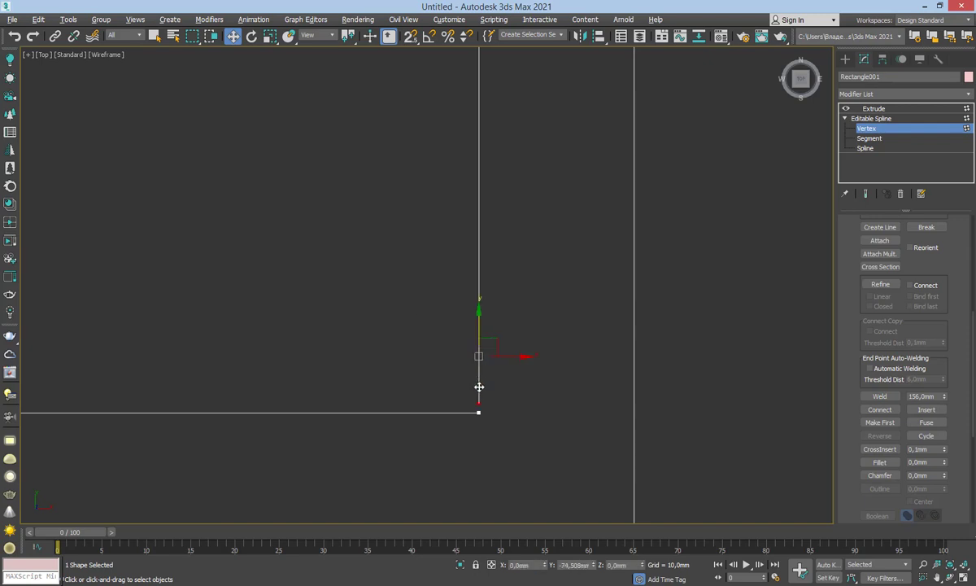
{"action": "left_click_drag", "start_coordinate": [479, 391], "coordinate": [479, 446]}
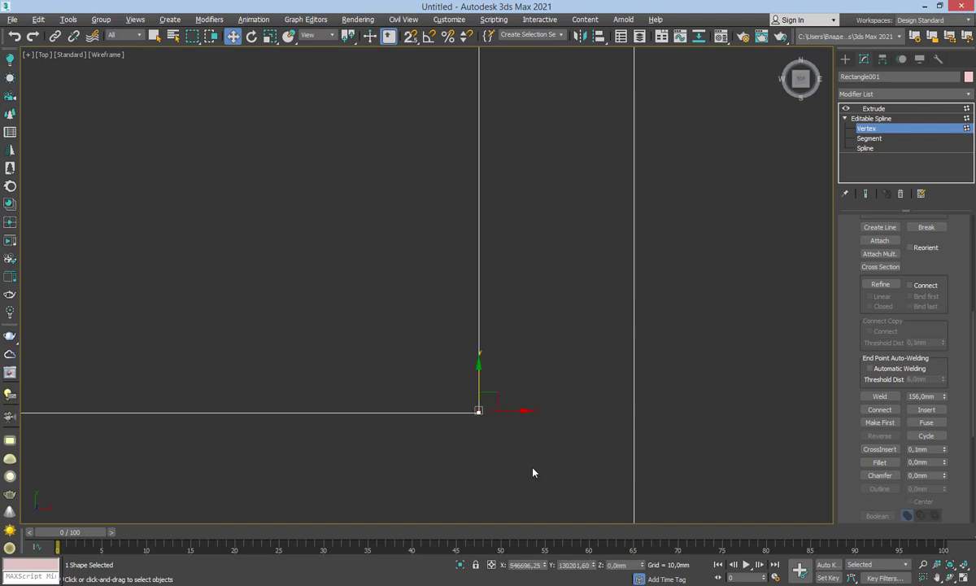
{"action": "left_click", "coordinate": [879, 396]}
At Segment level, delete the top crossing segment of the narrow wall
{"action": "middle_click_drag", "start_coordinate": [592, 300], "coordinate": [516, 419]}
{"action": "middle_click_drag", "start_coordinate": [515, 408], "coordinate": [501, 523]}
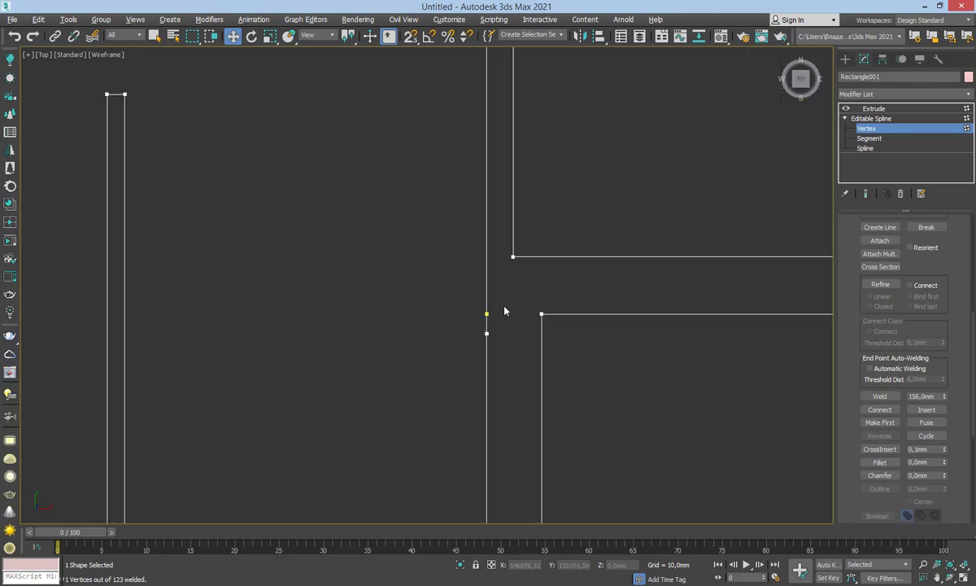
{"action": "mouse_move", "coordinate": [499, 318]}
{"action": "middle_mouse_down"}
{"action": "mouse_move", "coordinate": [492, 305]}
{"action": "mouse_move", "coordinate": [411, 373]}
{"action": "middle_mouse_up"}
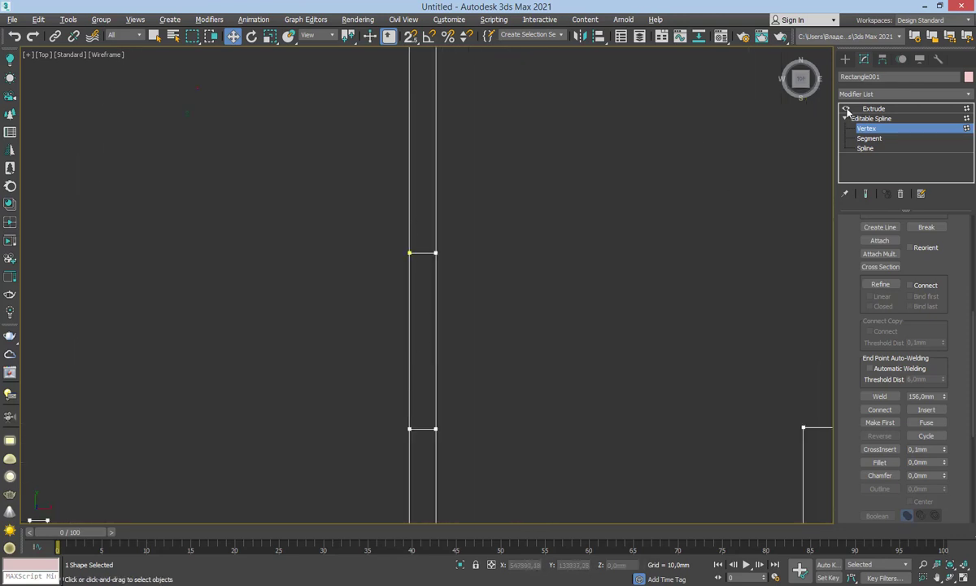
{"action": "left_click", "coordinate": [869, 139]}
{"action": "left_click", "coordinate": [424, 253]}
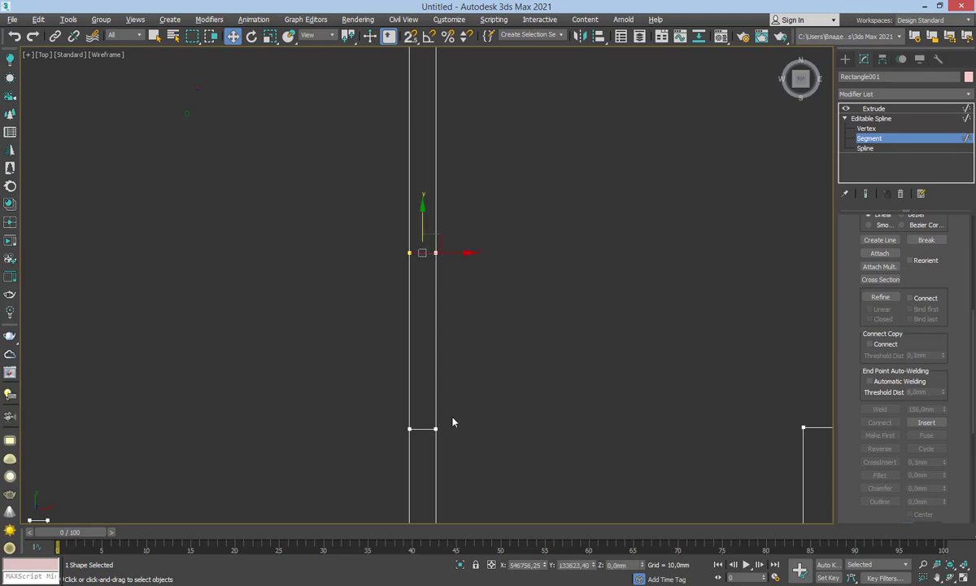
{"action": "left_click", "coordinate": [453, 421]}
{"action": "left_click", "coordinate": [422, 429]}
{"action": "left_click", "coordinate": [407, 244]}
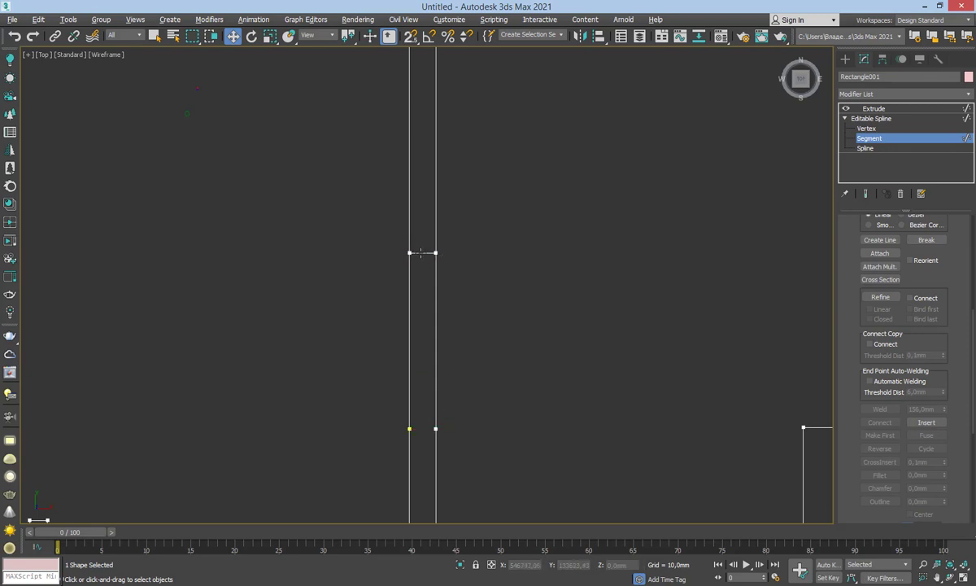
{"action": "left_click", "coordinate": [420, 253]}
{"action": "key", "text": "Delete"}
At Vertex level, delete the extra middle vertex on the narrow wall's right line
{"action": "middle_click_drag", "start_coordinate": [487, 304], "coordinate": [511, 215]}
{"action": "left_click", "coordinate": [866, 129]}
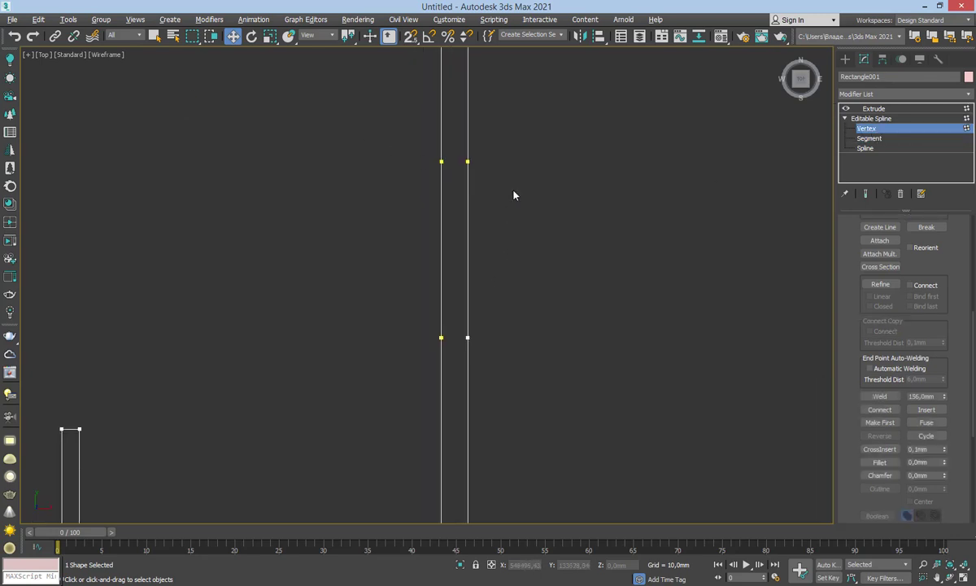
{"action": "left_click_drag", "start_coordinate": [455, 145], "coordinate": [528, 207]}
{"action": "key", "text": "Delete"}
{"action": "key", "text": "ctrl+z"}
{"action": "left_click", "coordinate": [468, 161]}
{"action": "left_click", "coordinate": [467, 283]}
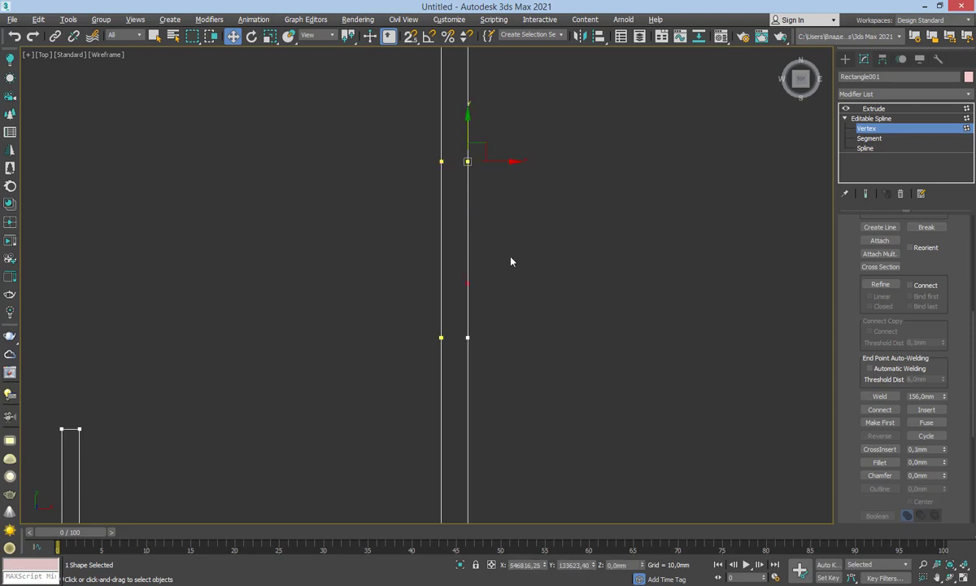
{"action": "key", "text": "Delete"}
Weld the open endpoint on the inner wall to its neighbour
{"action": "scroll", "coordinate": [460, 291], "scroll_direction": "down", "scroll_amount": 3}
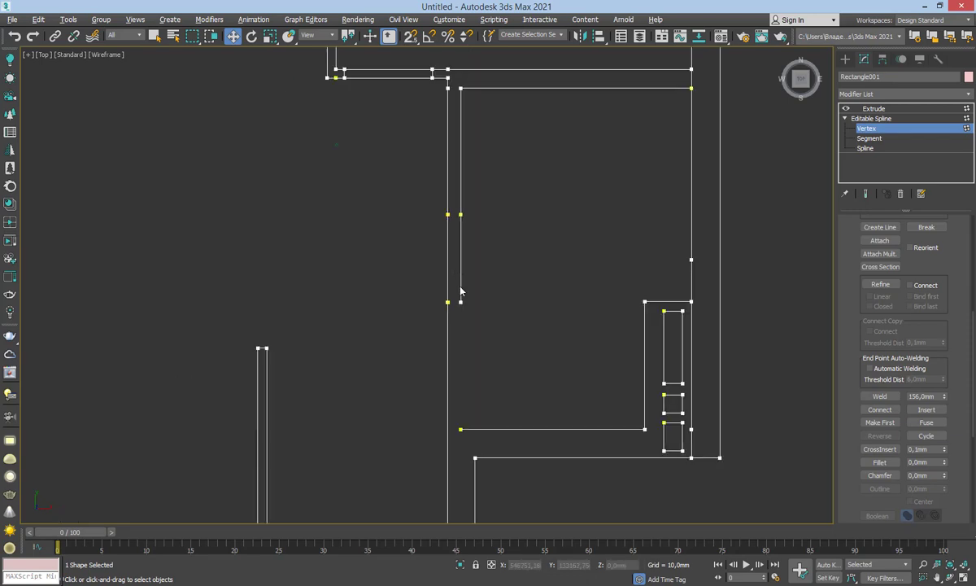
{"action": "left_click", "coordinate": [461, 301]}
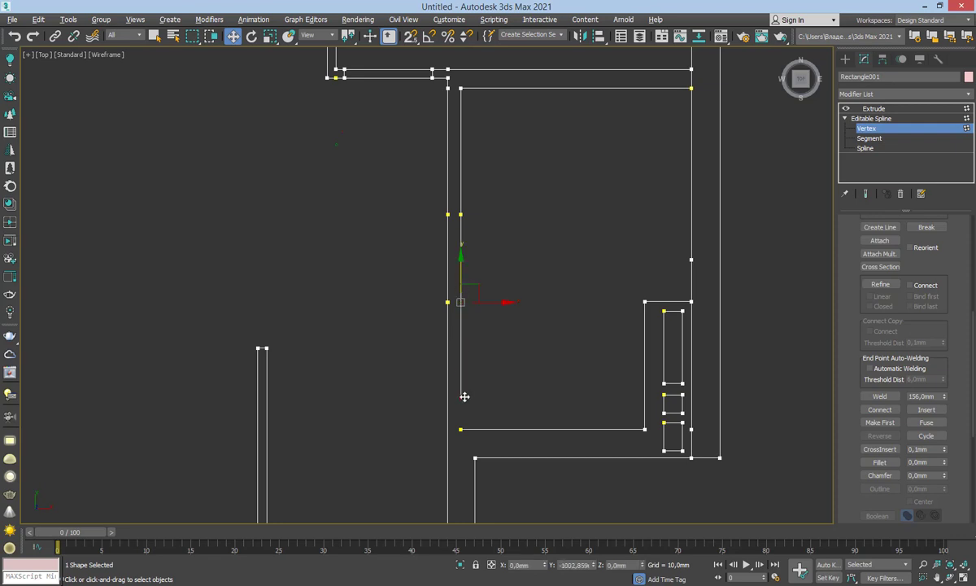
{"action": "scroll", "coordinate": [462, 405], "scroll_direction": "up", "scroll_amount": 2}
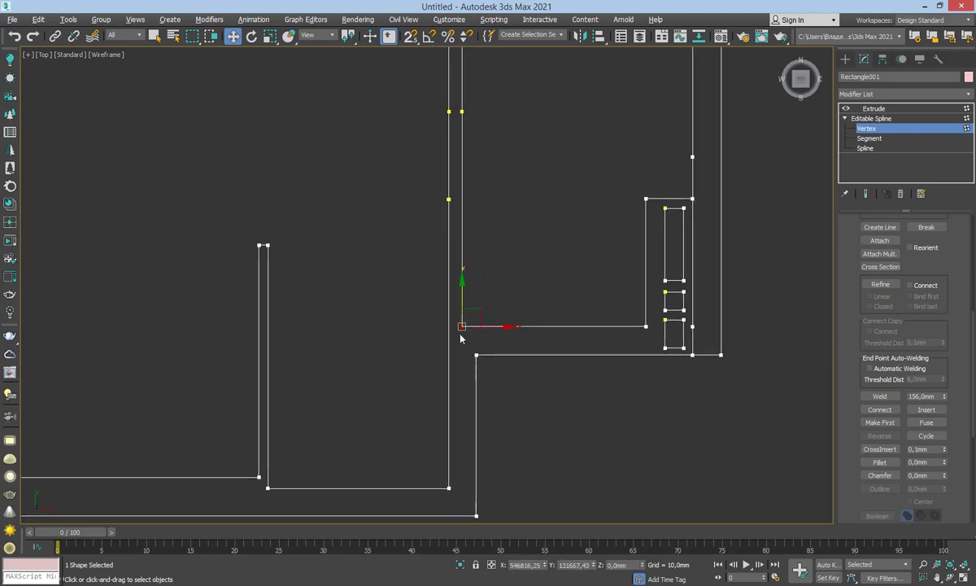
{"action": "scroll", "coordinate": [462, 338], "scroll_direction": "up", "scroll_amount": 2}
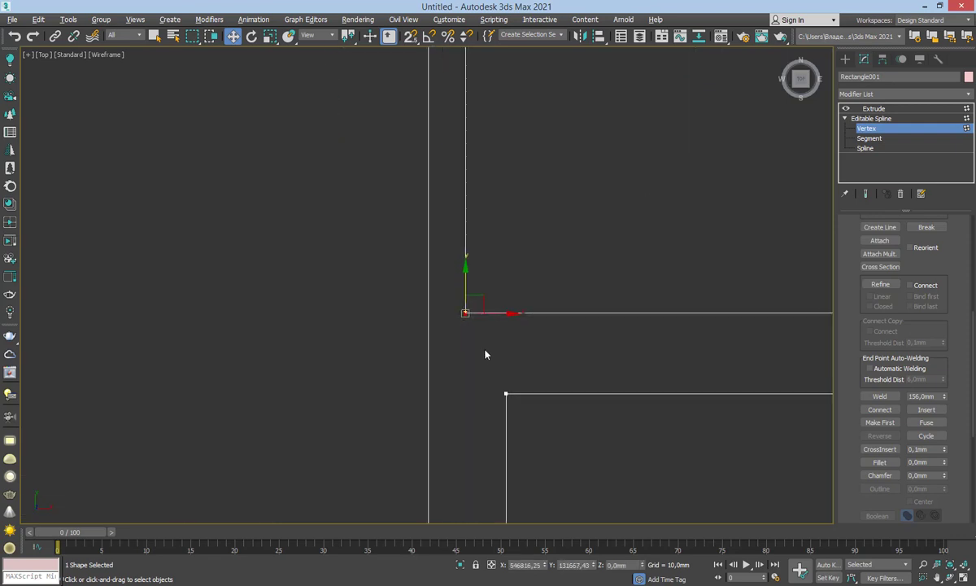
{"action": "left_click", "coordinate": [879, 397]}
Pick vertices on the inner wall lines, undoing an accidental segment deletion
{"action": "middle_click_drag", "start_coordinate": [584, 306], "coordinate": [538, 392]}
{"action": "scroll", "coordinate": [516, 216], "scroll_direction": "down", "scroll_amount": 2}
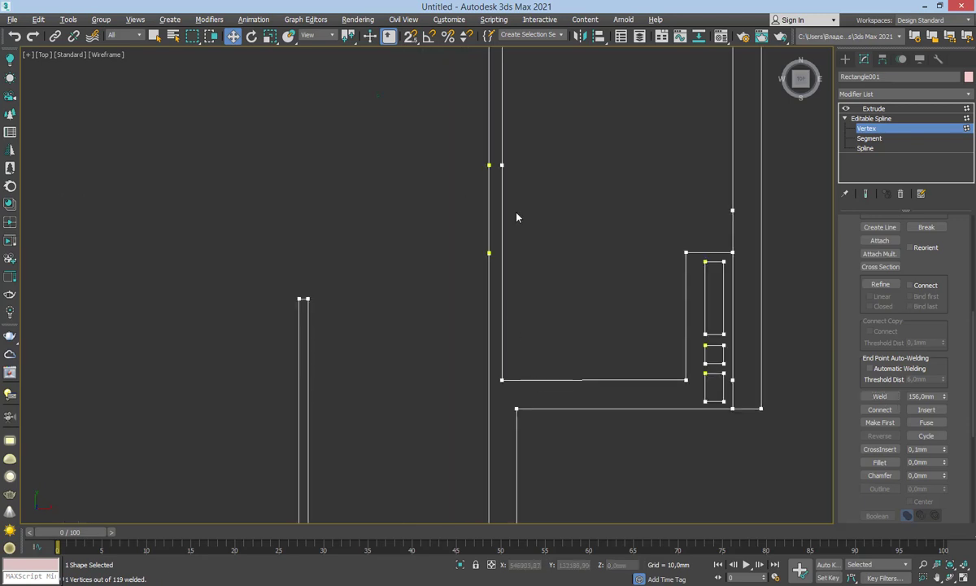
{"action": "scroll", "coordinate": [518, 203], "scroll_direction": "down", "scroll_amount": 1}
{"action": "scroll", "coordinate": [501, 213], "scroll_direction": "down", "scroll_amount": 1}
{"action": "left_click", "coordinate": [499, 213]}
{"action": "key", "text": "Delete"}
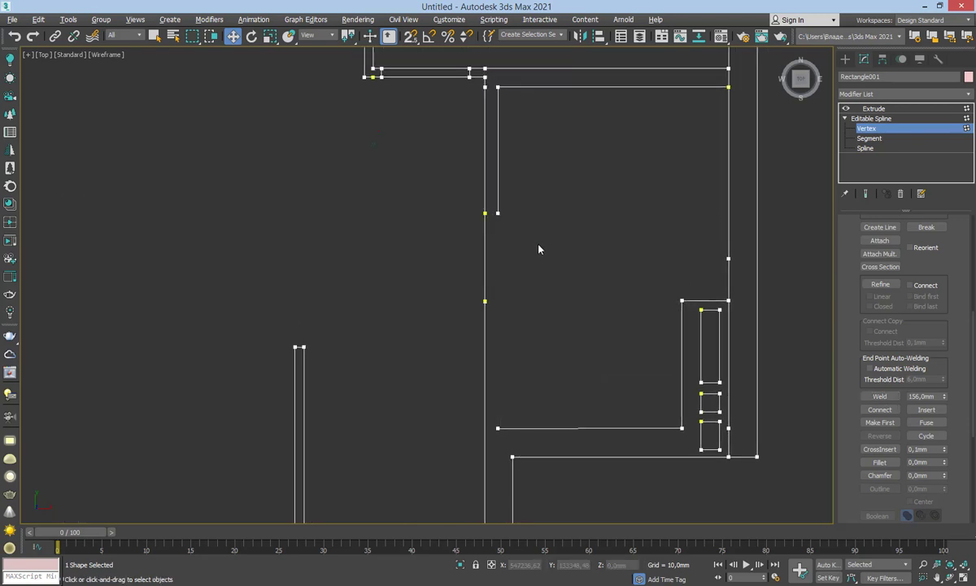
{"action": "key", "text": "ctrl+z"}
{"action": "scroll", "coordinate": [527, 210], "scroll_direction": "up", "scroll_amount": 3}
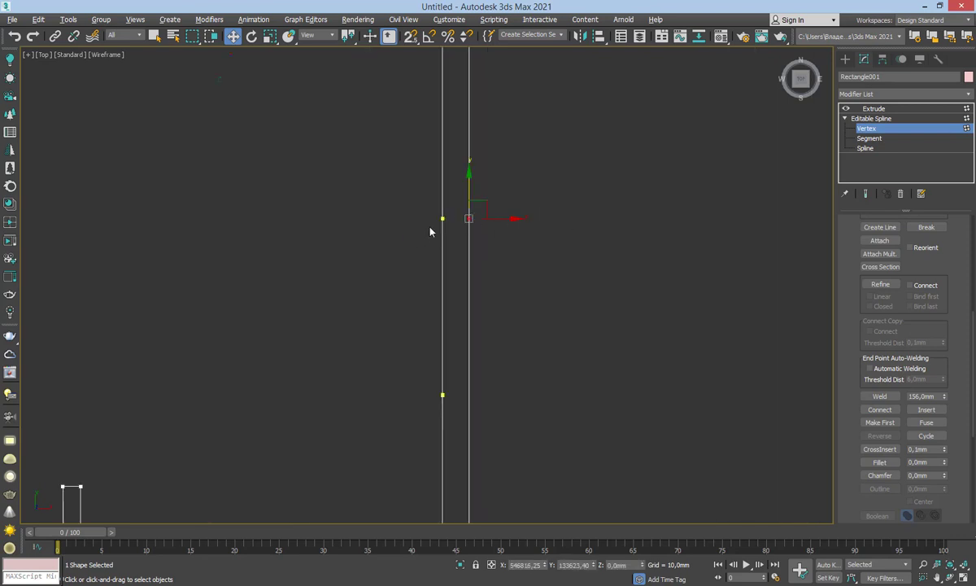
{"action": "left_click", "coordinate": [443, 218]}
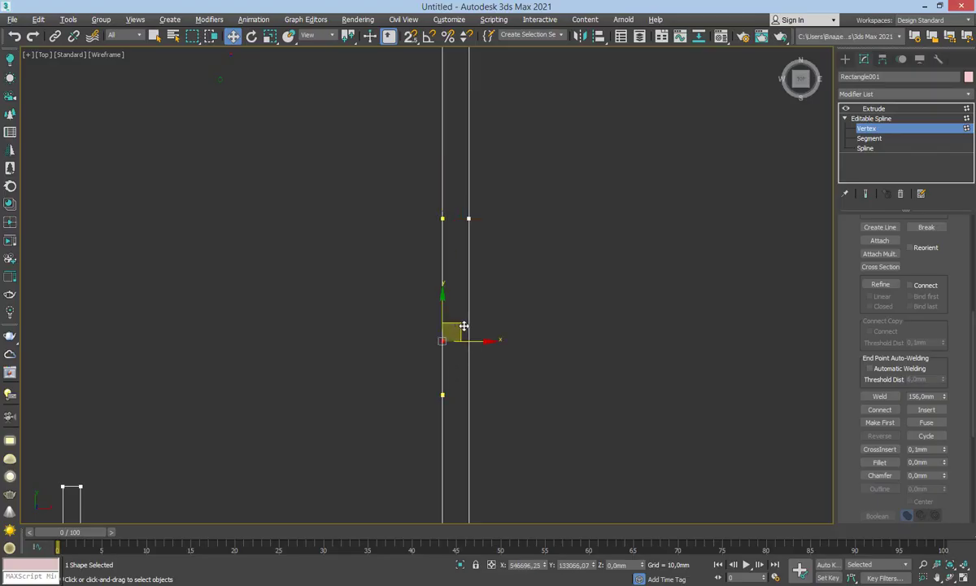
Select the right line's top vertex and weld the vertices along the right line
{"action": "mouse_move", "coordinate": [450, 411]}
{"action": "middle_mouse_down"}
{"action": "mouse_move", "coordinate": [479, 339]}
{"action": "mouse_move", "coordinate": [522, 416]}
{"action": "middle_mouse_up"}
{"action": "left_click", "coordinate": [470, 322]}
{"action": "left_click", "coordinate": [475, 331]}
{"action": "left_click", "coordinate": [510, 234]}
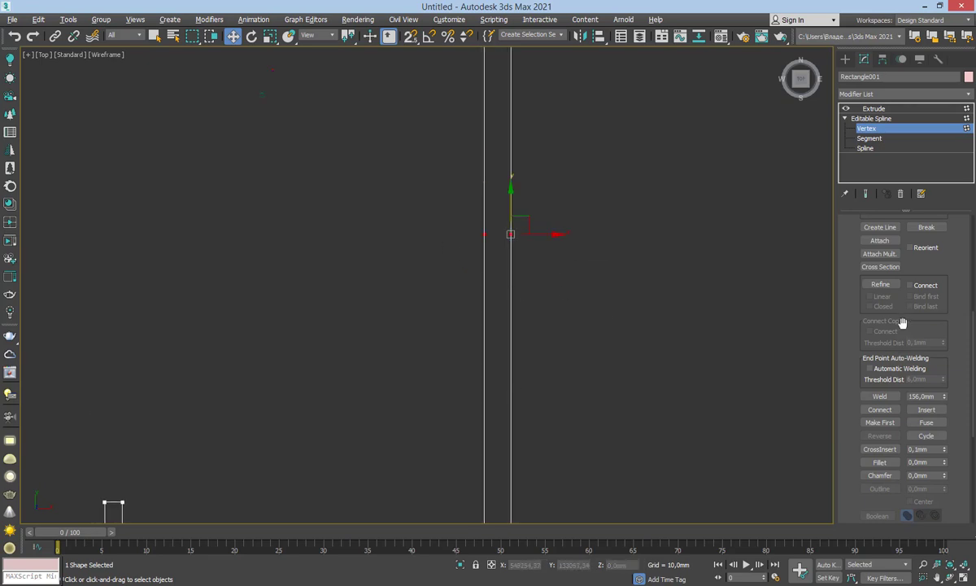
{"action": "middle_click_drag", "start_coordinate": [536, 241], "coordinate": [530, 226]}
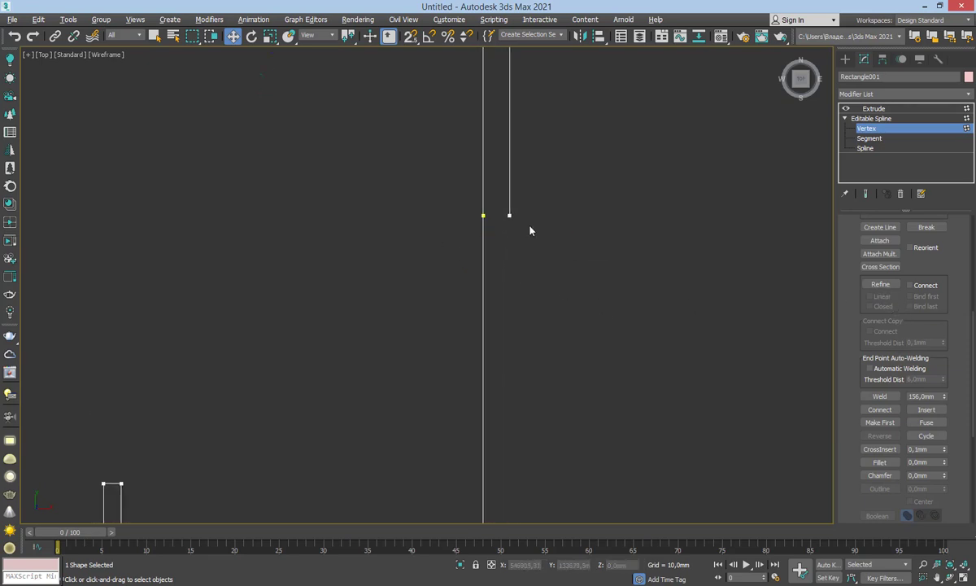
{"action": "left_click", "coordinate": [547, 234]}
{"action": "left_click", "coordinate": [510, 216]}
{"action": "left_click_drag", "start_coordinate": [532, 216], "coordinate": [586, 253]}
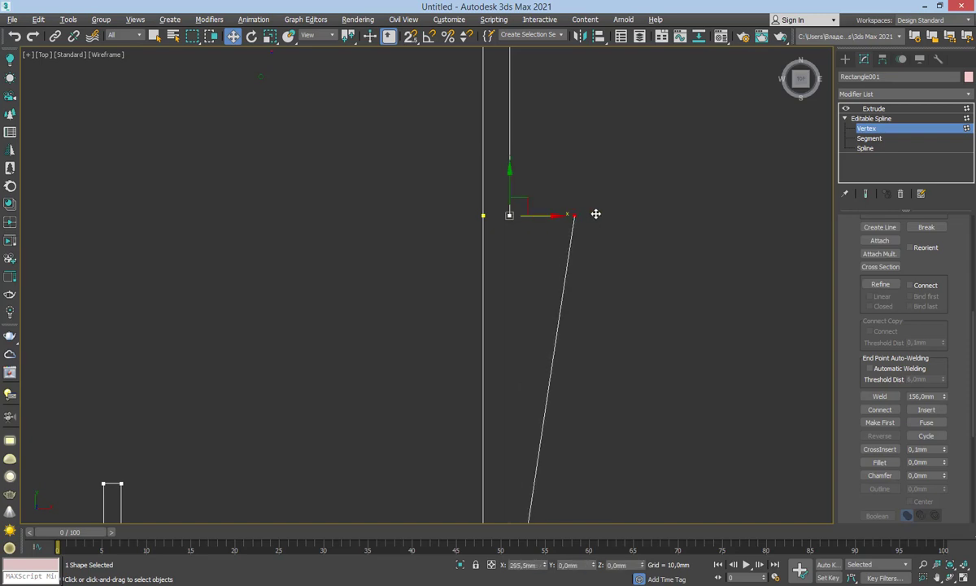
{"action": "key", "text": "ctrl+z"}
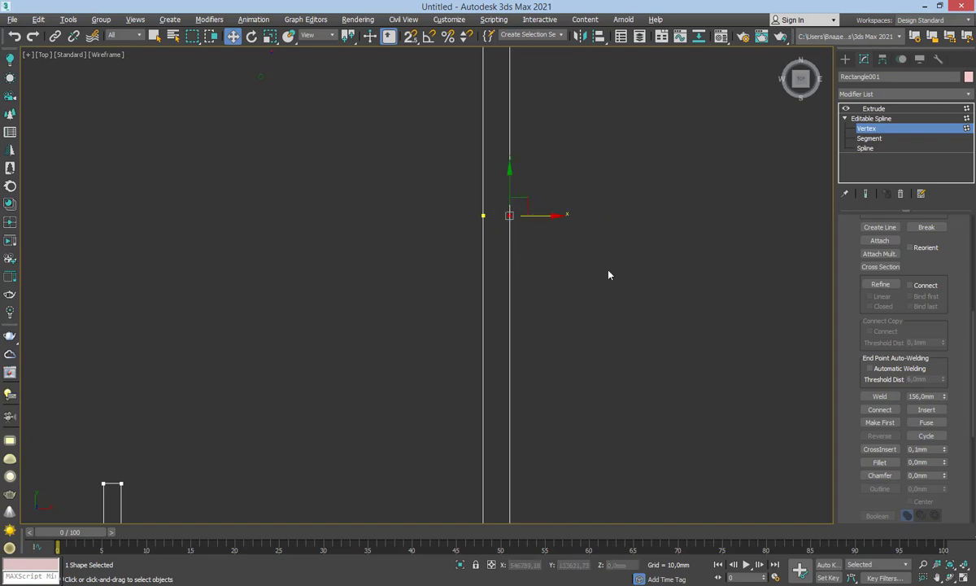
{"action": "left_click", "coordinate": [883, 397]}
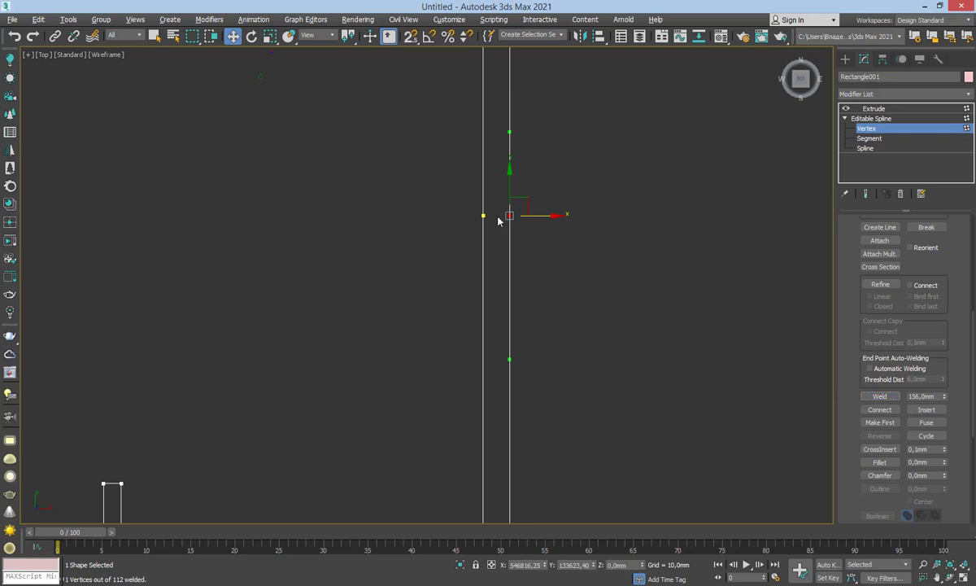
Marquee-select the left line's open vertices and weld them
{"action": "left_click", "coordinate": [421, 200]}
{"action": "left_click_drag", "start_coordinate": [449, 174], "coordinate": [501, 244]}
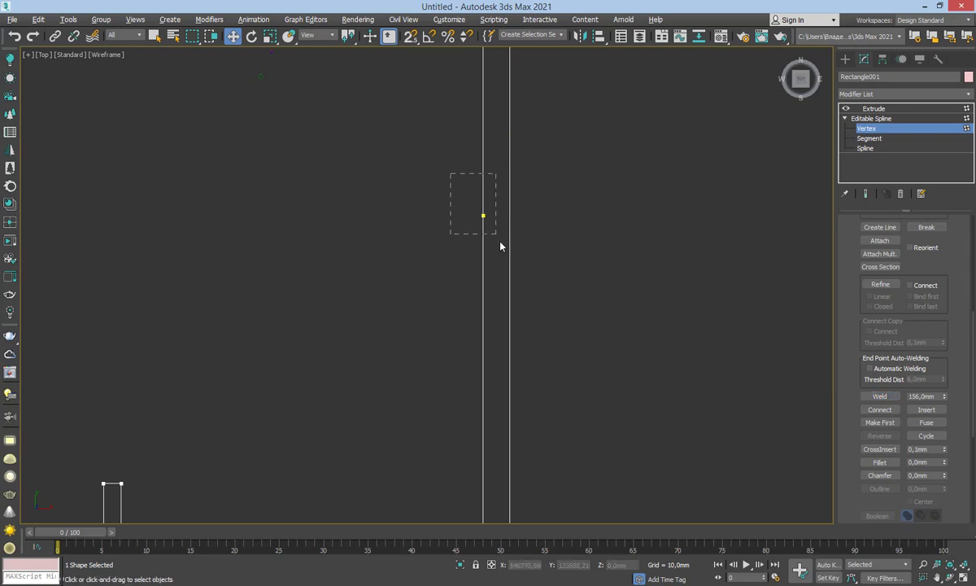
{"action": "left_click", "coordinate": [870, 398]}
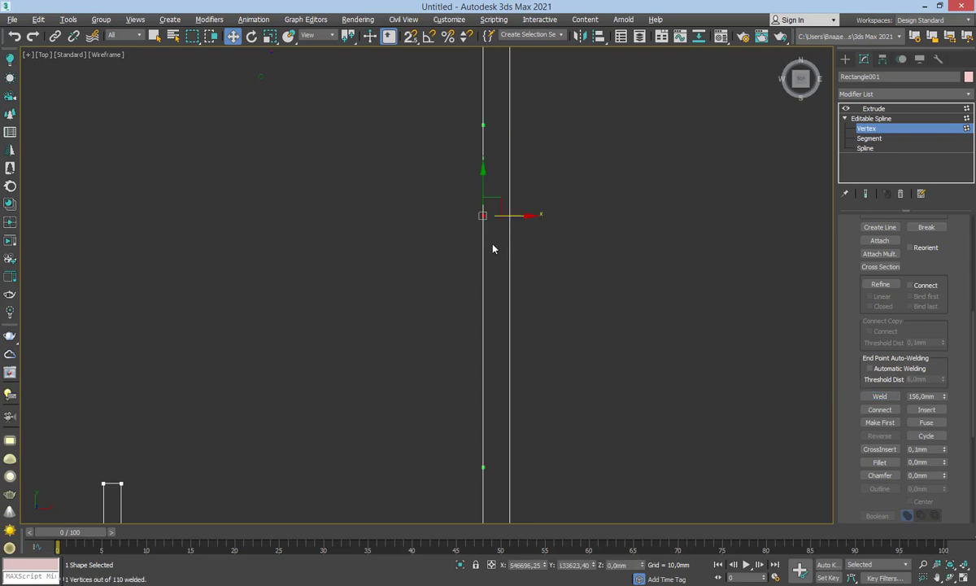
{"action": "middle_click_drag", "start_coordinate": [492, 248], "coordinate": [497, 265]}
{"action": "scroll", "coordinate": [482, 355], "scroll_direction": "down", "scroll_amount": 4}
Delete the two short vertical wall segments on the right and left of the outline
{"action": "scroll", "coordinate": [481, 239], "scroll_direction": "up", "scroll_amount": 2}
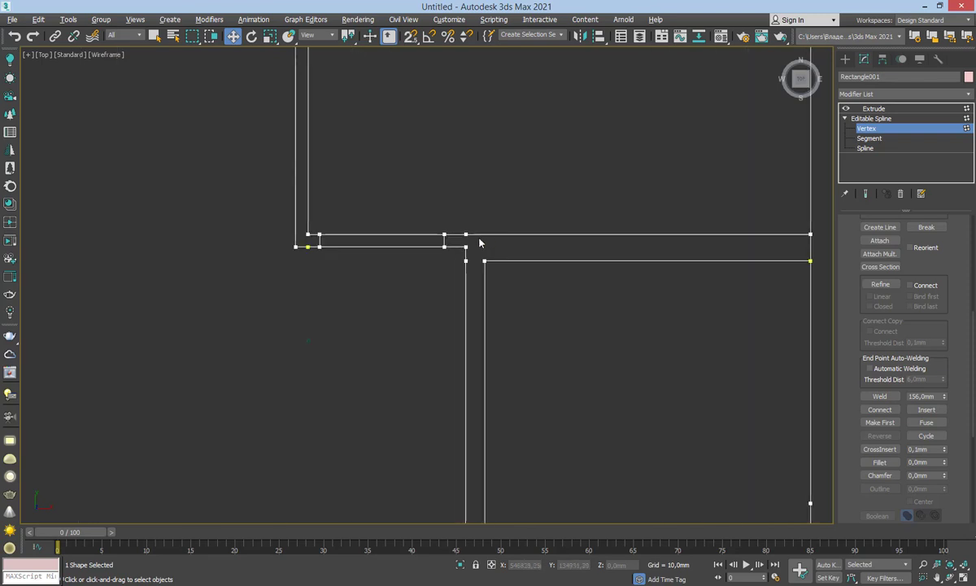
{"action": "scroll", "coordinate": [425, 242], "scroll_direction": "up", "scroll_amount": 2}
{"action": "scroll", "coordinate": [577, 235], "scroll_direction": "up", "scroll_amount": 2}
{"action": "scroll", "coordinate": [577, 235], "scroll_direction": "up", "scroll_amount": 2}
{"action": "left_click", "coordinate": [869, 138]}
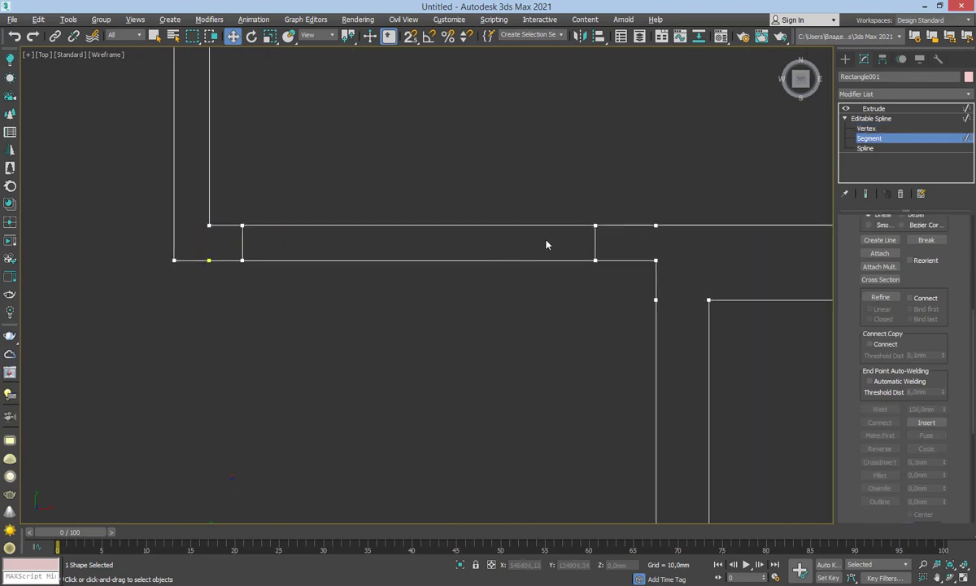
{"action": "left_click", "coordinate": [596, 240]}
{"action": "key", "text": "Delete"}
{"action": "left_click", "coordinate": [243, 243]}
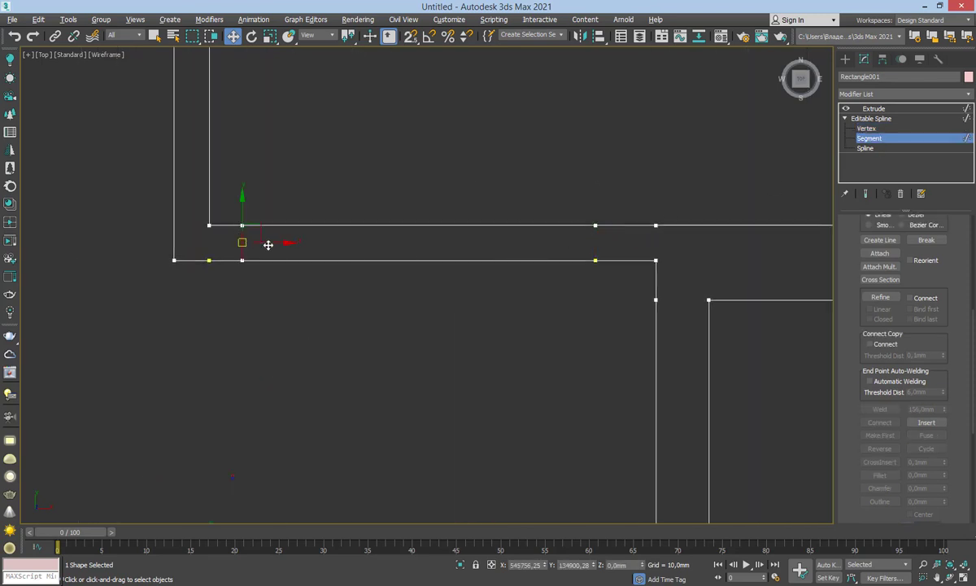
{"action": "key", "text": "Delete"}
Select the corridor wall's right endpoint, attempt a weld, and check the neighbouring endpoint and left segment
{"action": "left_click", "coordinate": [866, 128]}
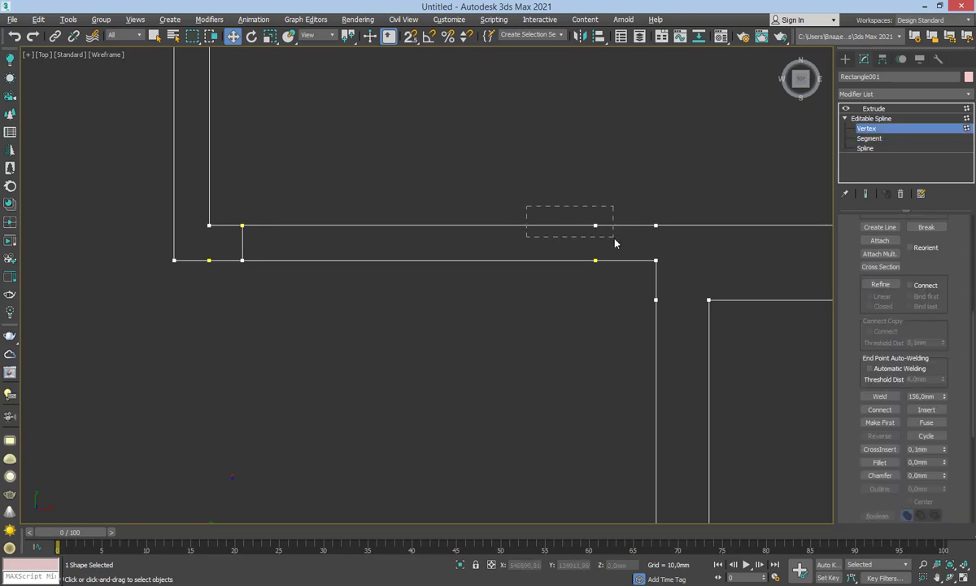
{"action": "mouse_move", "coordinate": [523, 207]}
{"action": "left_mouse_down"}
{"action": "mouse_move", "coordinate": [616, 237]}
{"action": "mouse_move", "coordinate": [610, 280]}
{"action": "left_mouse_up"}
{"action": "left_click", "coordinate": [883, 396]}
{"action": "left_click", "coordinate": [261, 211]}
{"action": "left_click", "coordinate": [866, 128]}
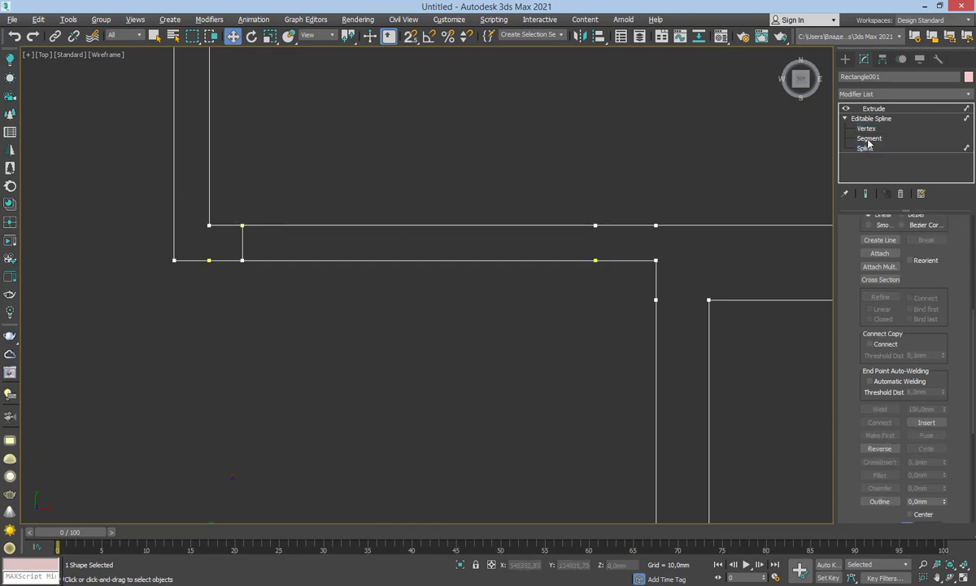
{"action": "left_click", "coordinate": [868, 139]}
{"action": "left_click", "coordinate": [244, 243]}
{"action": "left_click", "coordinate": [670, 184]}
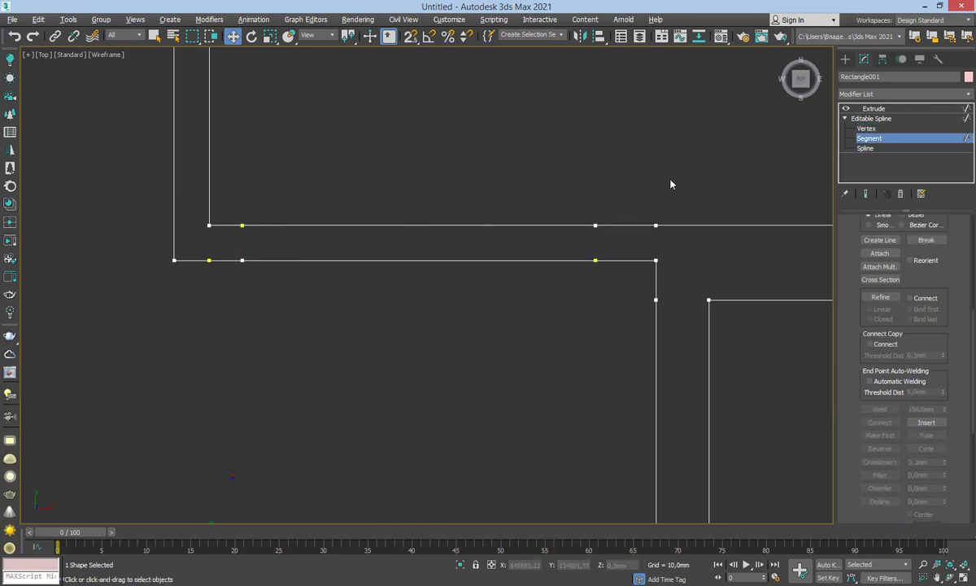
Confirm the loose corner vertex is detached, move it back over its neighbour, and weld them
{"action": "left_click", "coordinate": [867, 129]}
{"action": "left_click", "coordinate": [242, 225]}
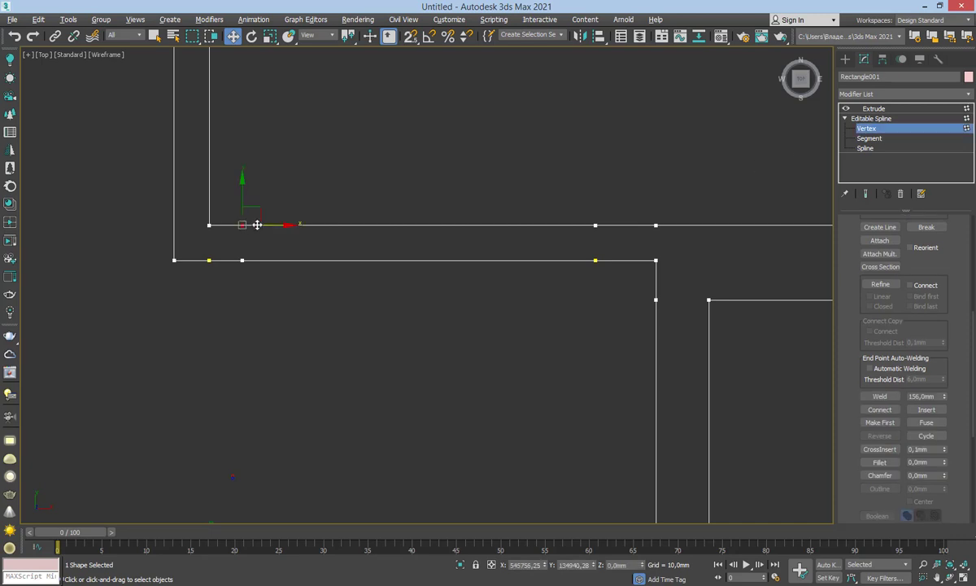
{"action": "mouse_move", "coordinate": [314, 225]}
{"action": "left_mouse_down"}
{"action": "mouse_move", "coordinate": [343, 236]}
{"action": "mouse_move", "coordinate": [220, 216]}
{"action": "left_mouse_up"}
{"action": "left_click", "coordinate": [304, 234]}
{"action": "left_click", "coordinate": [300, 225]}
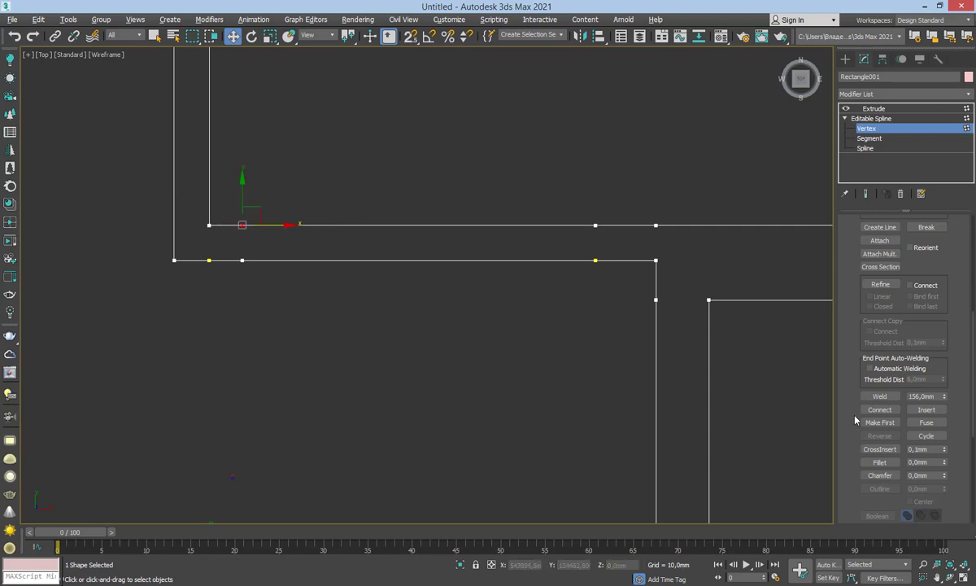
{"action": "left_click", "coordinate": [880, 396]}
Box-select and weld the doubled vertex pairs at the next two corners
{"action": "left_click_drag", "start_coordinate": [296, 315], "coordinate": [292, 302]}
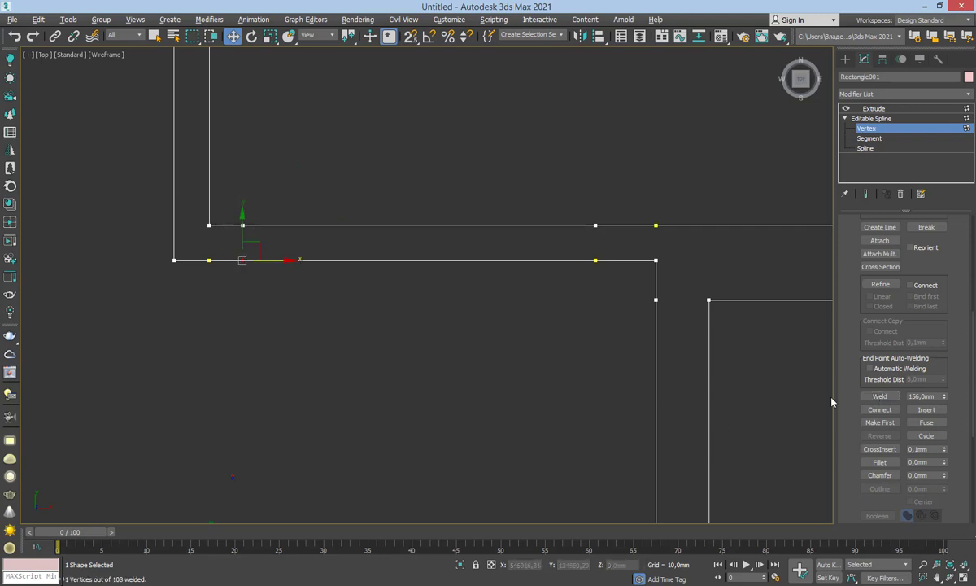
{"action": "left_click", "coordinate": [879, 398]}
{"action": "left_click_drag", "start_coordinate": [615, 321], "coordinate": [607, 307]}
{"action": "left_click", "coordinate": [630, 222]}
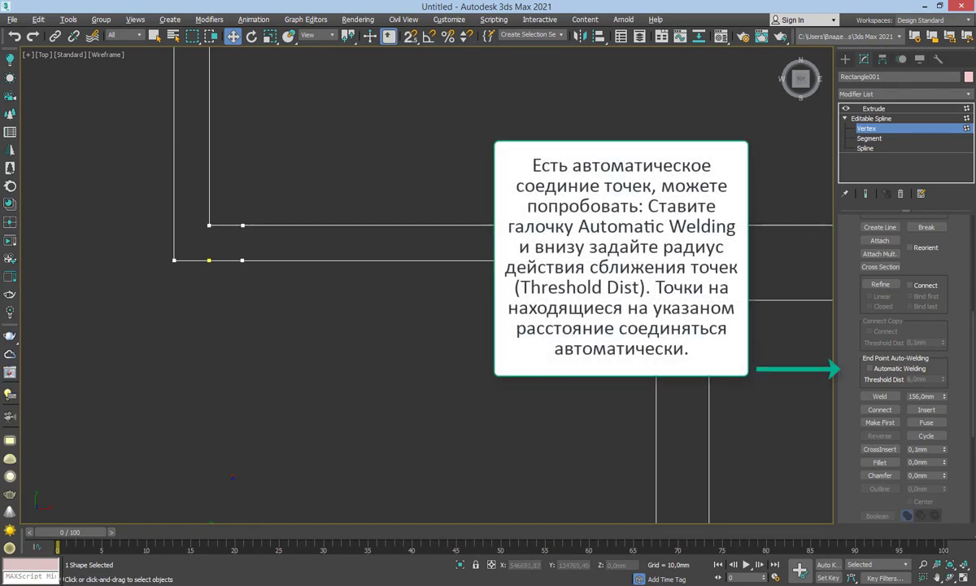
{"action": "left_click_drag", "start_coordinate": [264, 284], "coordinate": [265, 280]}
{"action": "scroll", "coordinate": [326, 281], "scroll_direction": "down", "scroll_amount": 2}
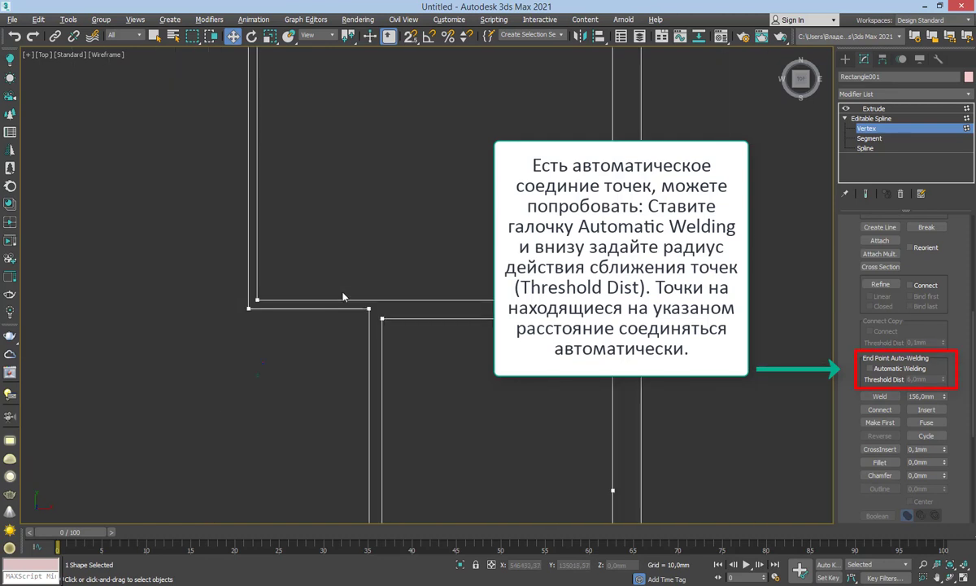
{"action": "scroll", "coordinate": [317, 264], "scroll_direction": "down", "scroll_amount": 3}
{"action": "scroll", "coordinate": [281, 175], "scroll_direction": "up", "scroll_amount": 3}
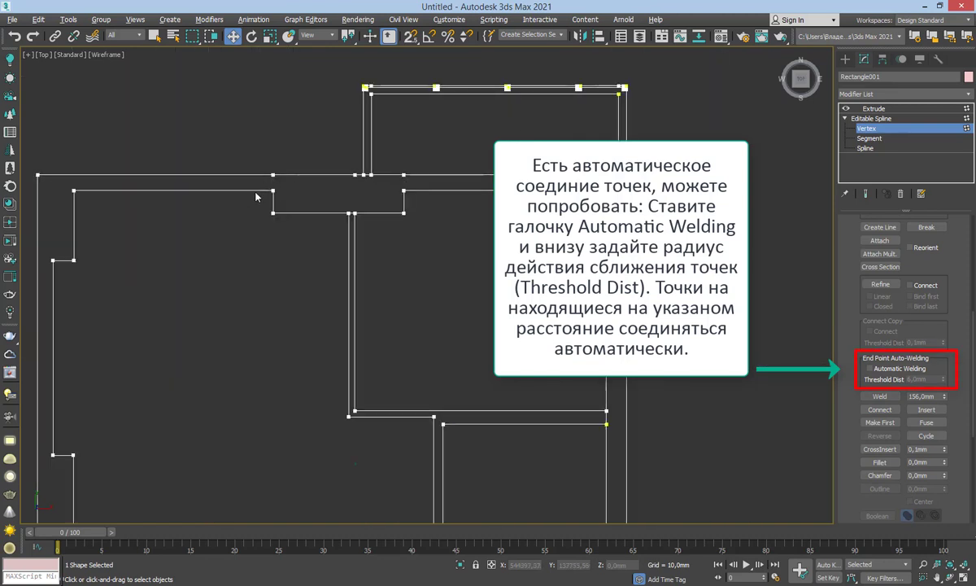
{"action": "middle_click_drag", "start_coordinate": [255, 196], "coordinate": [331, 207]}
{"action": "scroll", "coordinate": [344, 187], "scroll_direction": "up", "scroll_amount": 2}
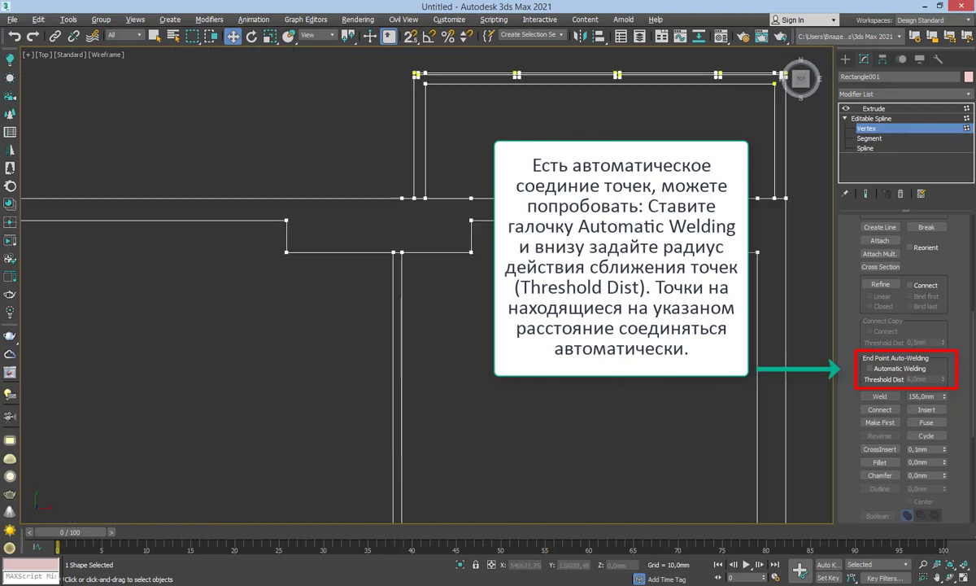
{"action": "scroll", "coordinate": [330, 204], "scroll_direction": "up", "scroll_amount": 2}
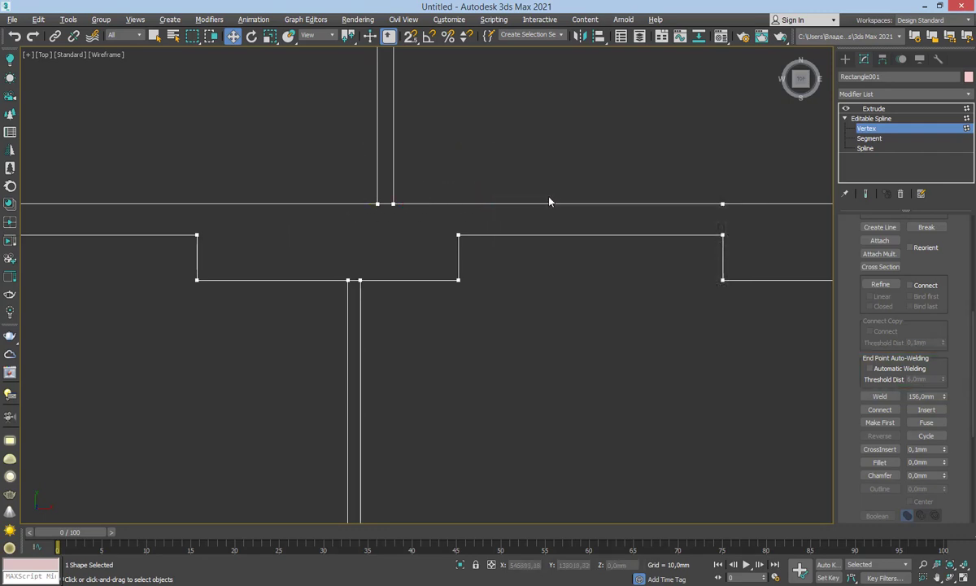
Delete the two redundant vertices on the wall outline's top edge
{"action": "middle_click_drag", "start_coordinate": [797, 180], "coordinate": [560, 187]}
{"action": "left_click_drag", "start_coordinate": [424, 181], "coordinate": [509, 226]}
{"action": "key", "text": "Delete"}
{"action": "left_click_drag", "start_coordinate": [595, 180], "coordinate": [632, 226]}
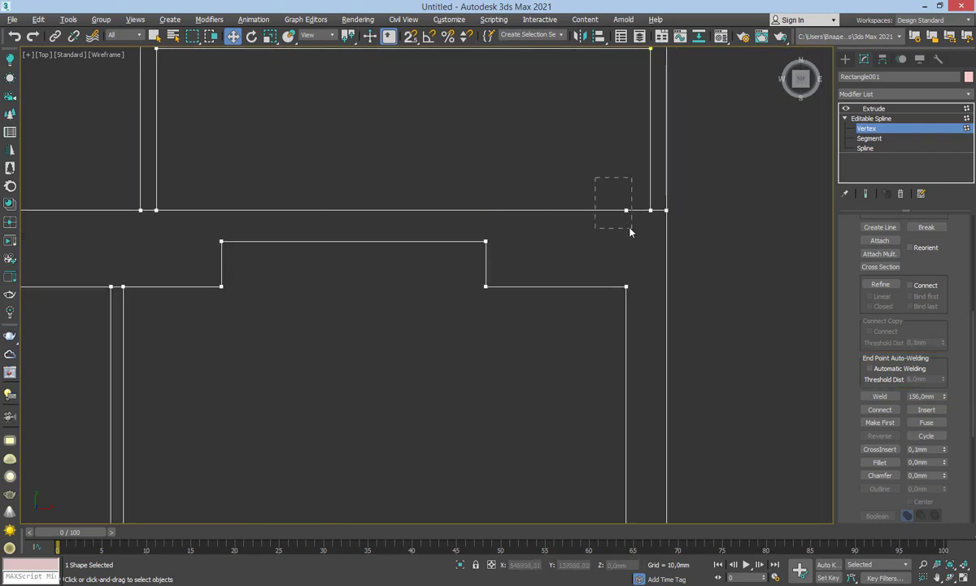
{"action": "key", "text": "Delete"}
Delete the three small inner rectangles and the lone leftover vertex from the plan
{"action": "middle_click_drag", "start_coordinate": [653, 275], "coordinate": [652, 208]}
{"action": "scroll", "coordinate": [651, 208], "scroll_direction": "down", "scroll_amount": 1}
{"action": "scroll", "coordinate": [636, 235], "scroll_direction": "down", "scroll_amount": 3}
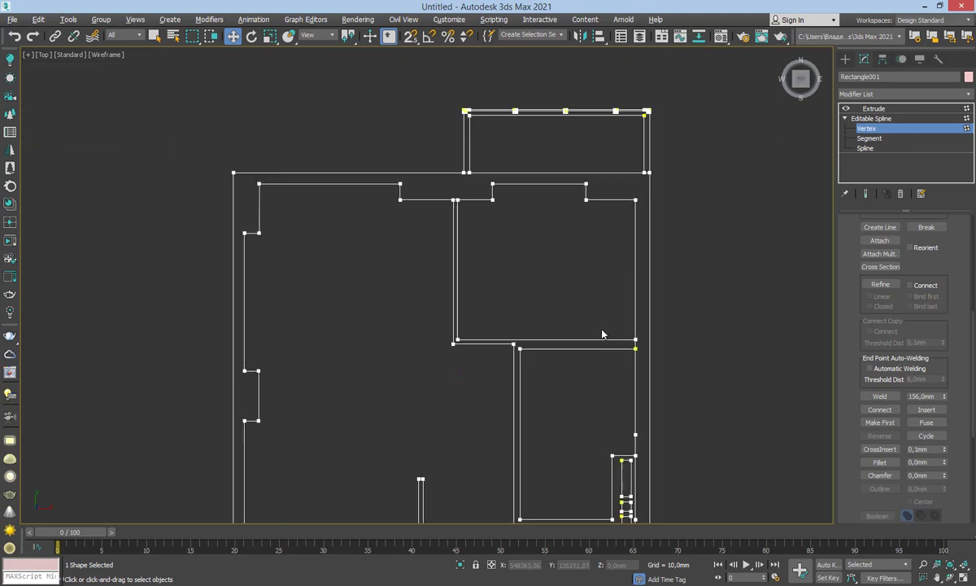
{"action": "middle_click_drag", "start_coordinate": [601, 334], "coordinate": [572, 209]}
{"action": "scroll", "coordinate": [620, 402], "scroll_direction": "up", "scroll_amount": 4}
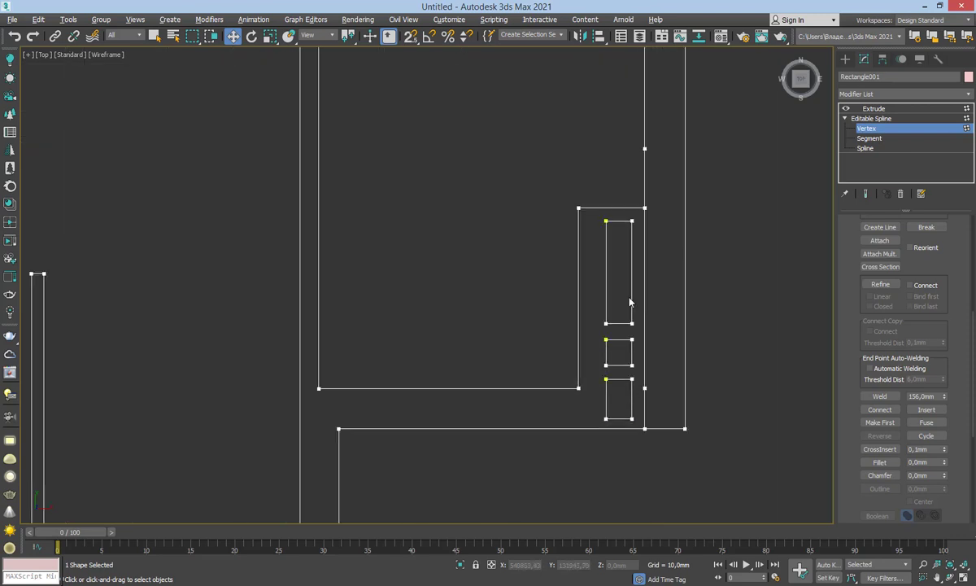
{"action": "left_click_drag", "start_coordinate": [594, 219], "coordinate": [643, 421]}
{"action": "key", "text": "Delete"}
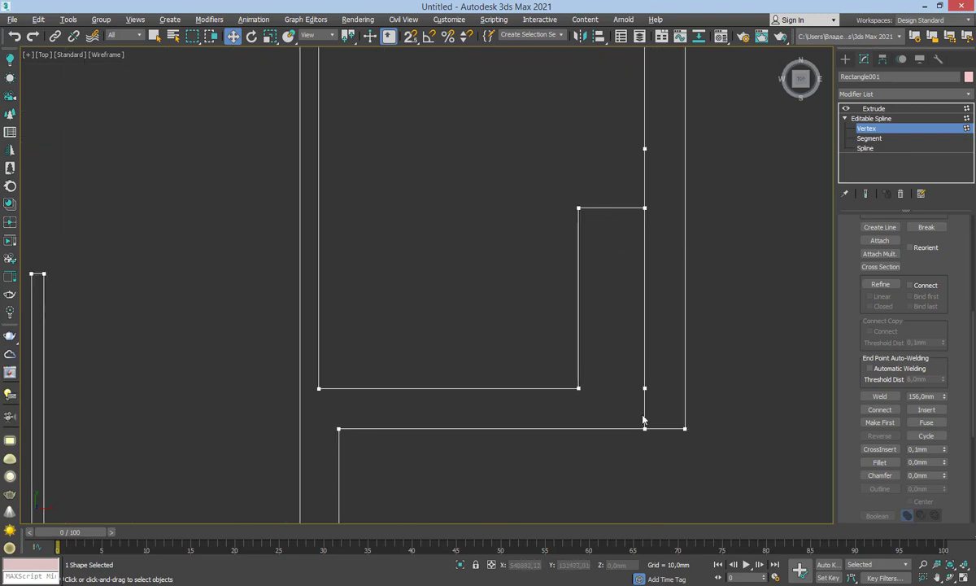
{"action": "left_click", "coordinate": [644, 391]}
{"action": "key", "text": "Delete"}
Reposition the upper wall-edge vertex onto the box corner and shift the top-right vertex left
{"action": "left_click_drag", "start_coordinate": [644, 428], "coordinate": [646, 275]}
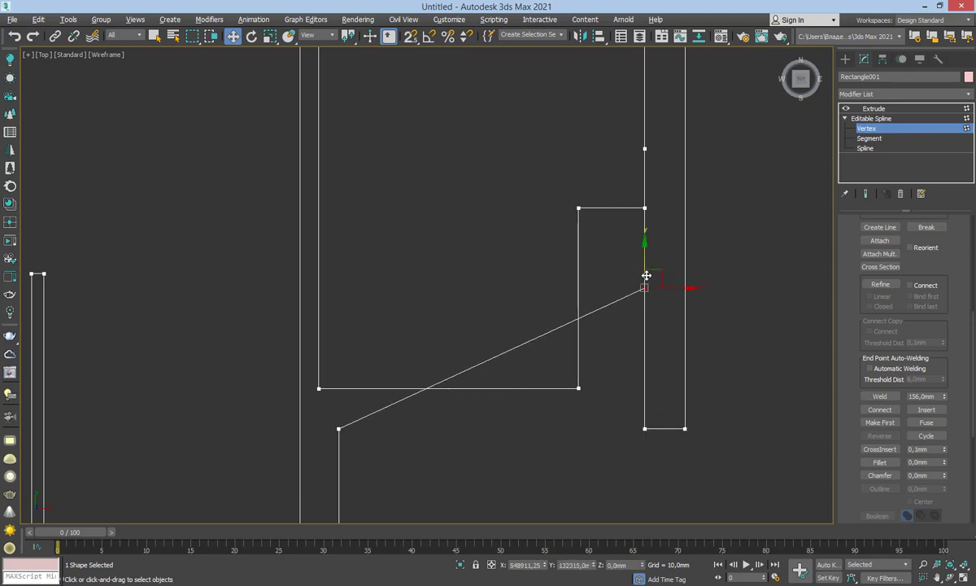
{"action": "key", "text": "ctrl+z"}
{"action": "key", "text": "ctrl+z"}
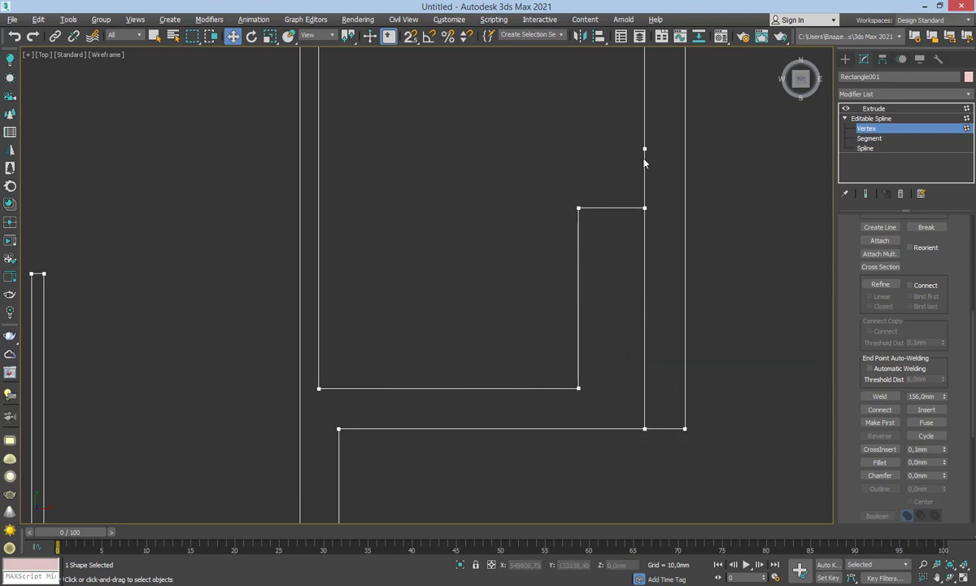
{"action": "left_click", "coordinate": [644, 150]}
{"action": "left_click_drag", "start_coordinate": [645, 149], "coordinate": [647, 203]}
{"action": "middle_click_drag", "start_coordinate": [649, 190], "coordinate": [633, 174]}
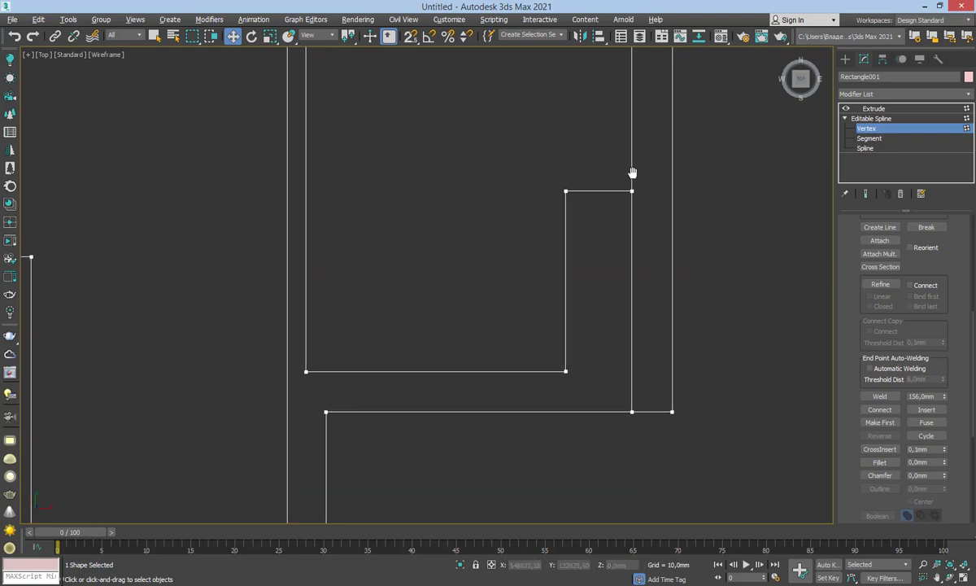
{"action": "scroll", "coordinate": [630, 183], "scroll_direction": "up", "scroll_amount": 5}
{"action": "left_click_drag", "start_coordinate": [627, 190], "coordinate": [642, 199]}
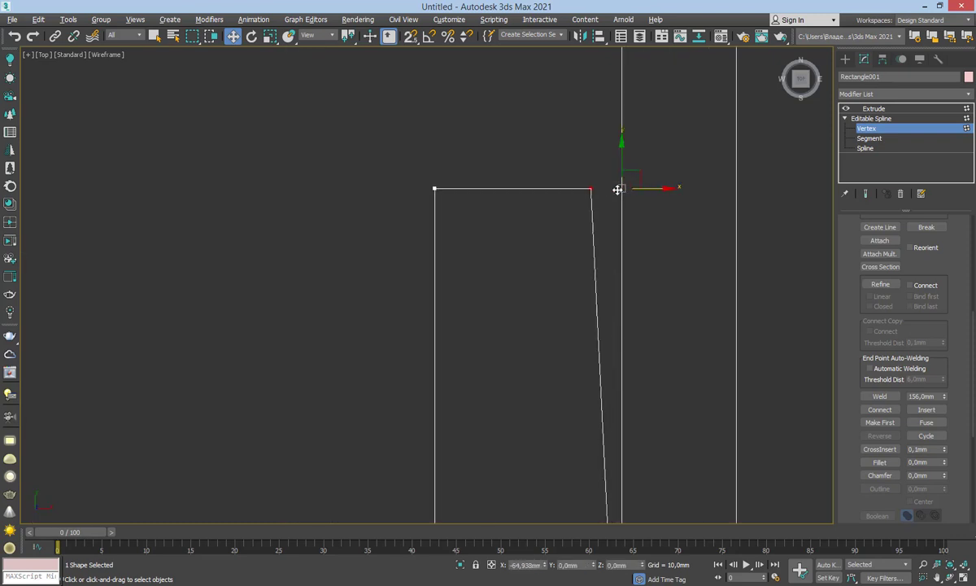
Select the slanted right segment and trial-move the bottom wall vertex upward, then undo it
{"action": "left_click", "coordinate": [869, 139]}
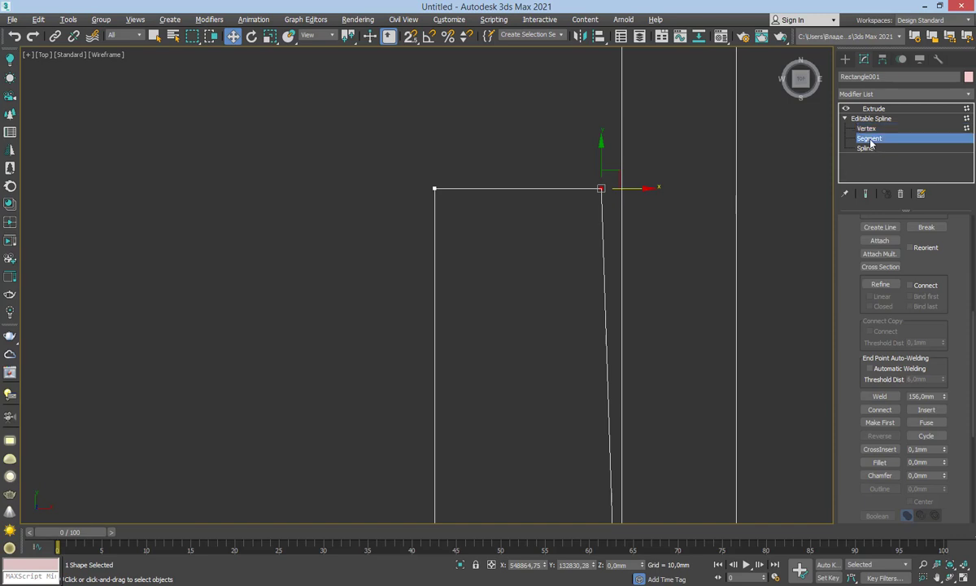
{"action": "left_click", "coordinate": [602, 229]}
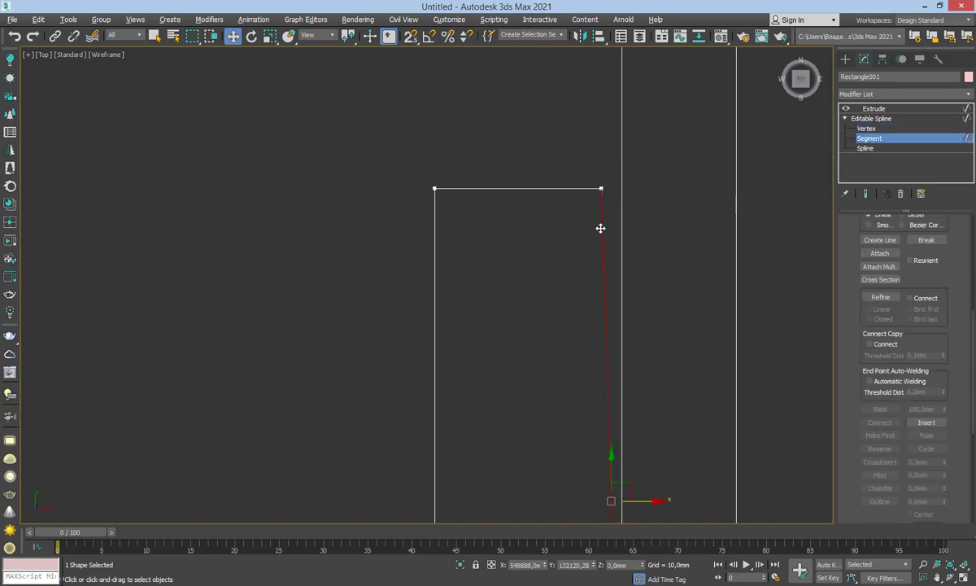
{"action": "middle_click_drag", "start_coordinate": [600, 228], "coordinate": [586, 181]}
{"action": "scroll", "coordinate": [587, 187], "scroll_direction": "down", "scroll_amount": 2}
{"action": "scroll", "coordinate": [586, 212], "scroll_direction": "down", "scroll_amount": 2}
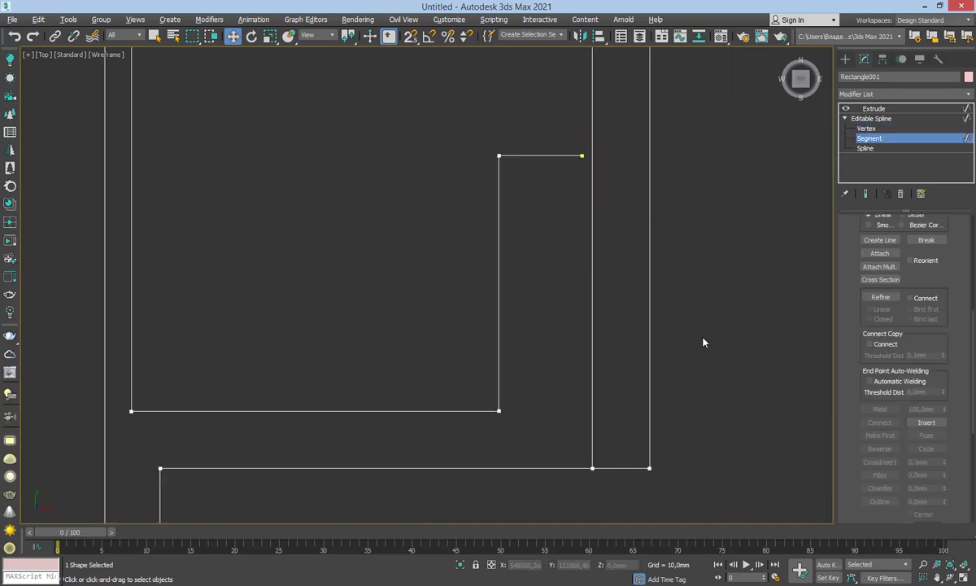
{"action": "left_click", "coordinate": [867, 129]}
{"action": "left_click", "coordinate": [592, 468]}
{"action": "left_click_drag", "start_coordinate": [593, 444], "coordinate": [594, 385]}
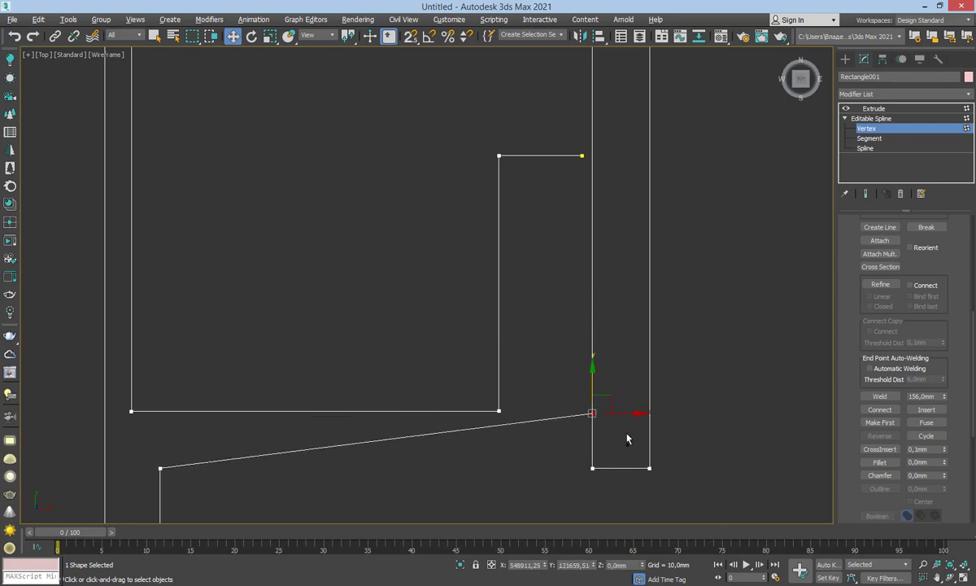
{"action": "key", "text": "ctrl+z"}
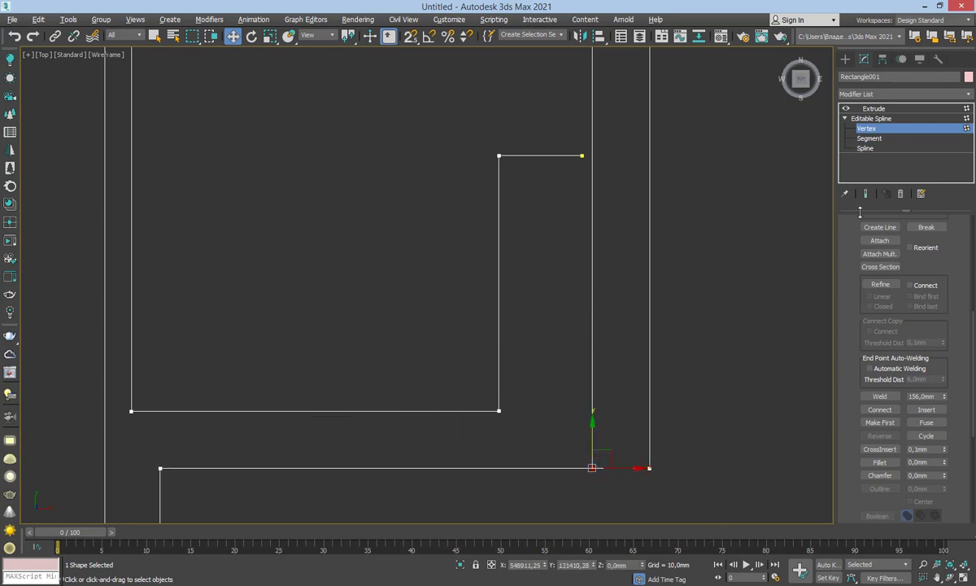
Add a new vertex on the vertical wall line and delete the redundant vertical segment
{"action": "left_click", "coordinate": [880, 284]}
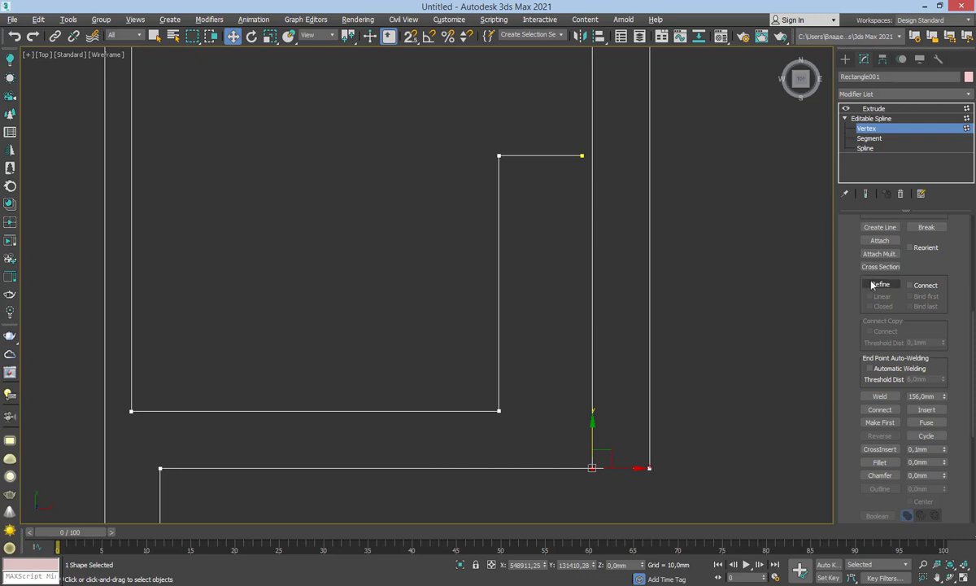
{"action": "left_click", "coordinate": [592, 154]}
{"action": "right_click", "coordinate": [606, 209]}
{"action": "left_click", "coordinate": [869, 139]}
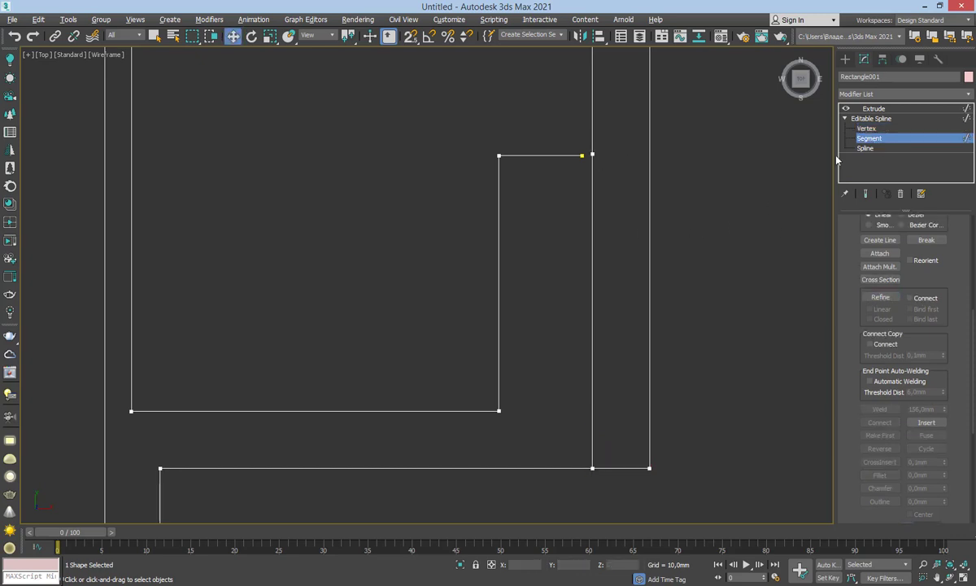
{"action": "left_click", "coordinate": [591, 234]}
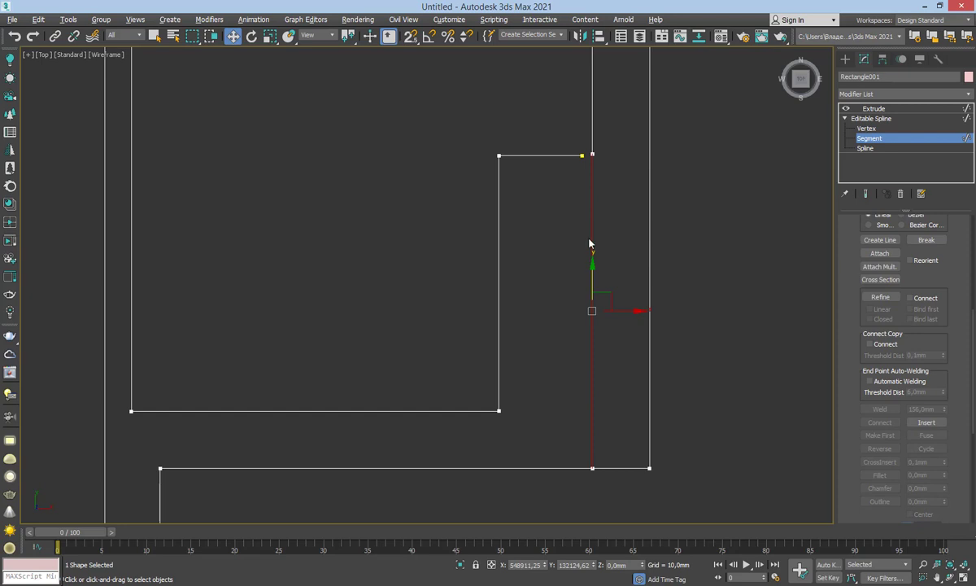
{"action": "key", "text": "Delete"}
Select the vertices at the wall corner and weld them together
{"action": "middle_click_drag", "start_coordinate": [571, 353], "coordinate": [571, 289]}
{"action": "key", "text": "1"}
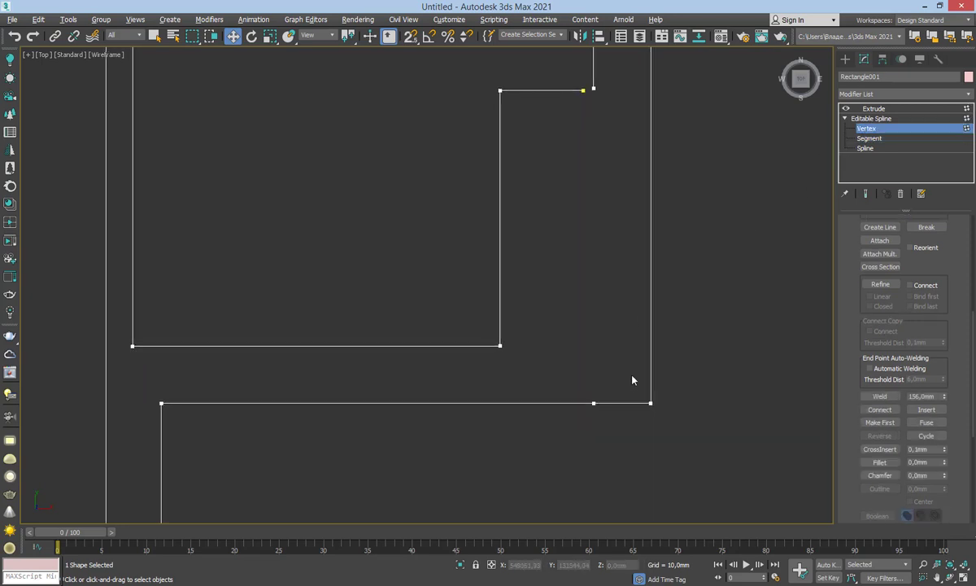
{"action": "left_click", "coordinate": [593, 403]}
{"action": "left_click", "coordinate": [879, 396]}
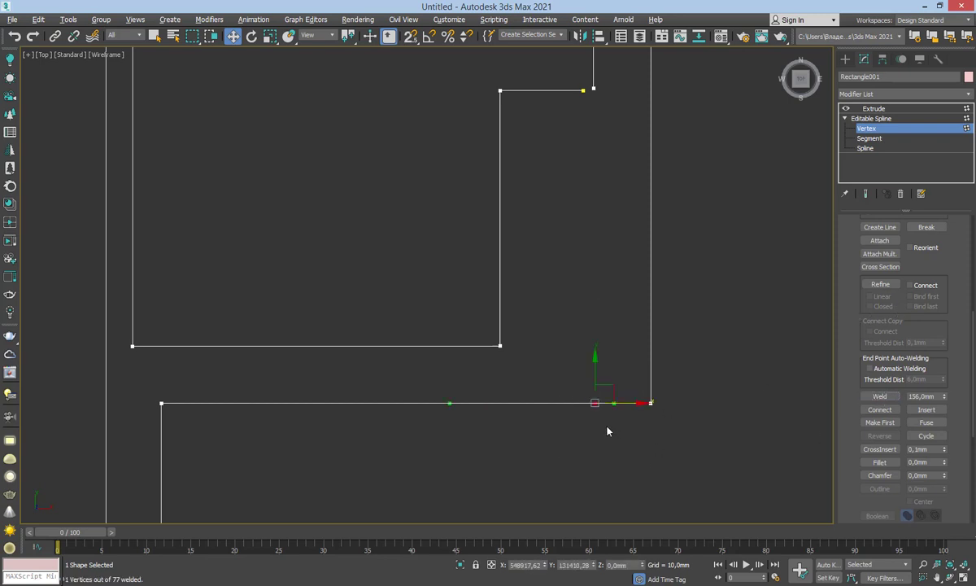
Try aligning the vertical line's end vertex with the horizontal edge, then undo the move
{"action": "middle_click_drag", "start_coordinate": [588, 152], "coordinate": [596, 345]}
{"action": "scroll", "coordinate": [592, 301], "scroll_direction": "up", "scroll_amount": 3}
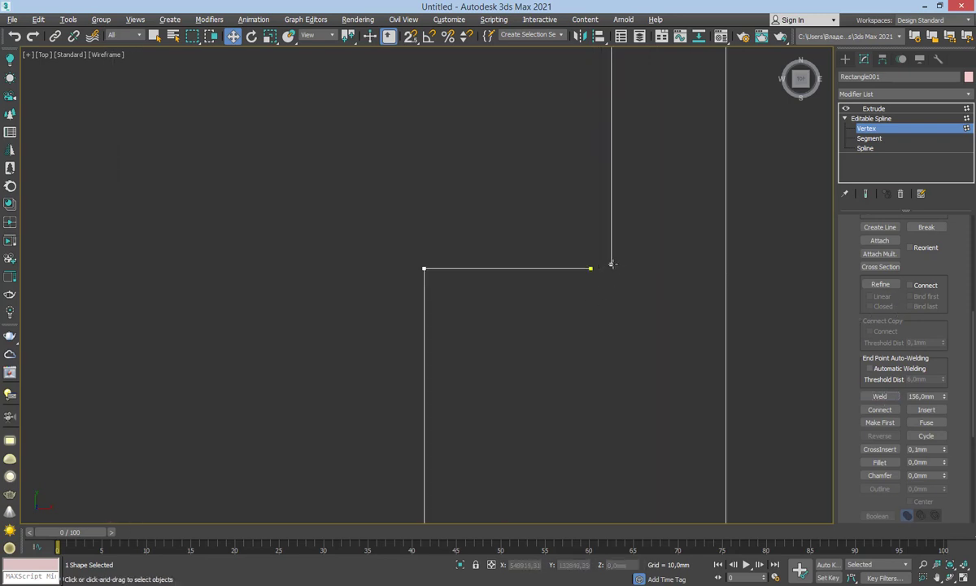
{"action": "left_click", "coordinate": [611, 264]}
{"action": "mouse_move", "coordinate": [610, 257]}
{"action": "left_mouse_down"}
{"action": "mouse_move", "coordinate": [586, 273]}
{"action": "mouse_move", "coordinate": [635, 274]}
{"action": "left_mouse_up"}
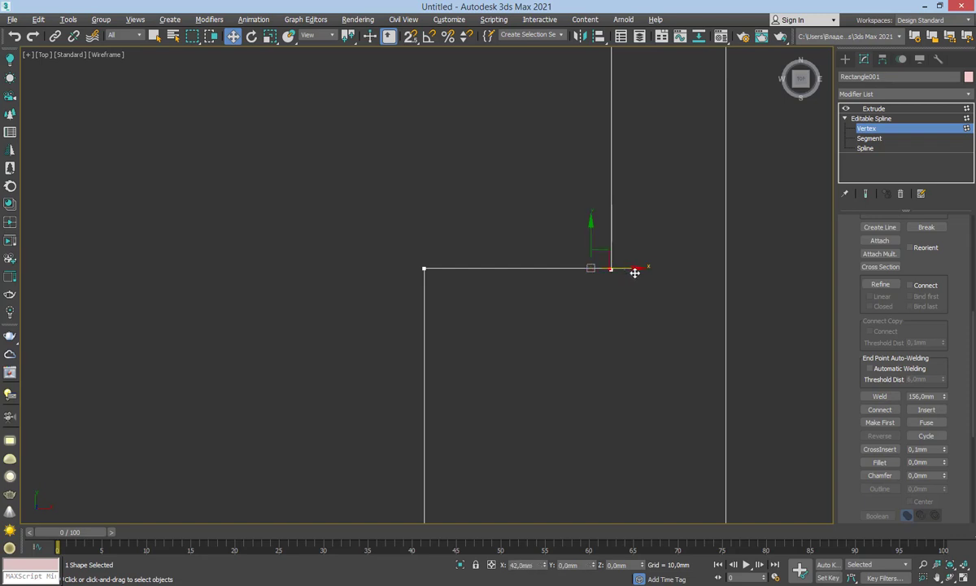
{"action": "scroll", "coordinate": [625, 273], "scroll_direction": "up", "scroll_amount": 5}
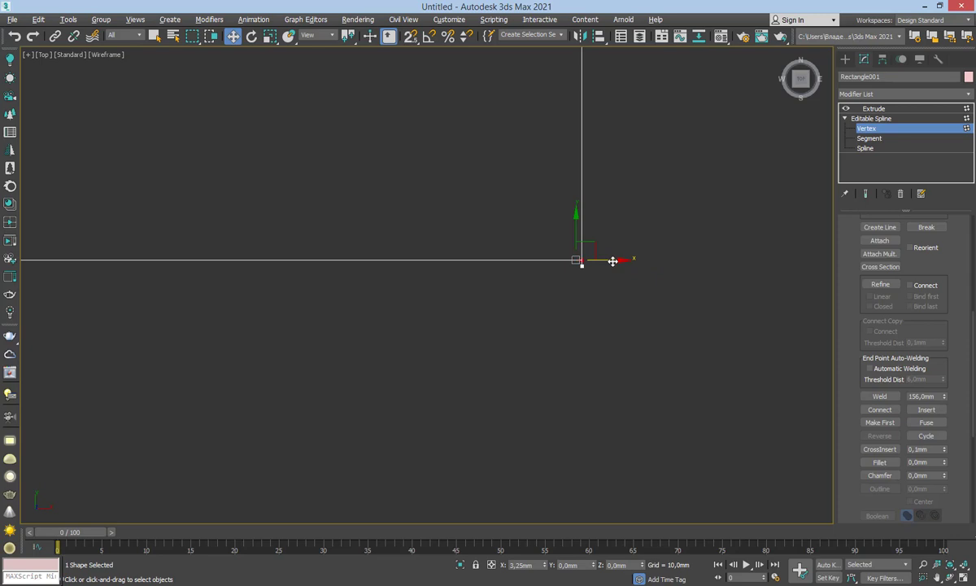
{"action": "left_click_drag", "start_coordinate": [612, 260], "coordinate": [579, 271]}
{"action": "key", "text": "ctrl+z"}
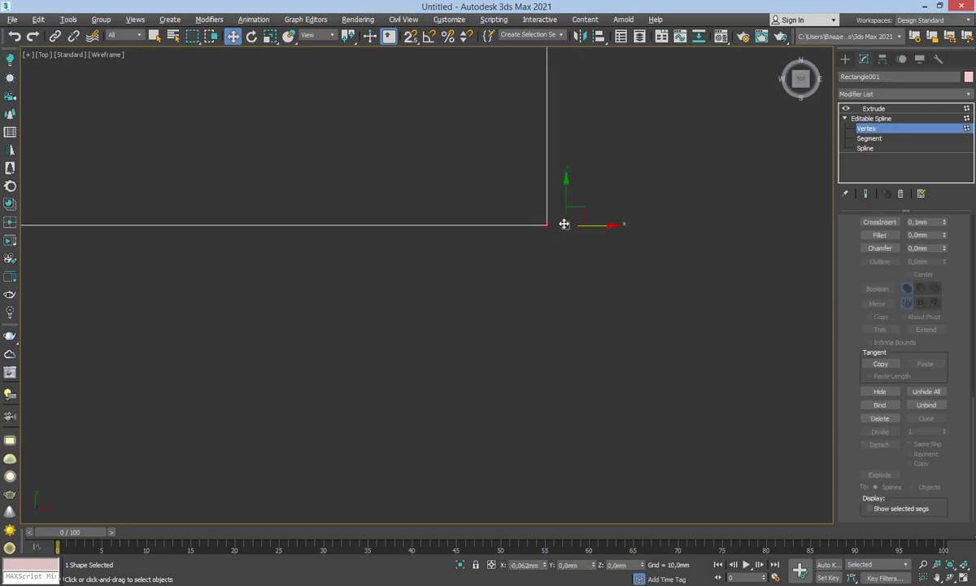
Box-select the overlapping corner vertices and weld them with a 156,0mm threshold to close the spline
{"action": "left_click_drag", "start_coordinate": [588, 286], "coordinate": [465, 192]}
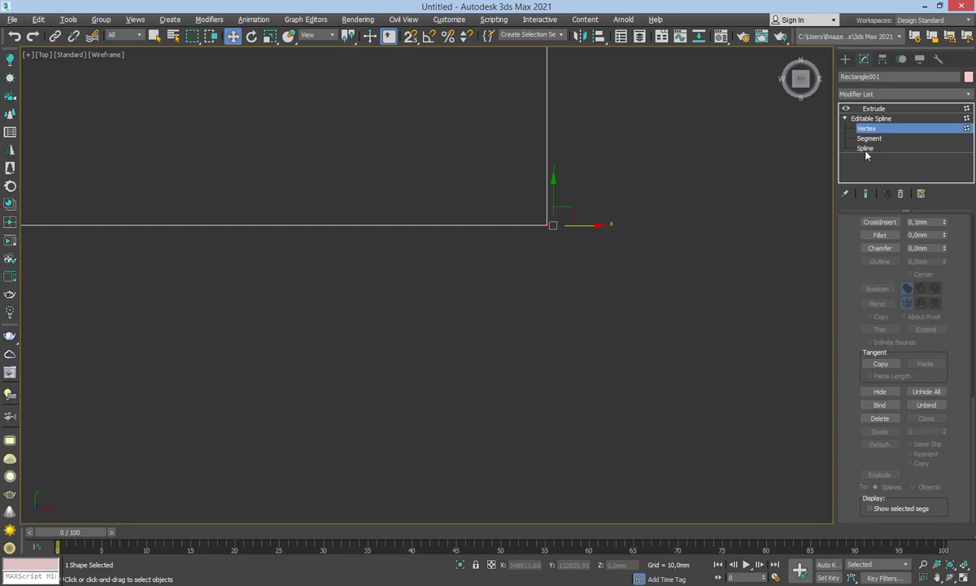
{"action": "scroll", "coordinate": [805, 183], "scroll_direction": "down", "scroll_amount": 1}
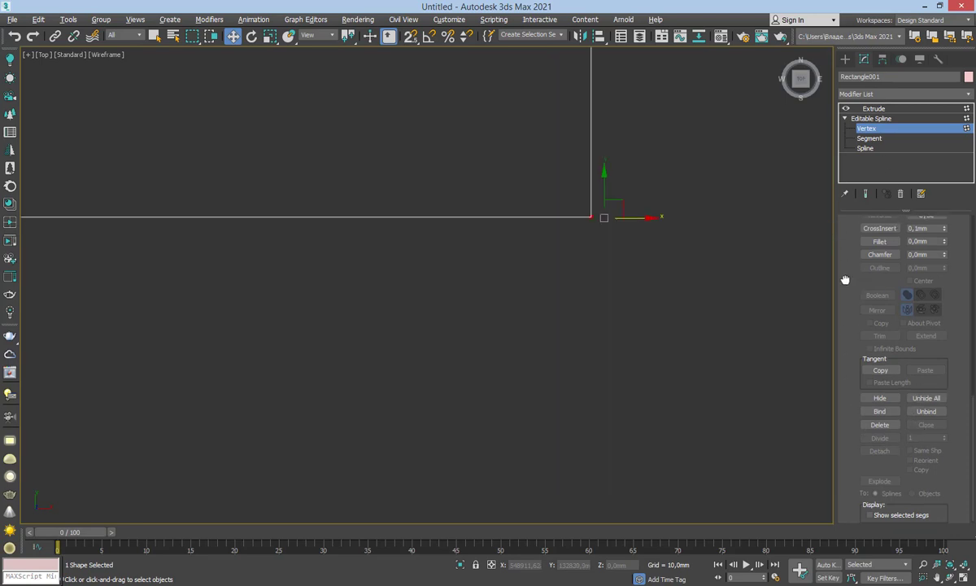
{"action": "left_click_drag", "start_coordinate": [845, 279], "coordinate": [843, 379]}
{"action": "left_click", "coordinate": [888, 302]}
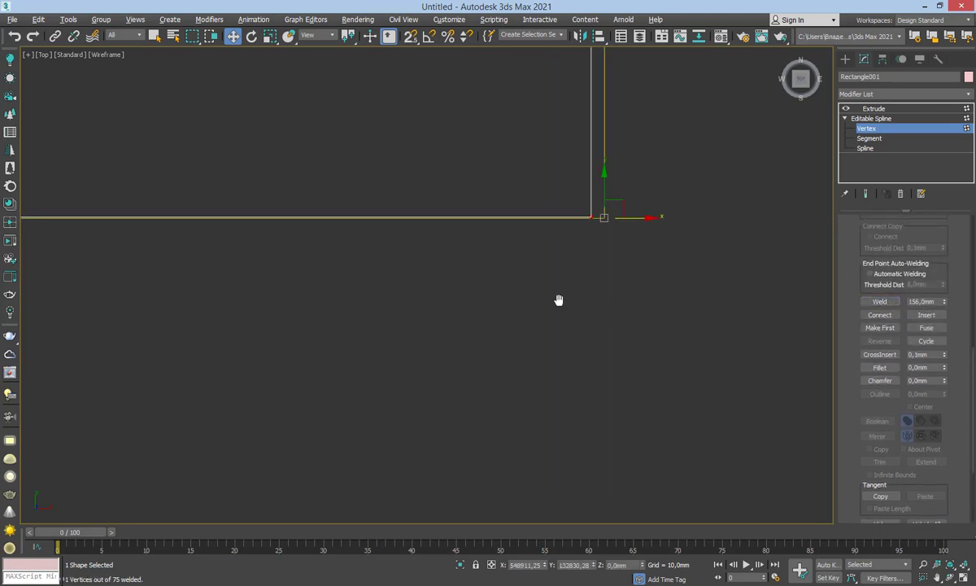
{"action": "scroll", "coordinate": [588, 276], "scroll_direction": "down", "scroll_amount": 2}
{"action": "scroll", "coordinate": [595, 283], "scroll_direction": "down", "scroll_amount": 2}
{"action": "scroll", "coordinate": [596, 288], "scroll_direction": "down", "scroll_amount": 2}
{"action": "scroll", "coordinate": [597, 289], "scroll_direction": "up", "scroll_amount": 1}
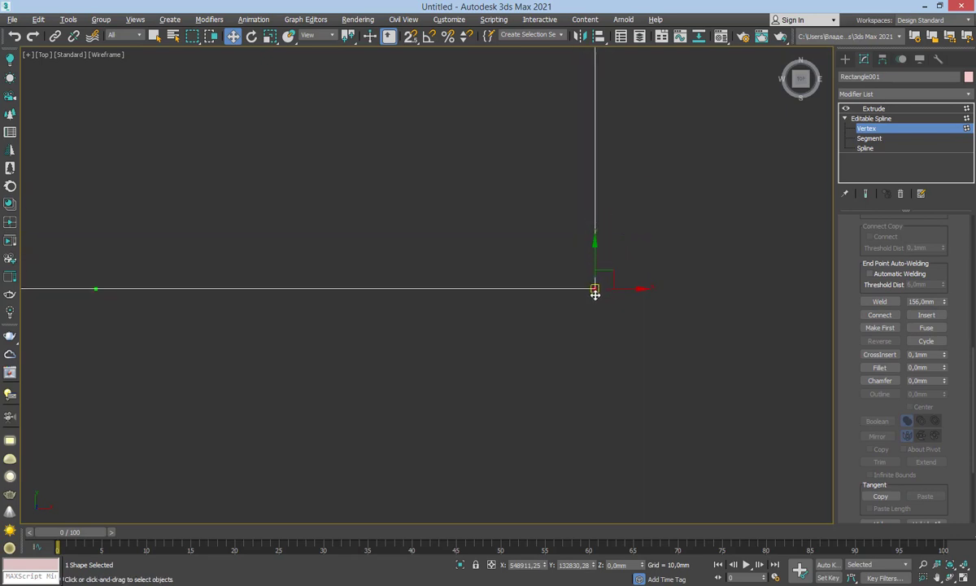
{"action": "scroll", "coordinate": [594, 290], "scroll_direction": "up", "scroll_amount": 2}
{"action": "left_click", "coordinate": [594, 325]}
{"action": "scroll", "coordinate": [602, 317], "scroll_direction": "down", "scroll_amount": 4}
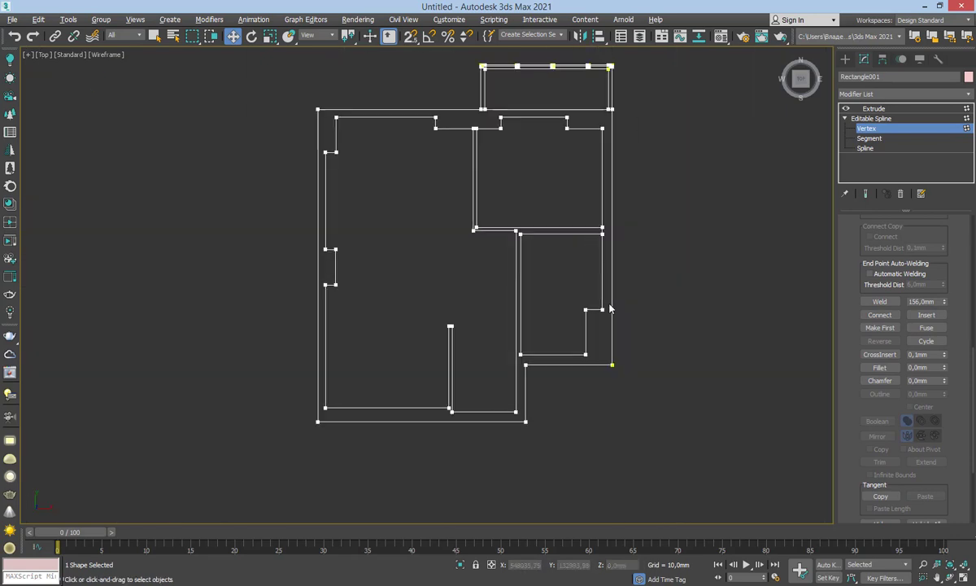
{"action": "middle_click_drag", "start_coordinate": [554, 258], "coordinate": [586, 233]}
{"action": "scroll", "coordinate": [529, 230], "scroll_direction": "up", "scroll_amount": 3}
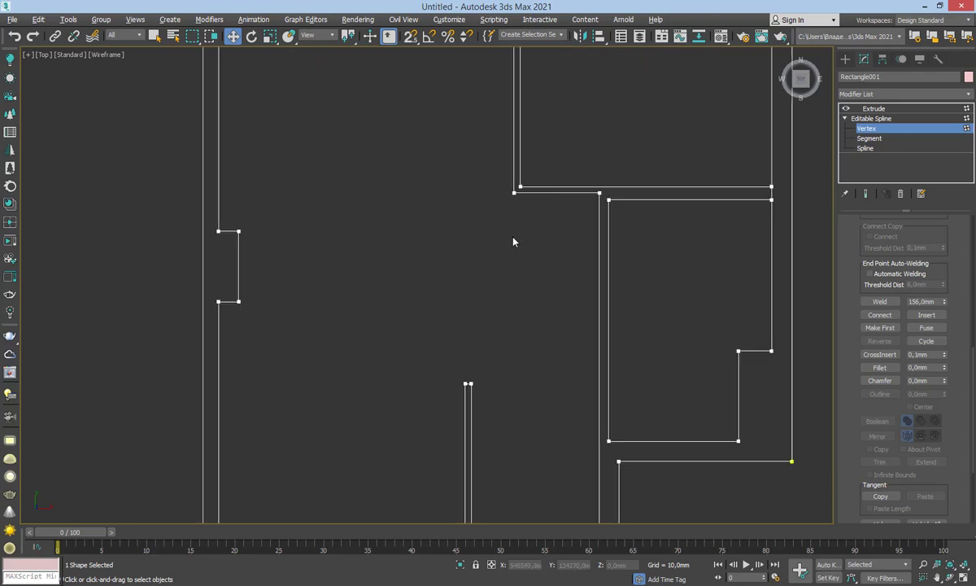
{"action": "scroll", "coordinate": [513, 227], "scroll_direction": "up", "scroll_amount": 3}
{"action": "scroll", "coordinate": [547, 279], "scroll_direction": "up", "scroll_amount": 2}
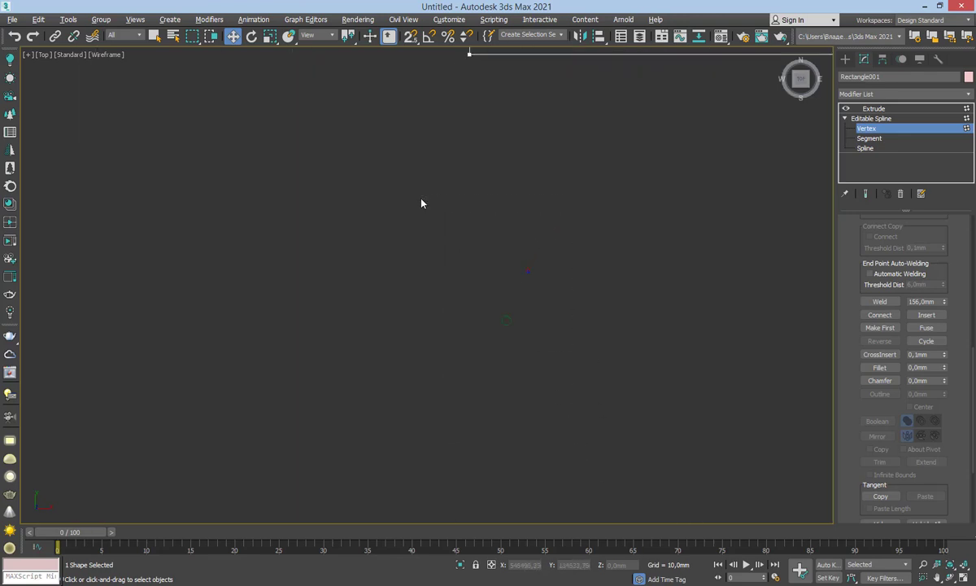
Exit vertex editing and select the Rectangle001 extruded wall outline
{"action": "left_click", "coordinate": [867, 130]}
{"action": "left_click_drag", "start_coordinate": [315, 209], "coordinate": [539, 367]}
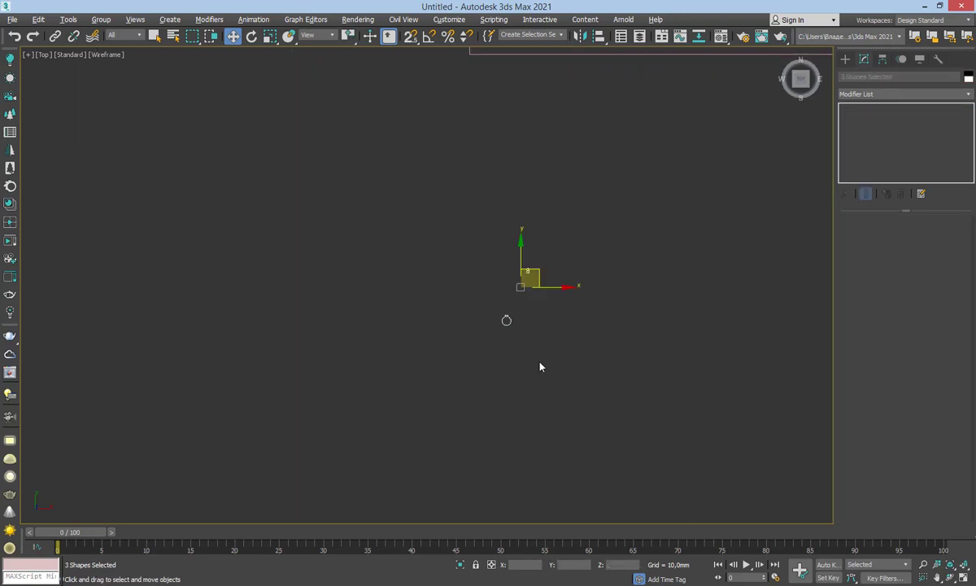
{"action": "left_click", "coordinate": [536, 358]}
{"action": "scroll", "coordinate": [529, 253], "scroll_direction": "down", "scroll_amount": 3}
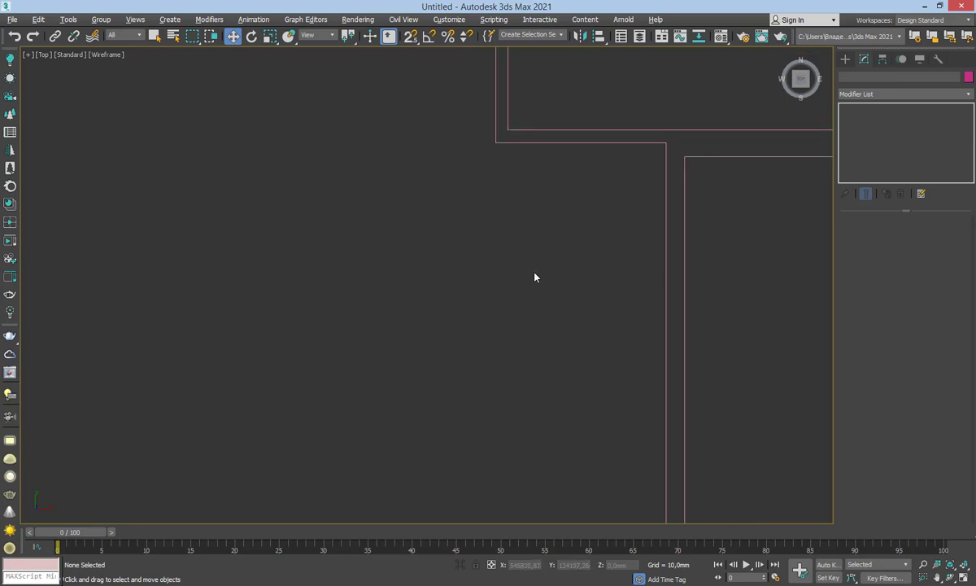
{"action": "scroll", "coordinate": [536, 277], "scroll_direction": "down", "scroll_amount": 4}
{"action": "scroll", "coordinate": [606, 335], "scroll_direction": "up", "scroll_amount": 2}
{"action": "scroll", "coordinate": [597, 292], "scroll_direction": "up", "scroll_amount": 2}
{"action": "scroll", "coordinate": [521, 237], "scroll_direction": "up", "scroll_amount": 2}
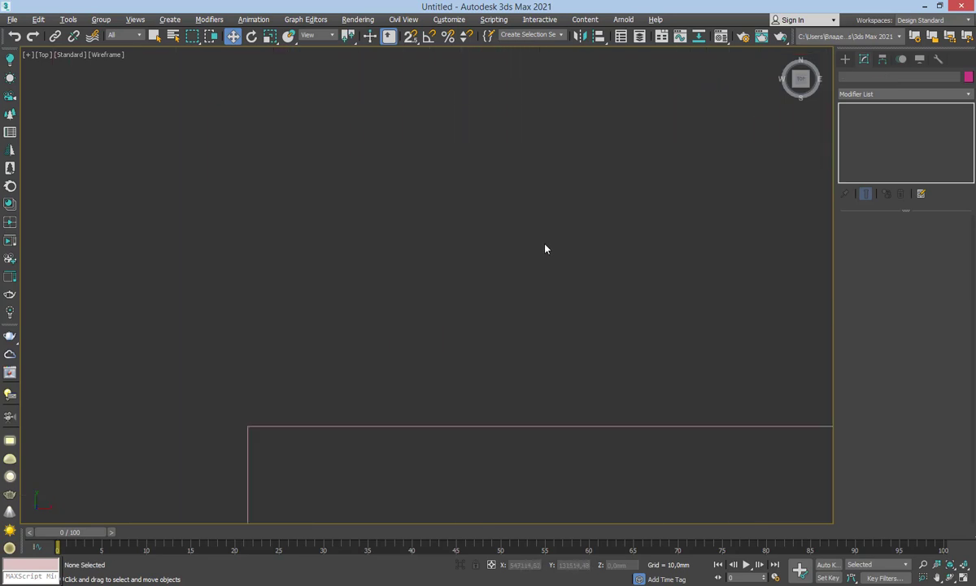
{"action": "scroll", "coordinate": [545, 248], "scroll_direction": "down", "scroll_amount": 3}
{"action": "scroll", "coordinate": [357, 281], "scroll_direction": "down", "scroll_amount": 2}
{"action": "scroll", "coordinate": [532, 343], "scroll_direction": "up", "scroll_amount": 3}
{"action": "scroll", "coordinate": [525, 342], "scroll_direction": "down", "scroll_amount": 5}
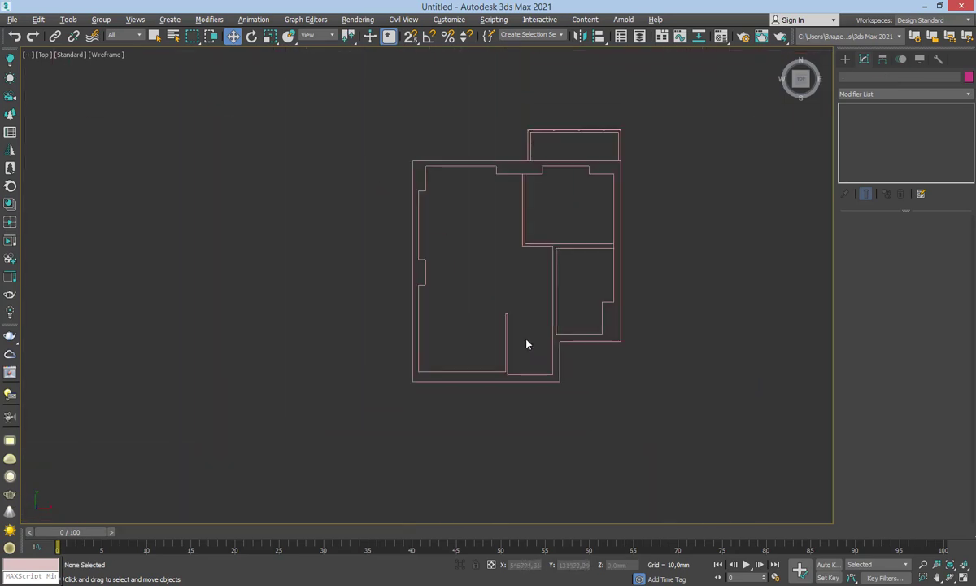
{"action": "scroll", "coordinate": [526, 343], "scroll_direction": "down", "scroll_amount": 1}
{"action": "scroll", "coordinate": [561, 203], "scroll_direction": "up", "scroll_amount": 3}
{"action": "left_click", "coordinate": [537, 210]}
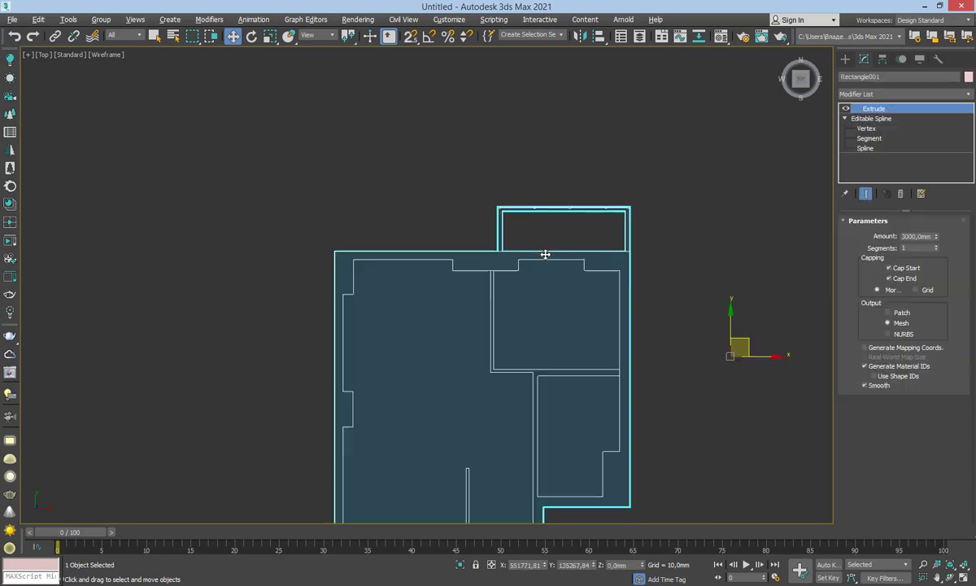
{"action": "scroll", "coordinate": [536, 213], "scroll_direction": "up", "scroll_amount": 3}
{"action": "scroll", "coordinate": [541, 212], "scroll_direction": "up", "scroll_amount": 3}
Delete the corner notch vertex and the diagonal corner segment
{"action": "left_click", "coordinate": [866, 129]}
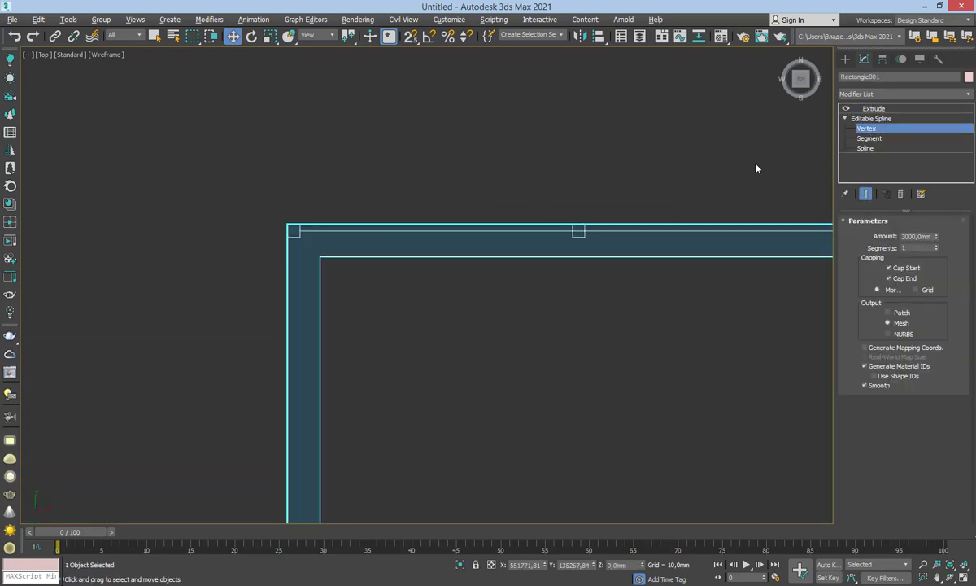
{"action": "scroll", "coordinate": [299, 234], "scroll_direction": "up", "scroll_amount": 2}
{"action": "scroll", "coordinate": [299, 234], "scroll_direction": "up", "scroll_amount": 4}
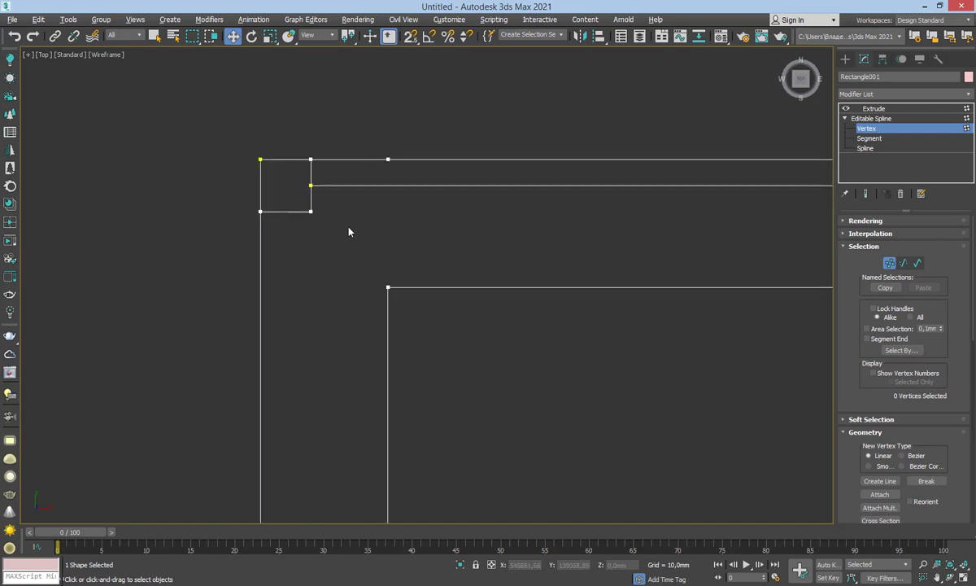
{"action": "left_click_drag", "start_coordinate": [346, 224], "coordinate": [285, 170]}
{"action": "key", "text": "Delete"}
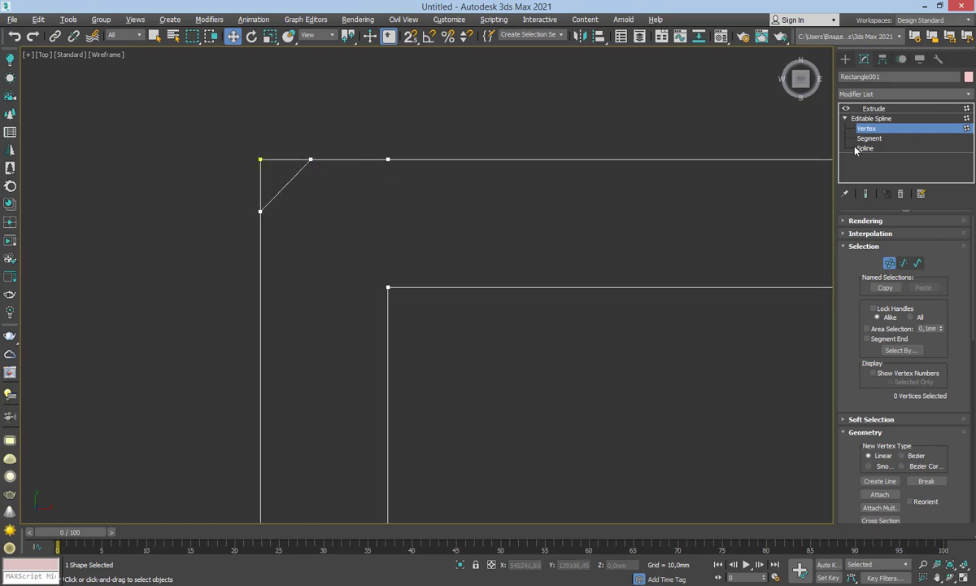
{"action": "left_click", "coordinate": [867, 138]}
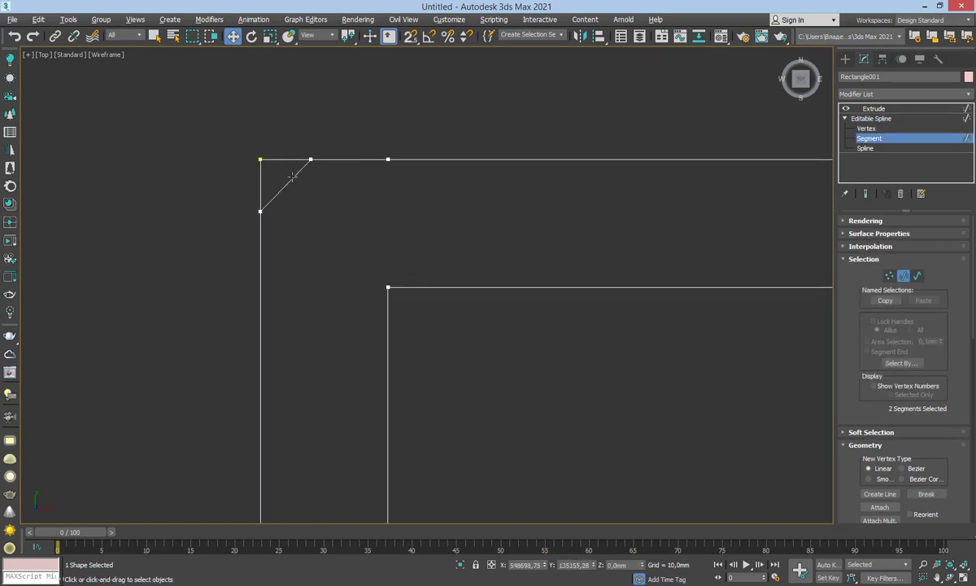
{"action": "key", "text": "Delete"}
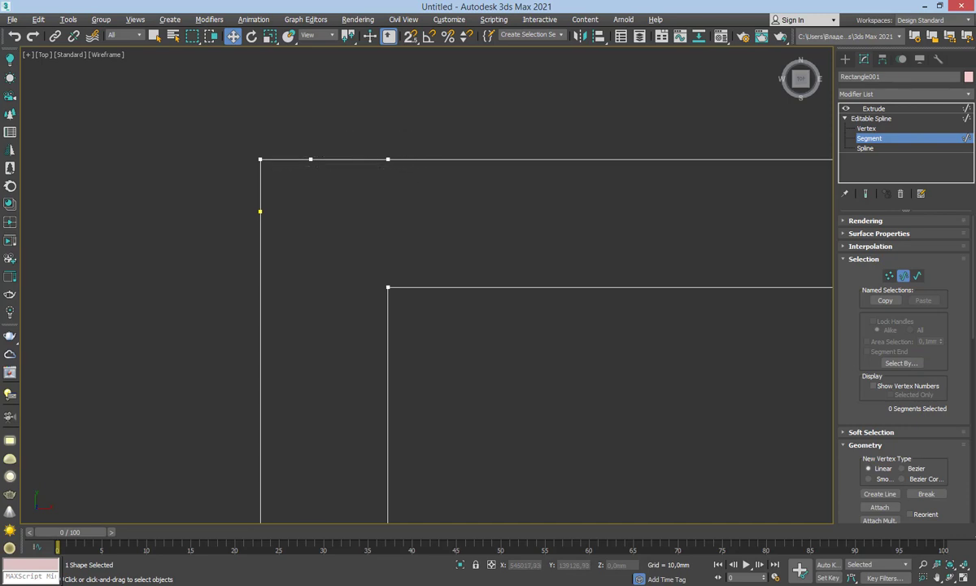
Delete the two extra vertices on the top wall edge
{"action": "left_click", "coordinate": [872, 129]}
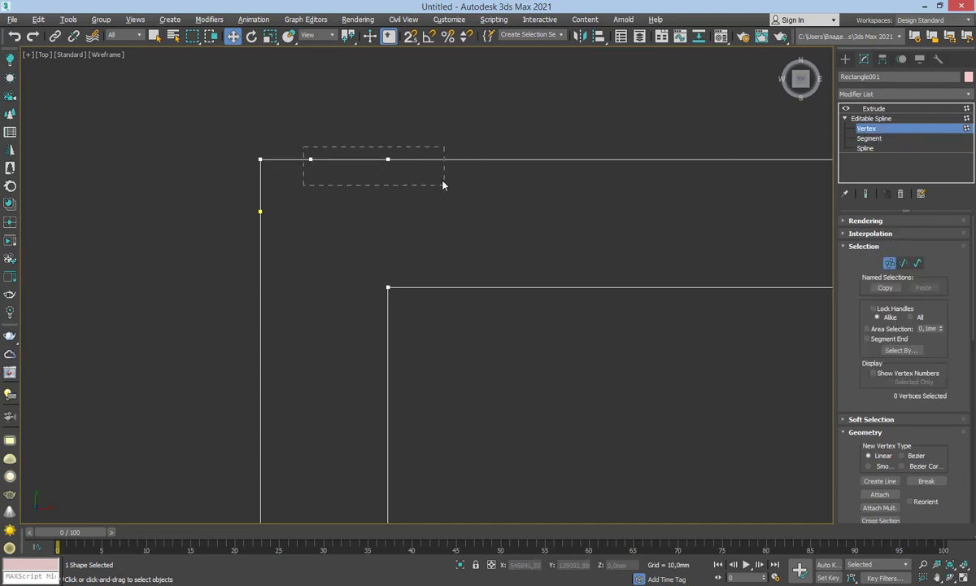
{"action": "left_click_drag", "start_coordinate": [442, 186], "coordinate": [439, 183]}
{"action": "key", "text": "Delete"}
{"action": "middle_click_drag", "start_coordinate": [475, 233], "coordinate": [372, 218]}
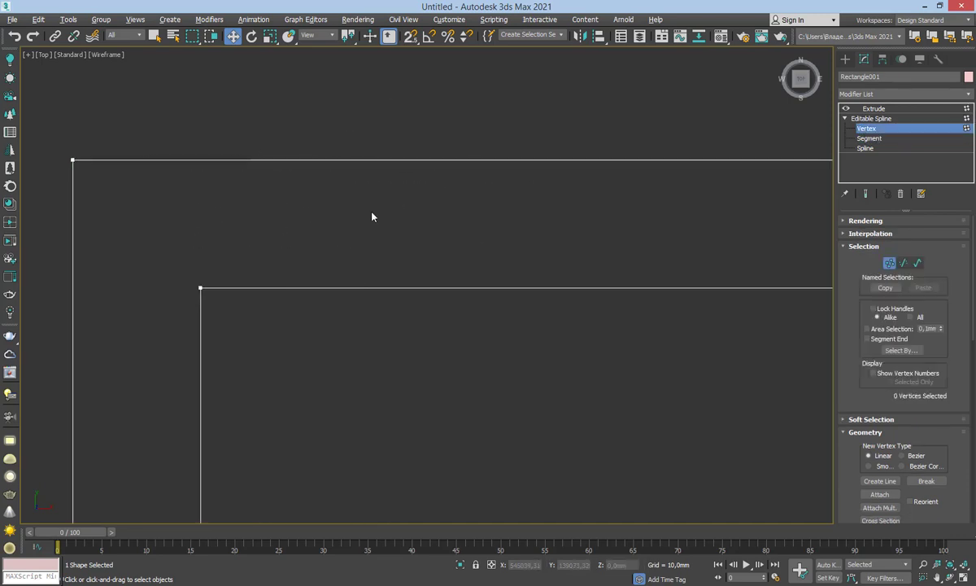
{"action": "scroll", "coordinate": [292, 240], "scroll_direction": "down", "scroll_amount": 2}
{"action": "scroll", "coordinate": [292, 239], "scroll_direction": "down", "scroll_amount": 1}
{"action": "left_click_drag", "start_coordinate": [340, 212], "coordinate": [714, 252]}
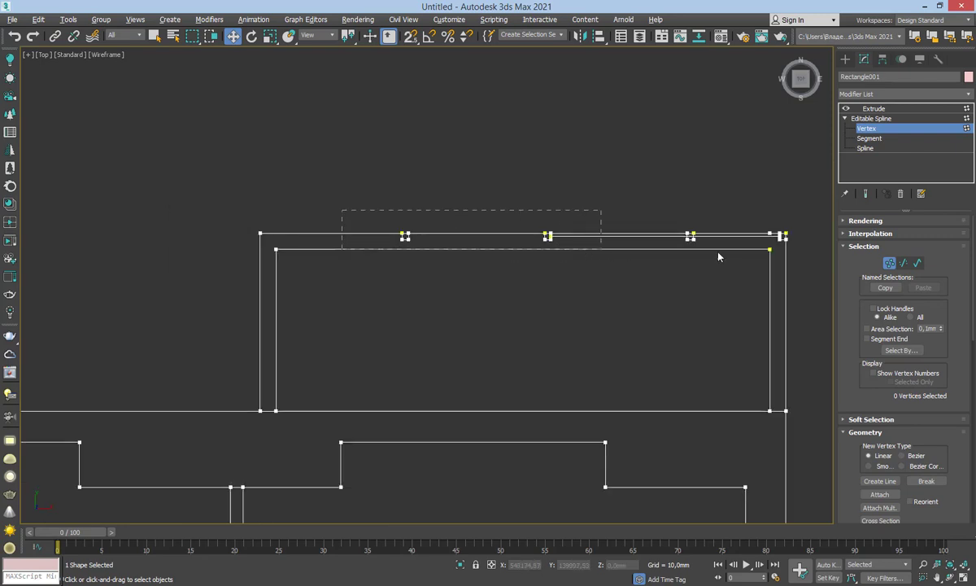
{"action": "left_click", "coordinate": [715, 252]}
Delete the two corner notch vertices to straighten the edge, then return to the Extrude result
{"action": "scroll", "coordinate": [795, 248], "scroll_direction": "up", "scroll_amount": 3}
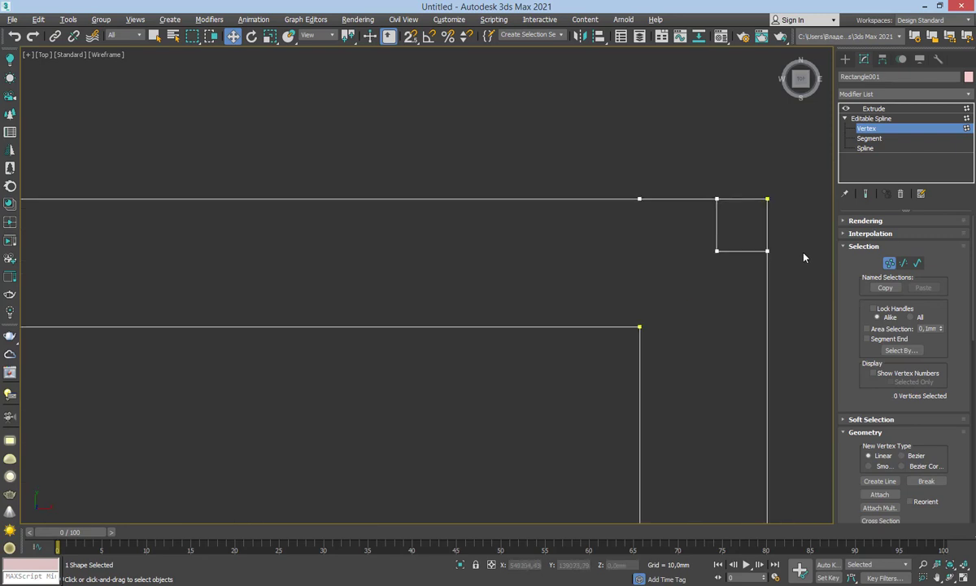
{"action": "left_click_drag", "start_coordinate": [626, 250], "coordinate": [628, 249]}
{"action": "key", "text": "Delete"}
{"action": "scroll", "coordinate": [606, 244], "scroll_direction": "up", "scroll_amount": 1}
{"action": "scroll", "coordinate": [599, 218], "scroll_direction": "down", "scroll_amount": 3}
{"action": "scroll", "coordinate": [610, 227], "scroll_direction": "down", "scroll_amount": 2}
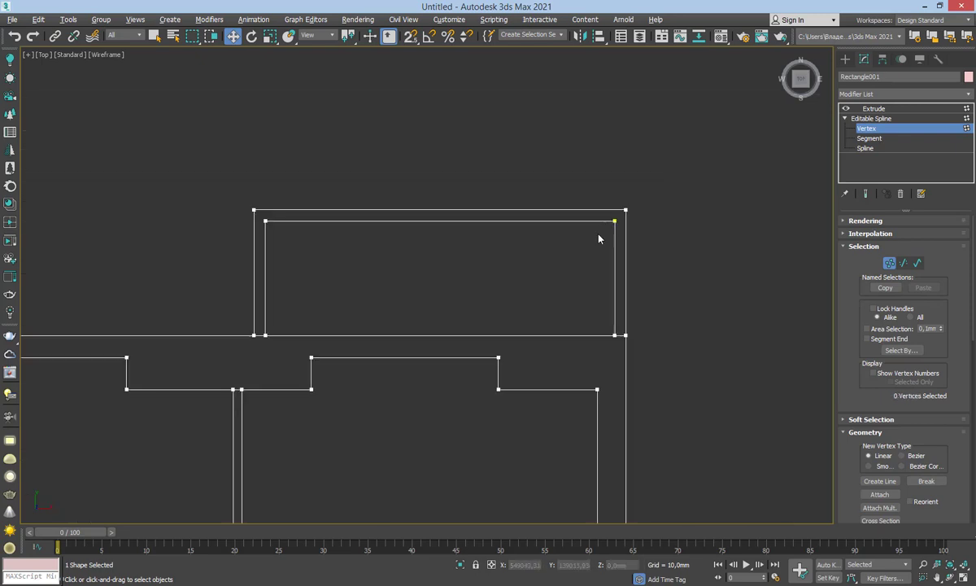
{"action": "mouse_move", "coordinate": [600, 240]}
{"action": "middle_mouse_down"}
{"action": "mouse_move", "coordinate": [643, 168]}
{"action": "mouse_move", "coordinate": [697, 118]}
{"action": "middle_mouse_up"}
{"action": "scroll", "coordinate": [656, 180], "scroll_direction": "down", "scroll_amount": 2}
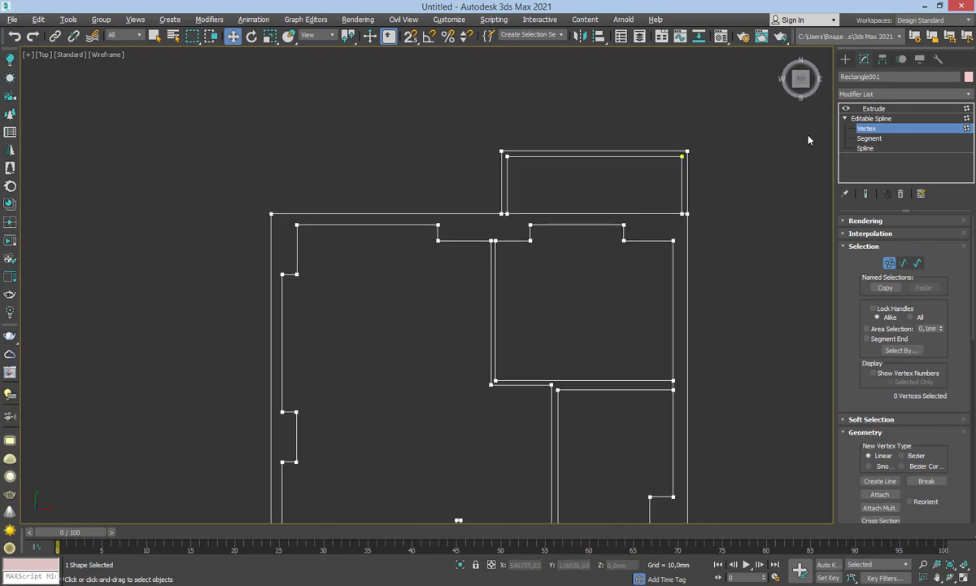
{"action": "left_click", "coordinate": [870, 108]}
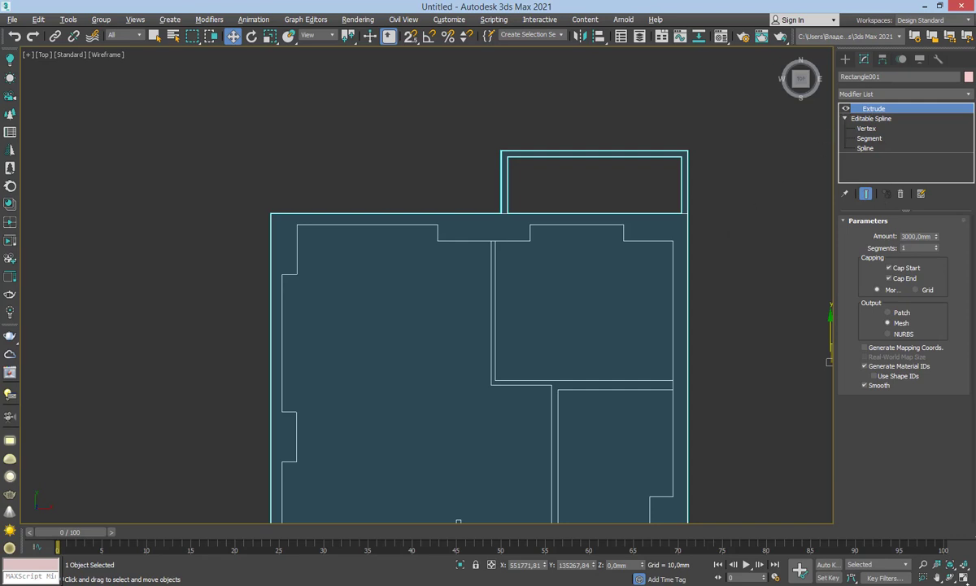
Restore the four-viewport layout, orbit the Perspective view around the walls, and maximize it with Alt+W
{"action": "left_click", "coordinate": [963, 576]}
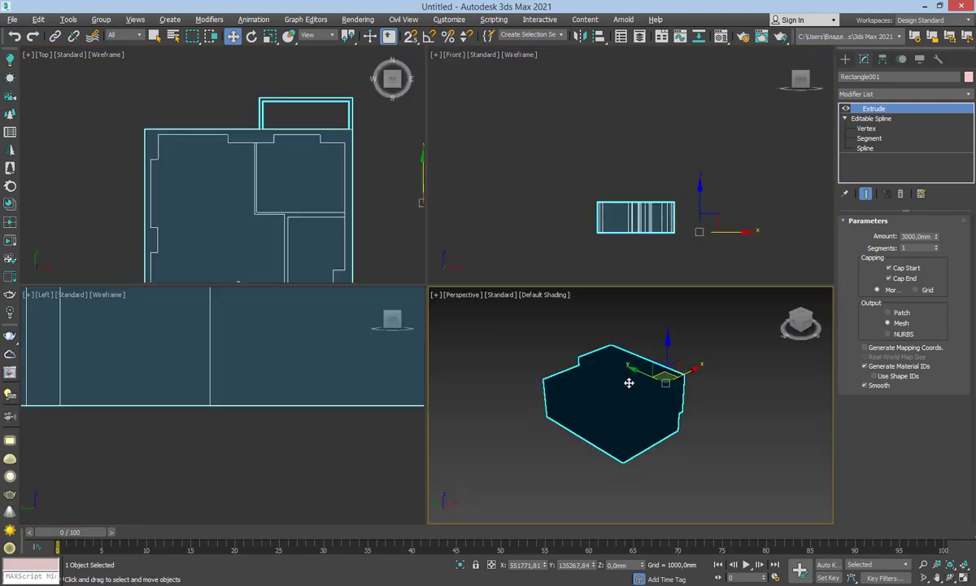
{"action": "scroll", "coordinate": [621, 396], "scroll_direction": "up", "scroll_amount": 3}
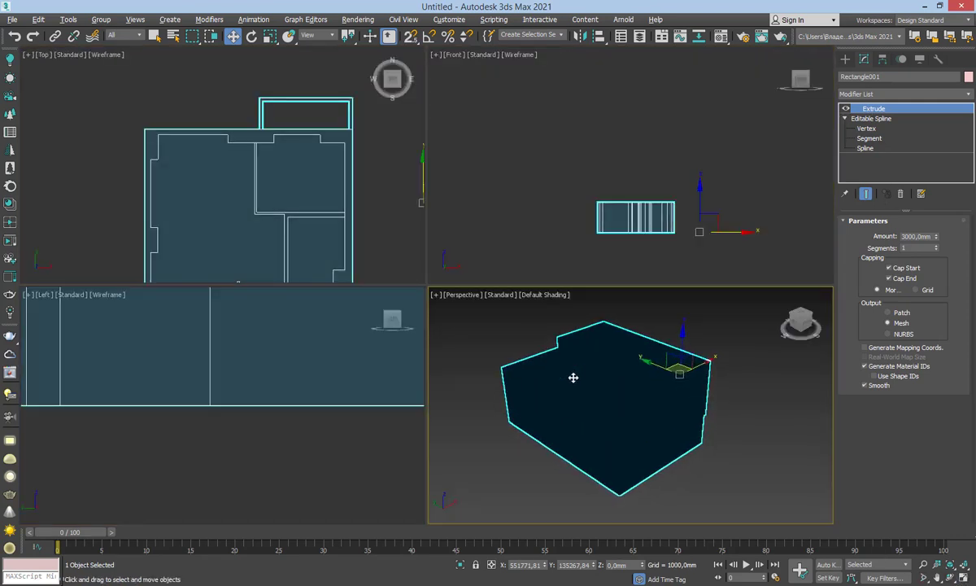
{"action": "mouse_move", "coordinate": [554, 393]}
{"action": "middle_mouse_down", "text": "alt"}
{"action": "mouse_move", "coordinate": [562, 405]}
{"action": "mouse_move", "coordinate": [460, 379]}
{"action": "middle_mouse_up", "text": "alt"}
{"action": "key", "text": "alt+w"}
Check in Render Setup that CoronaRenderer is the active renderer
{"action": "left_click", "coordinate": [358, 19]}
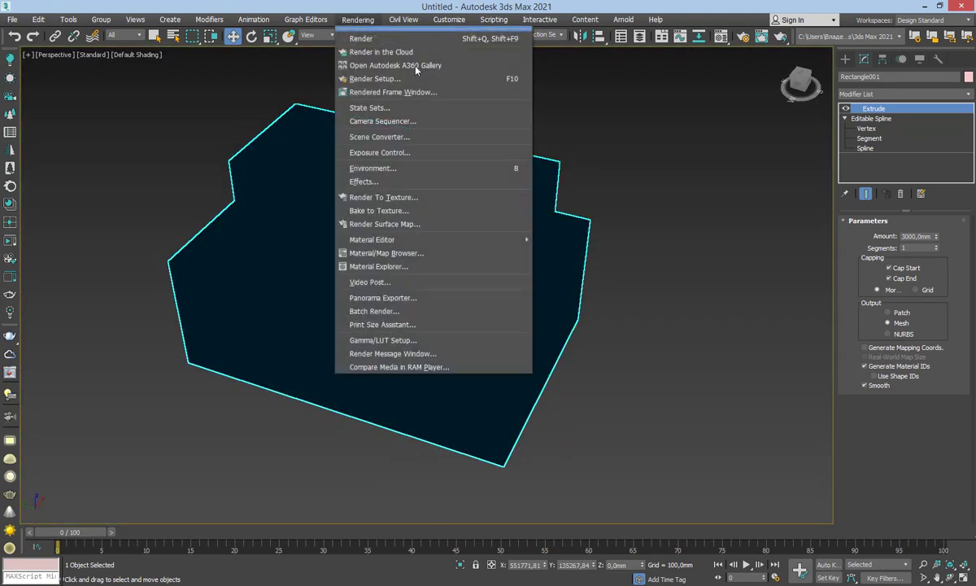
{"action": "left_click", "coordinate": [415, 77]}
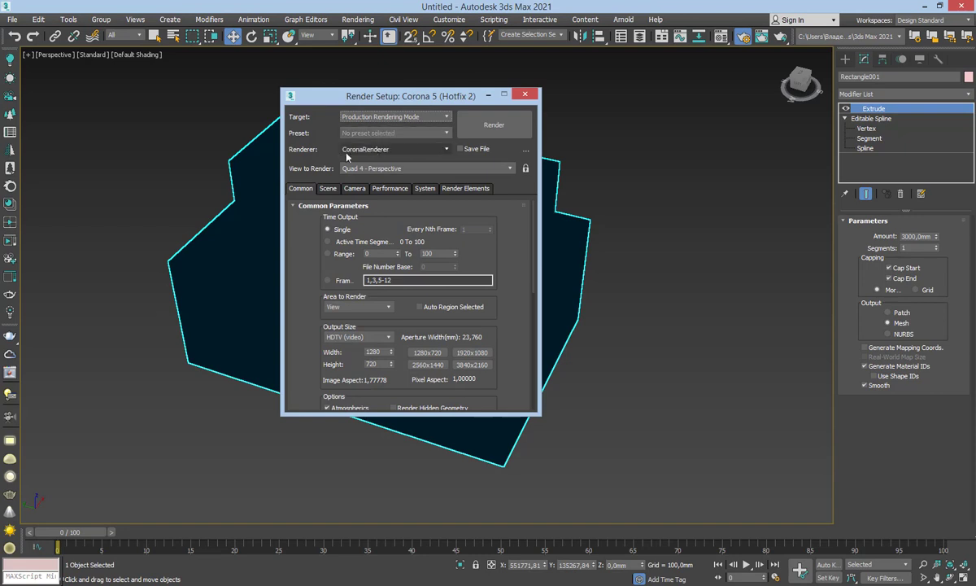
{"action": "left_click", "coordinate": [525, 96]}
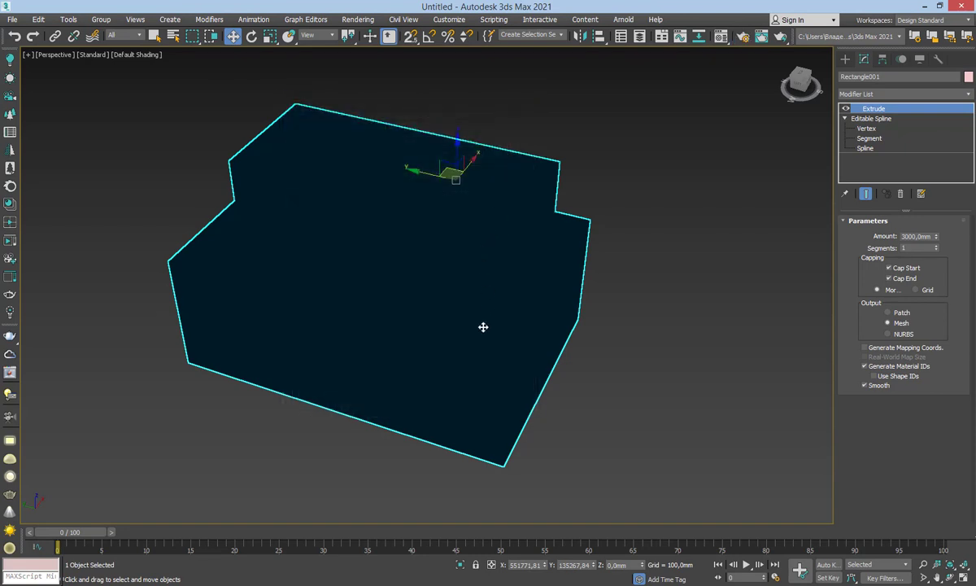
Reset the Material Editor slots to CoronaMtl materials with Corona Converter, selecting slot 03
{"action": "key", "text": "m"}
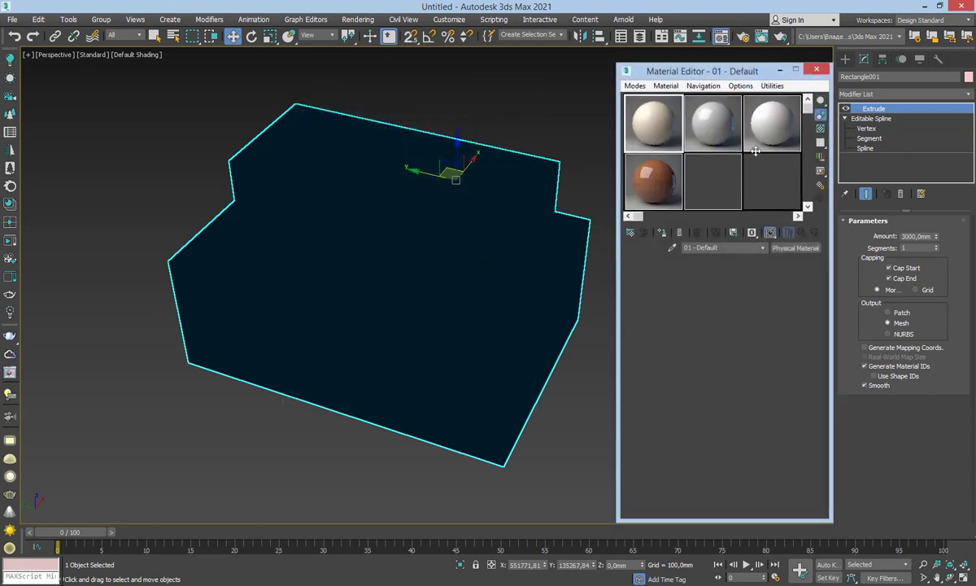
{"action": "left_click", "coordinate": [759, 145]}
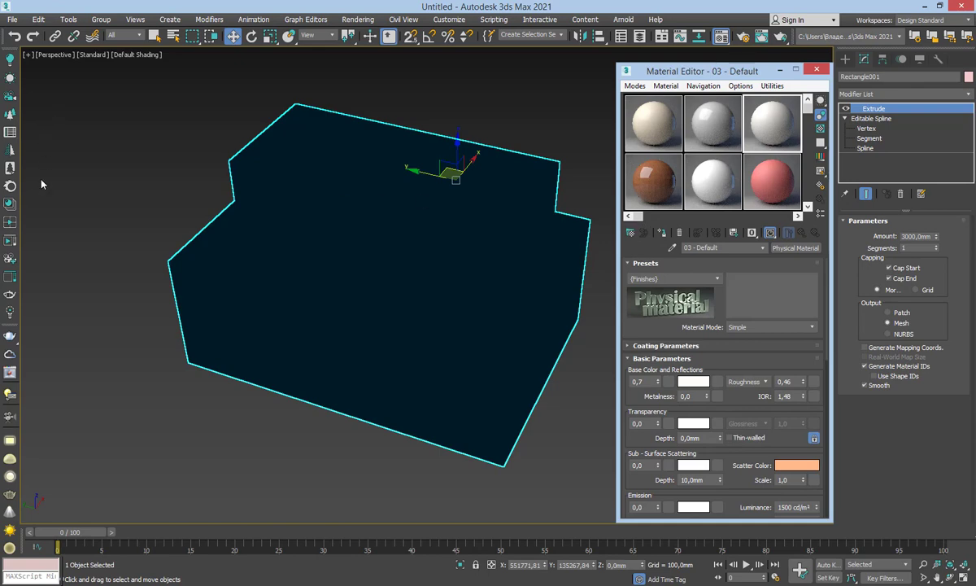
{"action": "left_click", "coordinate": [10, 188]}
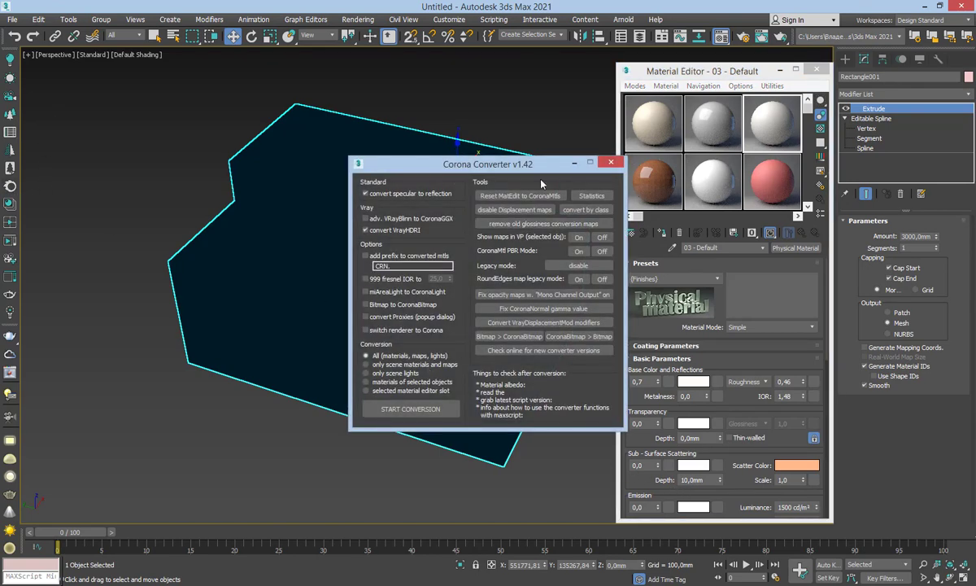
{"action": "left_click", "coordinate": [488, 195]}
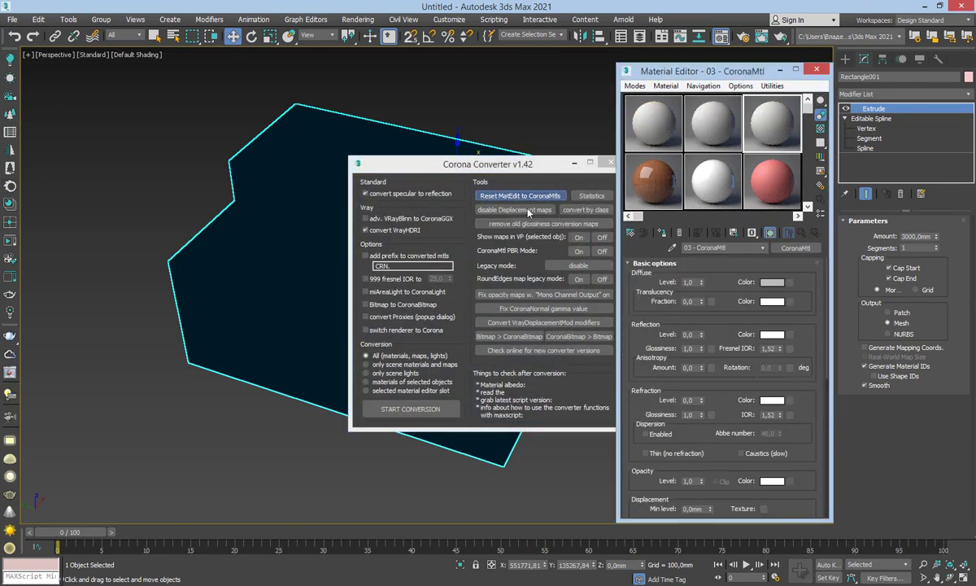
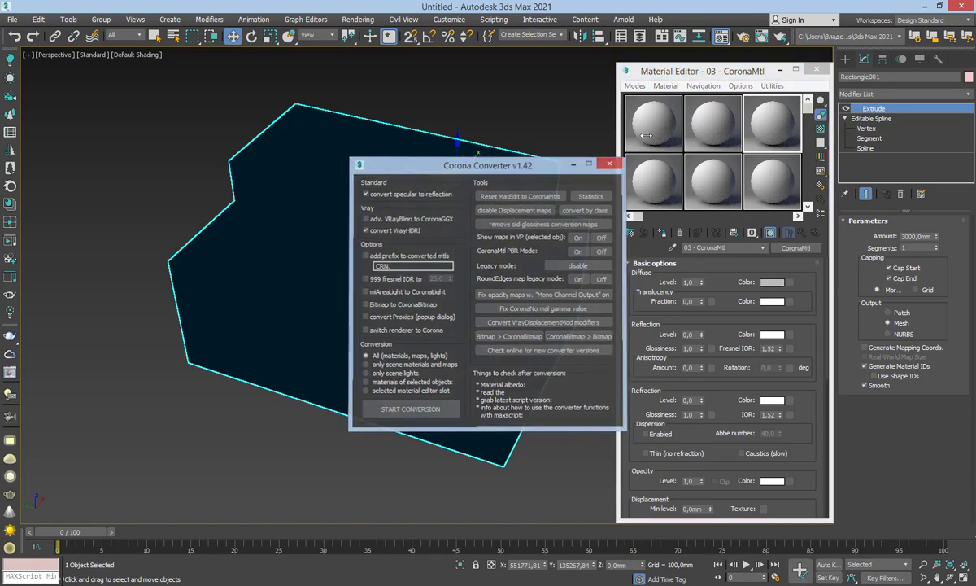
Apply CoronaMtl to the extruded floor plan, close the Material Editor, and switch Extrude off
{"action": "left_click_drag", "start_coordinate": [645, 135], "coordinate": [520, 285]}
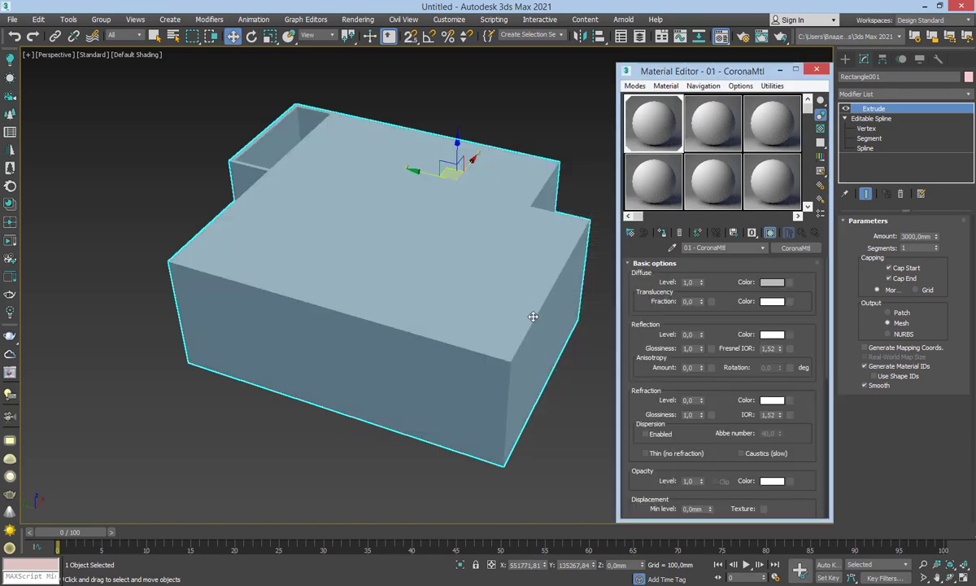
{"action": "mouse_move", "coordinate": [450, 279]}
{"action": "middle_mouse_down", "text": "alt"}
{"action": "mouse_move", "coordinate": [460, 169]}
{"action": "mouse_move", "coordinate": [388, 333]}
{"action": "mouse_move", "coordinate": [403, 298]}
{"action": "middle_mouse_up", "text": "alt"}
{"action": "left_click", "coordinate": [813, 70]}
{"action": "middle_click_drag", "start_coordinate": [497, 283], "coordinate": [529, 269], "text": "alt"}
{"action": "left_click", "coordinate": [847, 109]}
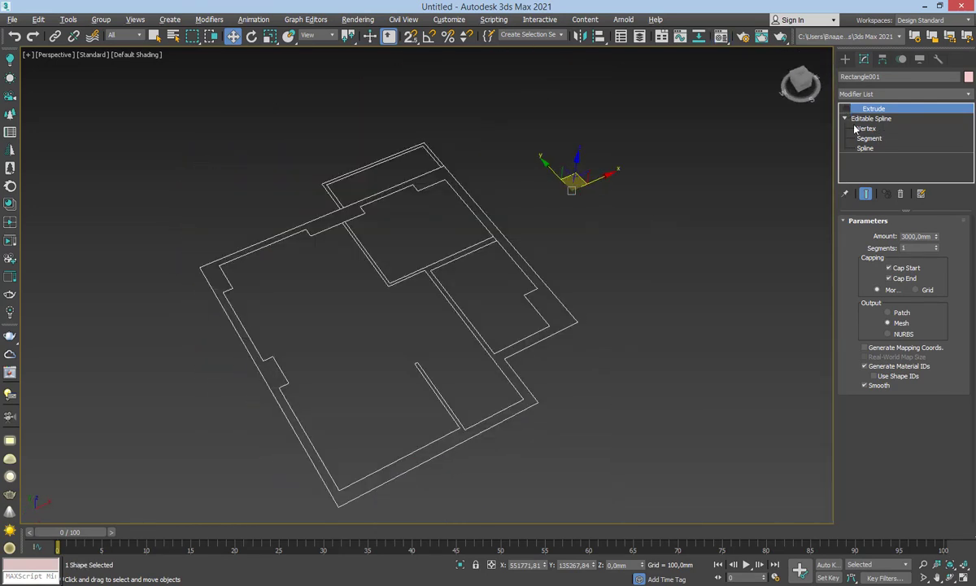
Re-enable Extrude and clear Cap Start and Cap End to leave open walls
{"action": "left_click", "coordinate": [847, 109]}
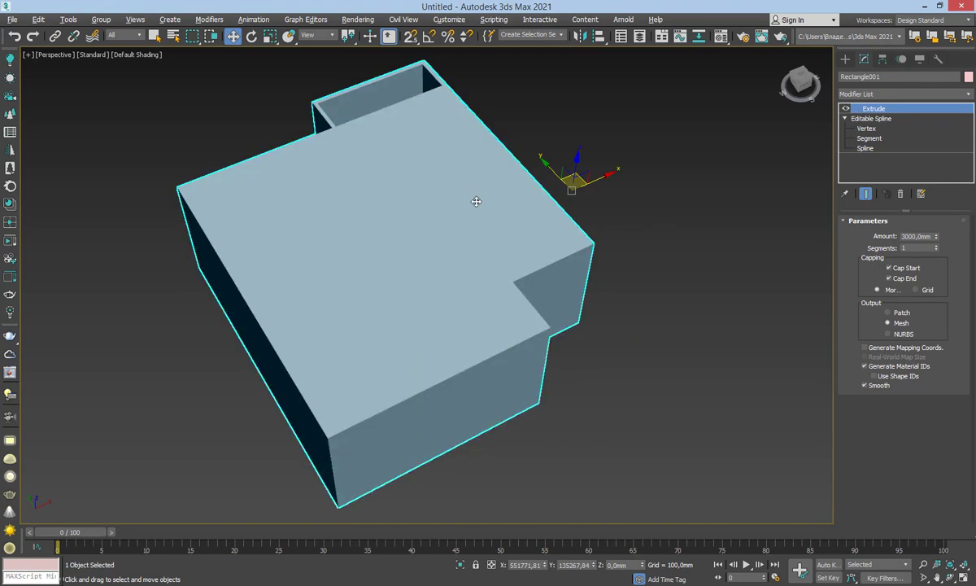
{"action": "mouse_move", "coordinate": [476, 201]}
{"action": "middle_mouse_down", "text": "alt"}
{"action": "mouse_move", "coordinate": [490, 171]}
{"action": "mouse_move", "coordinate": [476, 163]}
{"action": "middle_mouse_up", "text": "alt"}
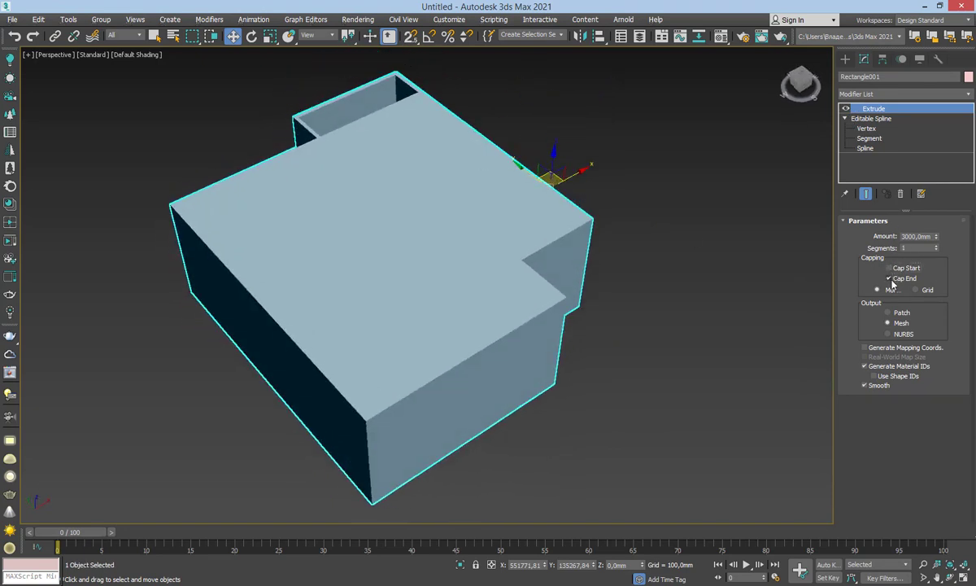
{"action": "left_click", "coordinate": [889, 278]}
{"action": "mouse_move", "coordinate": [488, 269]}
{"action": "middle_mouse_down", "text": "alt"}
{"action": "mouse_move", "coordinate": [456, 277]}
{"action": "mouse_move", "coordinate": [347, 351]}
{"action": "mouse_move", "coordinate": [429, 342]}
{"action": "mouse_move", "coordinate": [438, 331]}
{"action": "middle_mouse_up", "text": "alt"}
Reselect the walls object and zoom and orbit to inspect the uncapped 3000 mm walls
{"action": "left_click", "coordinate": [582, 290]}
{"action": "scroll", "coordinate": [542, 219], "scroll_direction": "up", "scroll_amount": 4}
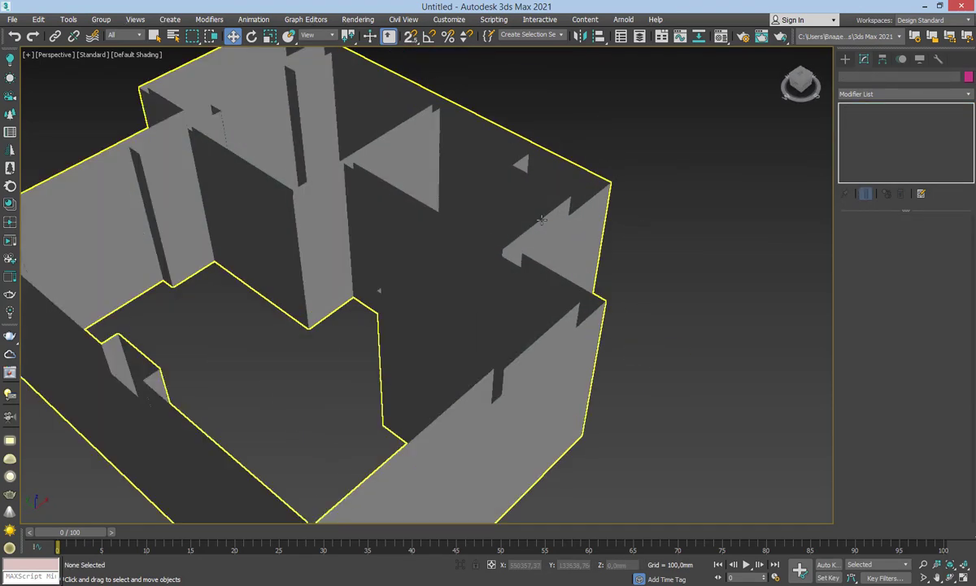
{"action": "scroll", "coordinate": [541, 220], "scroll_direction": "up", "scroll_amount": 4}
{"action": "left_click", "coordinate": [640, 246]}
{"action": "scroll", "coordinate": [640, 246], "scroll_direction": "down", "scroll_amount": 2}
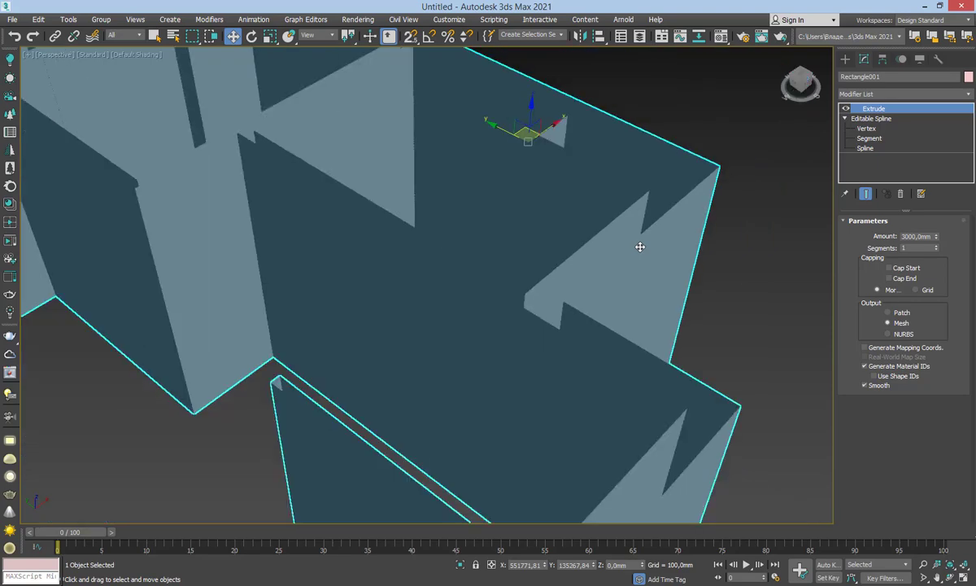
{"action": "scroll", "coordinate": [640, 245], "scroll_direction": "down", "scroll_amount": 3}
{"action": "mouse_move", "coordinate": [592, 254]}
{"action": "middle_mouse_down", "text": "alt"}
{"action": "mouse_move", "coordinate": [588, 218]}
{"action": "mouse_move", "coordinate": [572, 235]}
{"action": "mouse_move", "coordinate": [529, 242]}
{"action": "mouse_move", "coordinate": [597, 252]}
{"action": "mouse_move", "coordinate": [608, 236]}
{"action": "middle_mouse_up", "text": "alt"}
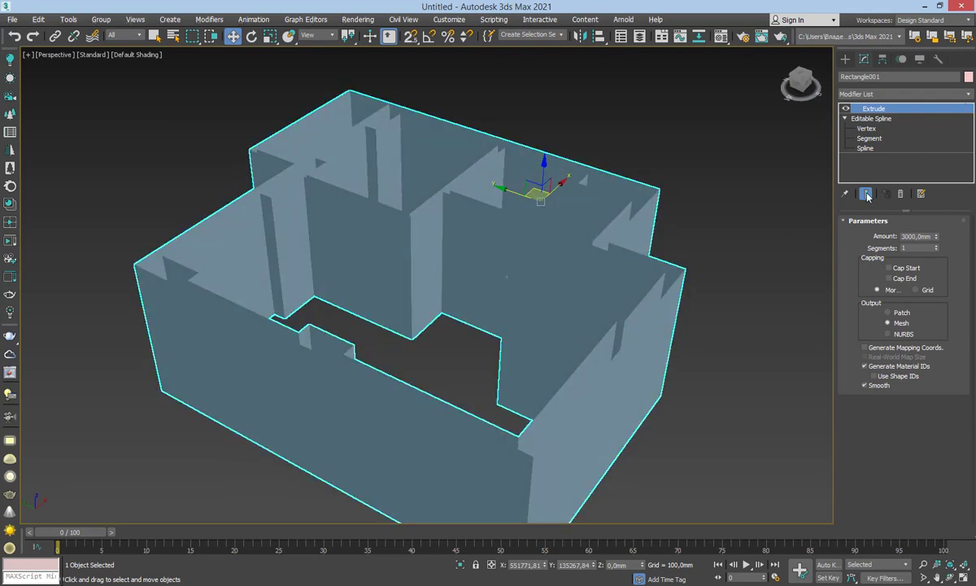
Maximize the Top view of the floor plan and open the Editable Spline's settings
{"action": "left_click", "coordinate": [964, 578]}
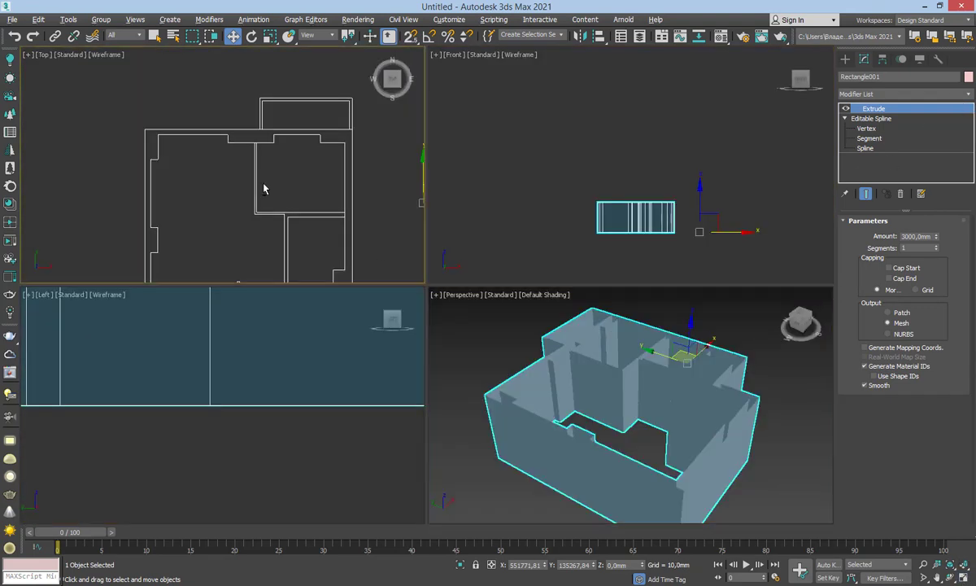
{"action": "key", "text": "alt+w"}
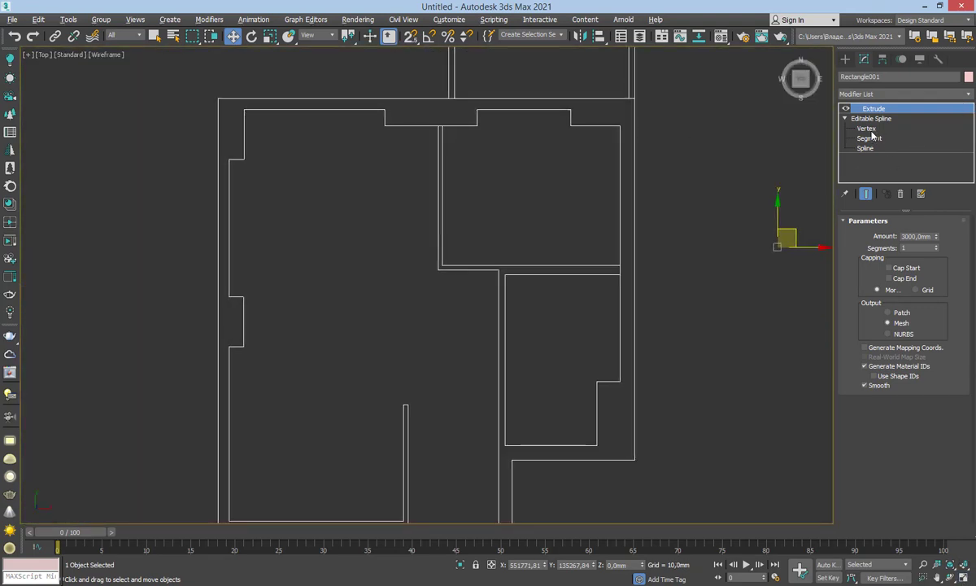
{"action": "left_click", "coordinate": [867, 129]}
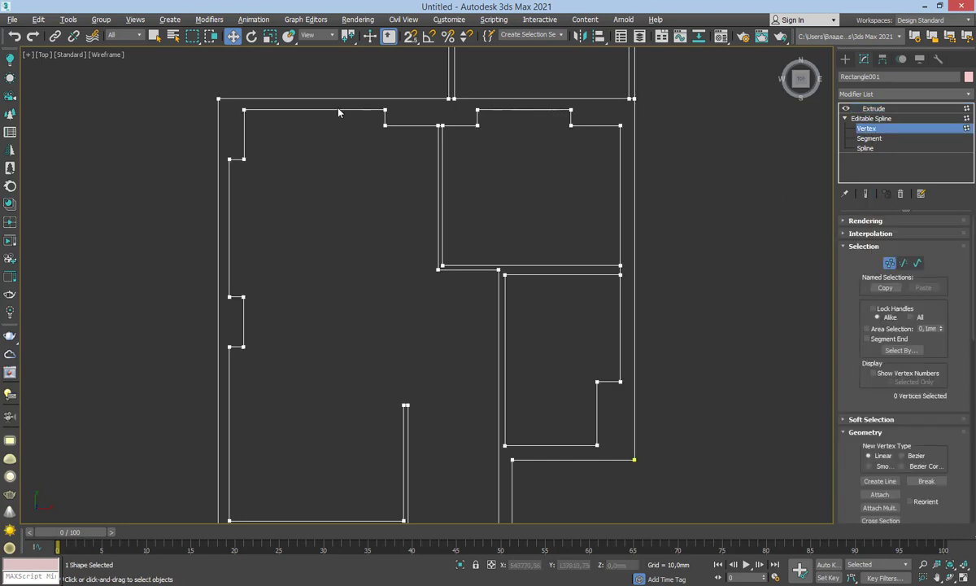
{"action": "left_click", "coordinate": [864, 221]}
Re-enable Cap Start and Cap End on Extrude, then enter the spline's Spline sub-object level
{"action": "left_click", "coordinate": [866, 109]}
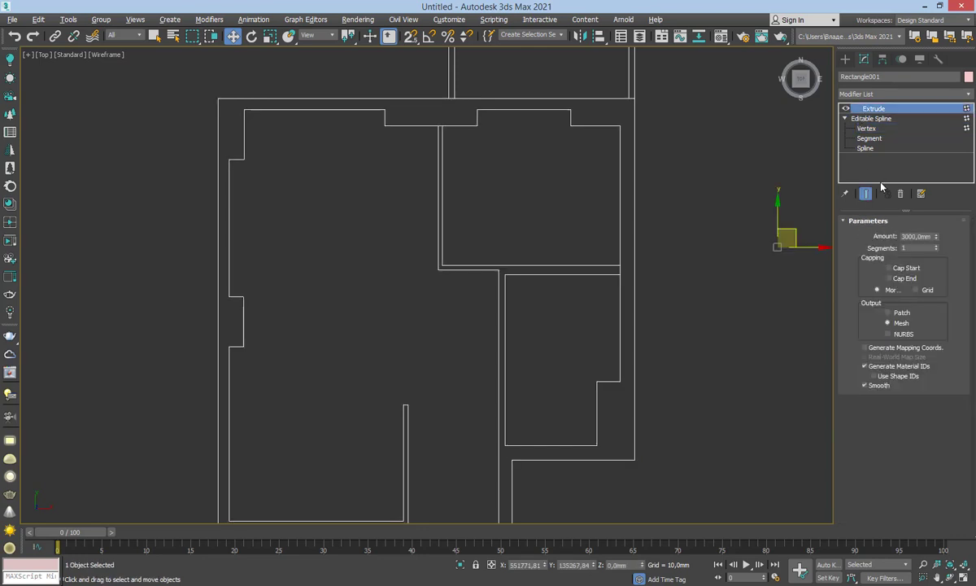
{"action": "left_click", "coordinate": [893, 275]}
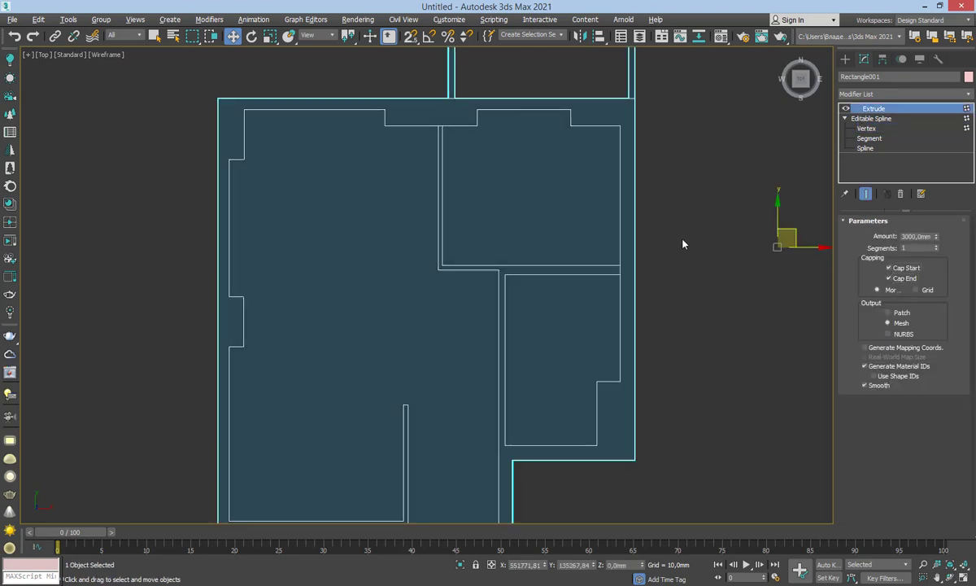
{"action": "left_click", "coordinate": [462, 261]}
{"action": "left_click", "coordinate": [460, 270]}
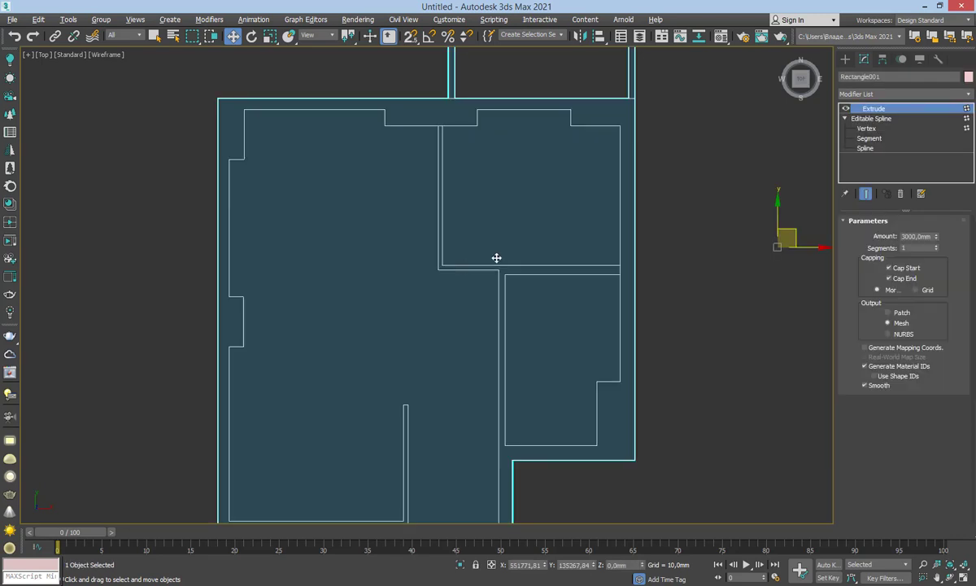
{"action": "left_click", "coordinate": [865, 148]}
At Segment level, select the vertical wall segment near its corner with the horizontal wall
{"action": "scroll", "coordinate": [617, 251], "scroll_direction": "up", "scroll_amount": 8}
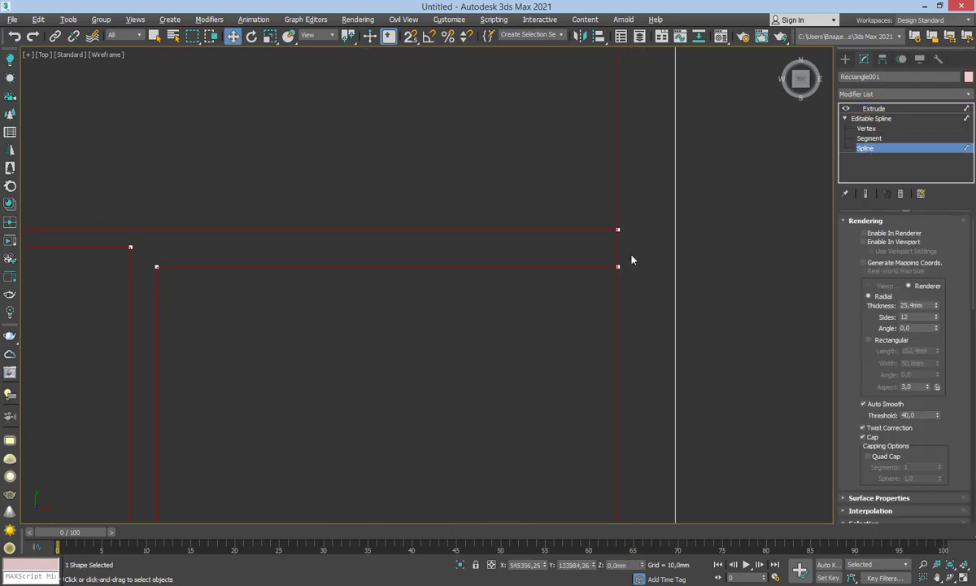
{"action": "scroll", "coordinate": [632, 259], "scroll_direction": "up", "scroll_amount": 3}
{"action": "left_click", "coordinate": [870, 138]}
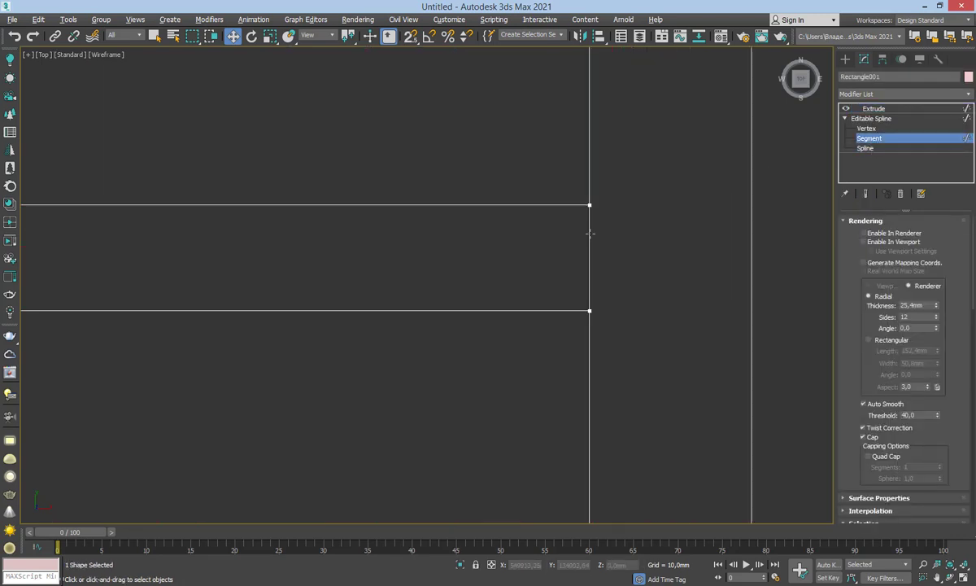
{"action": "left_click", "coordinate": [591, 239]}
{"action": "middle_click_drag", "start_coordinate": [605, 252], "coordinate": [594, 232]}
{"action": "left_click", "coordinate": [608, 259]}
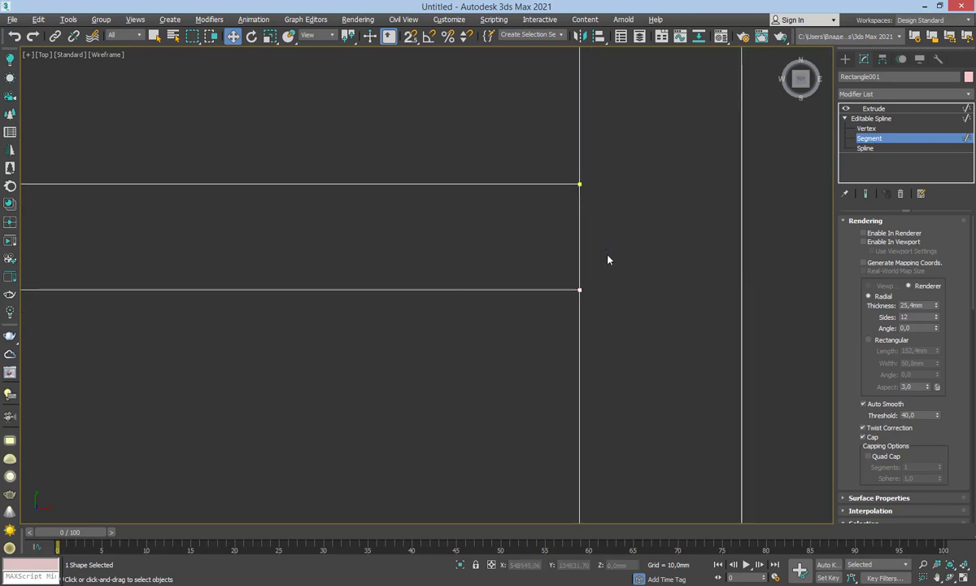
{"action": "left_click", "coordinate": [579, 230]}
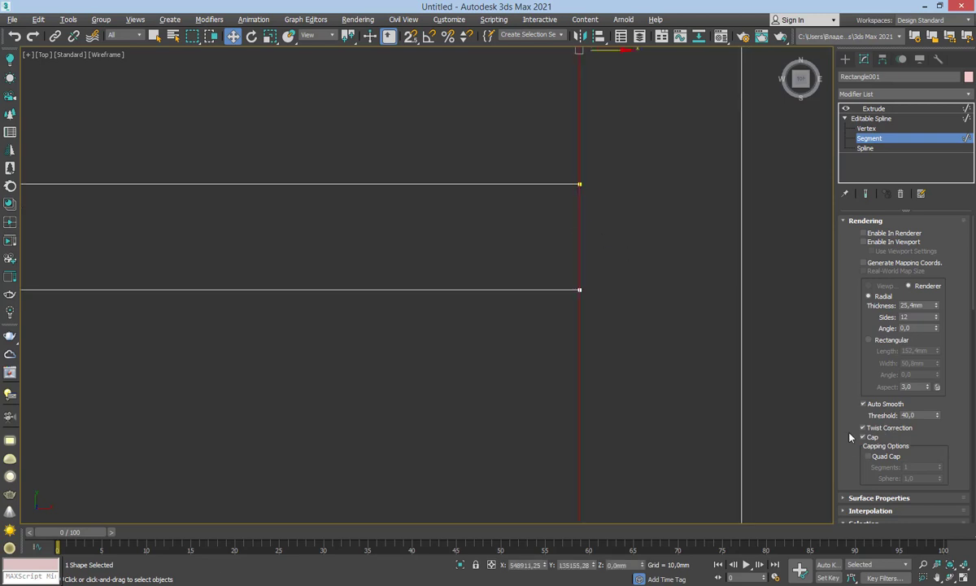
{"action": "left_click_drag", "start_coordinate": [850, 429], "coordinate": [828, 139]}
{"action": "left_click_drag", "start_coordinate": [842, 193], "coordinate": [838, 90]}
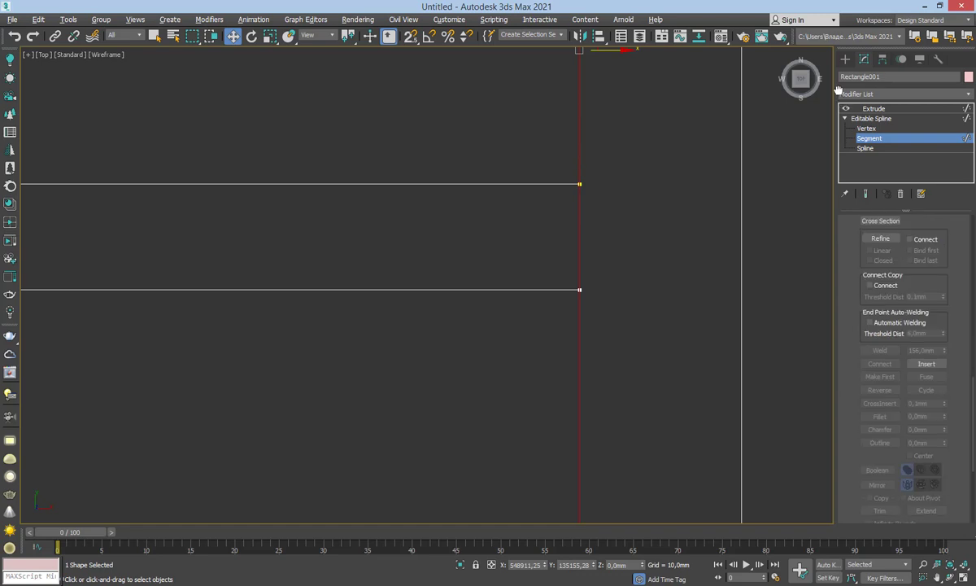
At Vertex level, use Refine to add a vertex on the vertical wall line near the corner
{"action": "left_click", "coordinate": [862, 129]}
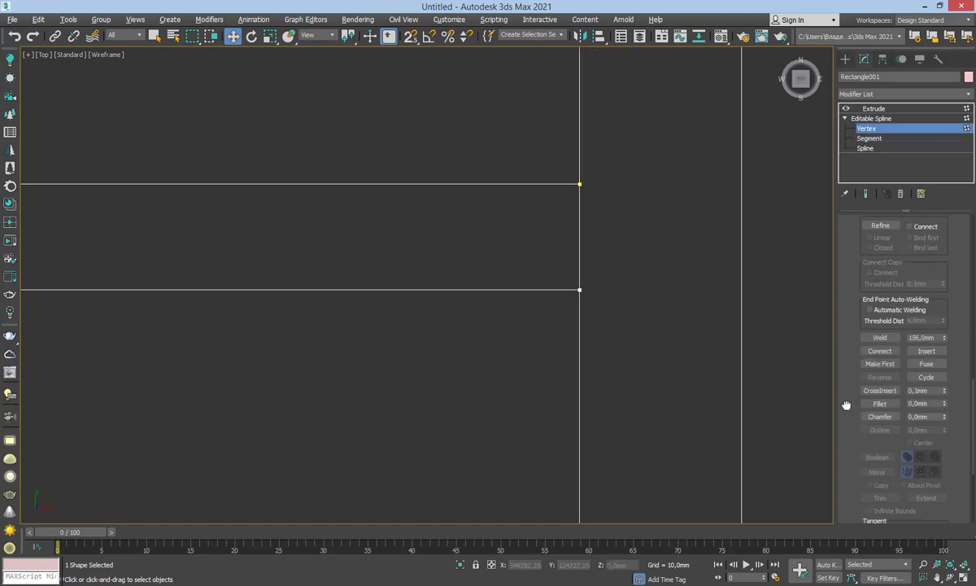
{"action": "mouse_move", "coordinate": [845, 405]}
{"action": "left_mouse_down"}
{"action": "mouse_move", "coordinate": [834, 213]}
{"action": "mouse_move", "coordinate": [863, 380]}
{"action": "left_mouse_up"}
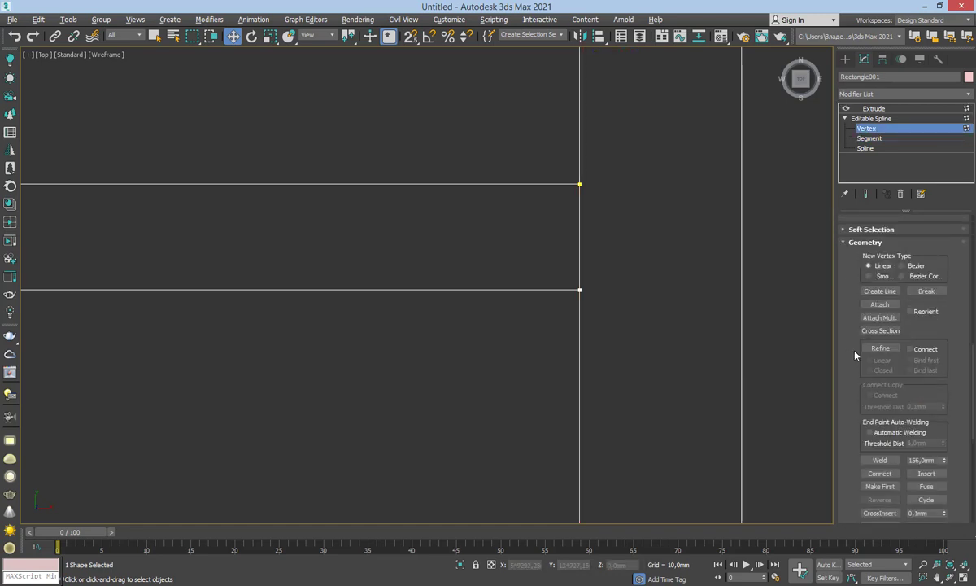
{"action": "left_click", "coordinate": [880, 349]}
{"action": "scroll", "coordinate": [538, 151], "scroll_direction": "up", "scroll_amount": 1}
{"action": "scroll", "coordinate": [570, 179], "scroll_direction": "up", "scroll_amount": 4}
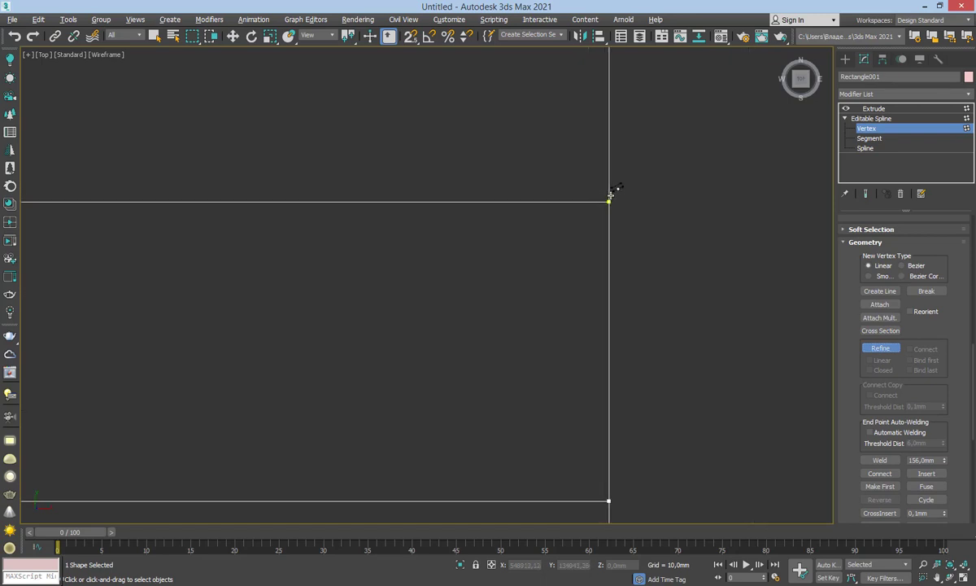
{"action": "middle_click_drag", "start_coordinate": [628, 77], "coordinate": [624, 206]}
{"action": "scroll", "coordinate": [610, 318], "scroll_direction": "up", "scroll_amount": 2}
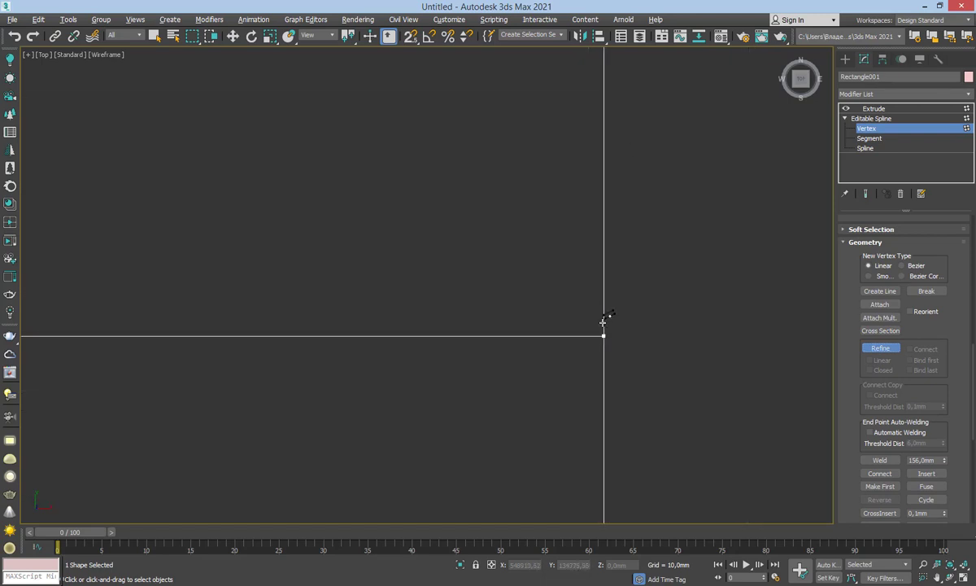
{"action": "left_click", "coordinate": [603, 325]}
{"action": "right_click", "coordinate": [650, 322]}
Clear the segment selection, centre the corner, and return to Vertex level
{"action": "left_click", "coordinate": [868, 138]}
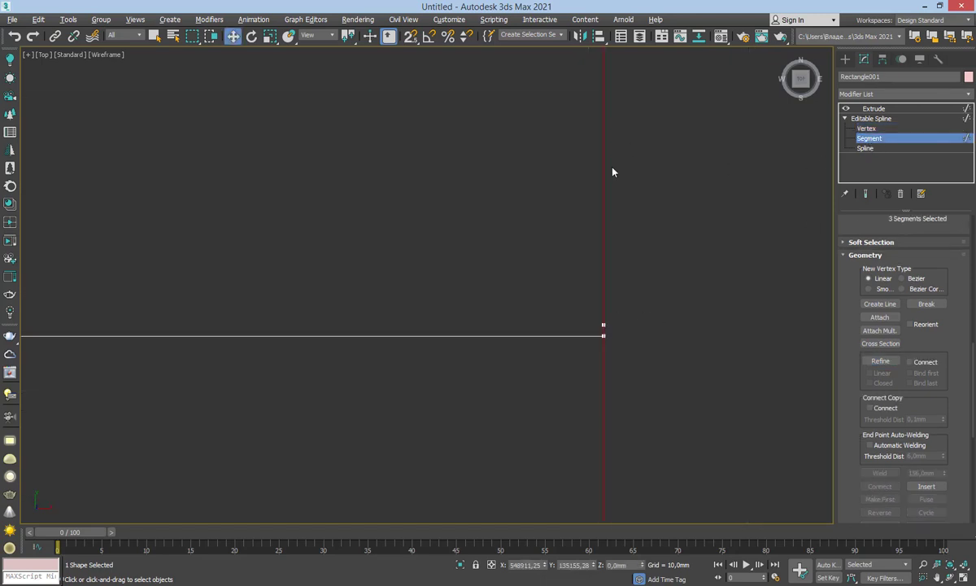
{"action": "middle_click_drag", "start_coordinate": [604, 182], "coordinate": [645, 266]}
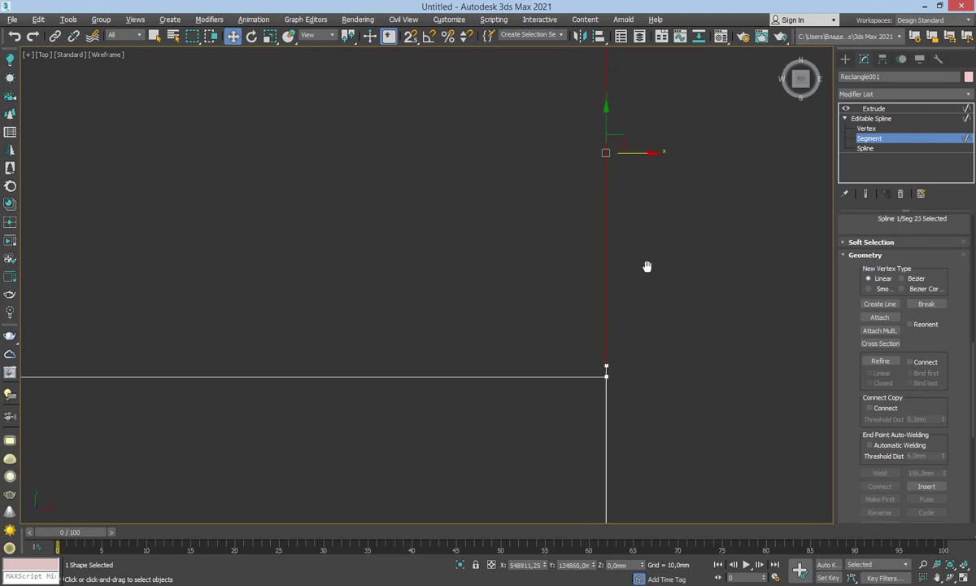
{"action": "left_click", "coordinate": [634, 277]}
{"action": "middle_click_drag", "start_coordinate": [658, 170], "coordinate": [567, 205]}
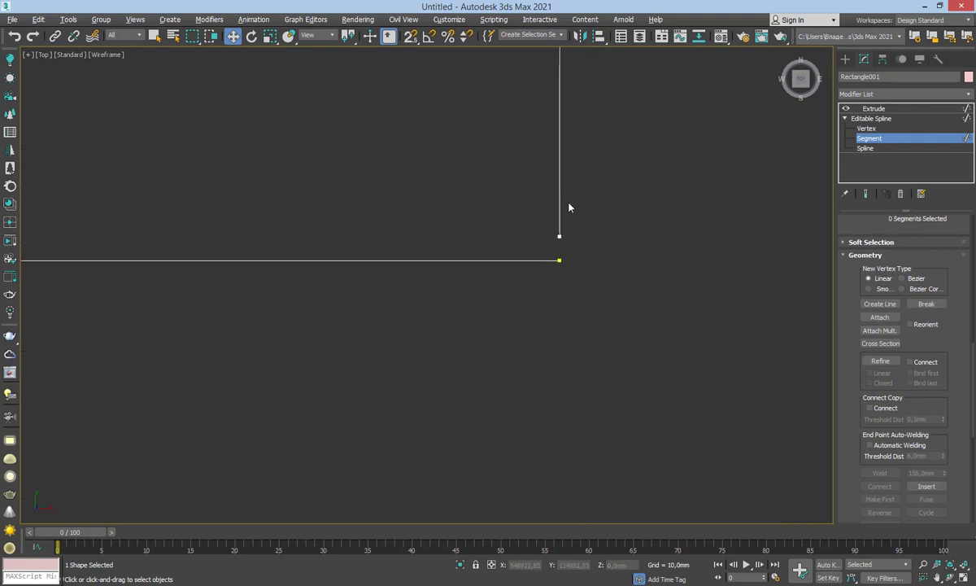
{"action": "left_click", "coordinate": [869, 139]}
{"action": "left_click", "coordinate": [866, 128]}
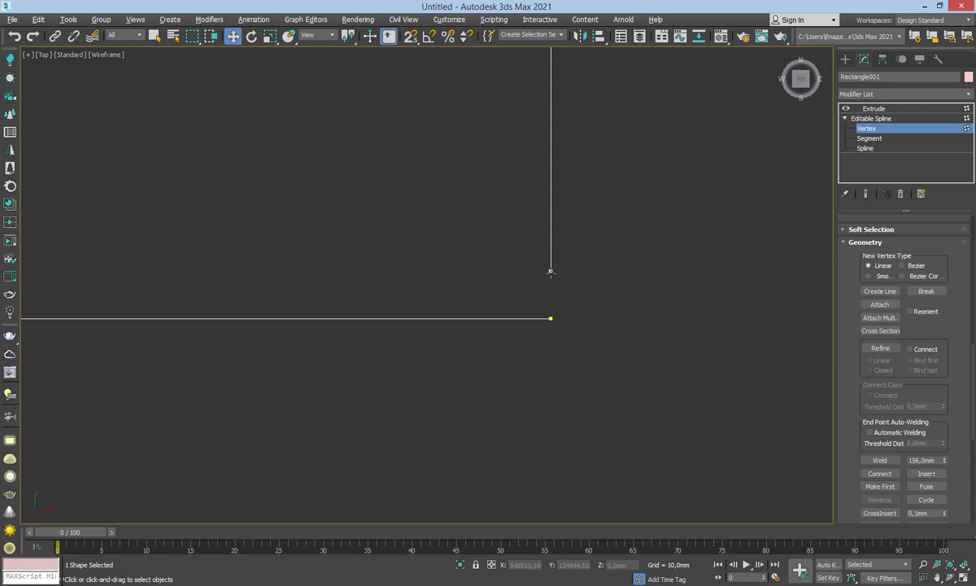
Box-select the stacked vertices at the first corner and weld them
{"action": "left_click", "coordinate": [550, 273]}
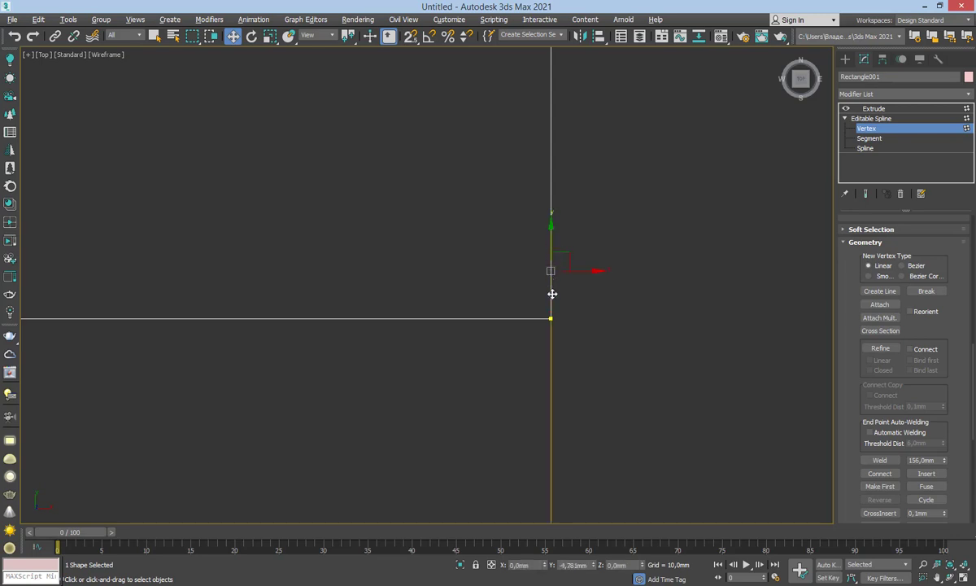
{"action": "left_click_drag", "start_coordinate": [517, 277], "coordinate": [607, 390]}
{"action": "middle_click_drag", "start_coordinate": [608, 390], "coordinate": [618, 215]}
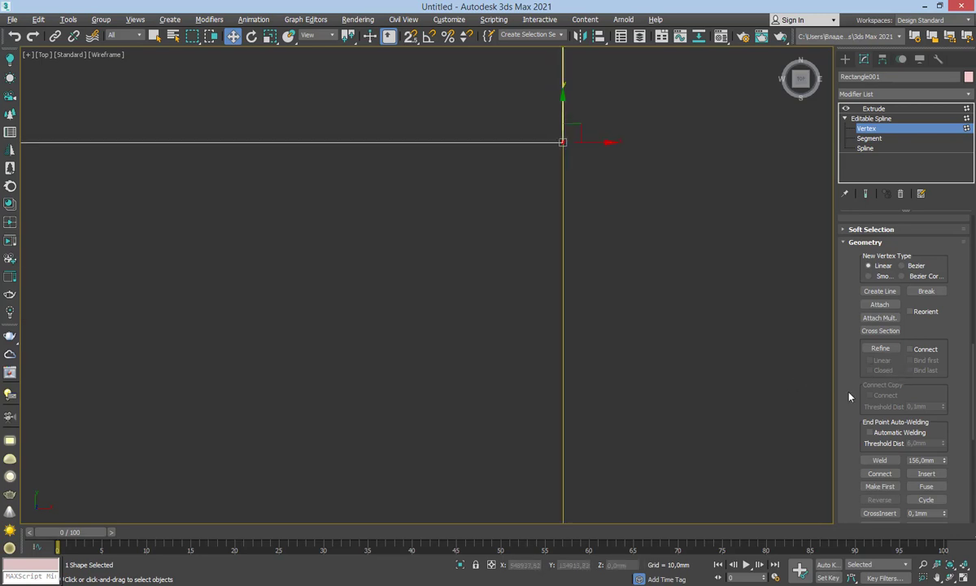
{"action": "scroll", "coordinate": [853, 399], "scroll_direction": "down", "scroll_amount": 2}
{"action": "scroll", "coordinate": [863, 405], "scroll_direction": "down", "scroll_amount": 5}
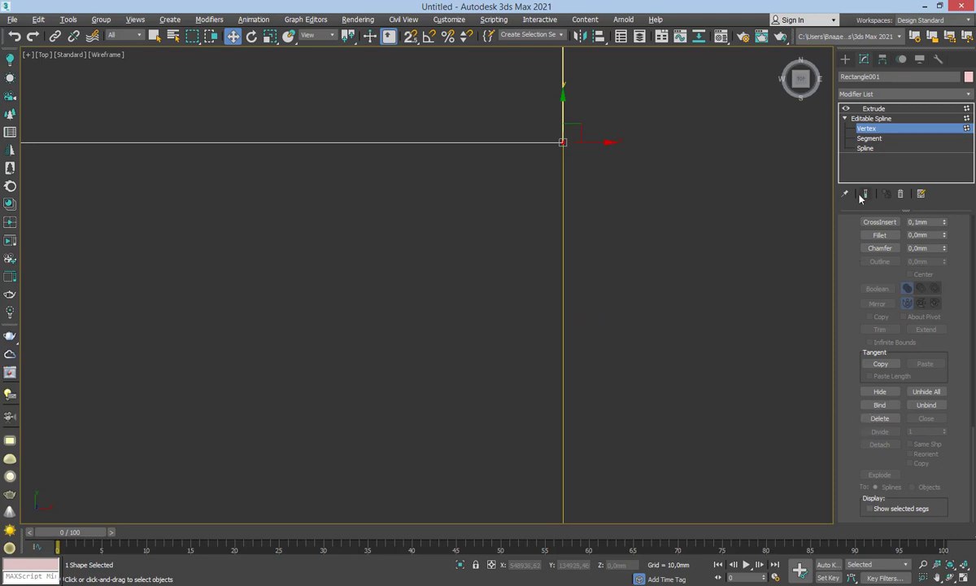
{"action": "scroll", "coordinate": [851, 386], "scroll_direction": "up", "scroll_amount": 4}
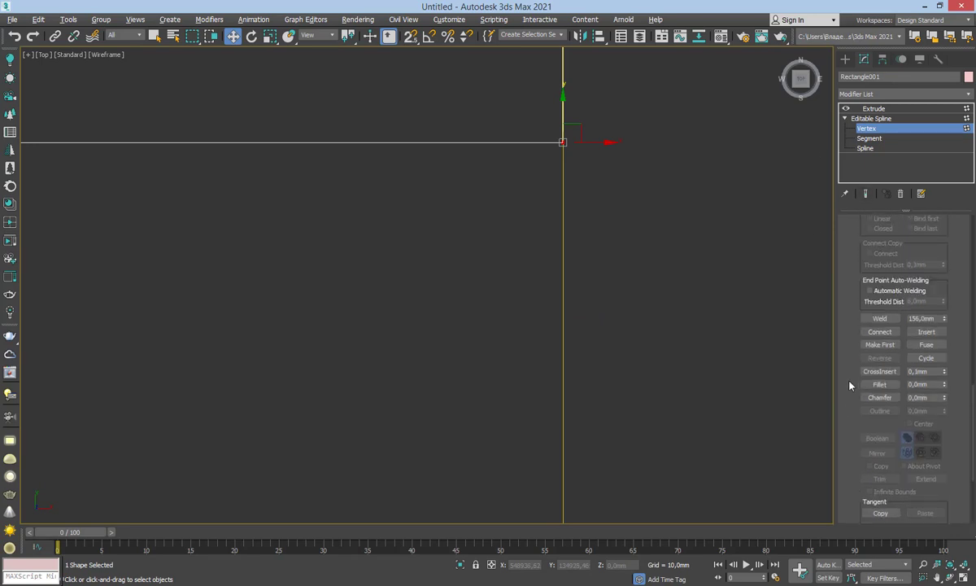
{"action": "left_click", "coordinate": [879, 318]}
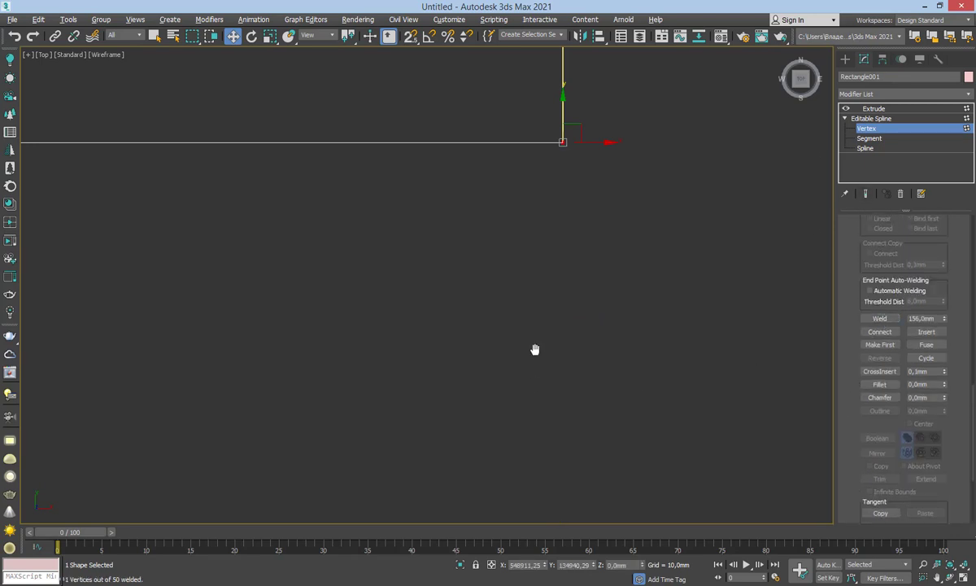
Weld the loose end vertex to the vertices at the next corner
{"action": "mouse_move", "coordinate": [534, 348]}
{"action": "middle_mouse_down"}
{"action": "mouse_move", "coordinate": [586, 250]}
{"action": "mouse_move", "coordinate": [574, 291]}
{"action": "middle_mouse_up"}
{"action": "scroll", "coordinate": [571, 383], "scroll_direction": "up", "scroll_amount": 3}
{"action": "scroll", "coordinate": [579, 386], "scroll_direction": "up", "scroll_amount": 3}
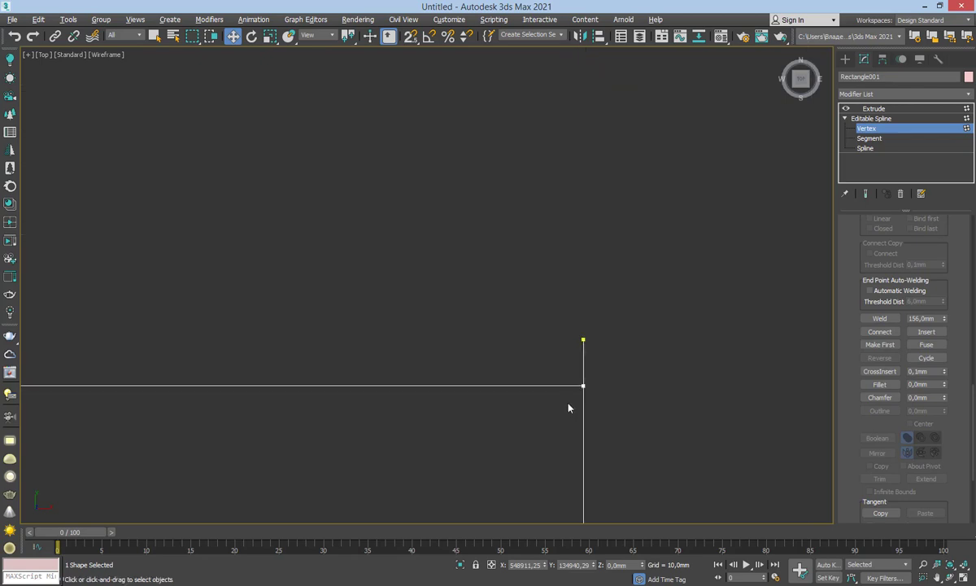
{"action": "scroll", "coordinate": [569, 399], "scroll_direction": "up", "scroll_amount": 3}
{"action": "left_click", "coordinate": [610, 221]}
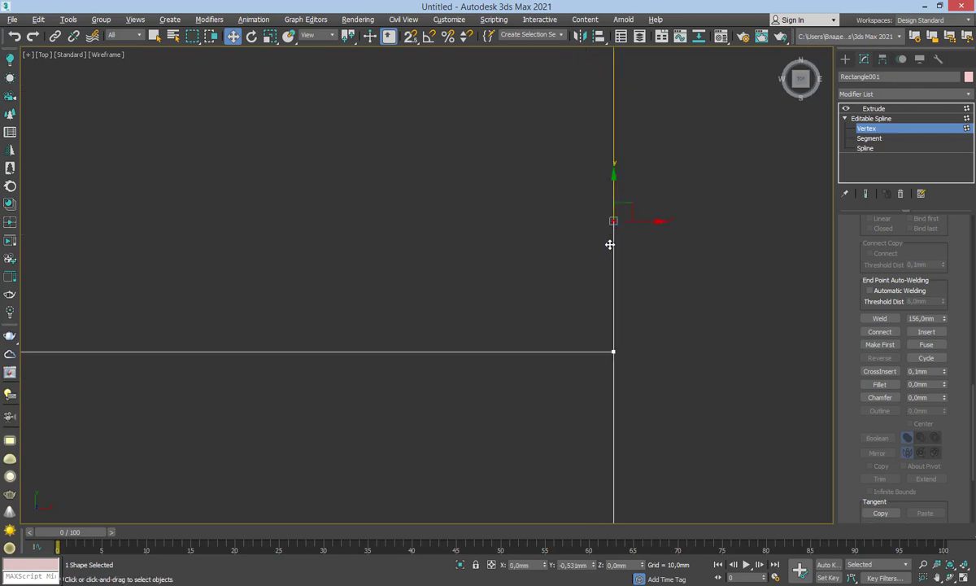
{"action": "left_click_drag", "start_coordinate": [555, 299], "coordinate": [680, 410]}
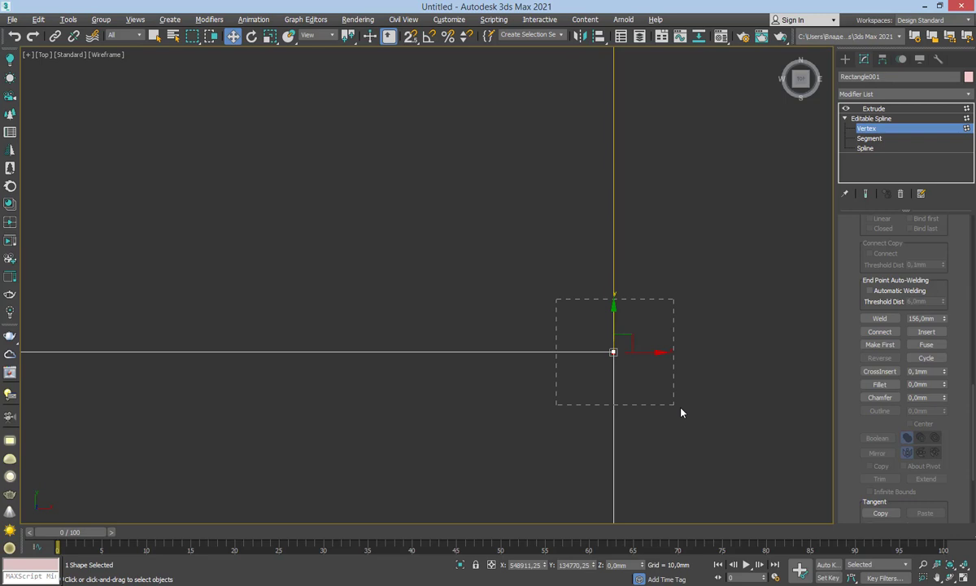
{"action": "left_click", "coordinate": [879, 318]}
Frame the doorway and lower its top segment about 10 mm at Segment level
{"action": "middle_click_drag", "start_coordinate": [540, 350], "coordinate": [582, 261]}
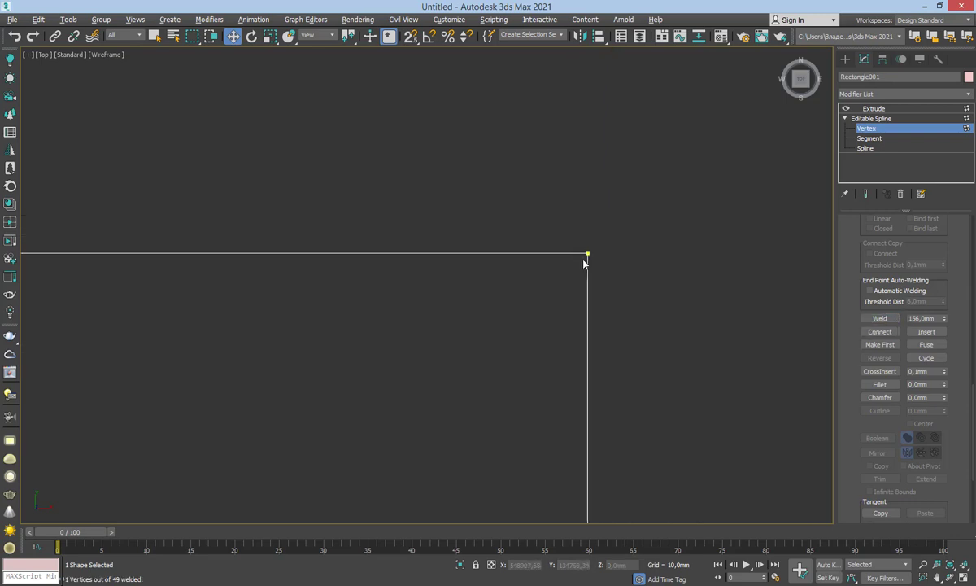
{"action": "scroll", "coordinate": [569, 293], "scroll_direction": "down", "scroll_amount": 3}
{"action": "mouse_move", "coordinate": [382, 307]}
{"action": "middle_mouse_down"}
{"action": "mouse_move", "coordinate": [501, 398]}
{"action": "mouse_move", "coordinate": [453, 206]}
{"action": "middle_mouse_up"}
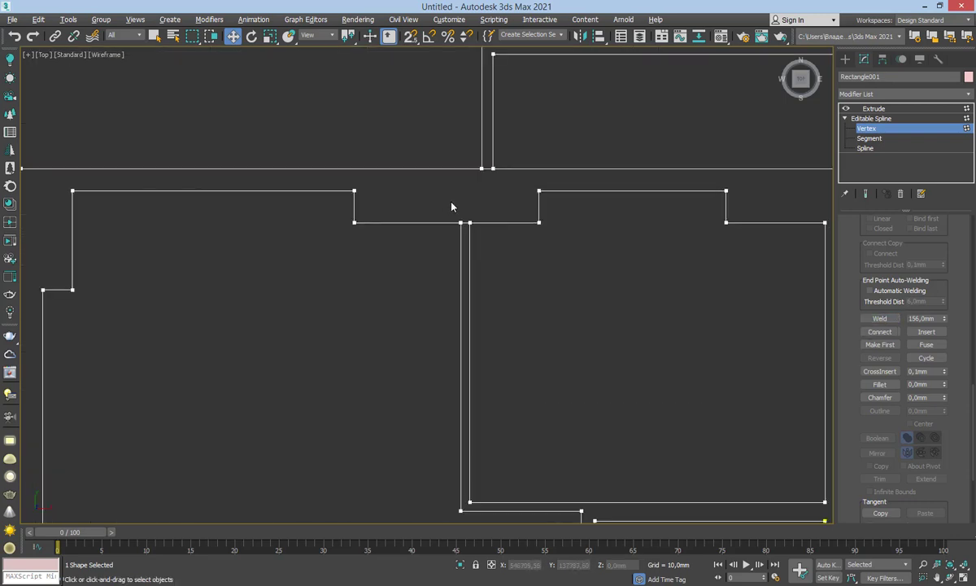
{"action": "scroll", "coordinate": [536, 324], "scroll_direction": "up", "scroll_amount": 5}
{"action": "middle_click_drag", "start_coordinate": [536, 325], "coordinate": [533, 205]}
{"action": "left_click", "coordinate": [869, 139]}
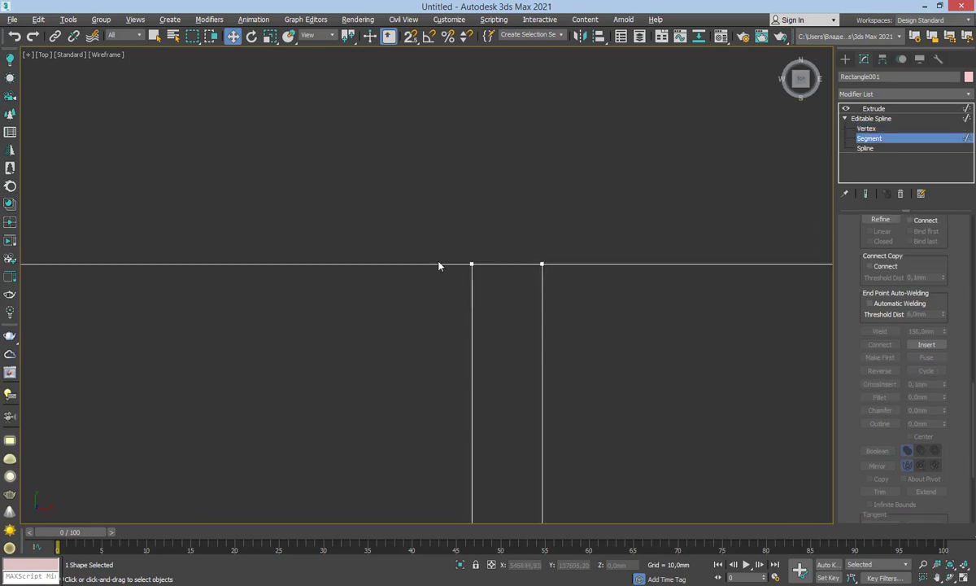
{"action": "left_click", "coordinate": [505, 263]}
{"action": "scroll", "coordinate": [505, 259], "scroll_direction": "up", "scroll_amount": 3}
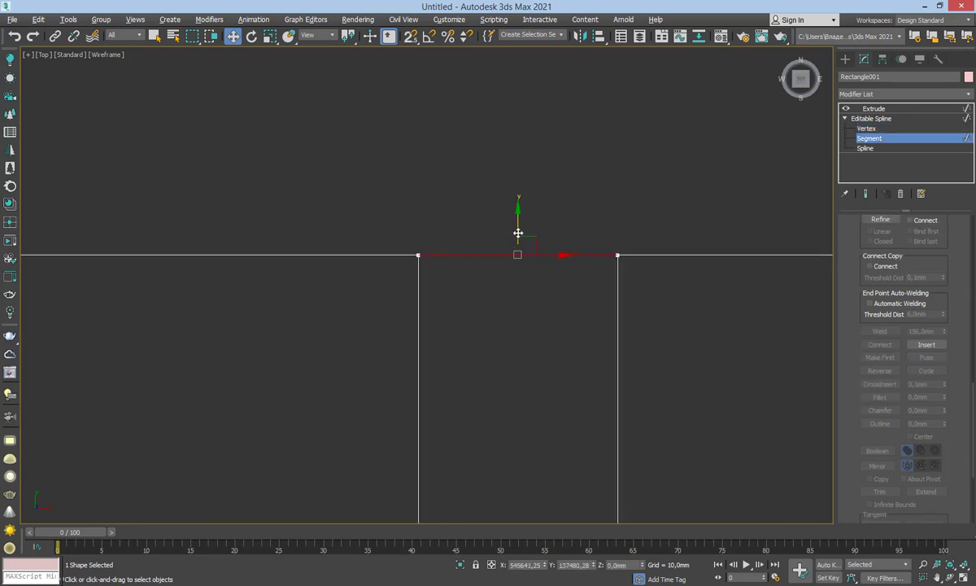
{"action": "mouse_move", "coordinate": [518, 232]}
{"action": "left_mouse_down"}
{"action": "mouse_move", "coordinate": [519, 256]}
{"action": "mouse_move", "coordinate": [518, 247]}
{"action": "left_mouse_up"}
{"action": "left_click", "coordinate": [772, 204]}
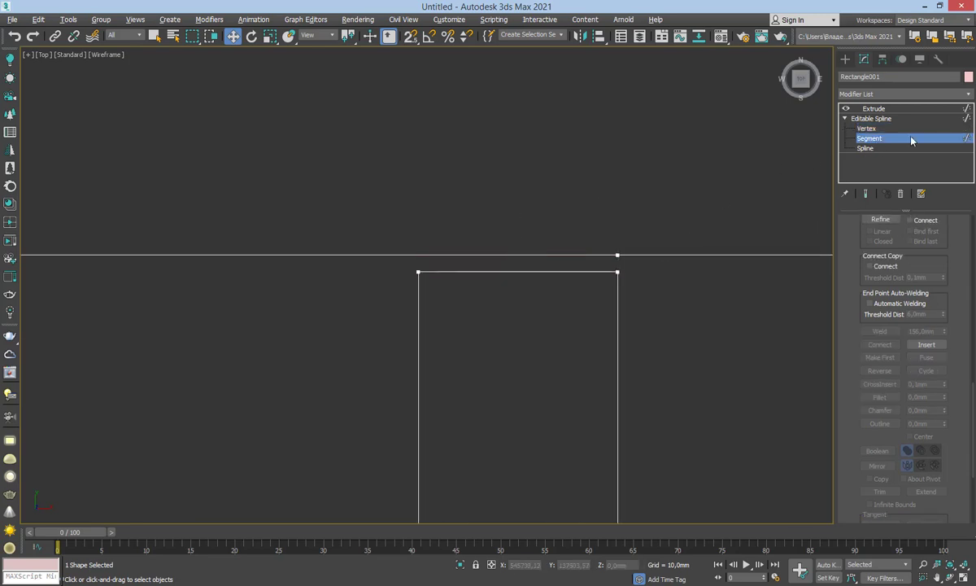
Delete the doorway's top cap segment
{"action": "left_click", "coordinate": [867, 129]}
{"action": "mouse_move", "coordinate": [849, 404]}
{"action": "left_mouse_down"}
{"action": "mouse_move", "coordinate": [844, 216]}
{"action": "mouse_move", "coordinate": [845, 376]}
{"action": "left_mouse_up"}
{"action": "left_click", "coordinate": [879, 260]}
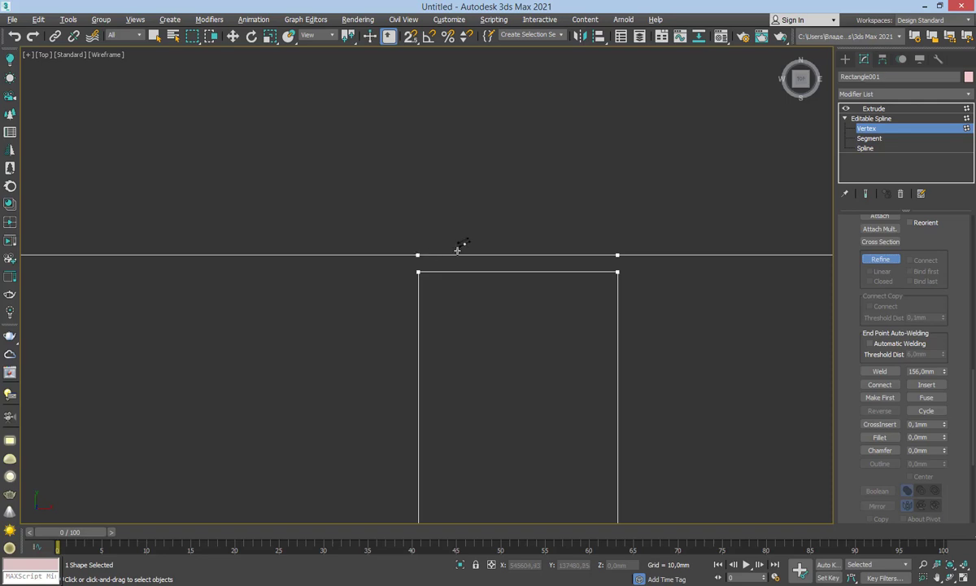
{"action": "left_click", "coordinate": [868, 139]}
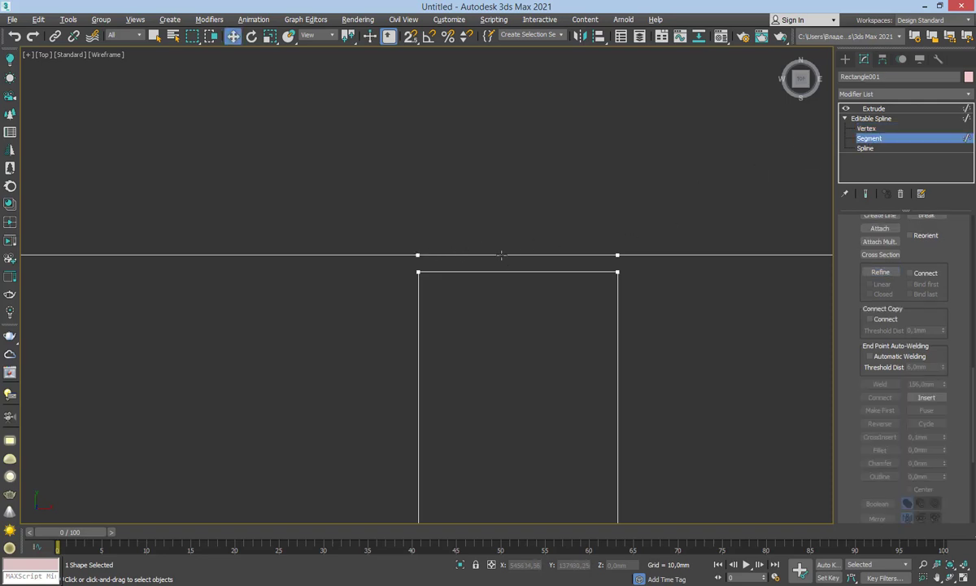
{"action": "left_click", "coordinate": [501, 255]}
{"action": "key", "text": "Delete"}
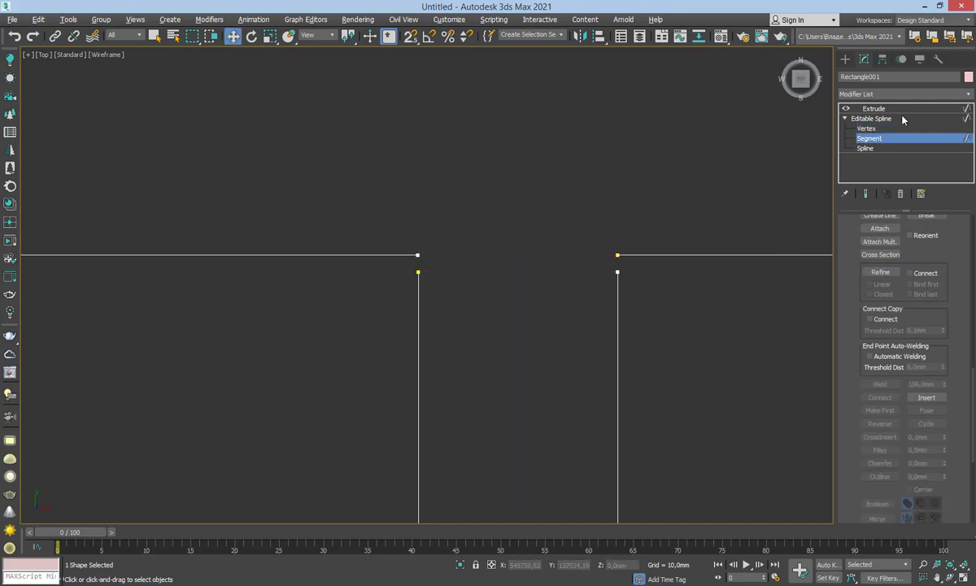
Weld the doorway walls' end vertices to the main wall with a 156 mm weld threshold
{"action": "left_click", "coordinate": [879, 128]}
{"action": "left_click", "coordinate": [618, 257]}
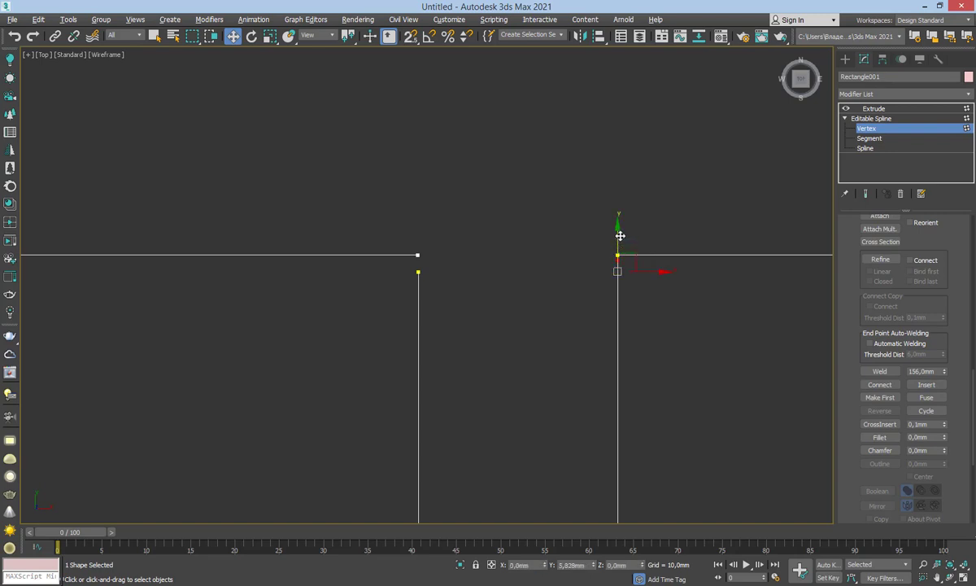
{"action": "left_click", "coordinate": [417, 257]}
{"action": "right_click", "coordinate": [410, 236]}
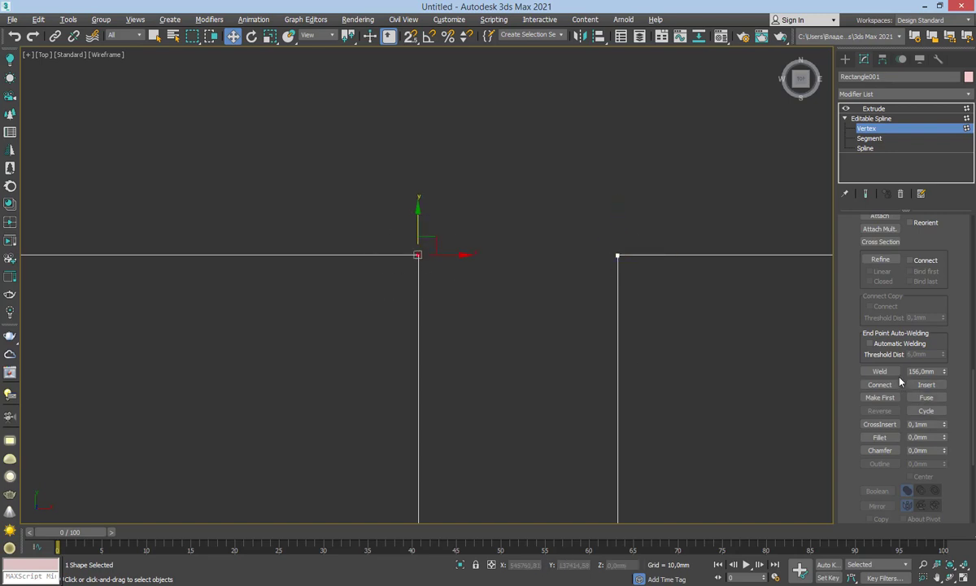
{"action": "mouse_move", "coordinate": [846, 340]}
{"action": "left_mouse_down"}
{"action": "mouse_move", "coordinate": [819, 192]}
{"action": "mouse_move", "coordinate": [813, 402]}
{"action": "mouse_move", "coordinate": [819, 206]}
{"action": "left_mouse_up"}
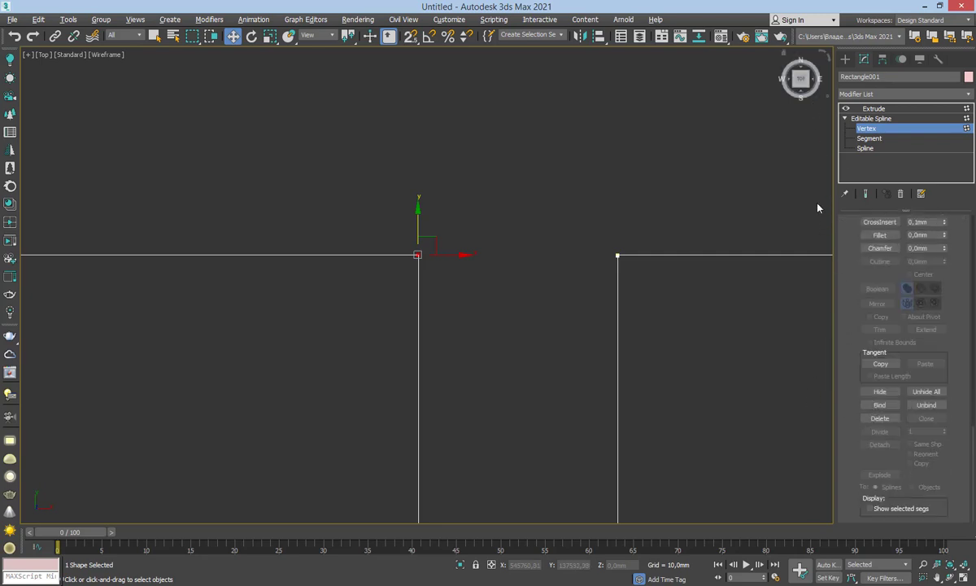
{"action": "left_click_drag", "start_coordinate": [847, 279], "coordinate": [850, 344]}
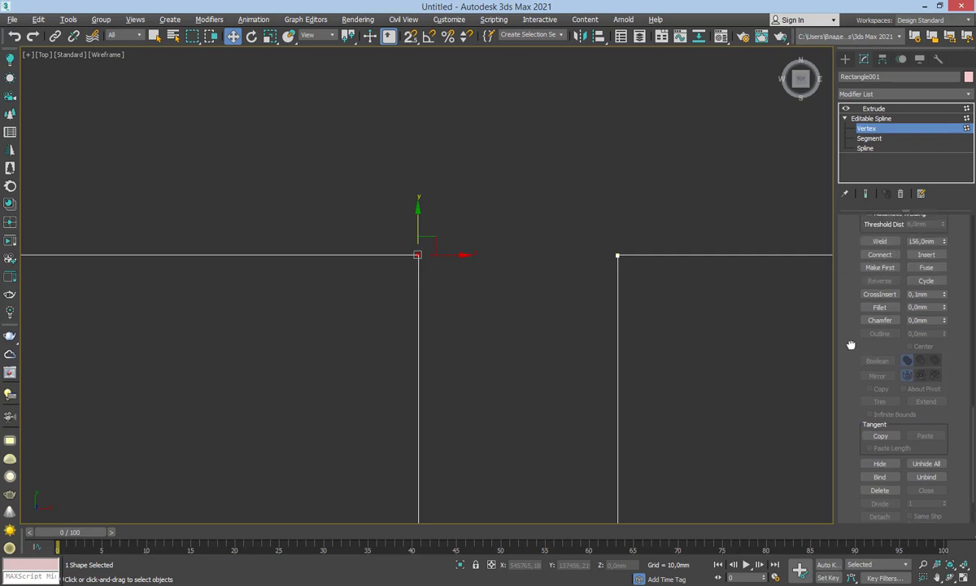
{"action": "left_click", "coordinate": [618, 254]}
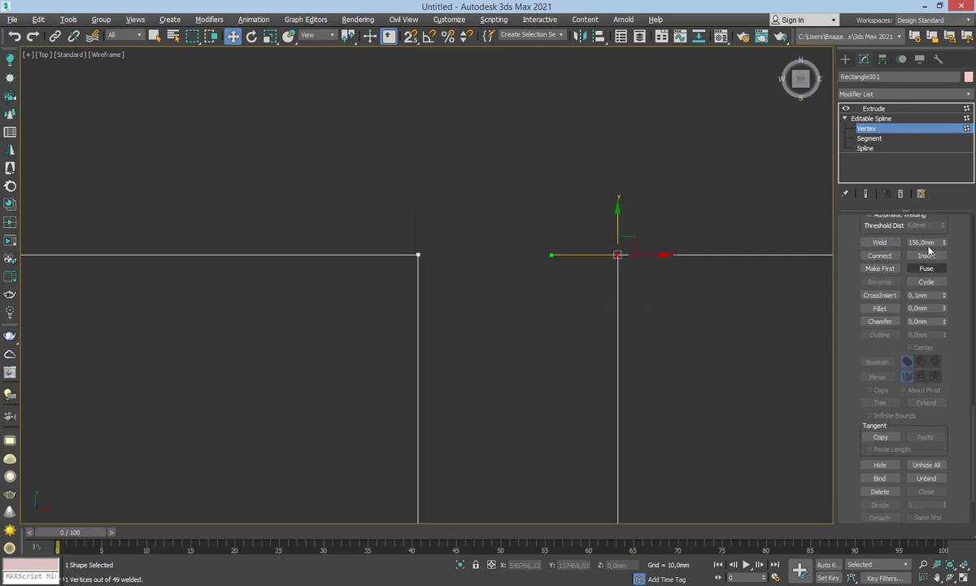
{"action": "left_click", "coordinate": [879, 243]}
{"action": "mouse_move", "coordinate": [608, 321]}
{"action": "middle_mouse_down"}
{"action": "mouse_move", "coordinate": [600, 305]}
{"action": "mouse_move", "coordinate": [605, 412]}
{"action": "middle_mouse_up"}
{"action": "scroll", "coordinate": [600, 305], "scroll_direction": "down", "scroll_amount": 3}
Pan and zoom around the floor plan to check for remaining wall gaps
{"action": "scroll", "coordinate": [571, 289], "scroll_direction": "down", "scroll_amount": 3}
{"action": "scroll", "coordinate": [606, 412], "scroll_direction": "down", "scroll_amount": 1}
{"action": "scroll", "coordinate": [569, 227], "scroll_direction": "down", "scroll_amount": 2}
{"action": "scroll", "coordinate": [638, 280], "scroll_direction": "up", "scroll_amount": 5}
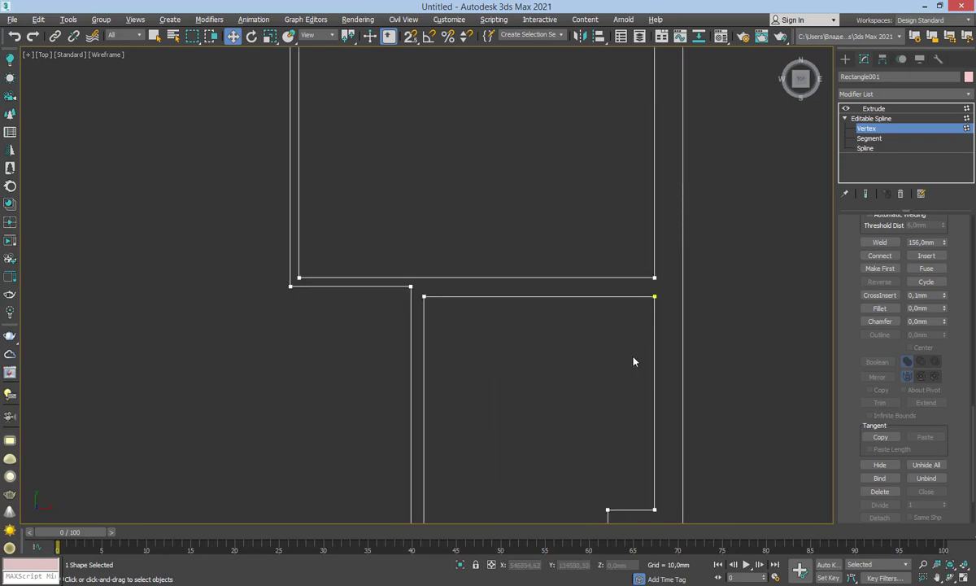
{"action": "middle_click_drag", "start_coordinate": [635, 357], "coordinate": [634, 225]}
{"action": "middle_click_drag", "start_coordinate": [653, 322], "coordinate": [705, 148]}
{"action": "middle_click_drag", "start_coordinate": [466, 427], "coordinate": [584, 322]}
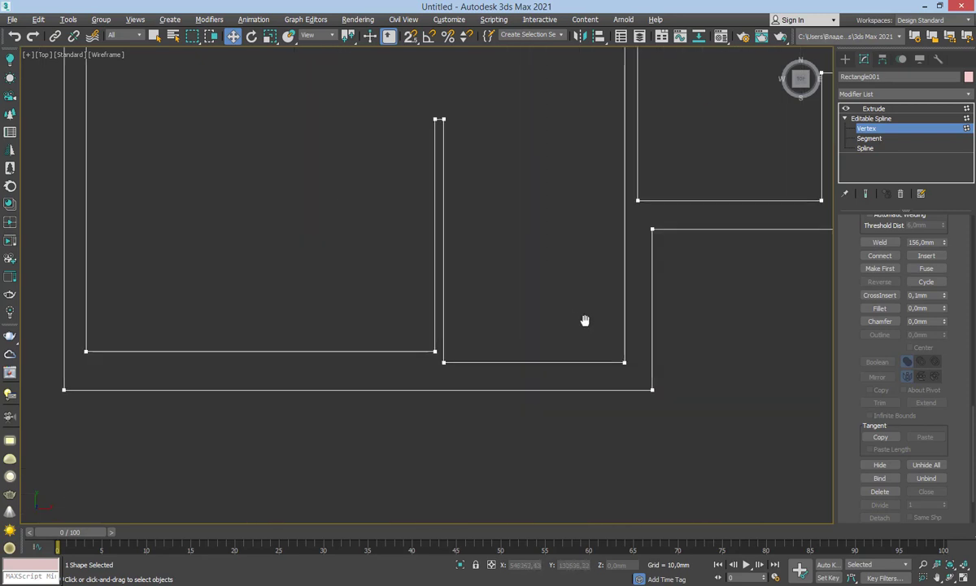
{"action": "middle_click_drag", "start_coordinate": [498, 178], "coordinate": [495, 458]}
{"action": "scroll", "coordinate": [494, 458], "scroll_direction": "down", "scroll_amount": 2}
{"action": "scroll", "coordinate": [475, 359], "scroll_direction": "down", "scroll_amount": 2}
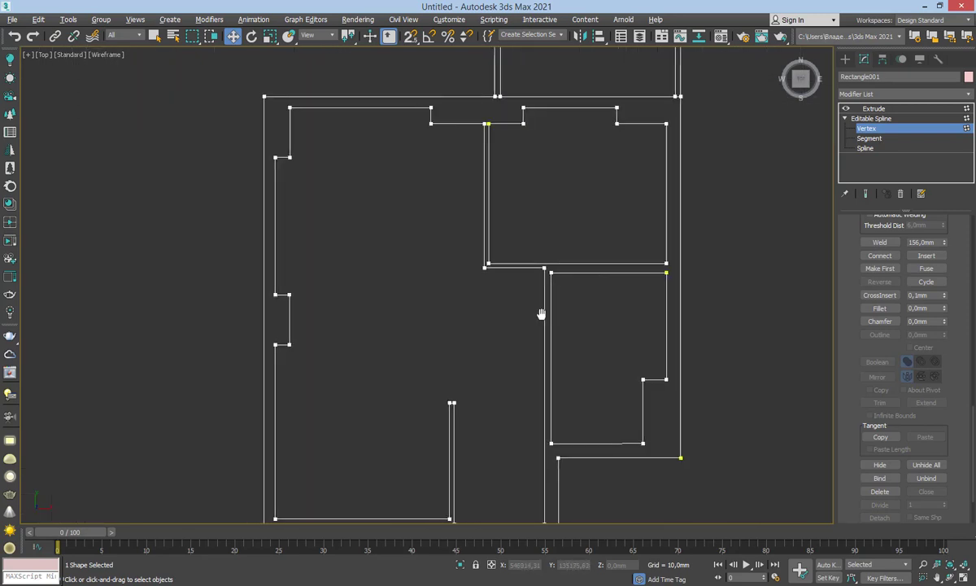
{"action": "middle_click_drag", "start_coordinate": [540, 314], "coordinate": [444, 224]}
{"action": "scroll", "coordinate": [471, 270], "scroll_direction": "up", "scroll_amount": 4}
{"action": "scroll", "coordinate": [471, 271], "scroll_direction": "up", "scroll_amount": 1}
{"action": "scroll", "coordinate": [401, 331], "scroll_direction": "up", "scroll_amount": 4}
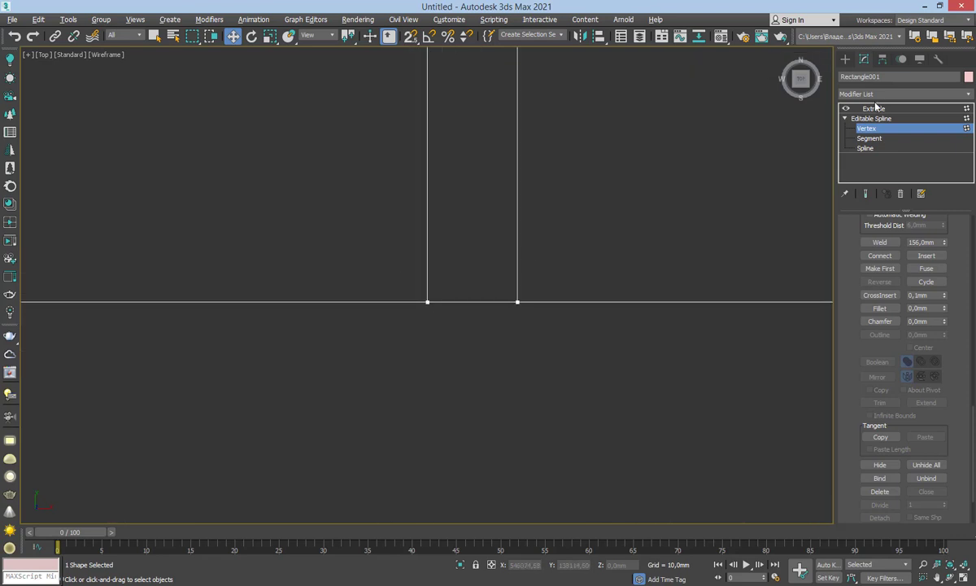
Trial-raise the rectangle's bottom edge vertices, then undo the move
{"action": "left_click", "coordinate": [868, 139]}
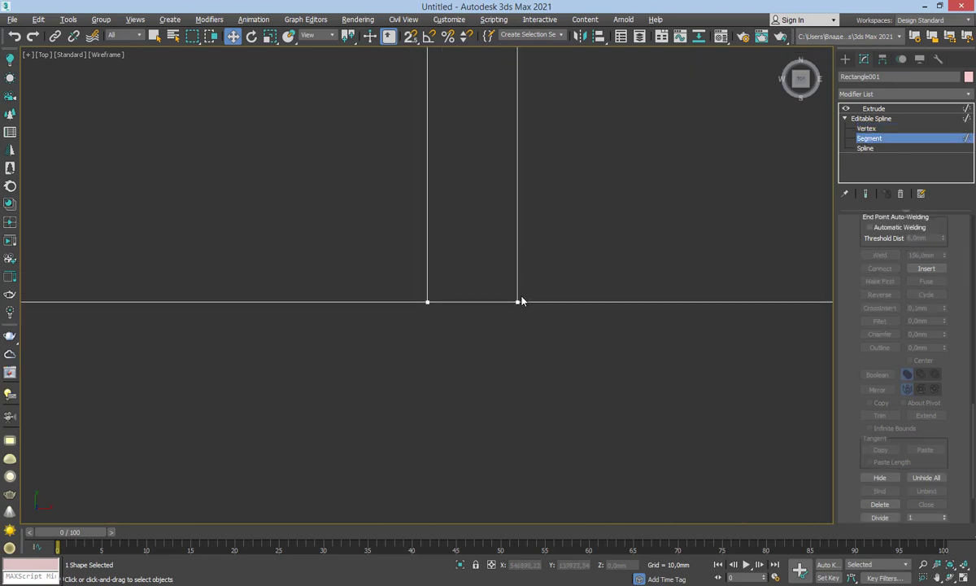
{"action": "left_click", "coordinate": [477, 302]}
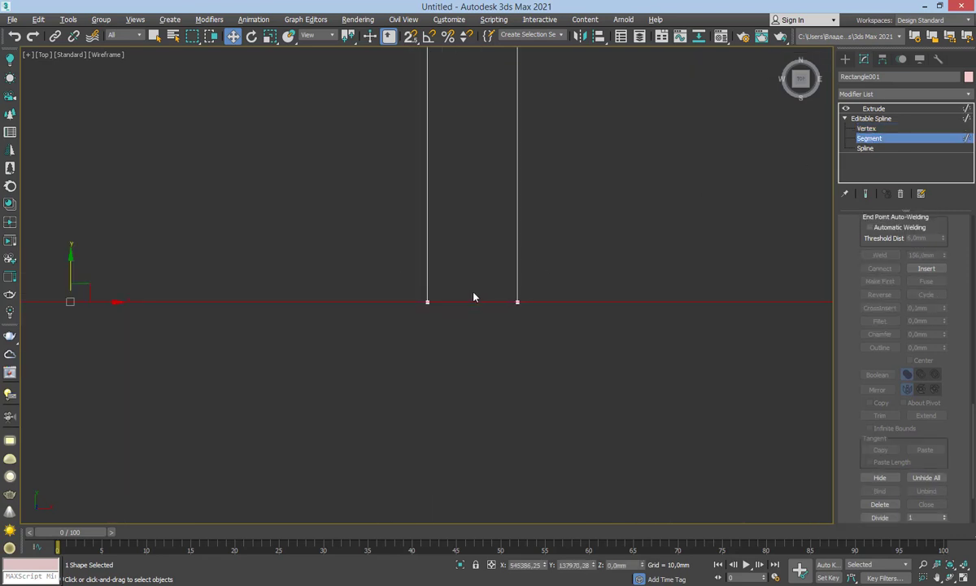
{"action": "left_click", "coordinate": [866, 129]}
{"action": "left_click", "coordinate": [427, 302]}
{"action": "left_click_drag", "start_coordinate": [429, 285], "coordinate": [434, 275]}
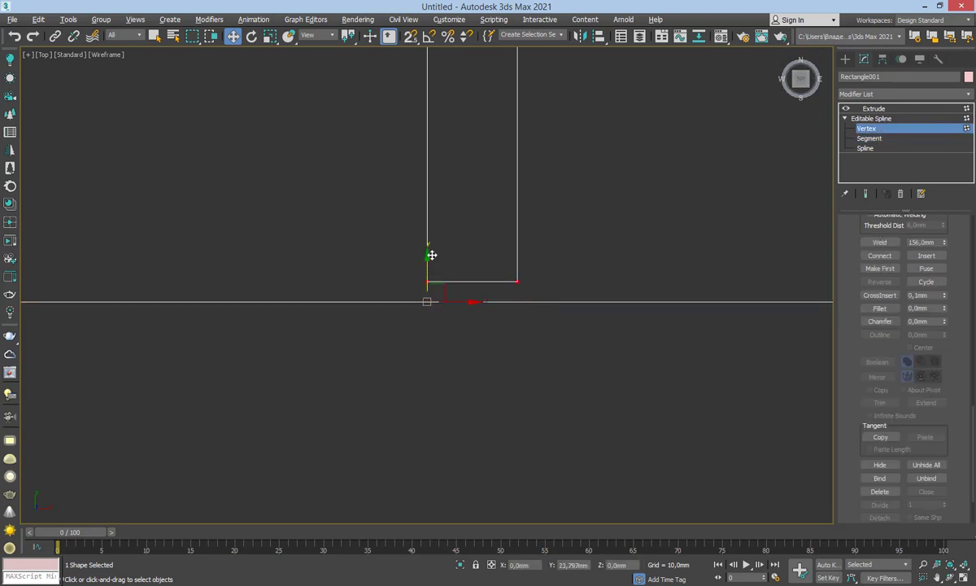
{"action": "scroll", "coordinate": [285, 300], "scroll_direction": "down", "scroll_amount": 10}
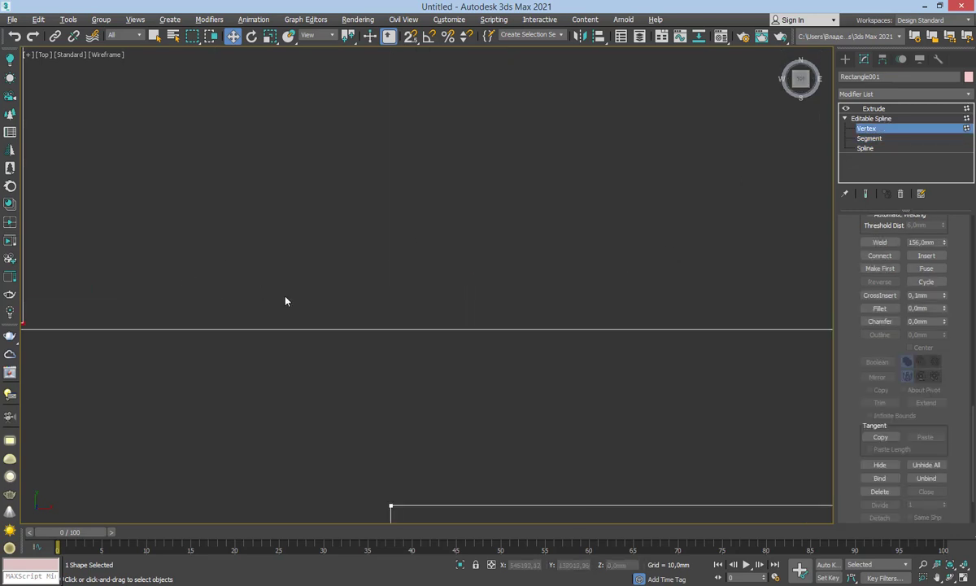
{"action": "scroll", "coordinate": [545, 317], "scroll_direction": "up", "scroll_amount": 3}
{"action": "scroll", "coordinate": [553, 318], "scroll_direction": "up", "scroll_amount": 3}
{"action": "left_click_drag", "start_coordinate": [429, 277], "coordinate": [584, 348]}
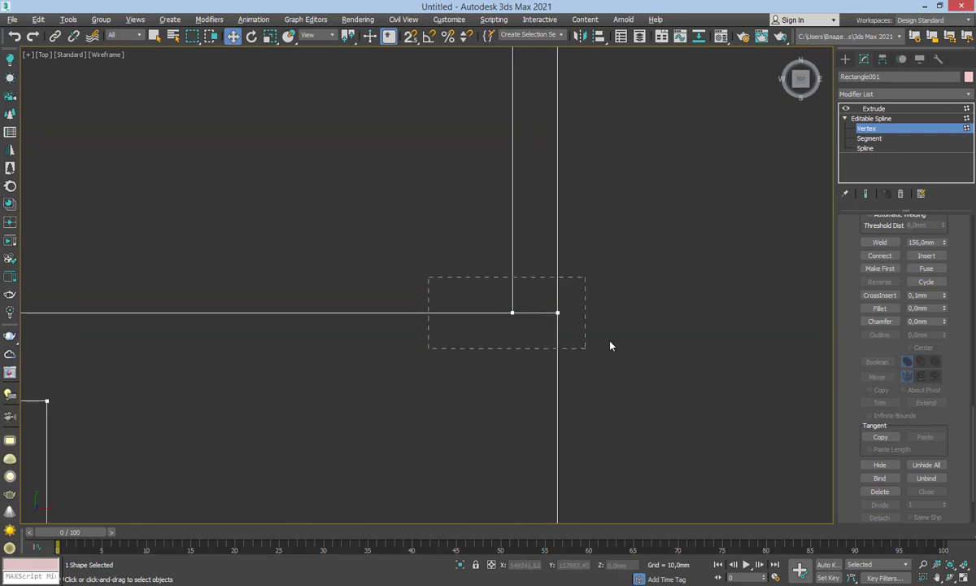
{"action": "scroll", "coordinate": [525, 318], "scroll_direction": "up", "scroll_amount": 2}
{"action": "scroll", "coordinate": [539, 315], "scroll_direction": "up", "scroll_amount": 2}
{"action": "left_click_drag", "start_coordinate": [454, 295], "coordinate": [458, 284]}
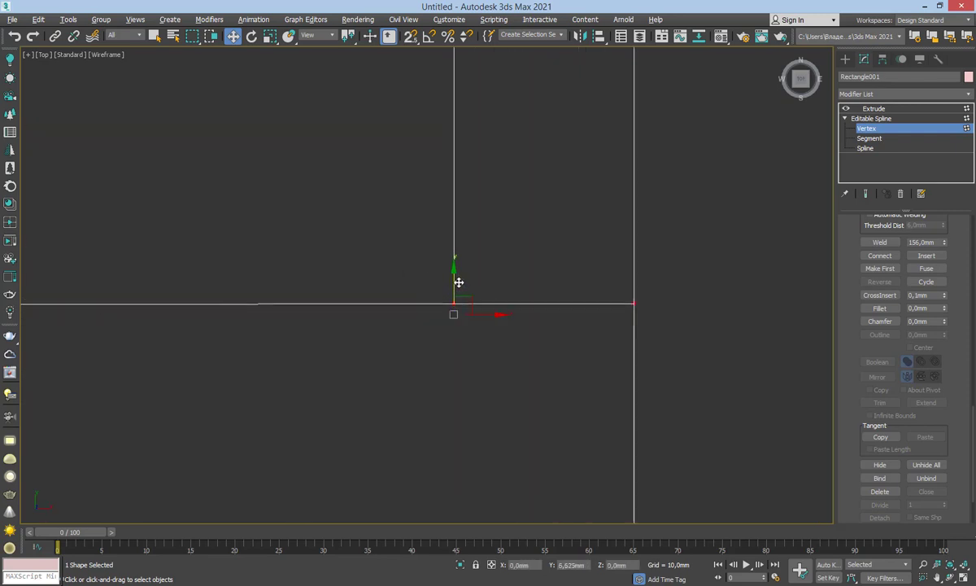
{"action": "key", "text": "ctrl+z"}
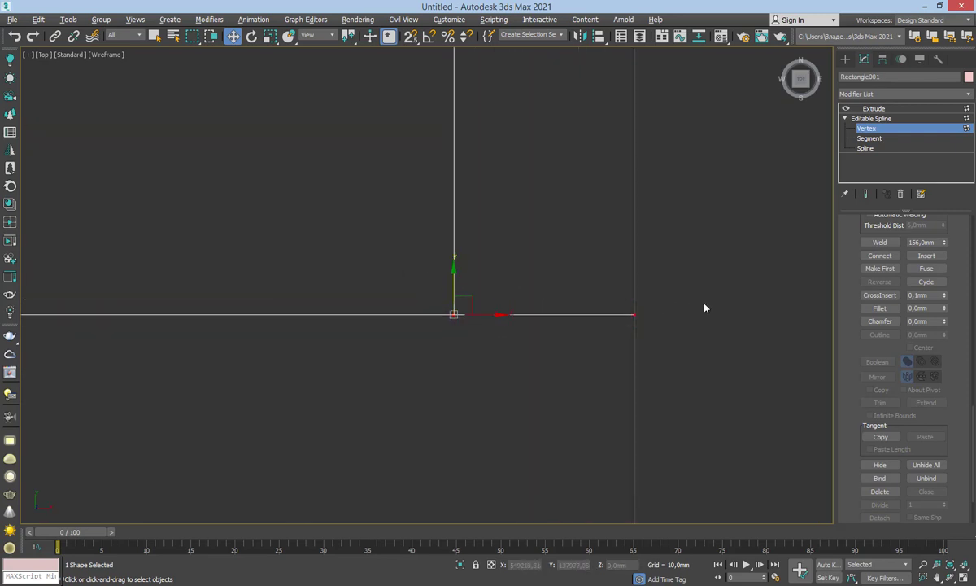
Slide the rectangle's right-hand corner vertex left, then undo it and two earlier edits
{"action": "left_click", "coordinate": [634, 314]}
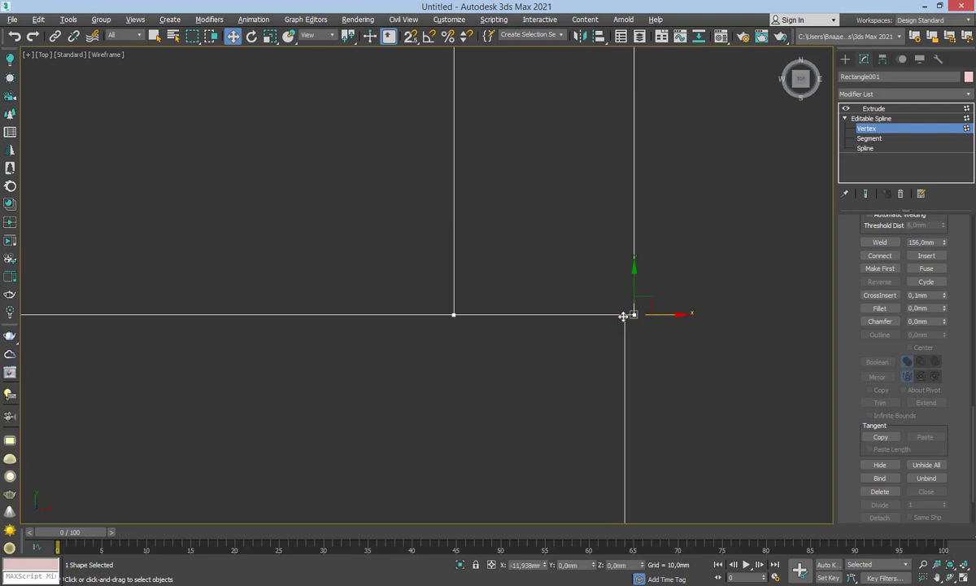
{"action": "left_click_drag", "start_coordinate": [624, 315], "coordinate": [588, 338]}
{"action": "key", "text": "ctrl+z"}
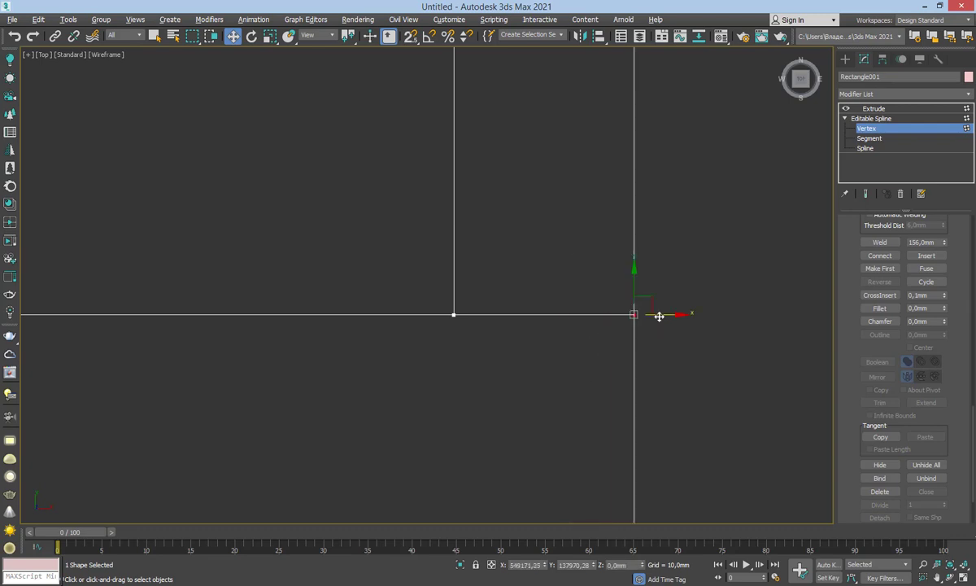
{"action": "key", "text": "ctrl+z"}
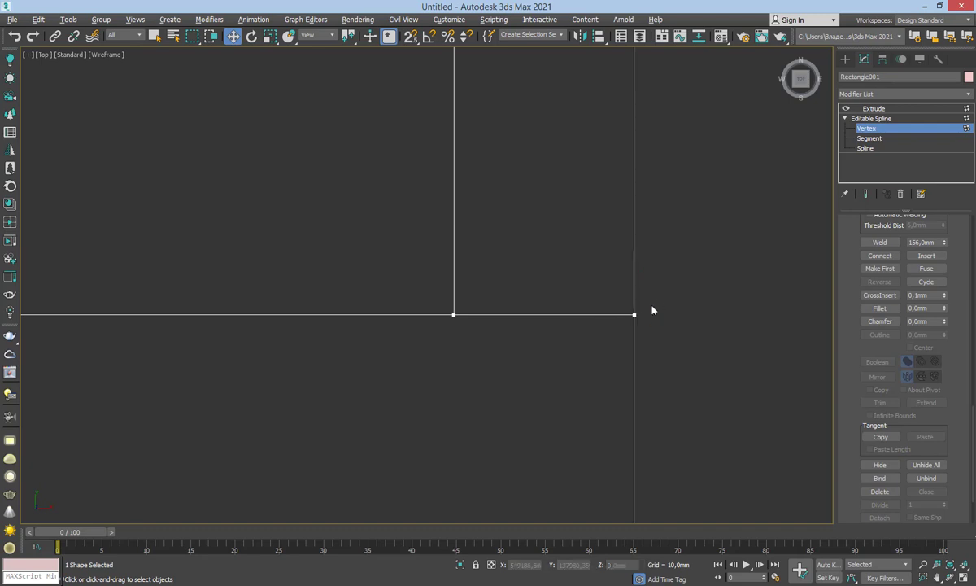
{"action": "key", "text": "ctrl+z"}
Select the rectangle's bottom segment, then return to the Editable Spline level
{"action": "left_click", "coordinate": [866, 139]}
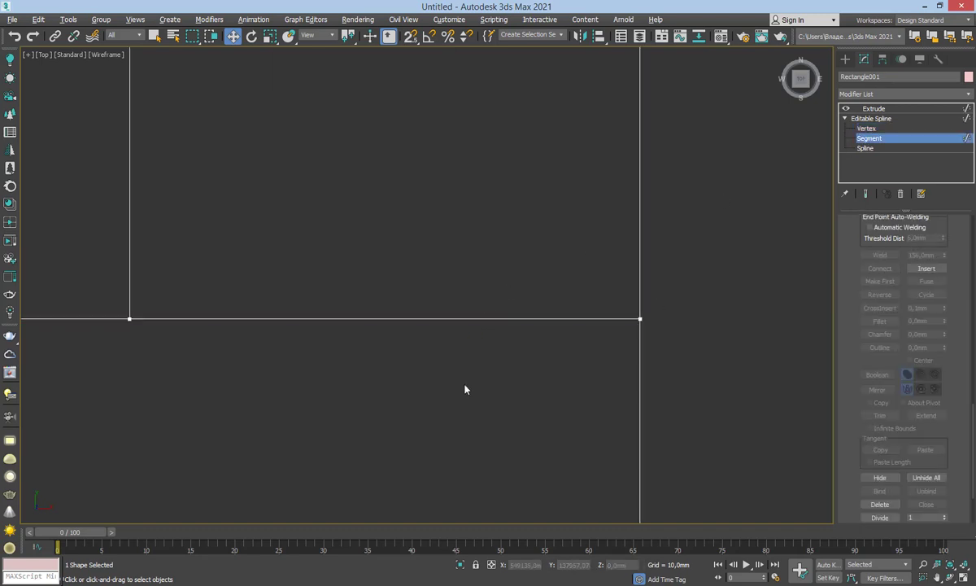
{"action": "scroll", "coordinate": [464, 382], "scroll_direction": "down", "scroll_amount": 5}
{"action": "left_click_drag", "start_coordinate": [615, 403], "coordinate": [610, 400]}
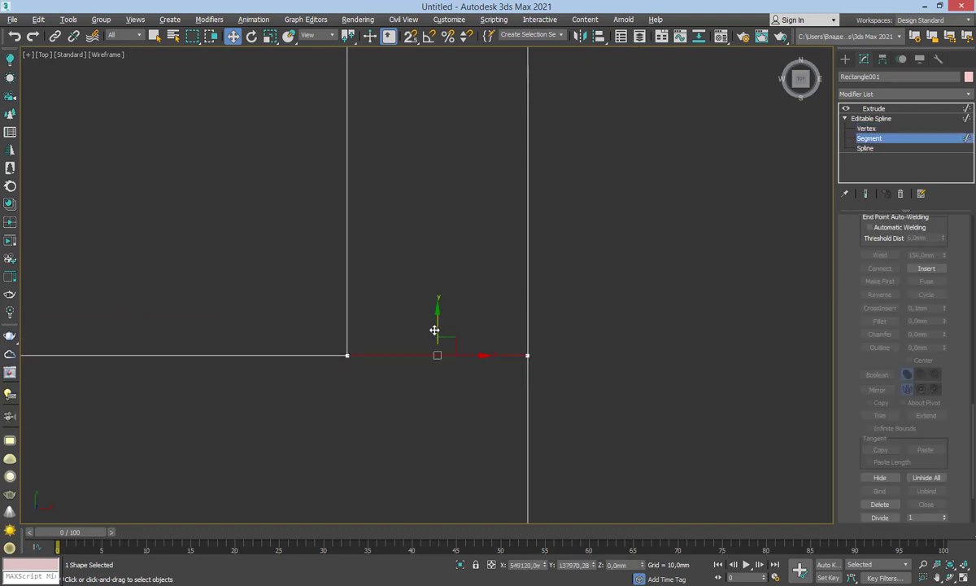
{"action": "scroll", "coordinate": [632, 276], "scroll_direction": "down", "scroll_amount": 2}
{"action": "scroll", "coordinate": [626, 275], "scroll_direction": "down", "scroll_amount": 3}
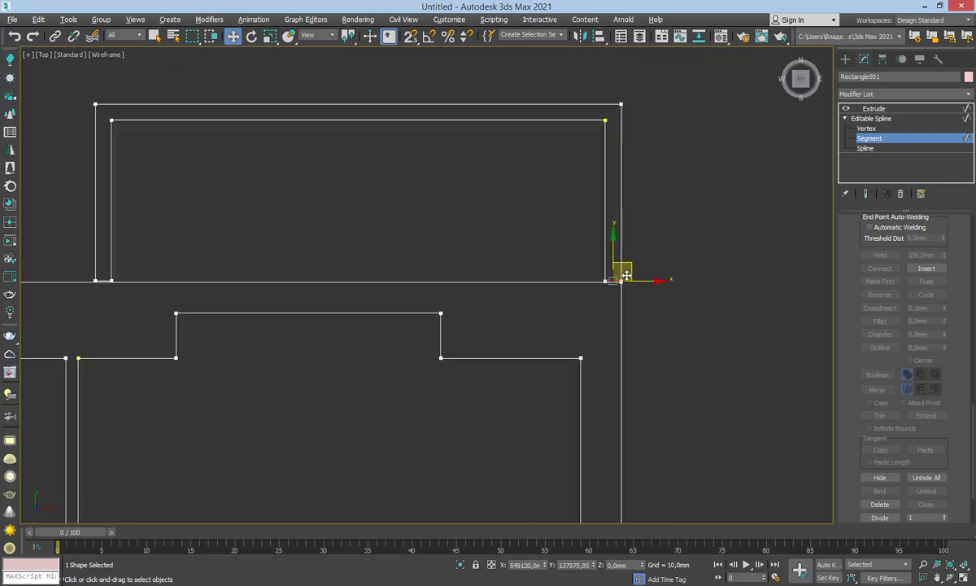
{"action": "scroll", "coordinate": [627, 275], "scroll_direction": "down", "scroll_amount": 3}
{"action": "left_click", "coordinate": [868, 118]}
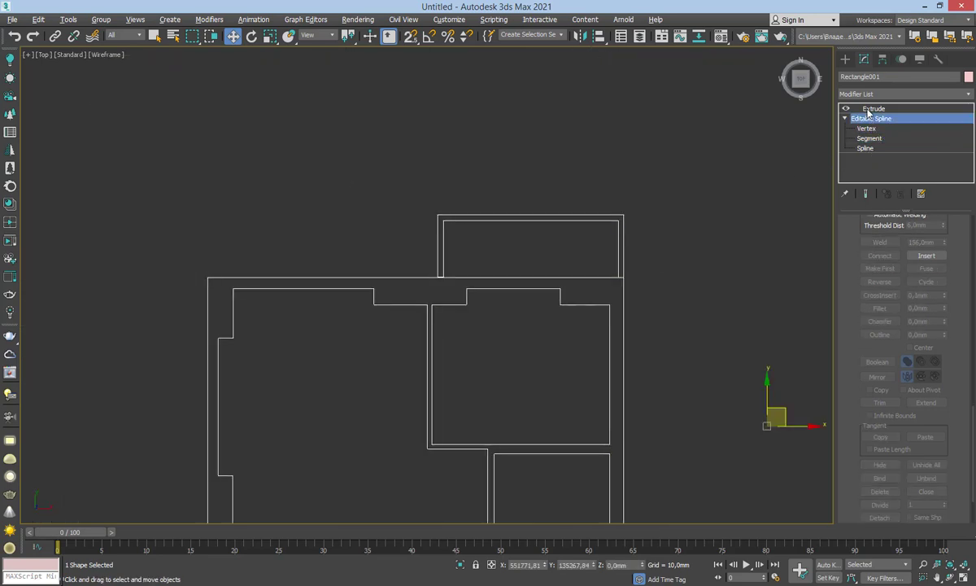
Show the 3000 mm extruded walls in the four-viewport layout and recentre the Top view
{"action": "left_click", "coordinate": [872, 109]}
{"action": "left_click", "coordinate": [962, 578]}
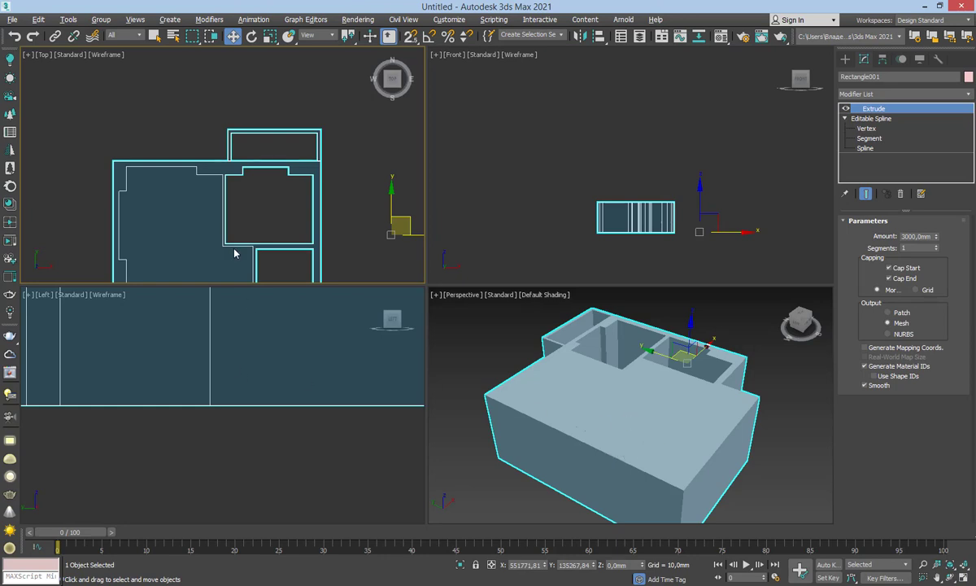
{"action": "middle_click_drag", "start_coordinate": [218, 126], "coordinate": [225, 110]}
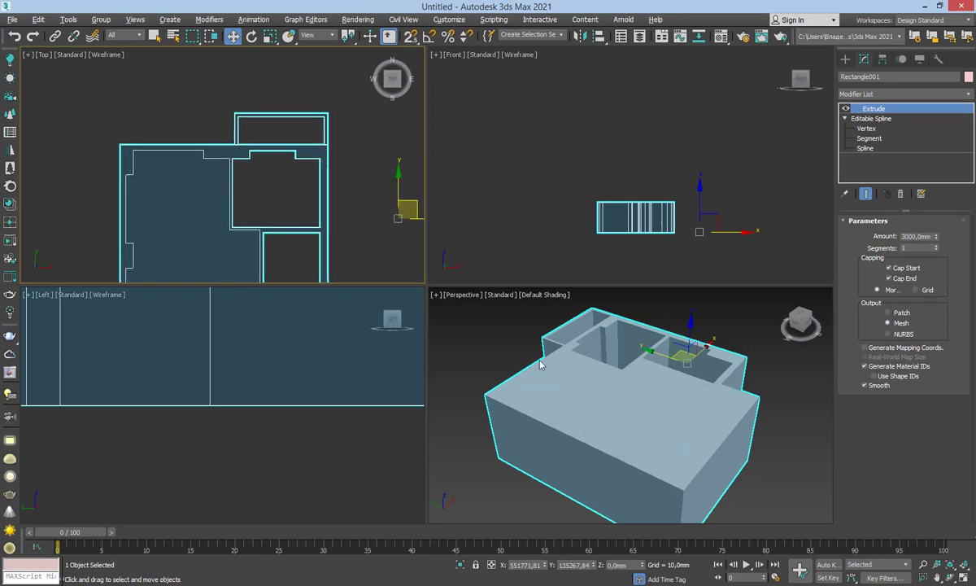
{"action": "mouse_move", "coordinate": [152, 184]}
{"action": "middle_mouse_down"}
{"action": "mouse_move", "coordinate": [209, 124]}
{"action": "mouse_move", "coordinate": [235, 180]}
{"action": "mouse_move", "coordinate": [250, 115]}
{"action": "mouse_move", "coordinate": [253, 142]}
{"action": "middle_mouse_up"}
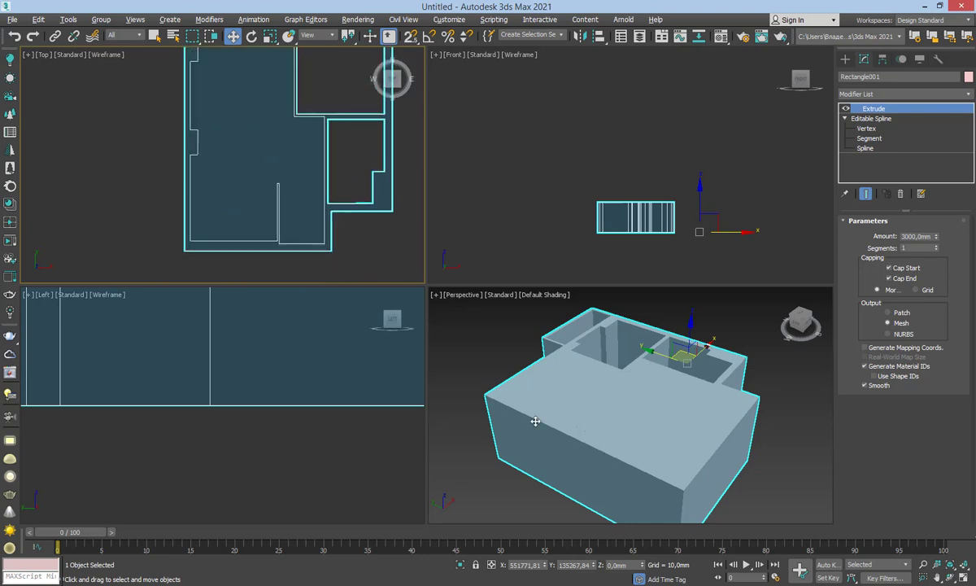
{"action": "left_click", "coordinate": [866, 128]}
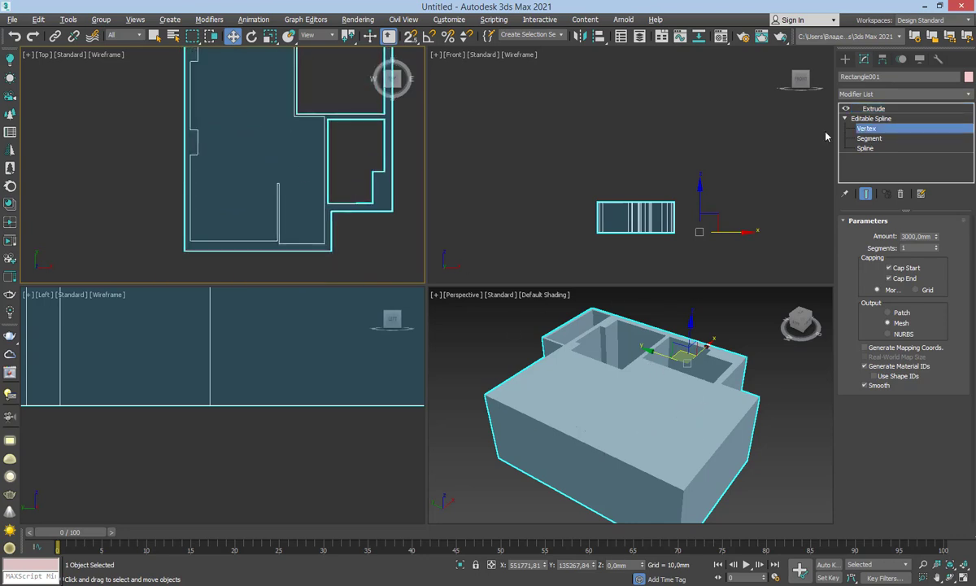
{"action": "key", "text": "alt+w"}
{"action": "mouse_move", "coordinate": [288, 157]}
{"action": "middle_mouse_down"}
{"action": "mouse_move", "coordinate": [403, 221]}
{"action": "mouse_move", "coordinate": [377, 266]}
{"action": "middle_mouse_up"}
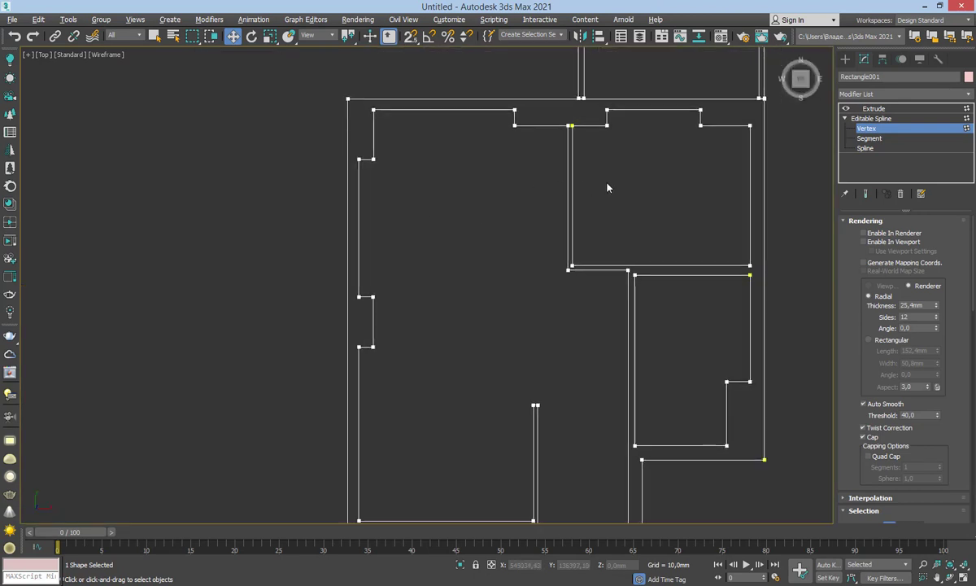
{"action": "scroll", "coordinate": [566, 148], "scroll_direction": "up", "scroll_amount": 2}
{"action": "scroll", "coordinate": [593, 87], "scroll_direction": "up", "scroll_amount": 3}
{"action": "scroll", "coordinate": [679, 74], "scroll_direction": "up", "scroll_amount": 3}
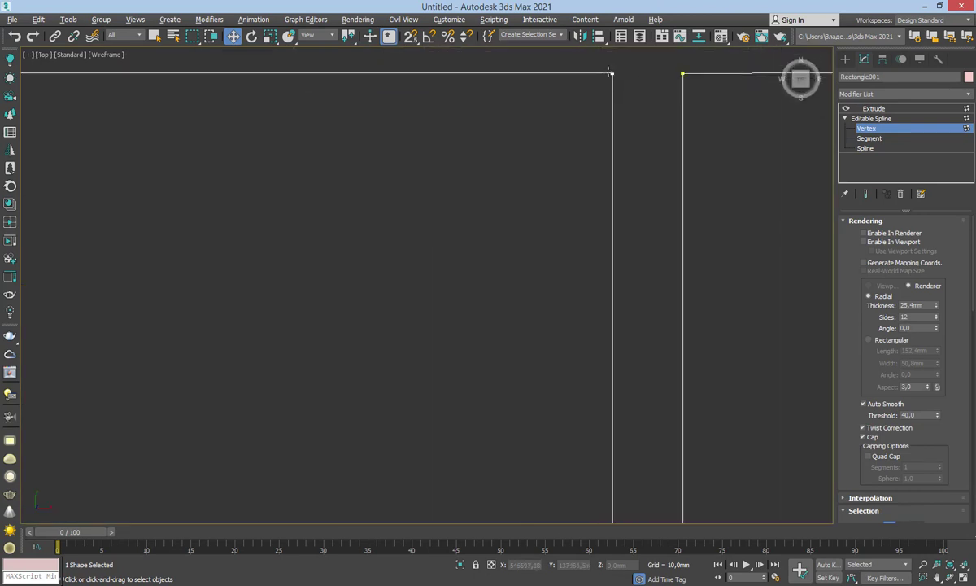
{"action": "left_click", "coordinate": [612, 74]}
{"action": "left_click_drag", "start_coordinate": [631, 69], "coordinate": [645, 96]}
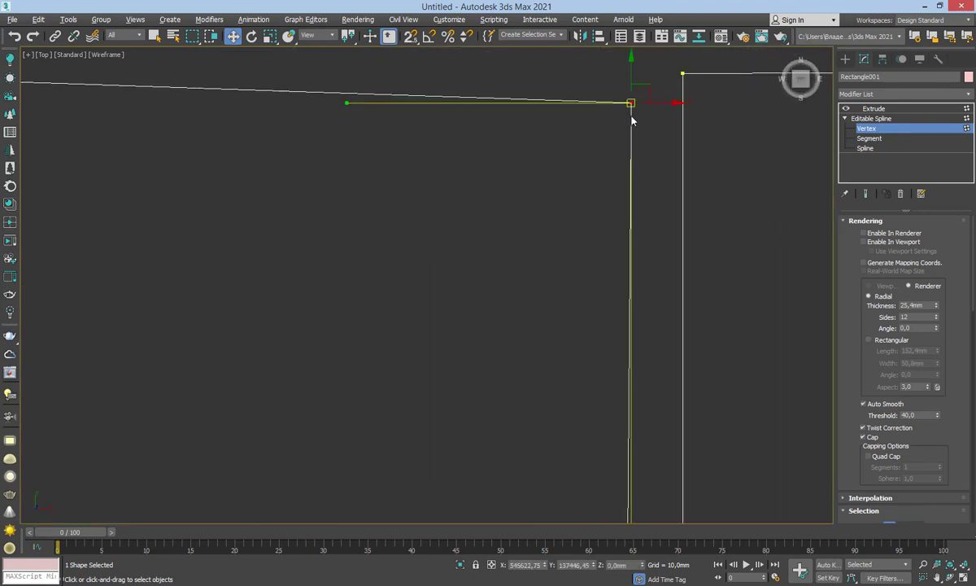
{"action": "middle_click_drag", "start_coordinate": [623, 148], "coordinate": [459, 192]}
{"action": "scroll", "coordinate": [461, 193], "scroll_direction": "down", "scroll_amount": 2}
{"action": "scroll", "coordinate": [432, 177], "scroll_direction": "down", "scroll_amount": 3}
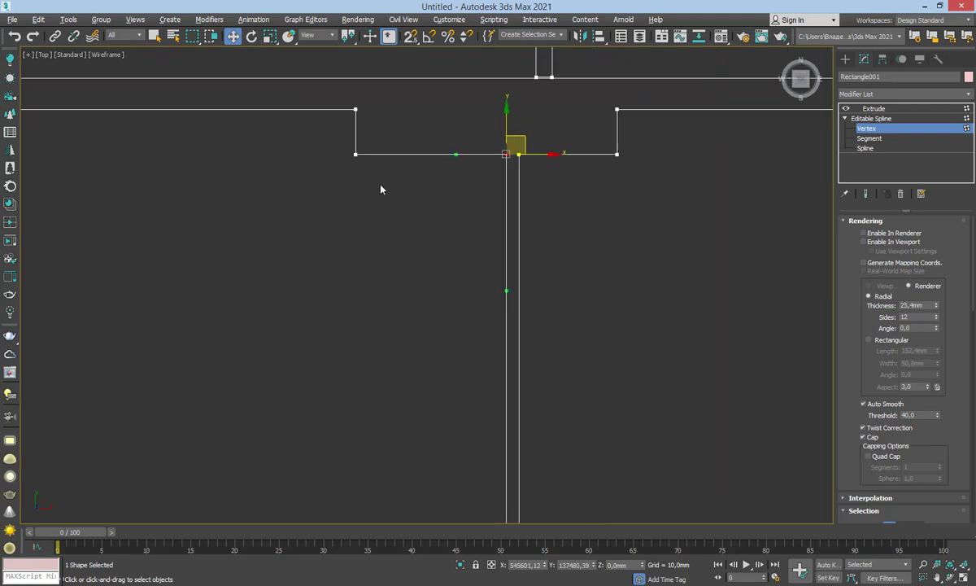
{"action": "middle_click_drag", "start_coordinate": [382, 189], "coordinate": [504, 164]}
{"action": "left_click_drag", "start_coordinate": [510, 147], "coordinate": [549, 147]}
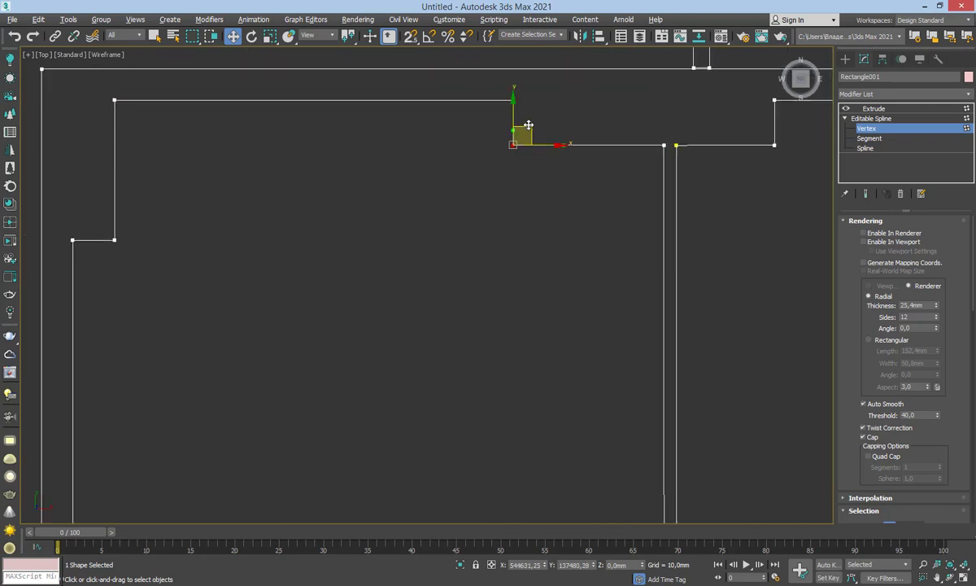
{"action": "left_click", "coordinate": [513, 98]}
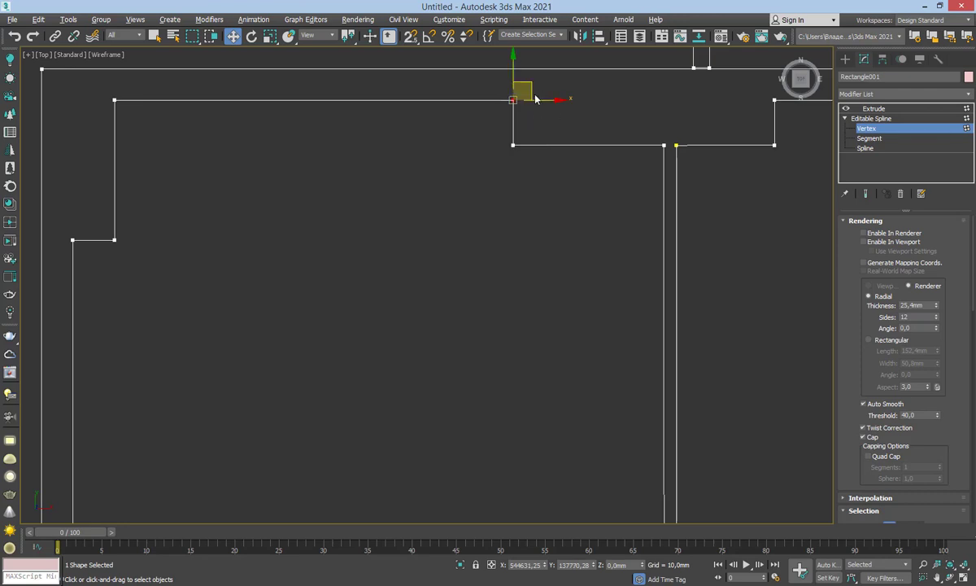
{"action": "left_click_drag", "start_coordinate": [512, 97], "coordinate": [549, 96]}
{"action": "key", "text": "ctrl+z"}
{"action": "left_click", "coordinate": [115, 99]}
{"action": "left_click_drag", "start_coordinate": [115, 99], "coordinate": [160, 96]}
{"action": "key", "text": "ctrl+z"}
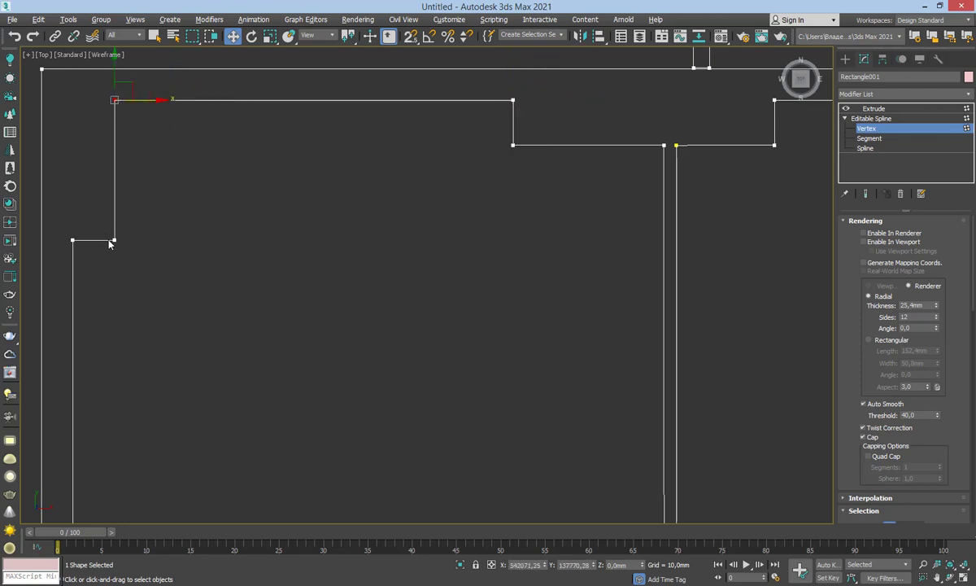
{"action": "left_click", "coordinate": [114, 239]}
{"action": "left_click", "coordinate": [72, 240]}
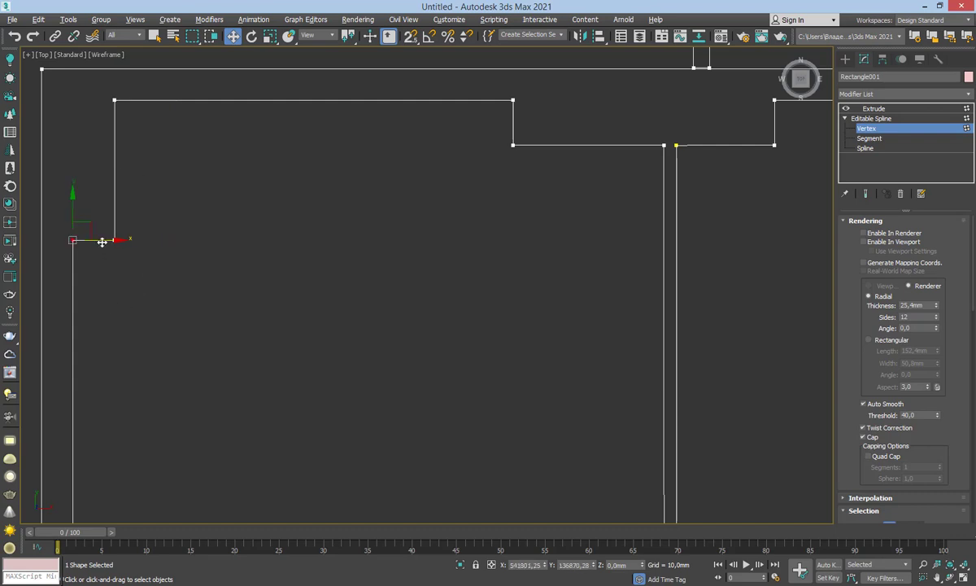
{"action": "middle_click_drag", "start_coordinate": [187, 286], "coordinate": [314, 98]}
{"action": "left_click", "coordinate": [214, 299]}
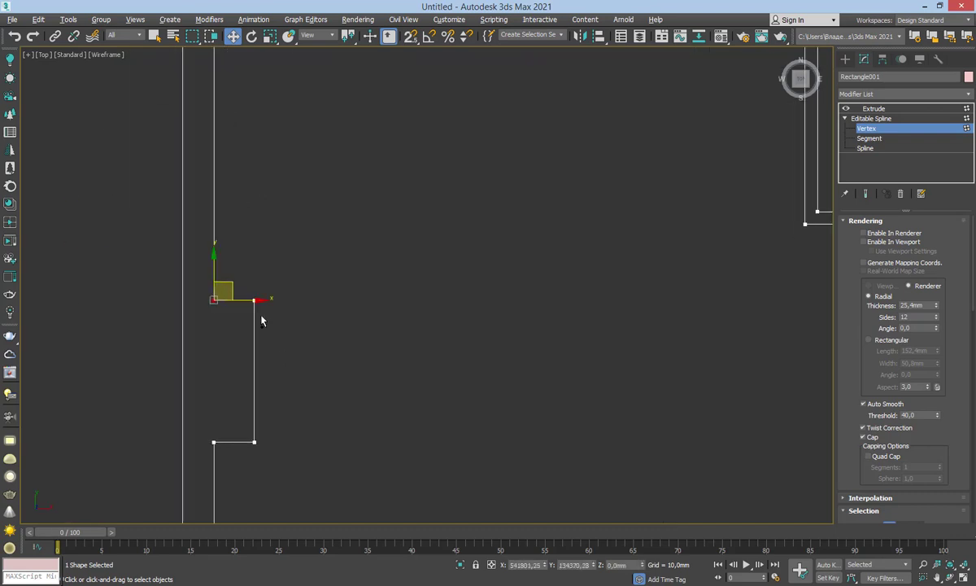
{"action": "left_click", "coordinate": [278, 352]}
{"action": "left_click", "coordinate": [253, 300]}
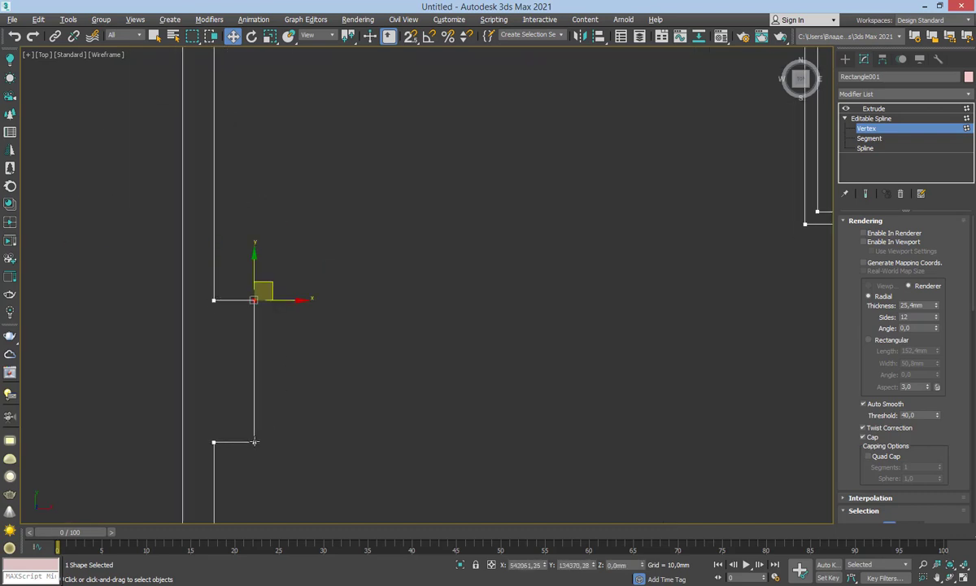
{"action": "left_click_drag", "start_coordinate": [254, 442], "coordinate": [294, 380]}
{"action": "key", "text": "ctrl+z"}
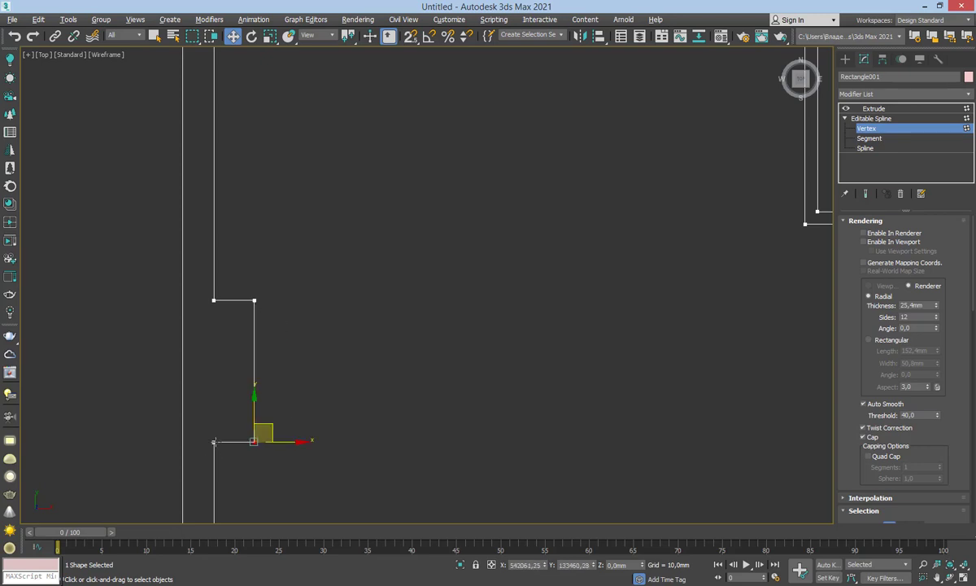
{"action": "left_click", "coordinate": [214, 441]}
{"action": "left_click_drag", "start_coordinate": [213, 442], "coordinate": [232, 392]}
{"action": "key", "text": "ctrl+z"}
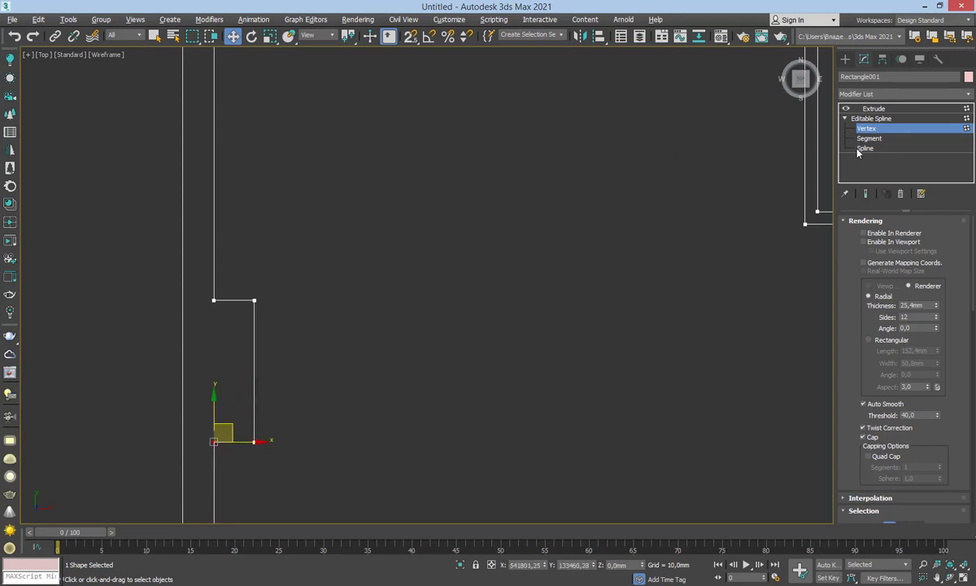
{"action": "left_click", "coordinate": [864, 148]}
Select the wall spline at Spline level to confirm it is one open spline with 19 vertices
{"action": "left_click", "coordinate": [211, 189]}
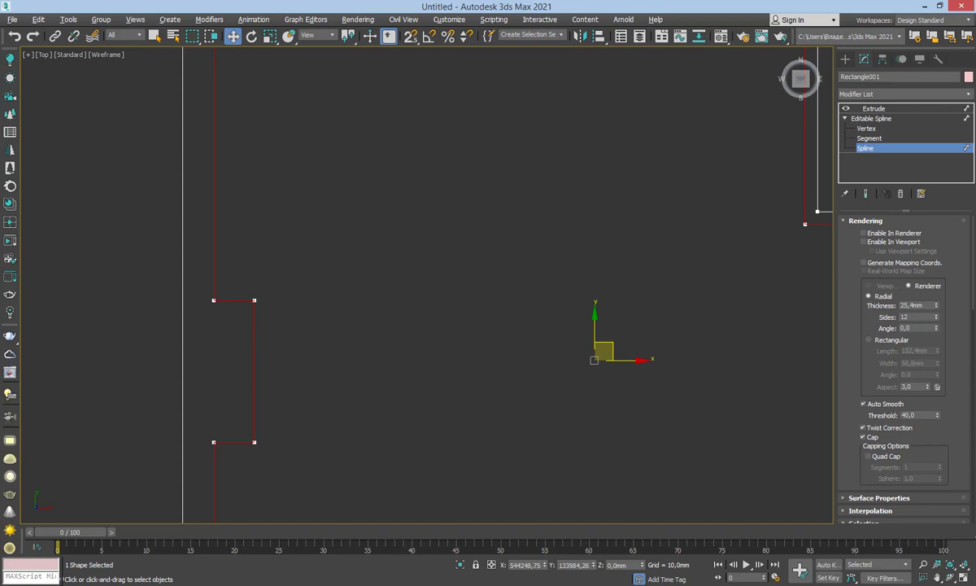
{"action": "scroll", "coordinate": [855, 389], "scroll_direction": "down", "scroll_amount": 5}
{"action": "scroll", "coordinate": [858, 325], "scroll_direction": "down", "scroll_amount": 1}
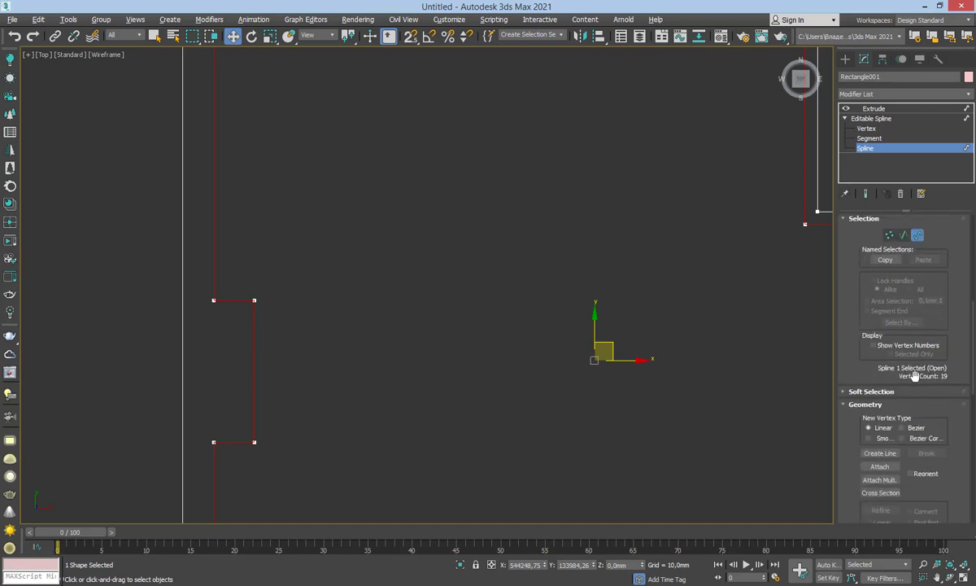
{"action": "middle_click_drag", "start_coordinate": [552, 368], "coordinate": [523, 196]}
{"action": "scroll", "coordinate": [444, 213], "scroll_direction": "down", "scroll_amount": 4}
{"action": "scroll", "coordinate": [494, 245], "scroll_direction": "up", "scroll_amount": 2}
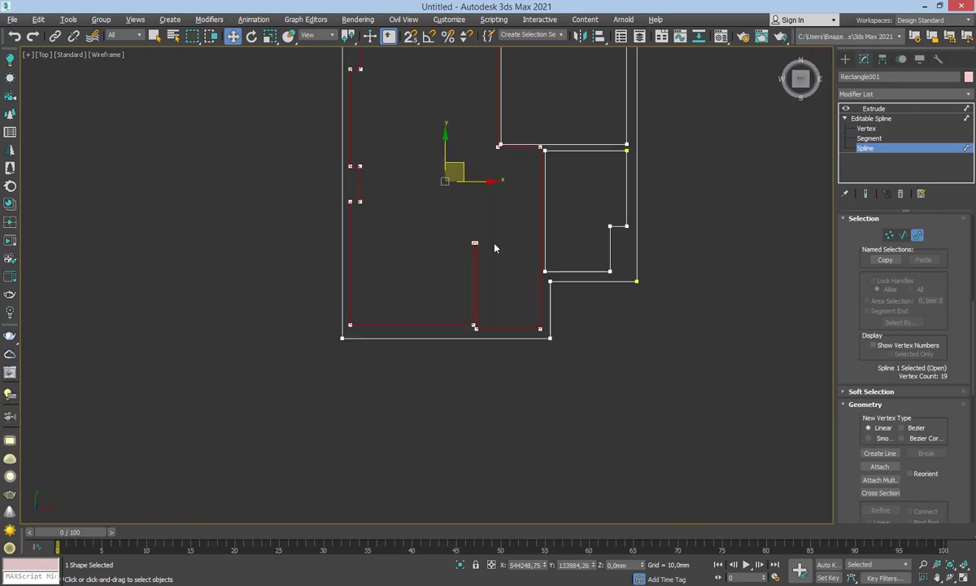
{"action": "scroll", "coordinate": [469, 262], "scroll_direction": "up", "scroll_amount": 3}
{"action": "middle_click_drag", "start_coordinate": [523, 272], "coordinate": [533, 347]}
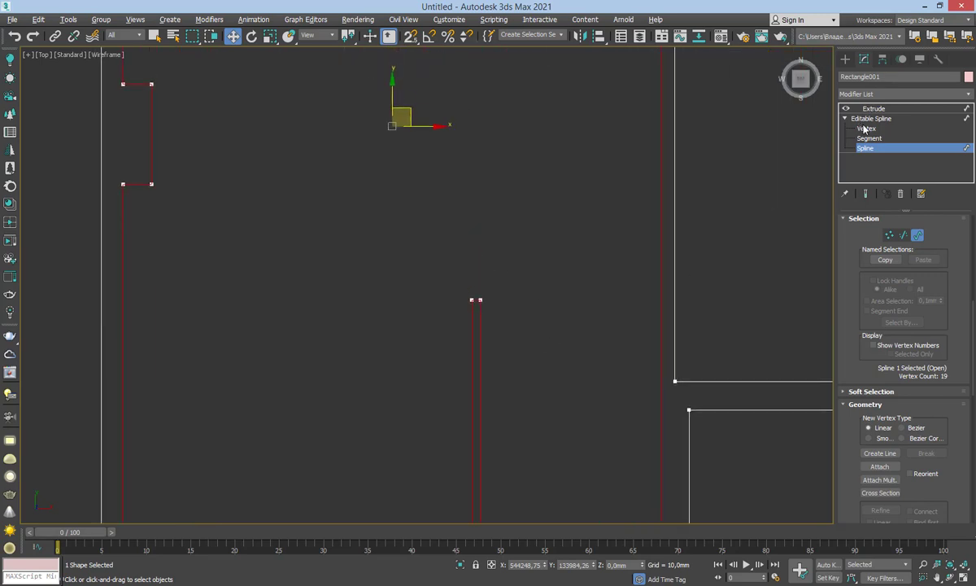
Return to Vertex sub-object level and zoom out in the Top viewport
{"action": "left_click", "coordinate": [864, 128]}
{"action": "scroll", "coordinate": [407, 232], "scroll_direction": "down", "scroll_amount": 1}
{"action": "scroll", "coordinate": [600, 282], "scroll_direction": "down", "scroll_amount": 3}
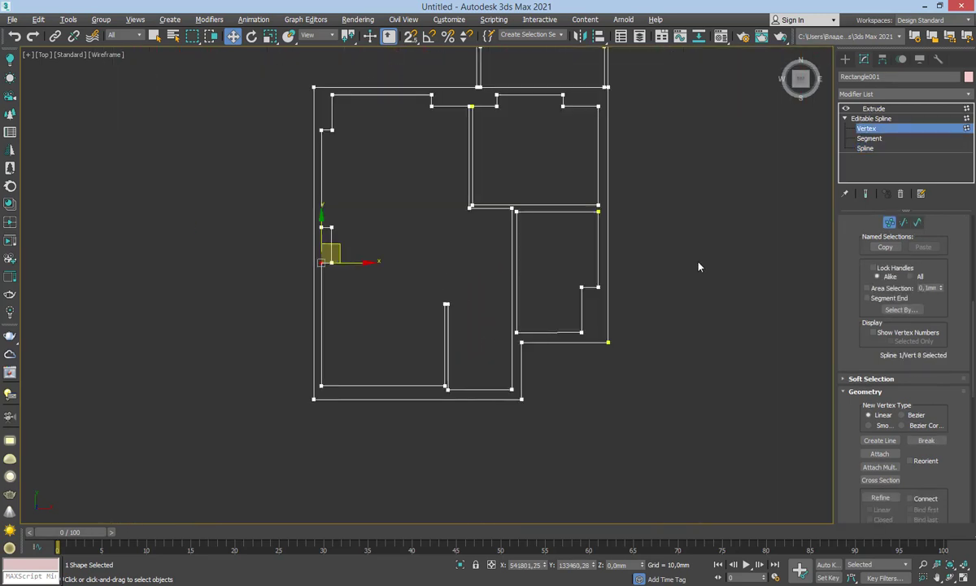
Pull the wall corner vertex upward, after cancelling a first move attempt
{"action": "left_click", "coordinate": [588, 240]}
{"action": "scroll", "coordinate": [584, 213], "scroll_direction": "up", "scroll_amount": 3}
{"action": "scroll", "coordinate": [603, 213], "scroll_direction": "up", "scroll_amount": 3}
{"action": "scroll", "coordinate": [620, 200], "scroll_direction": "up", "scroll_amount": 1}
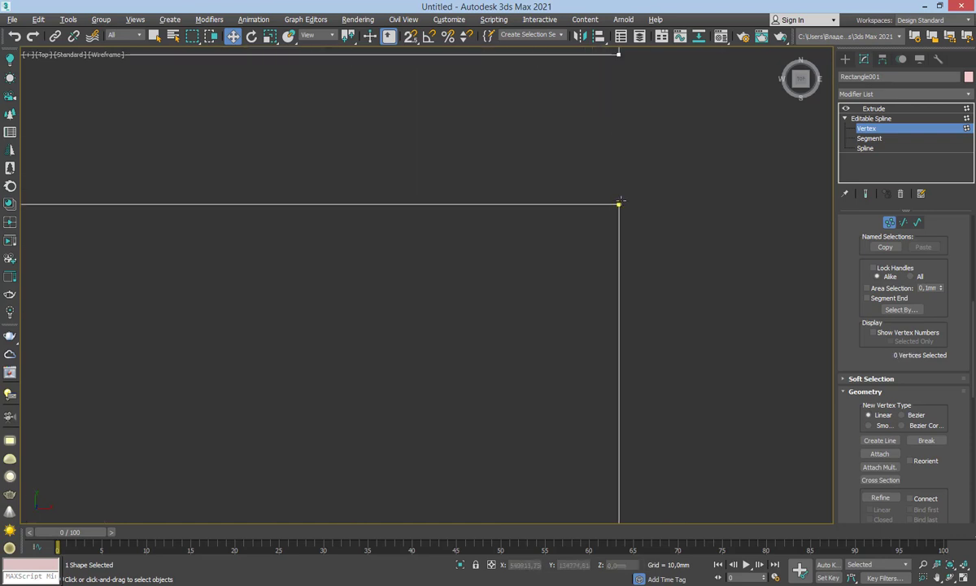
{"action": "left_click", "coordinate": [619, 202]}
{"action": "left_click_drag", "start_coordinate": [629, 174], "coordinate": [683, 207]}
{"action": "right_click", "coordinate": [683, 207]}
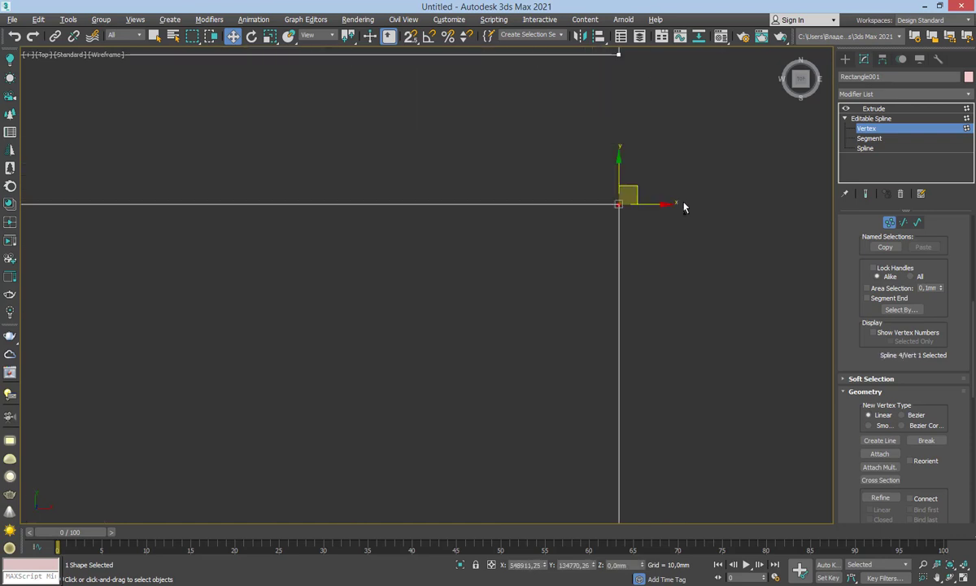
{"action": "scroll", "coordinate": [683, 207], "scroll_direction": "down", "scroll_amount": 2}
{"action": "scroll", "coordinate": [630, 208], "scroll_direction": "down", "scroll_amount": 3}
{"action": "scroll", "coordinate": [626, 212], "scroll_direction": "down", "scroll_amount": 2}
{"action": "scroll", "coordinate": [512, 261], "scroll_direction": "up", "scroll_amount": 1}
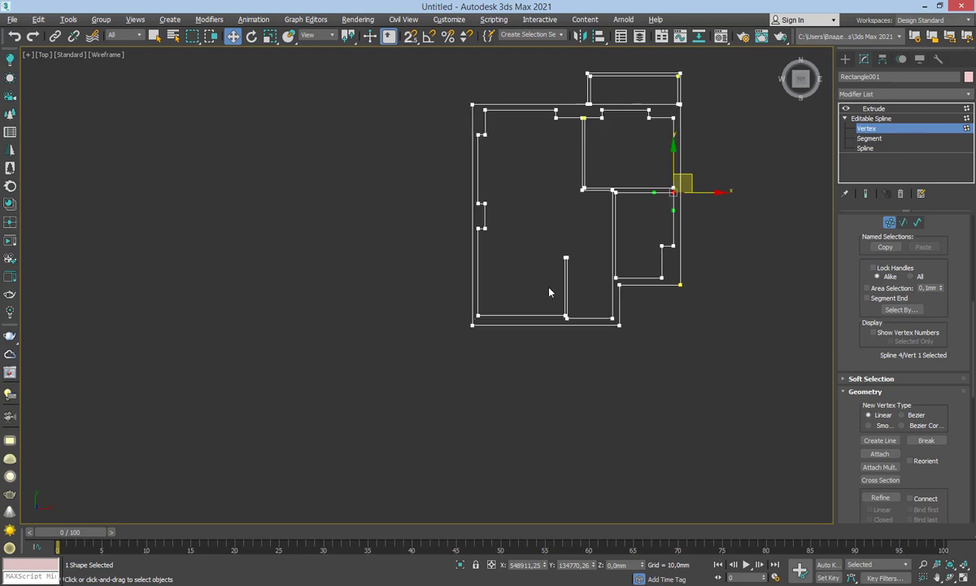
{"action": "scroll", "coordinate": [549, 291], "scroll_direction": "up", "scroll_amount": 3}
{"action": "scroll", "coordinate": [590, 250], "scroll_direction": "up", "scroll_amount": 2}
{"action": "left_click", "coordinate": [606, 158]}
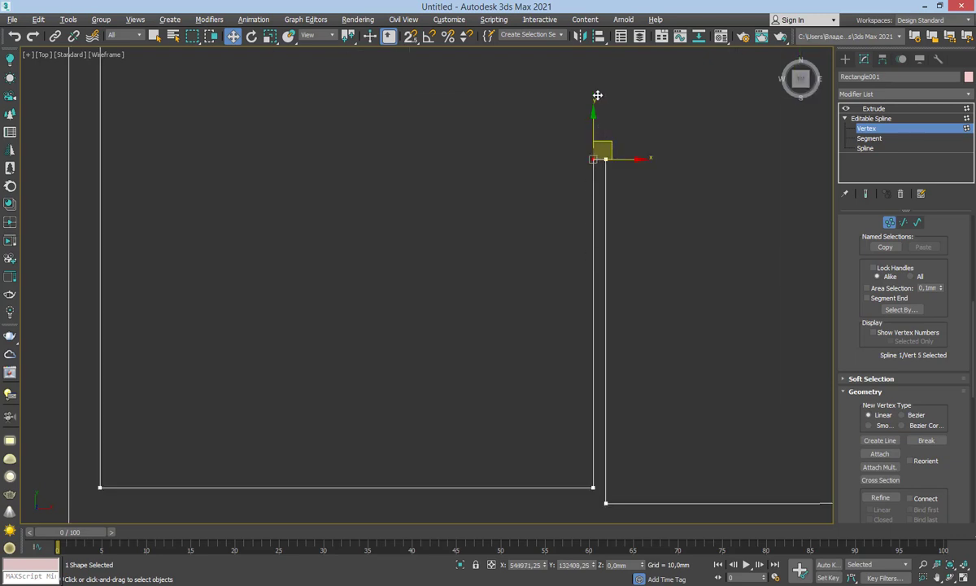
{"action": "left_click_drag", "start_coordinate": [597, 95], "coordinate": [588, 19]}
Move the right rectangle's lower-left corner vertex up-right; undo a trial move of the left corner
{"action": "middle_click_drag", "start_coordinate": [613, 368], "coordinate": [516, 297]}
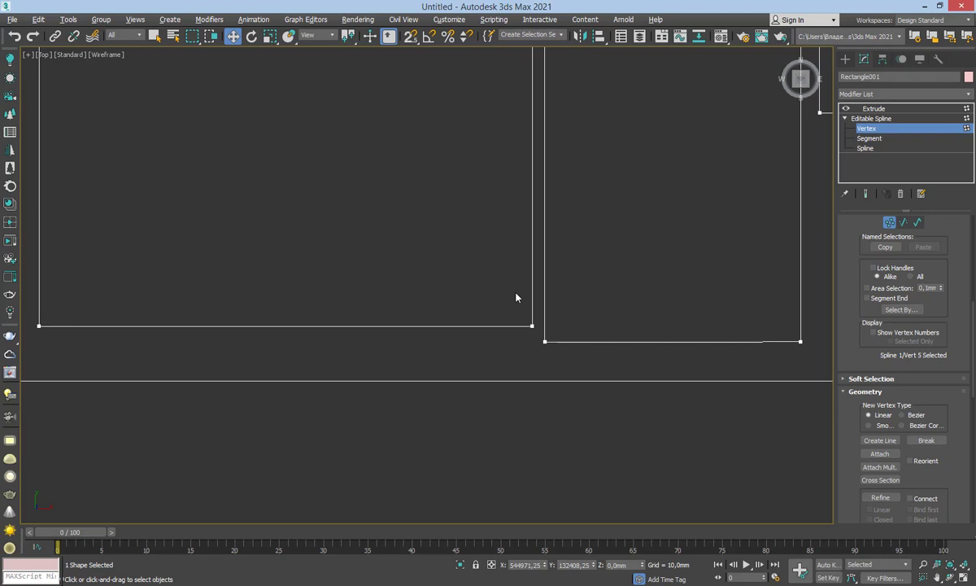
{"action": "middle_click_drag", "start_coordinate": [508, 263], "coordinate": [508, 163]}
{"action": "scroll", "coordinate": [544, 261], "scroll_direction": "up", "scroll_amount": 3}
{"action": "scroll", "coordinate": [544, 277], "scroll_direction": "up", "scroll_amount": 3}
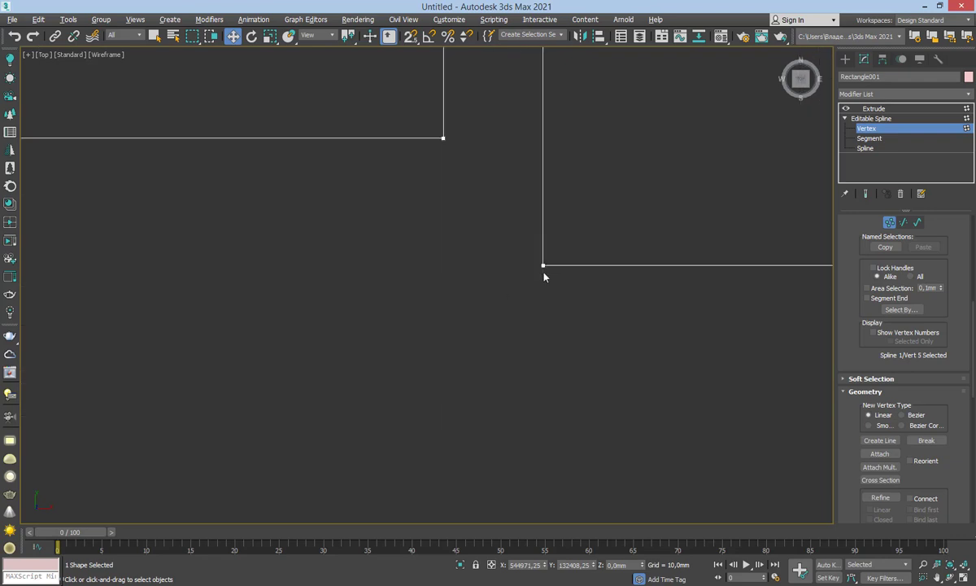
{"action": "left_click", "coordinate": [543, 266]}
{"action": "left_click_drag", "start_coordinate": [553, 254], "coordinate": [574, 189]}
{"action": "scroll", "coordinate": [415, 241], "scroll_direction": "down", "scroll_amount": 3}
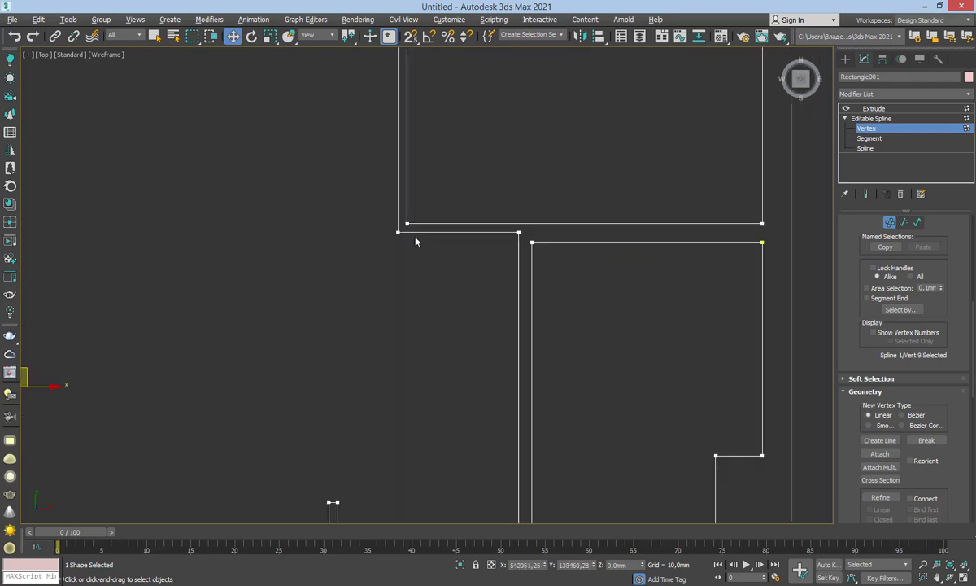
{"action": "scroll", "coordinate": [416, 242], "scroll_direction": "up", "scroll_amount": 3}
{"action": "left_click", "coordinate": [363, 221]}
{"action": "left_click_drag", "start_coordinate": [377, 202], "coordinate": [355, 242]}
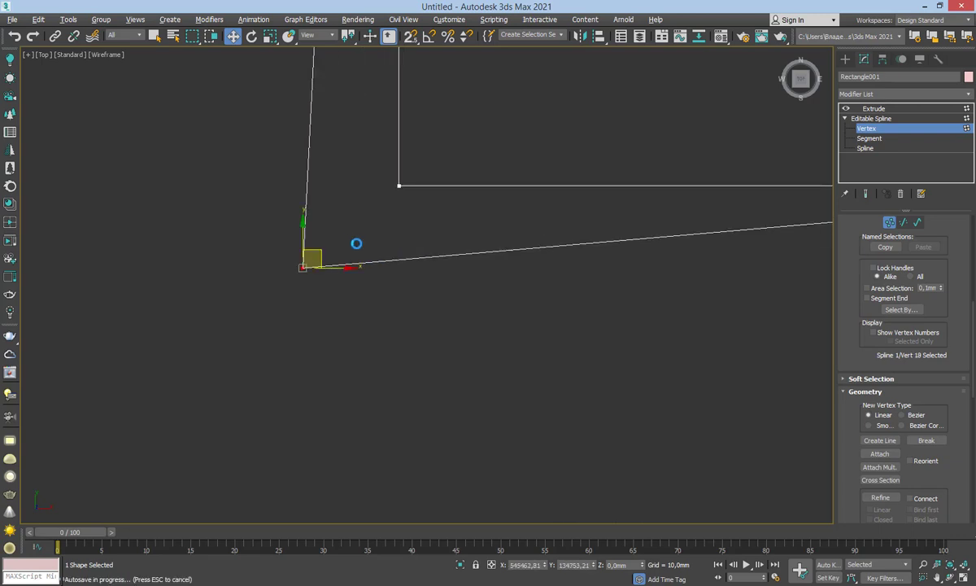
{"action": "key", "text": "ctrl+z"}
{"action": "scroll", "coordinate": [392, 277], "scroll_direction": "down", "scroll_amount": 3}
Weld the two end vertices at the corner into one and return to the Extrude modifier
{"action": "middle_click_drag", "start_coordinate": [534, 315], "coordinate": [502, 152]}
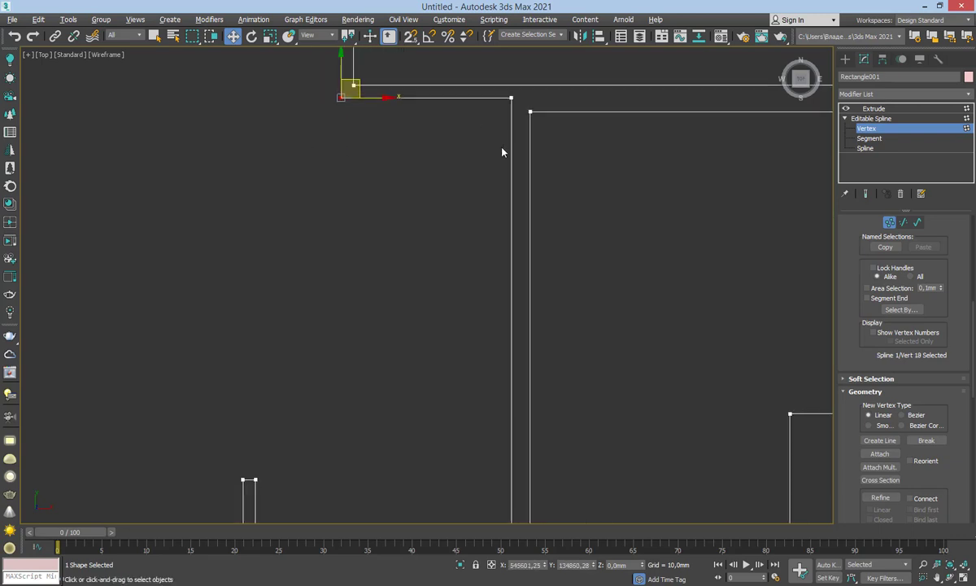
{"action": "left_click", "coordinate": [510, 99]}
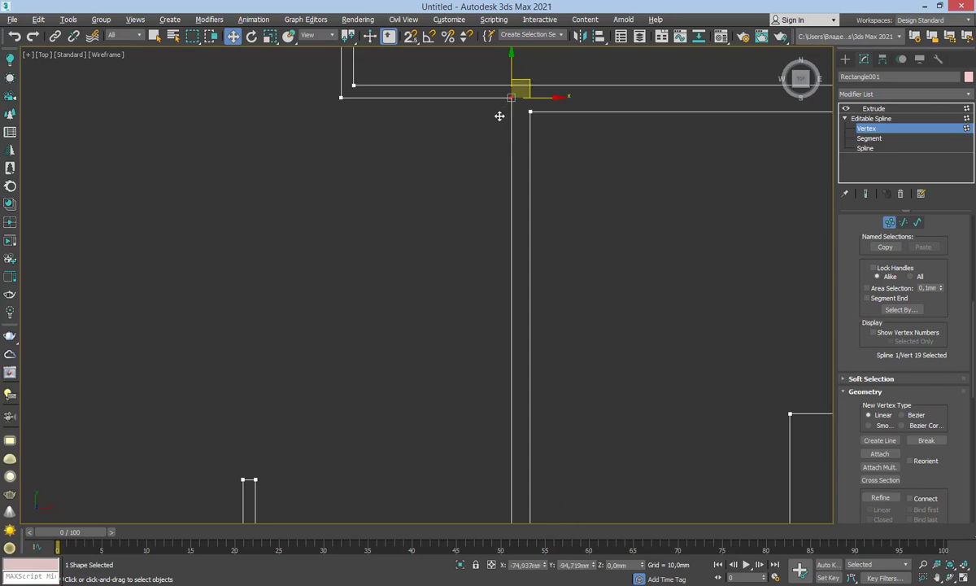
{"action": "left_click_drag", "start_coordinate": [511, 98], "coordinate": [511, 127]}
{"action": "key", "text": "ctrl+z"}
{"action": "middle_click_drag", "start_coordinate": [519, 124], "coordinate": [496, 166]}
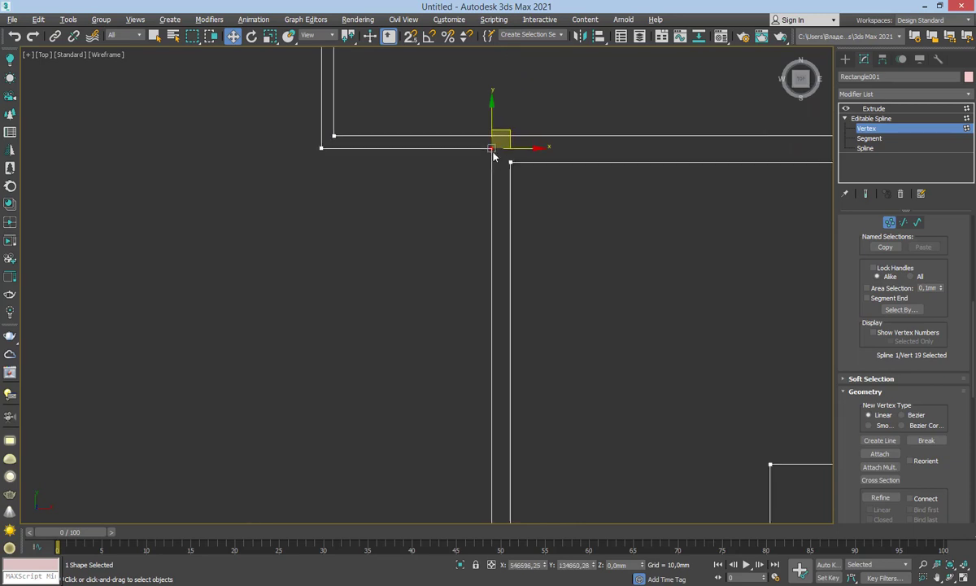
{"action": "scroll", "coordinate": [502, 175], "scroll_direction": "up", "scroll_amount": 3}
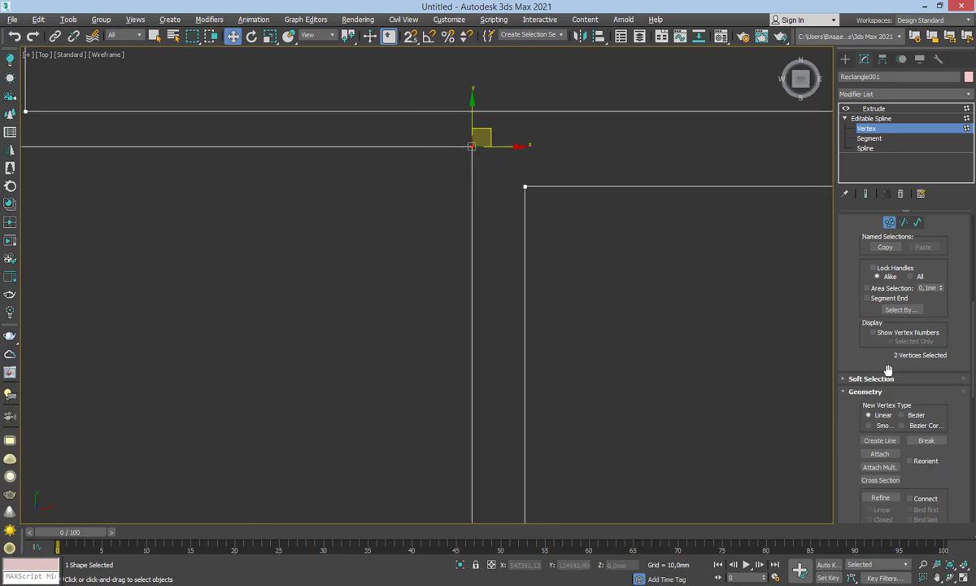
{"action": "scroll", "coordinate": [887, 370], "scroll_direction": "down", "scroll_amount": 3}
{"action": "scroll", "coordinate": [863, 446], "scroll_direction": "down", "scroll_amount": 1}
{"action": "left_click_drag", "start_coordinate": [855, 457], "coordinate": [864, 294]}
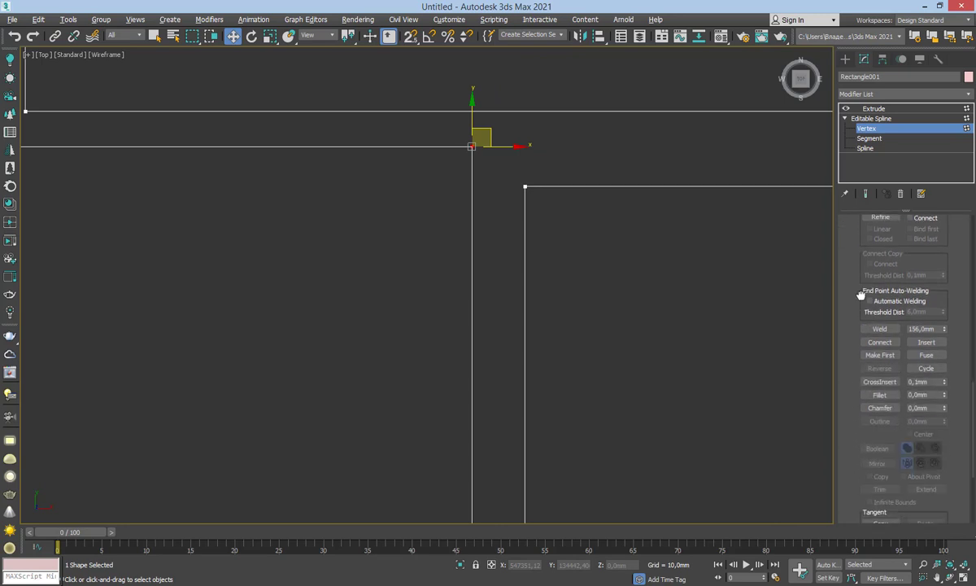
{"action": "left_click", "coordinate": [879, 324]}
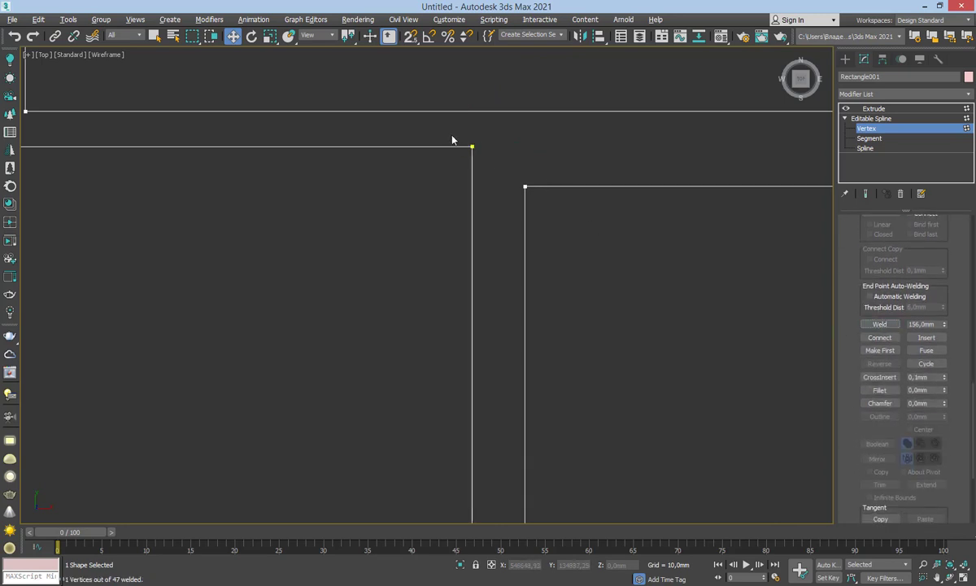
{"action": "left_click", "coordinate": [871, 118]}
{"action": "left_click", "coordinate": [873, 108]}
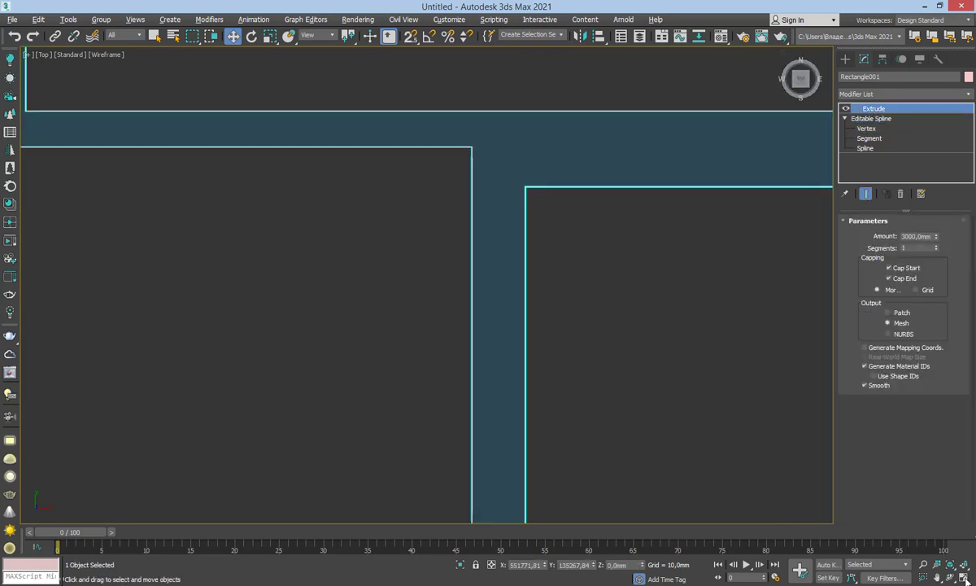
Maximize the Perspective viewport and orbit around the selected 3000 mm extruded walls
{"action": "key", "text": "alt+w"}
{"action": "left_click", "coordinate": [792, 496]}
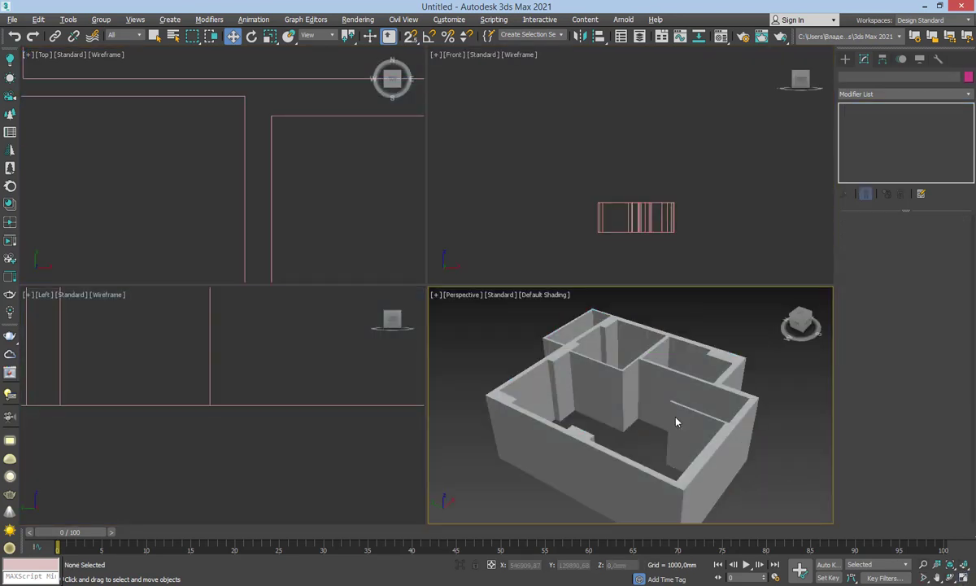
{"action": "left_click", "coordinate": [676, 421]}
{"action": "middle_click_drag", "start_coordinate": [708, 397], "coordinate": [651, 383], "text": "alt"}
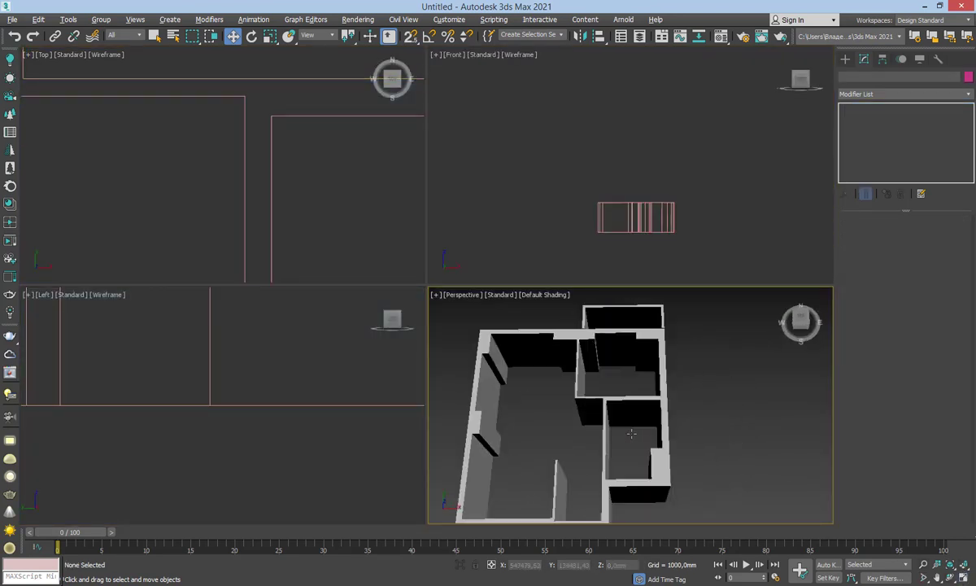
{"action": "key", "text": "alt+w"}
{"action": "mouse_move", "coordinate": [548, 425]}
{"action": "middle_mouse_down", "text": "alt"}
{"action": "mouse_move", "coordinate": [510, 358]}
{"action": "mouse_move", "coordinate": [531, 383]}
{"action": "mouse_move", "coordinate": [364, 348]}
{"action": "mouse_move", "coordinate": [321, 299]}
{"action": "mouse_move", "coordinate": [521, 242]}
{"action": "mouse_move", "coordinate": [523, 218]}
{"action": "mouse_move", "coordinate": [533, 301]}
{"action": "mouse_move", "coordinate": [532, 261]}
{"action": "middle_mouse_up", "text": "alt"}
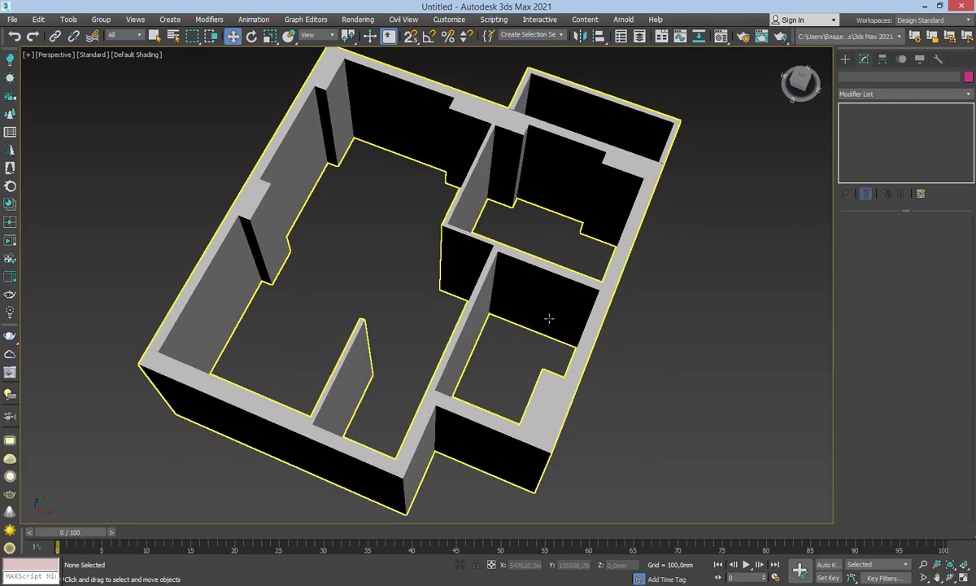
{"action": "mouse_move", "coordinate": [549, 320]}
{"action": "middle_mouse_down", "text": "alt"}
{"action": "mouse_move", "coordinate": [549, 306]}
{"action": "mouse_move", "coordinate": [566, 349]}
{"action": "middle_mouse_up", "text": "alt"}
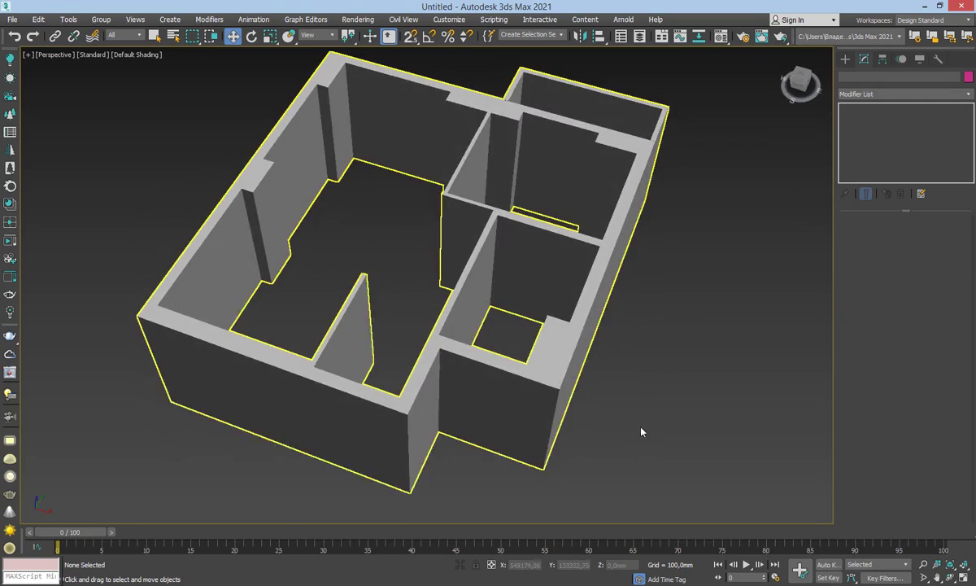
{"action": "left_click", "coordinate": [569, 228]}
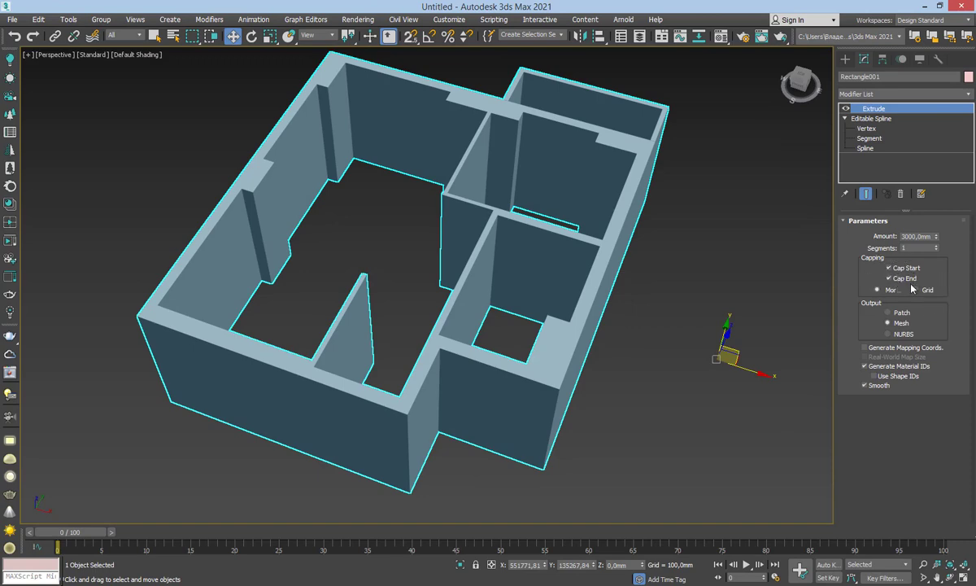
{"action": "mouse_move", "coordinate": [575, 403]}
{"action": "middle_mouse_down", "text": "alt"}
{"action": "mouse_move", "coordinate": [581, 392]}
{"action": "mouse_move", "coordinate": [623, 494]}
{"action": "middle_mouse_up", "text": "alt"}
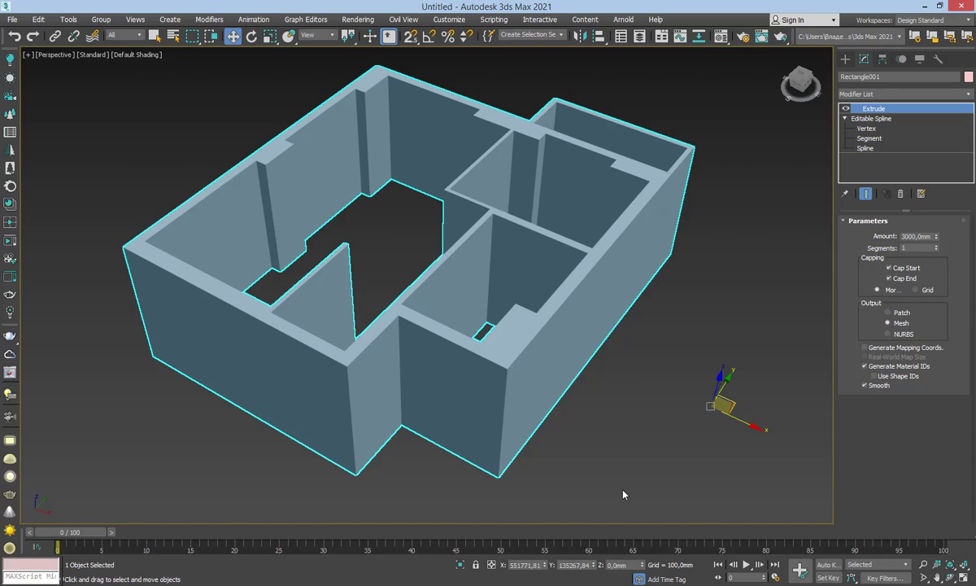